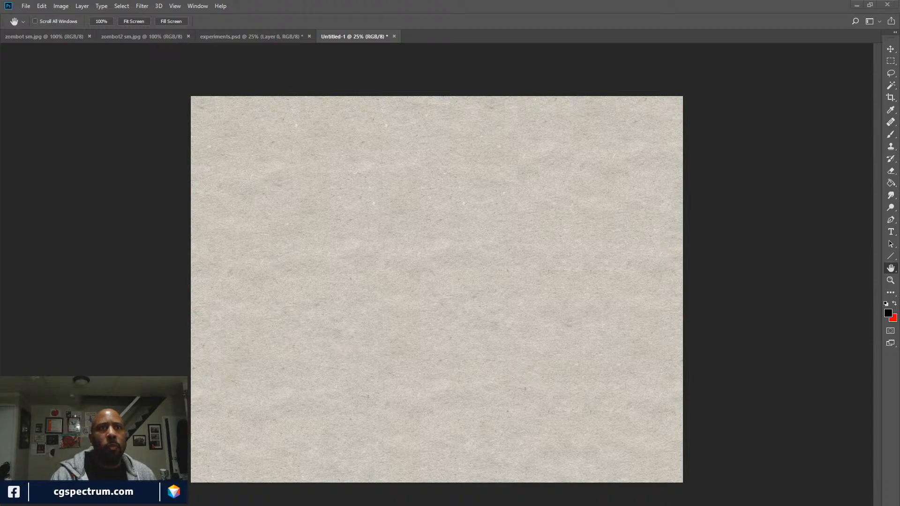
Show the hidden panels and float zombot sm.jpg in its own compact window, viewed at 66.7%, near the workspace's upper-left corner.
key(shift+Tab)
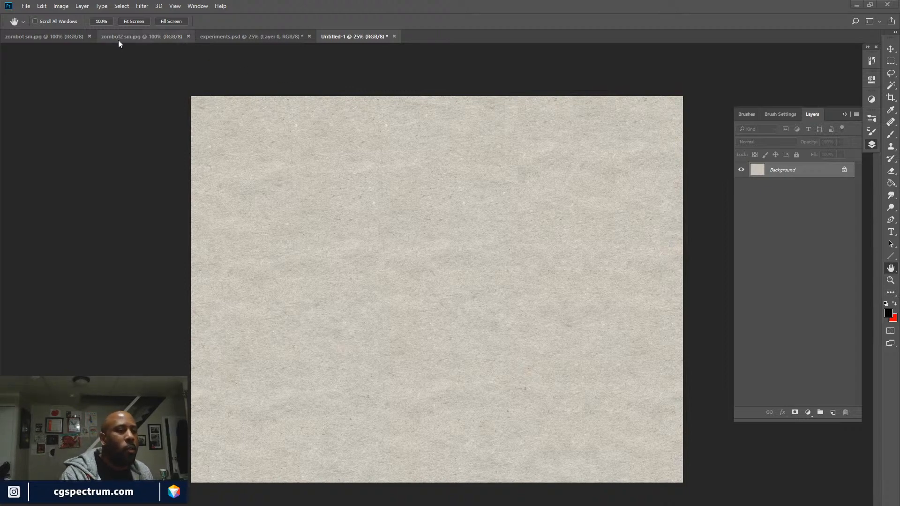
click(49, 37)
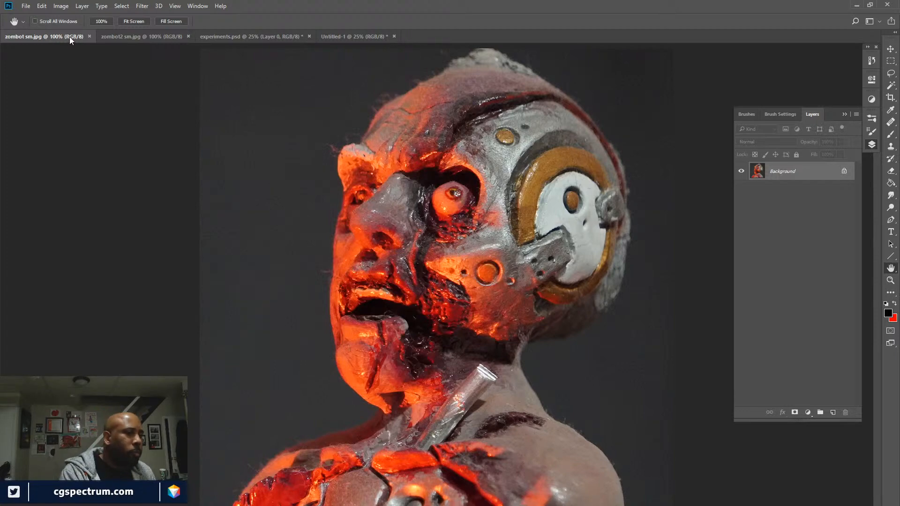
drag(65, 36, 70, 78)
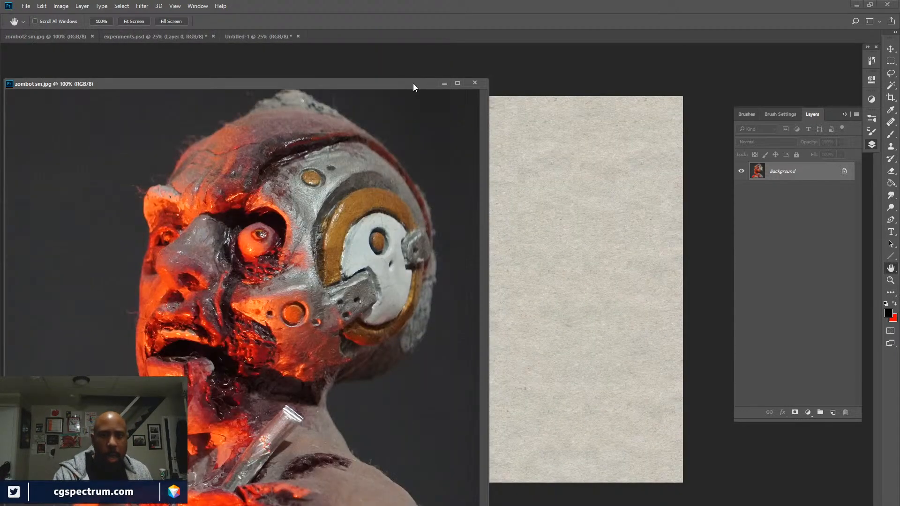
drag(413, 83, 499, 55)
key(ctrl+minus)
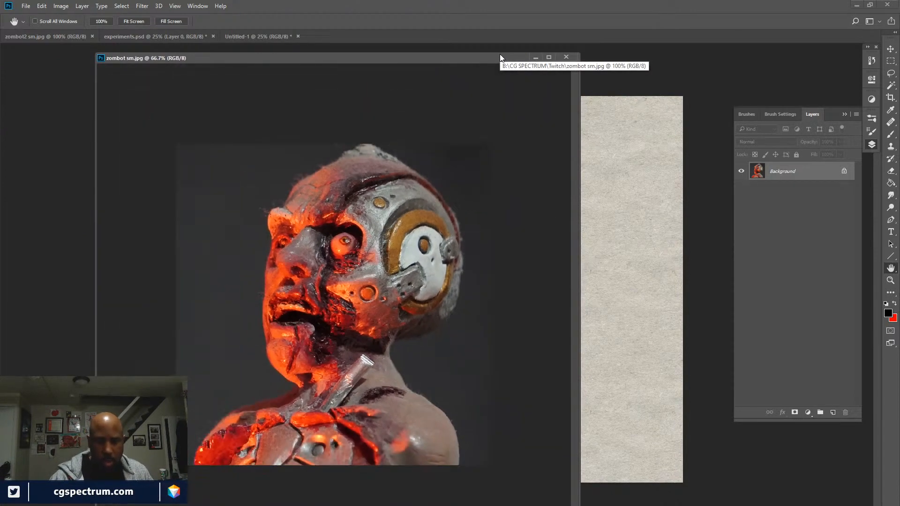
drag(579, 53, 402, 206)
drag(338, 206, 253, 62)
Float zombot2 sm.jpg in its own window, viewed at 50%, beside zombot sm.jpg for comparison and match the window heights.
drag(63, 36, 358, 83)
drag(454, 98, 403, 70)
key(ctrl+minus)
key(ctrl+minus)
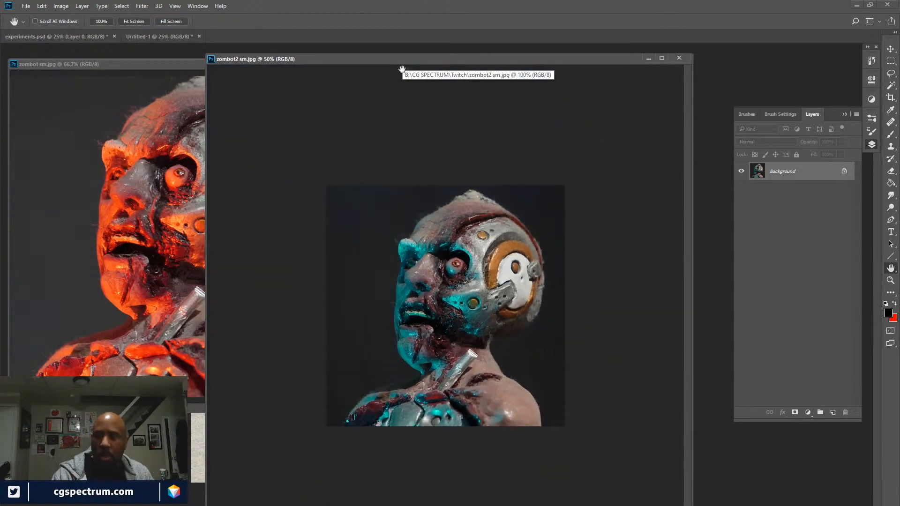
drag(692, 56, 485, 284)
drag(414, 281, 520, 64)
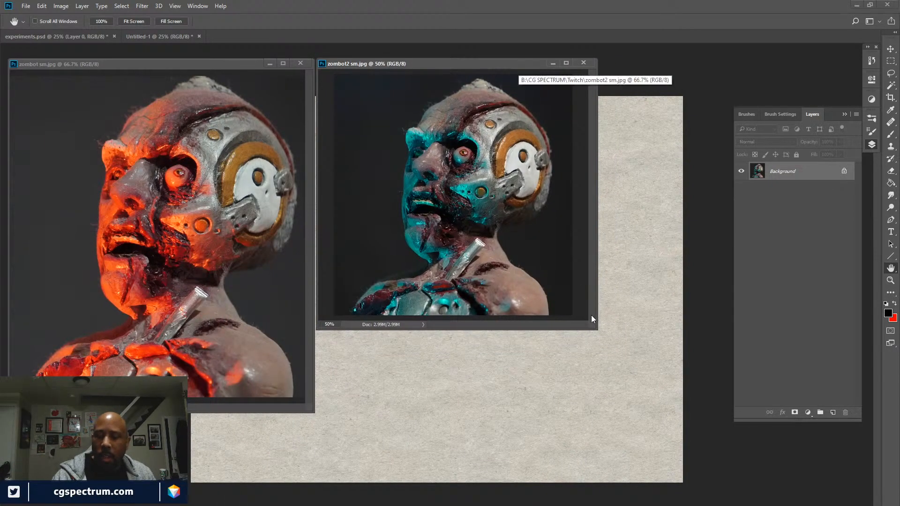
drag(592, 325, 610, 411)
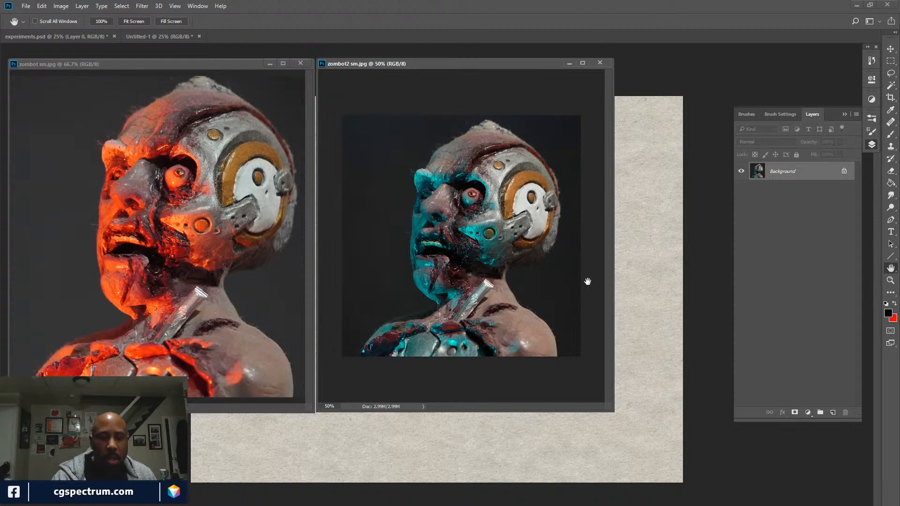
Examine the blue-lit face in zombot2 sm.jpg up close in an enlarged window, then fit it beside the orange-lit version at 66.7%.
drag(612, 411, 694, 472)
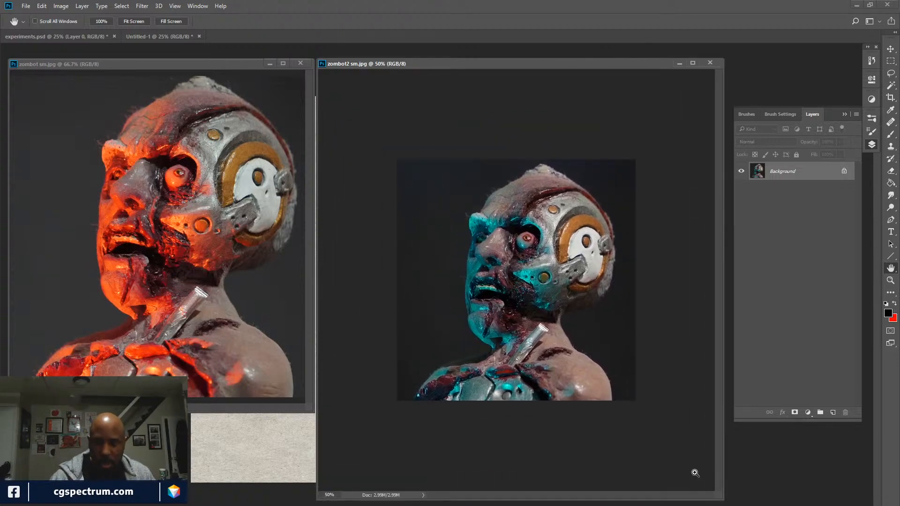
key(ctrl+plus)
key(ctrl+plus)
drag(539, 316, 476, 366)
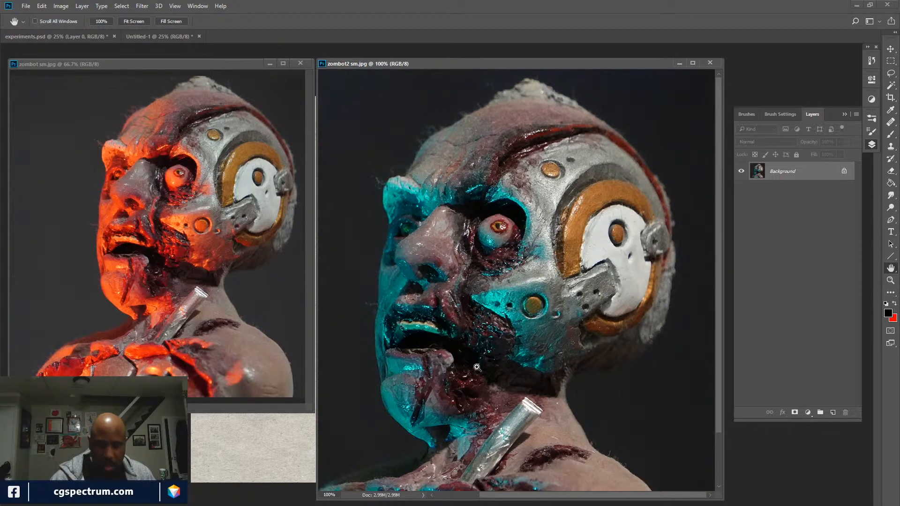
key(ctrl+plus)
drag(387, 182, 579, 251)
drag(538, 374, 465, 463)
drag(594, 315, 509, 359)
key(ctrl+minus)
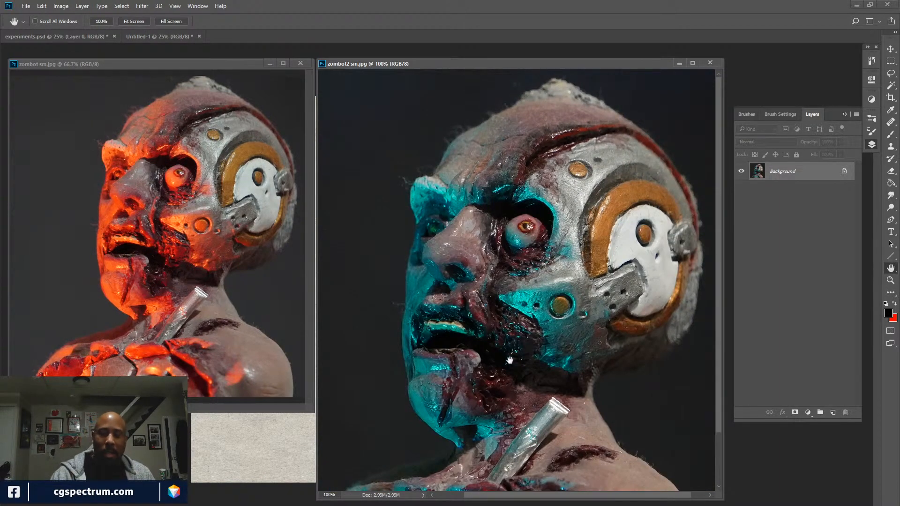
key(ctrl+minus)
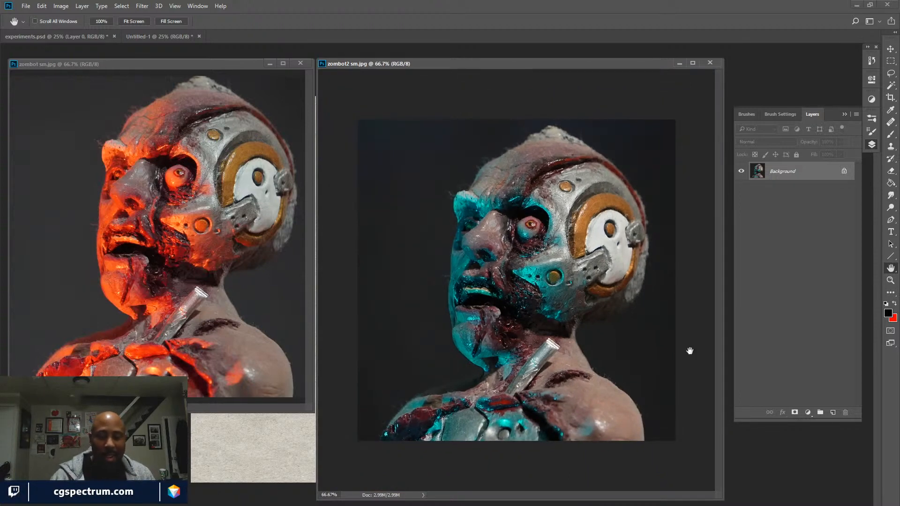
drag(720, 496, 680, 412)
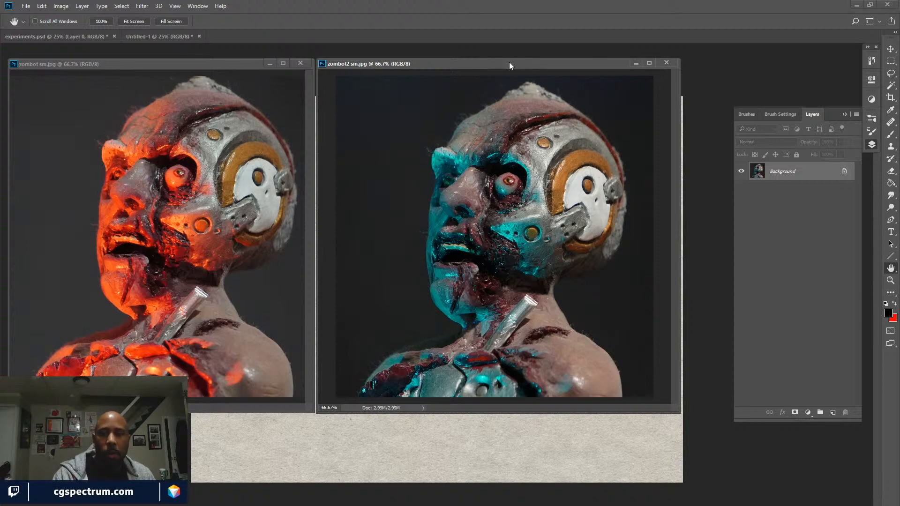
Dock zombot2 sm.jpg back with the other documents and display Untitled-1 behind the floating zombot sm.jpg window.
drag(543, 63, 549, 30)
click(232, 66)
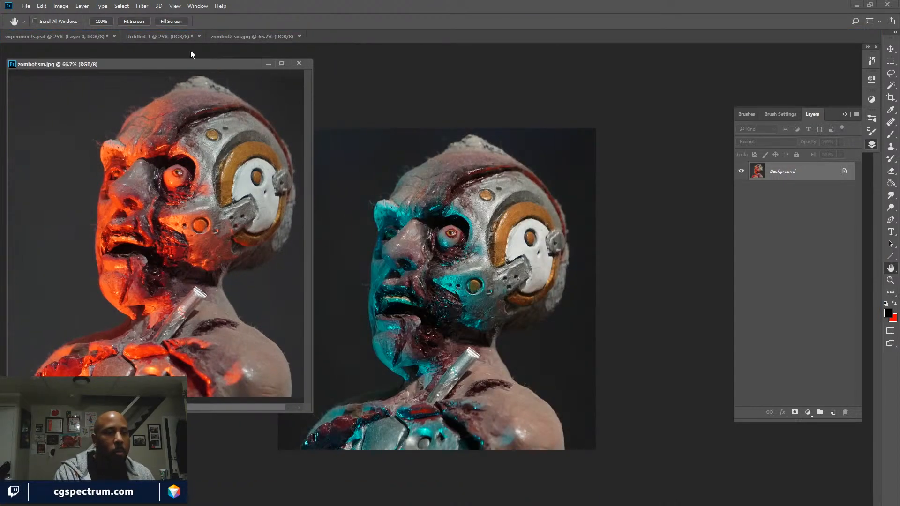
click(126, 38)
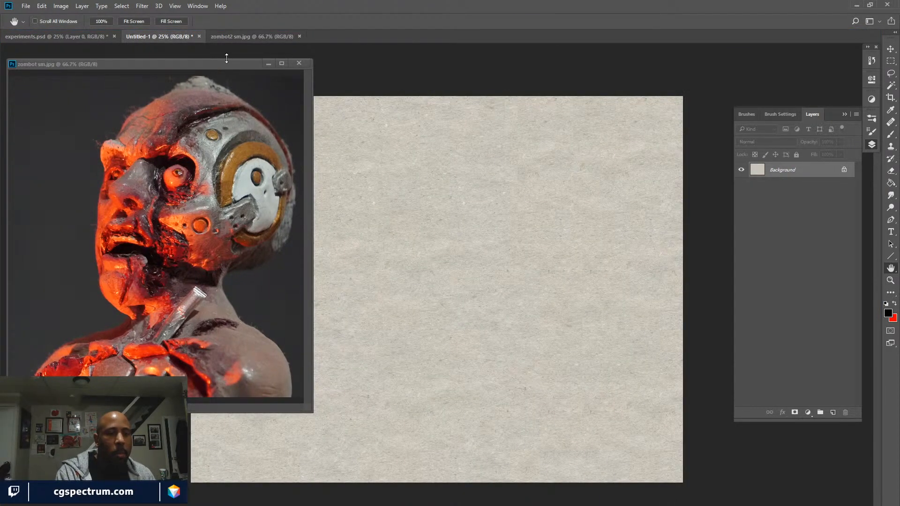
drag(225, 63, 223, 59)
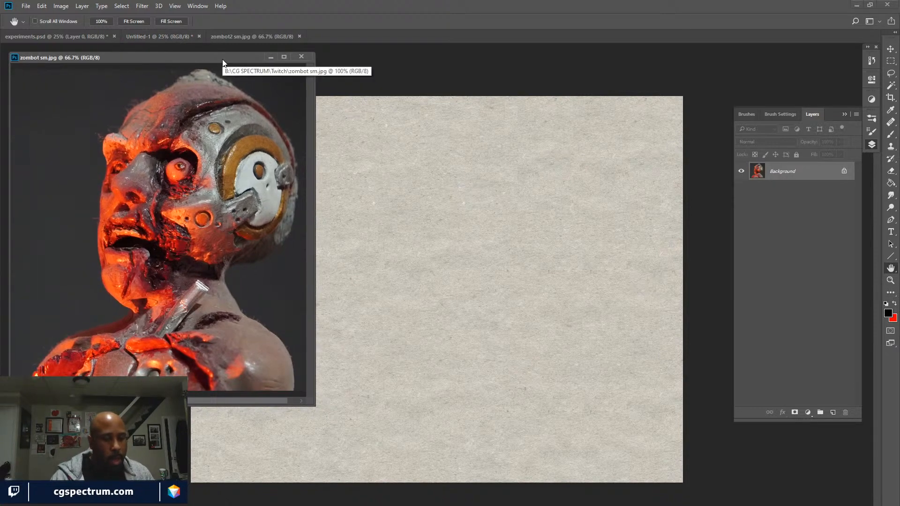
Copy the entire zombot sm.jpg image and paste it into Untitled-1 as a new layer.
key(ctrl+a)
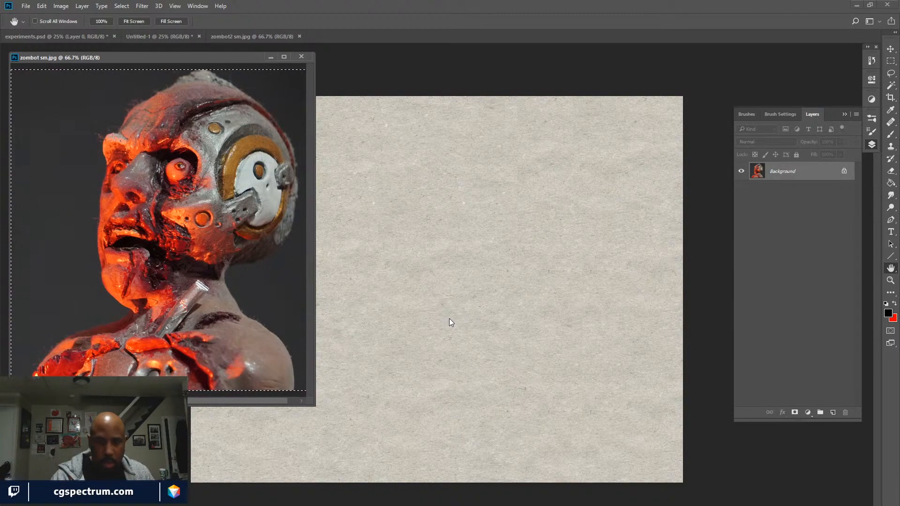
click(474, 311)
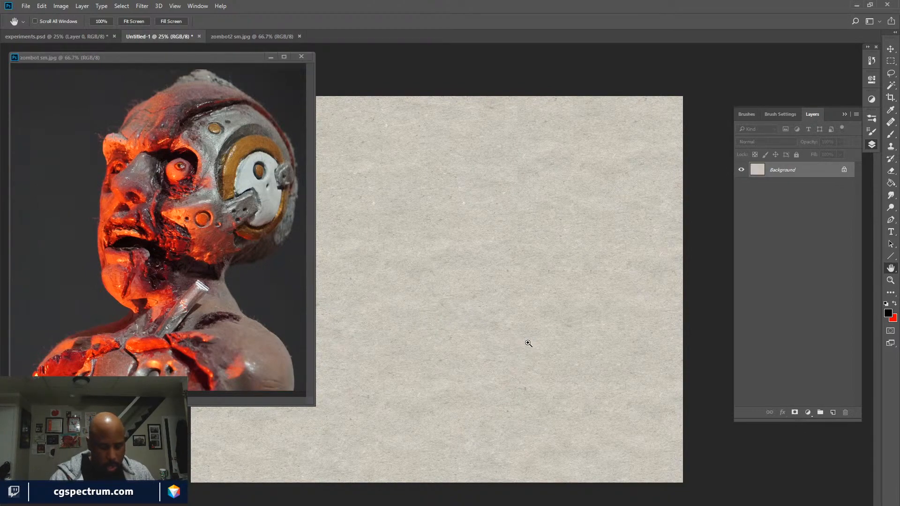
key(ctrl+shift+alt+n)
key(ctrl+v)
key(v)
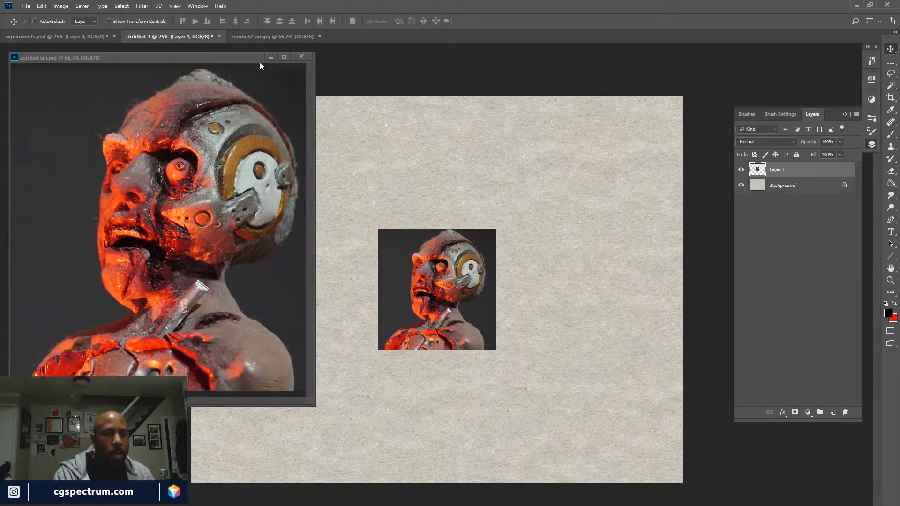
Dock zombot sm.jpg back with the other documents and move the pasted image to the upper-left corner of the Untitled-1 canvas.
mouse_move(236, 56)
mouse_down()
mouse_move(471, 47)
mouse_move(475, 37)
mouse_up()
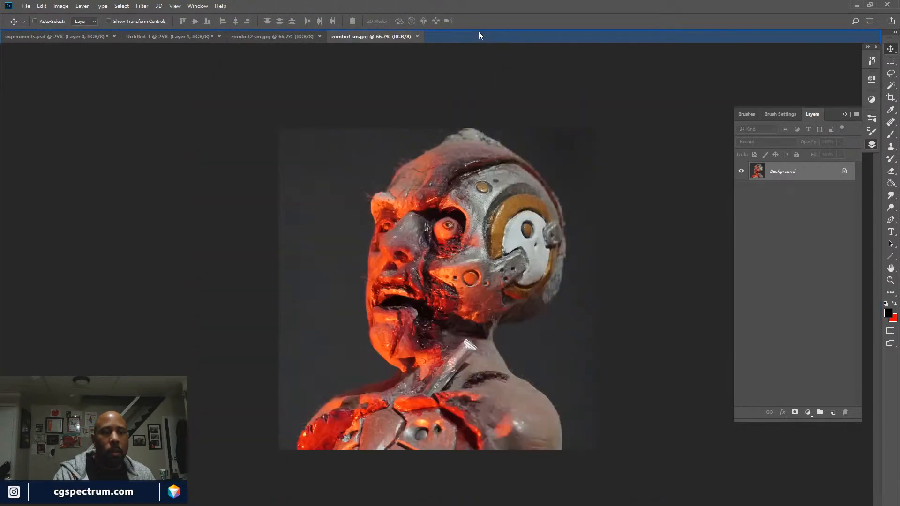
click(179, 36)
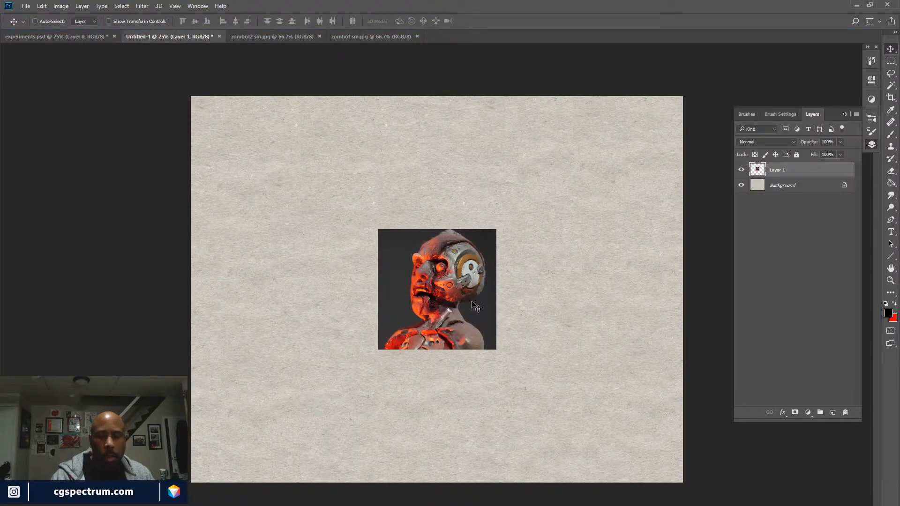
drag(457, 321, 288, 198)
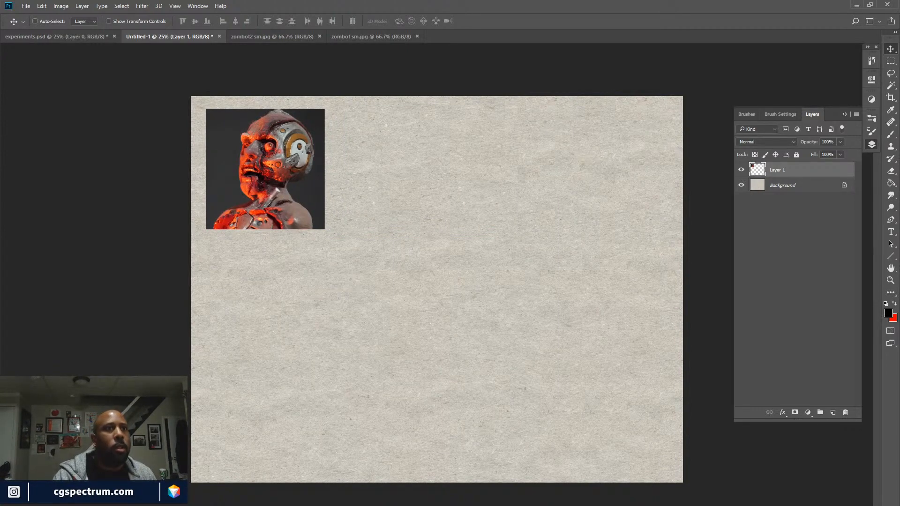
Hide the side panels and save the document as zombie robot sketch.psd.
key(shift+Tab)
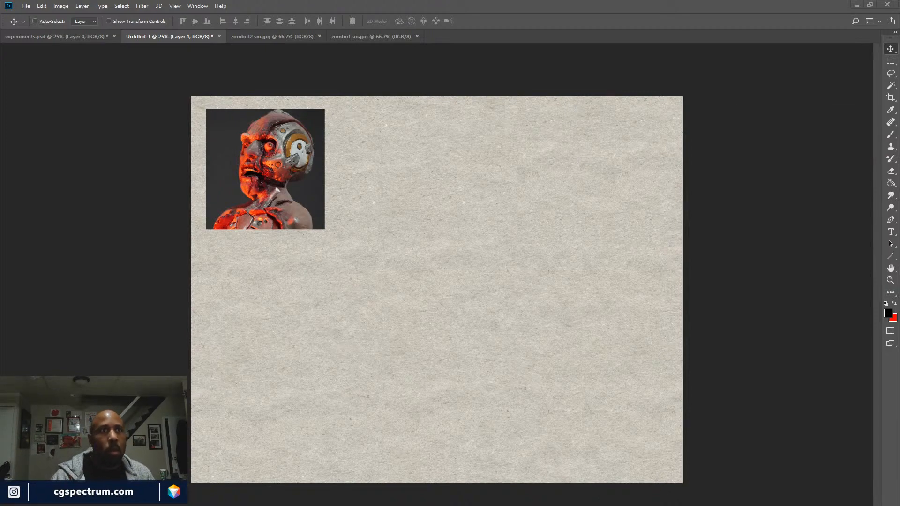
key(ctrl)
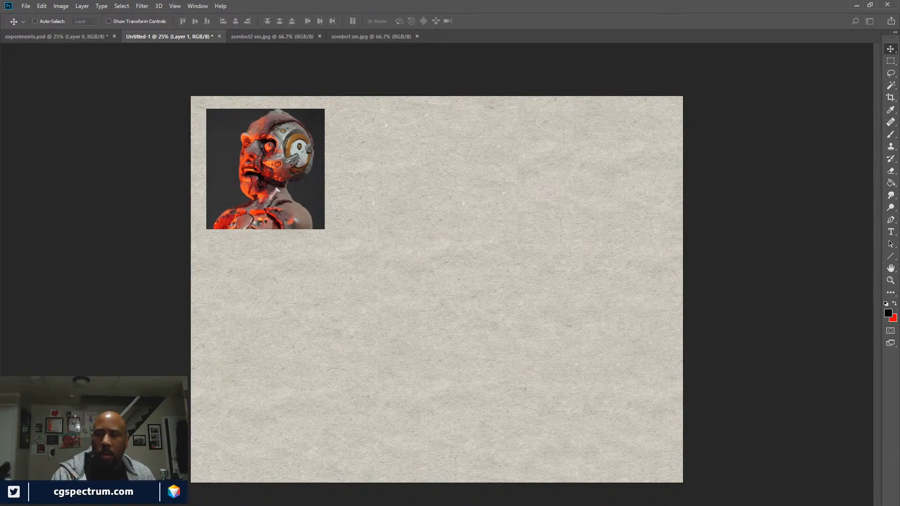
key(Return)
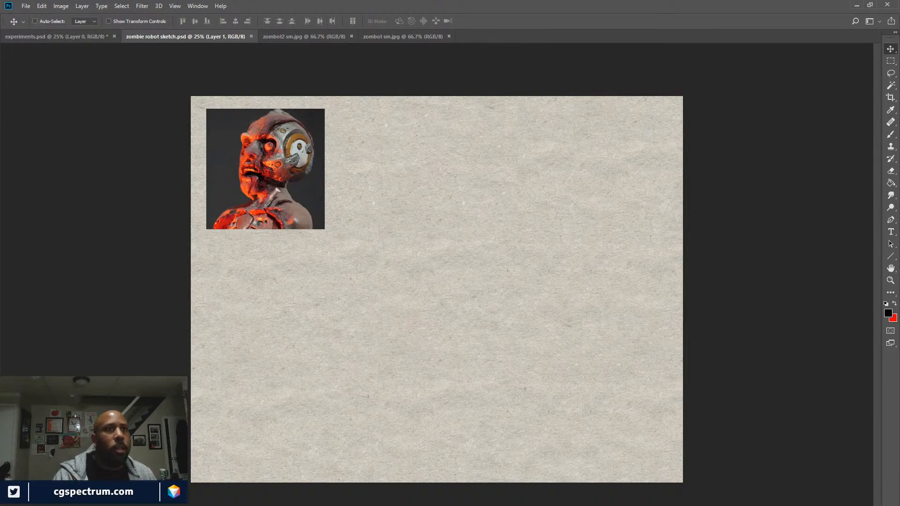
Scale the pasted reference image on Layer 1 to about 137%, keeping it in the canvas's upper-left corner.
key(F7)
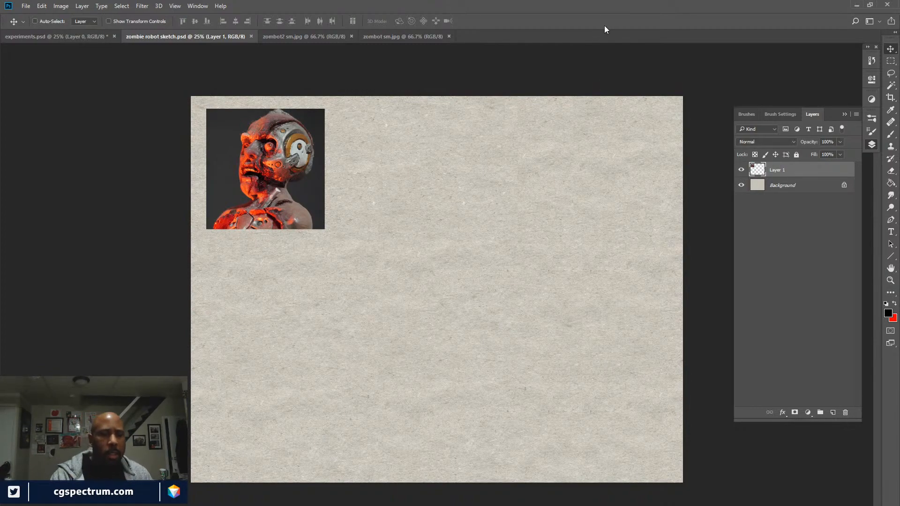
key(ctrl+t)
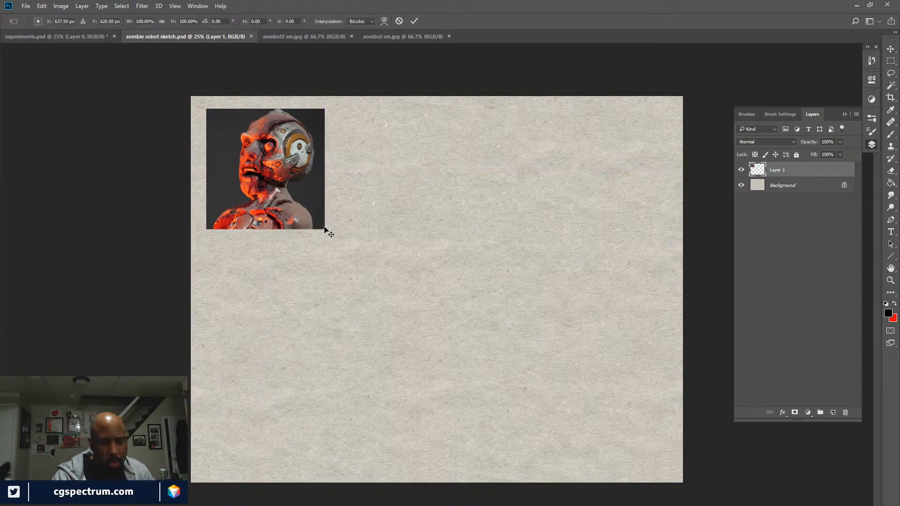
drag(325, 229, 333, 252)
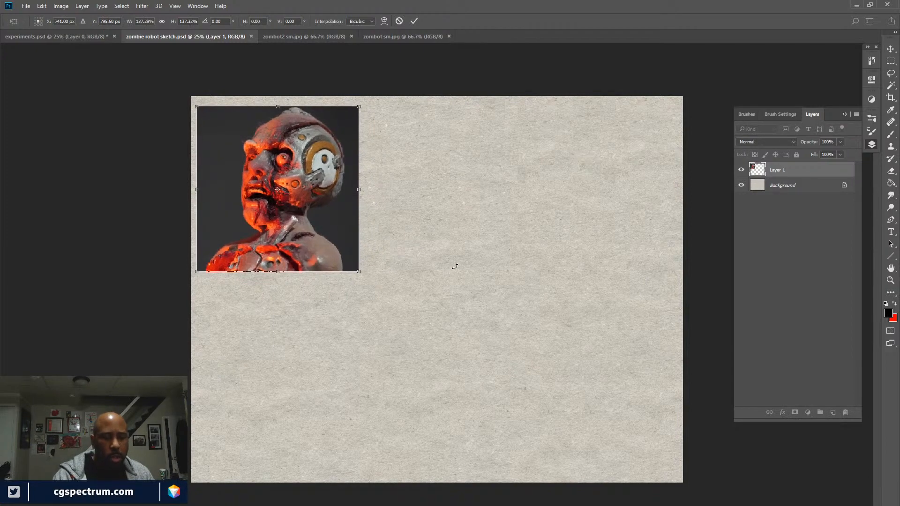
key(Return)
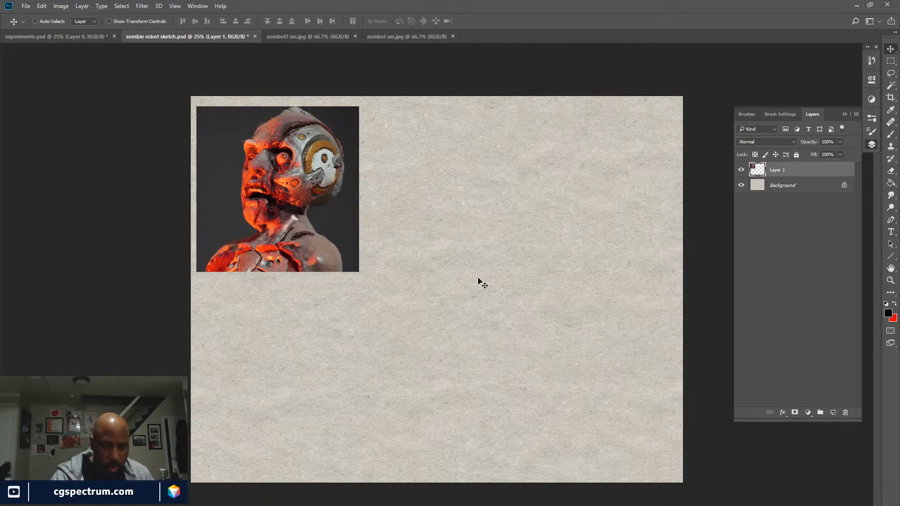
Switch to the Brush tool and add a new empty layer directly above the Background layer.
key(b)
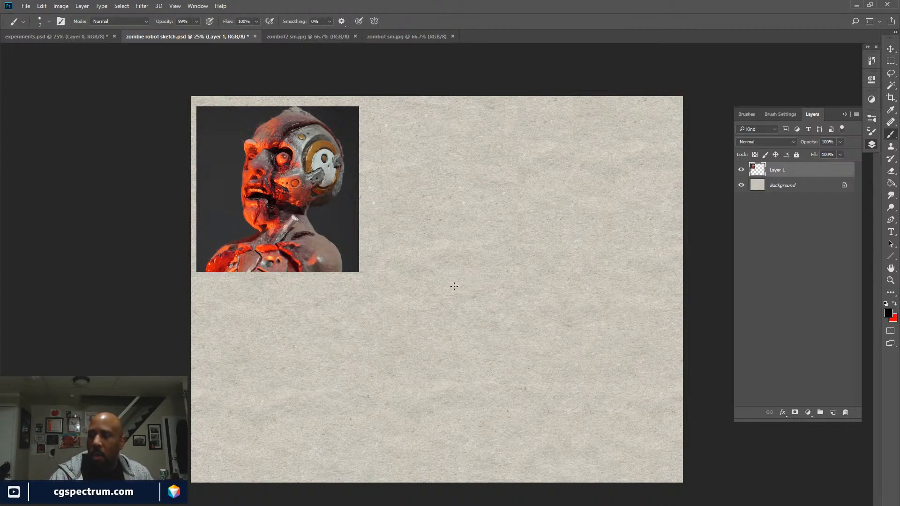
click(804, 185)
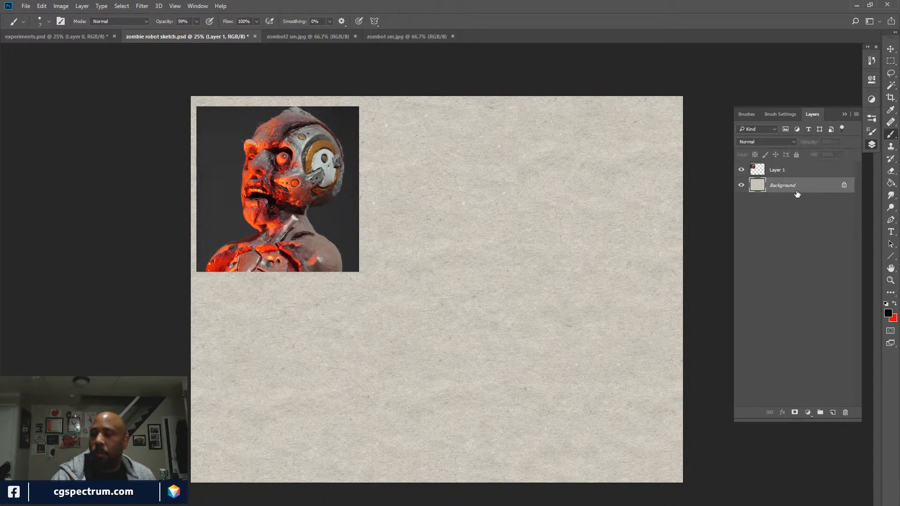
click(832, 412)
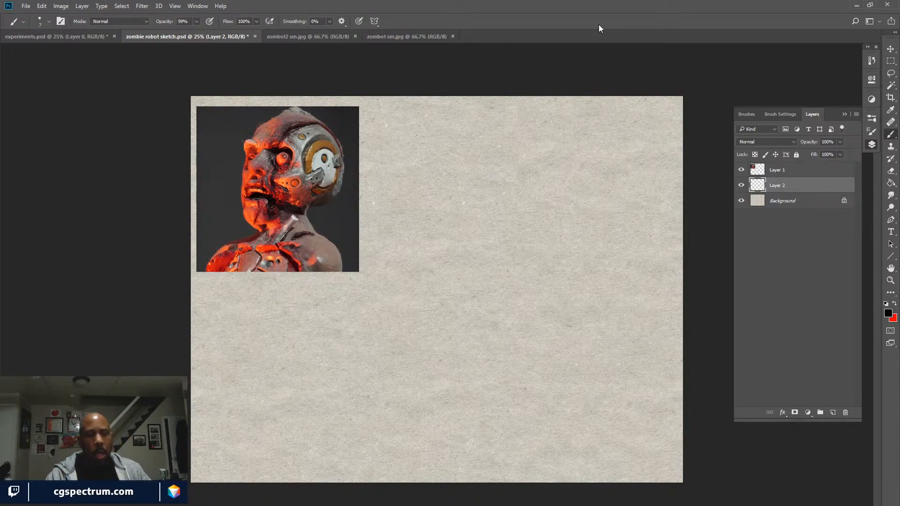
Scale the reference image on Layer 1 to about 126% and shift it partly past the canvas's left edge.
key(ctrl+plus)
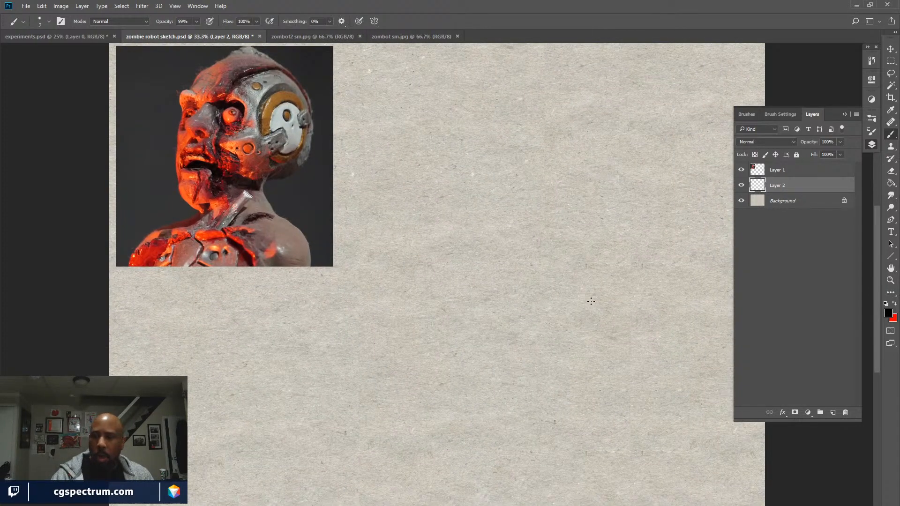
key(alt+bracketright)
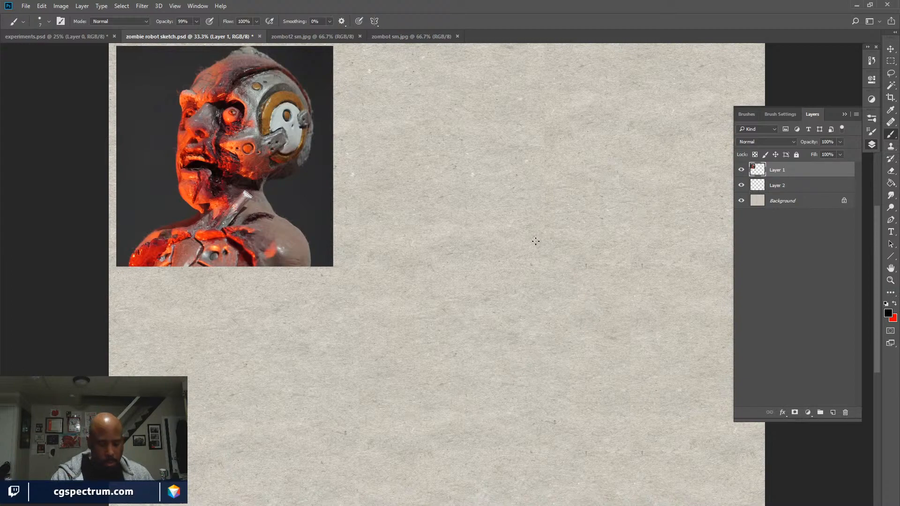
key(ctrl+t)
drag(333, 266, 389, 323)
drag(335, 292, 301, 294)
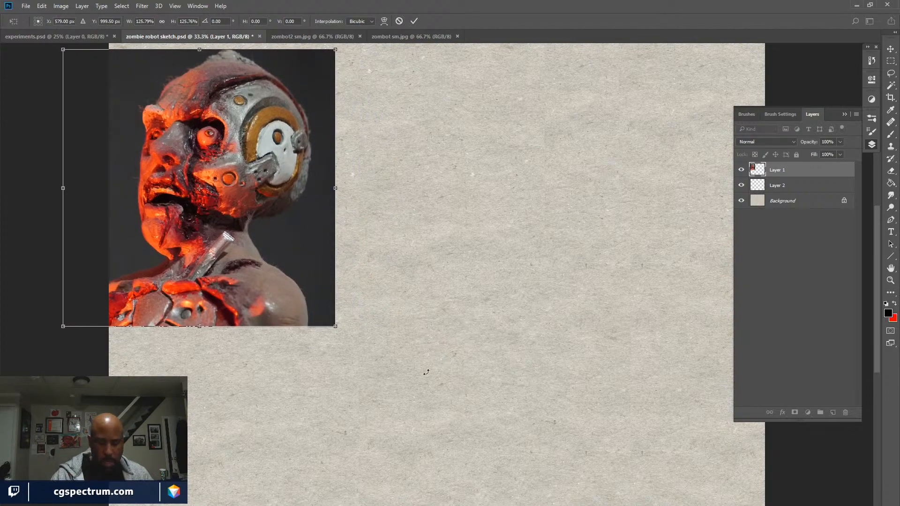
key(Return)
key(space)
drag(488, 353, 412, 348)
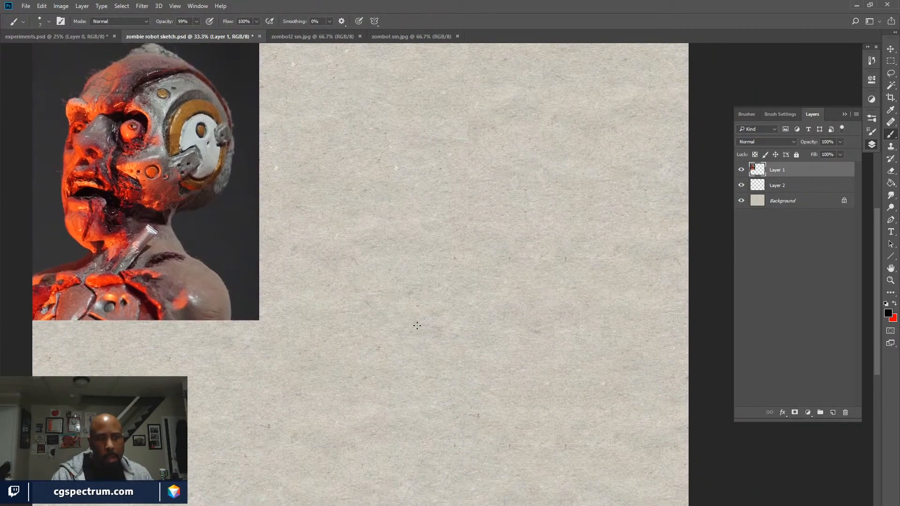
Make Layer 2 the active layer and choose the 243 px bristle brush tip.
key(space)
drag(490, 353, 497, 365)
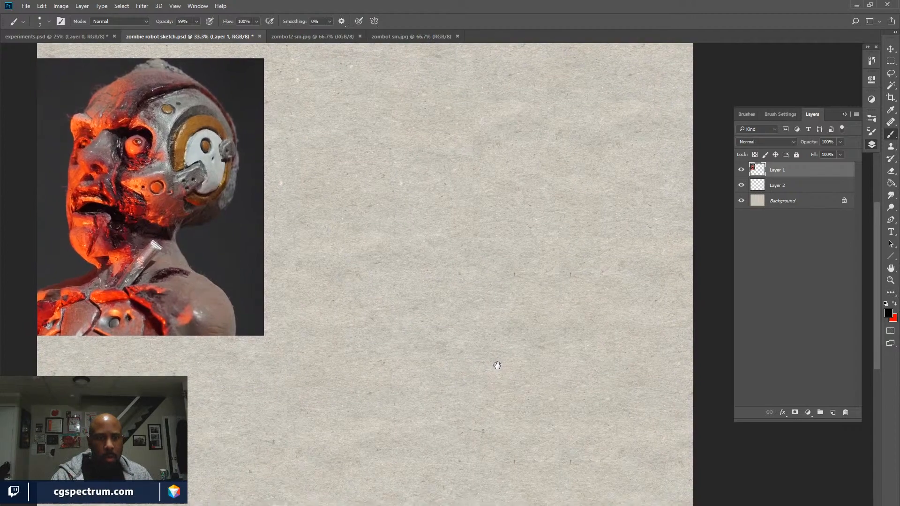
click(807, 185)
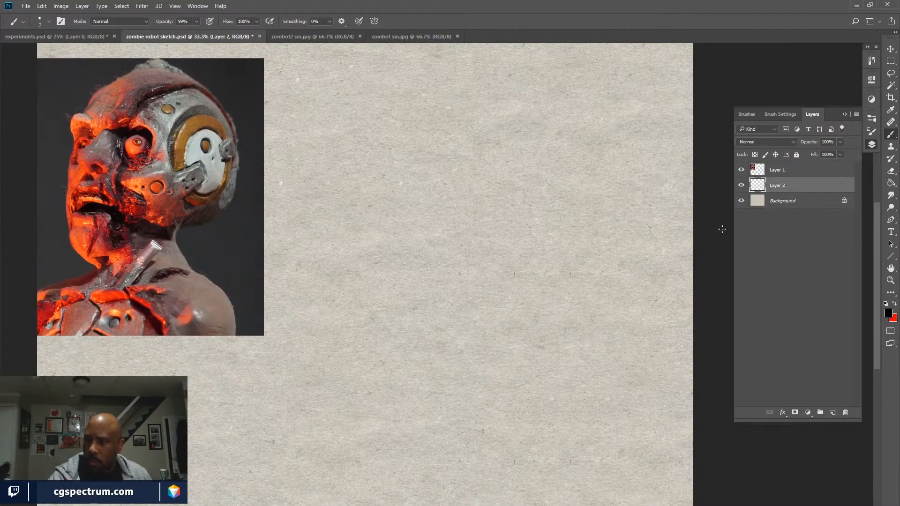
key(F5)
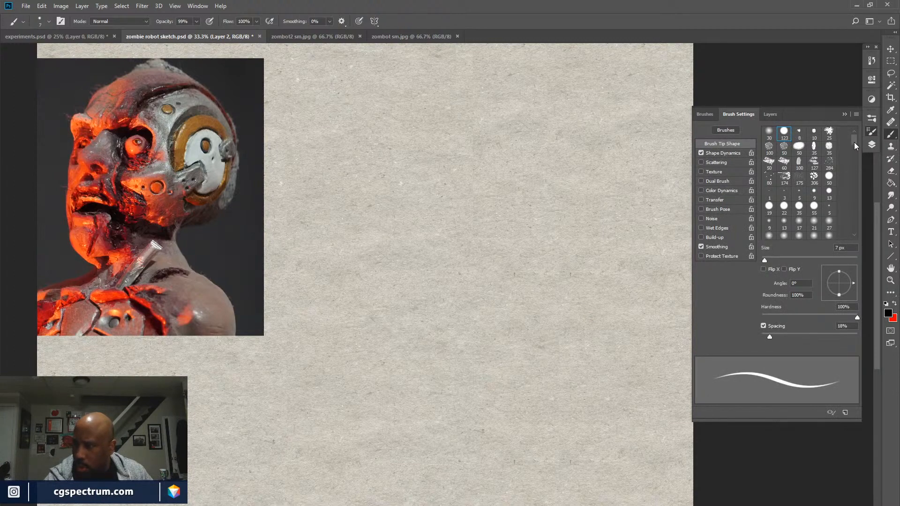
drag(853, 142, 853, 181)
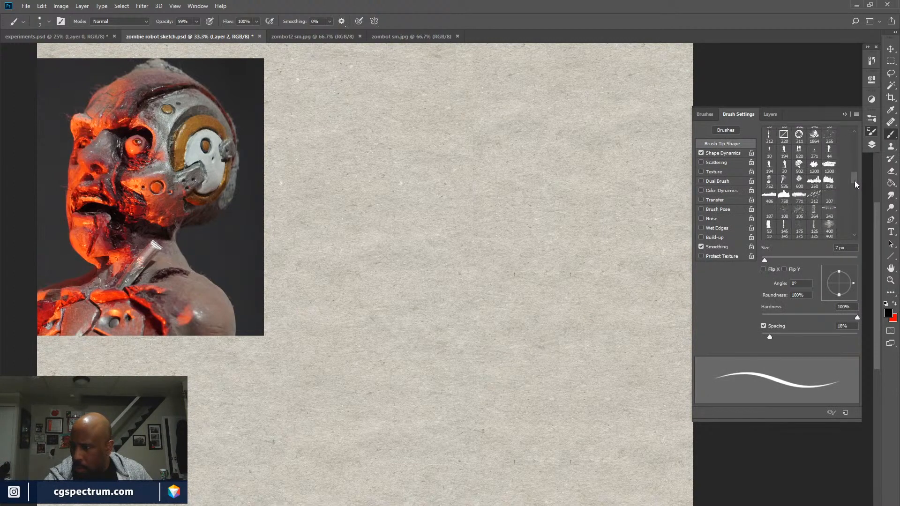
click(834, 205)
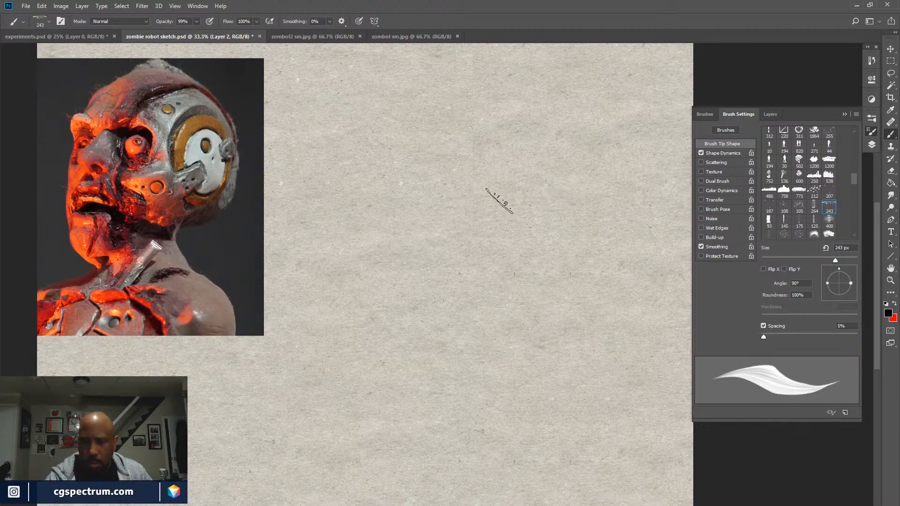
key(F5)
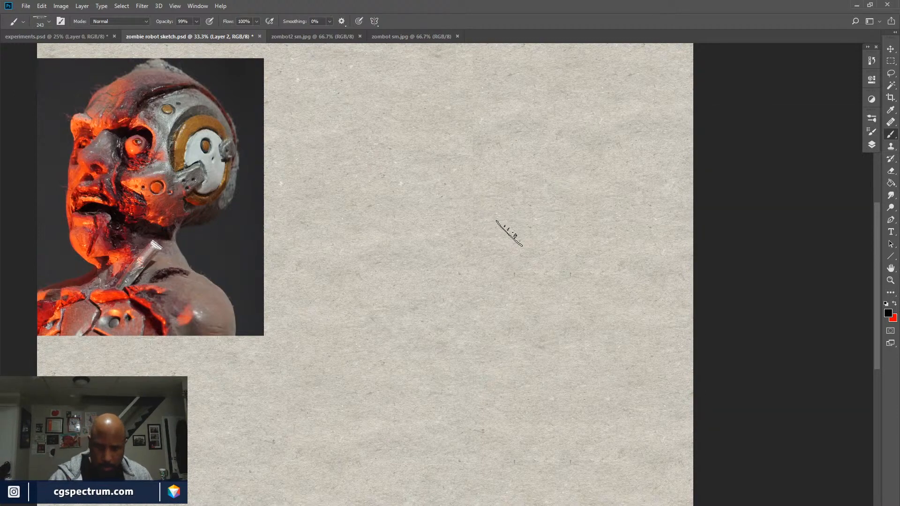
Reduce the brush size to 60 px, set its opacity to 100% and turn on Color Dynamics.
key(bracketleft)
key(bracketleft)
key(bracketleft)
key(bracketleft)
key(bracketleft)
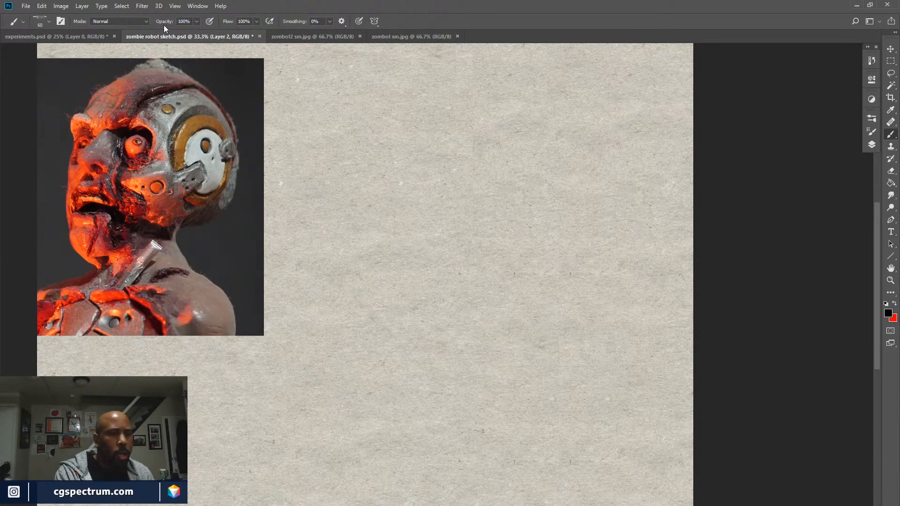
drag(164, 25, 173, 24)
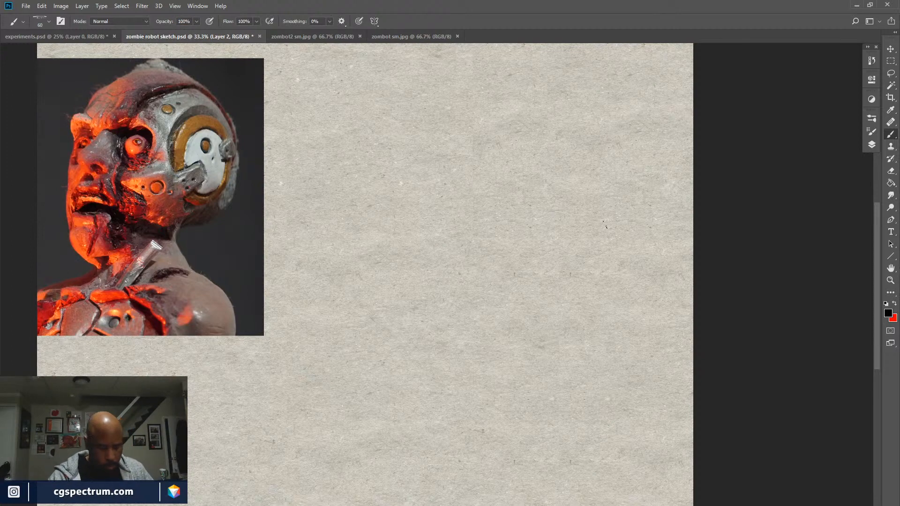
key(F5)
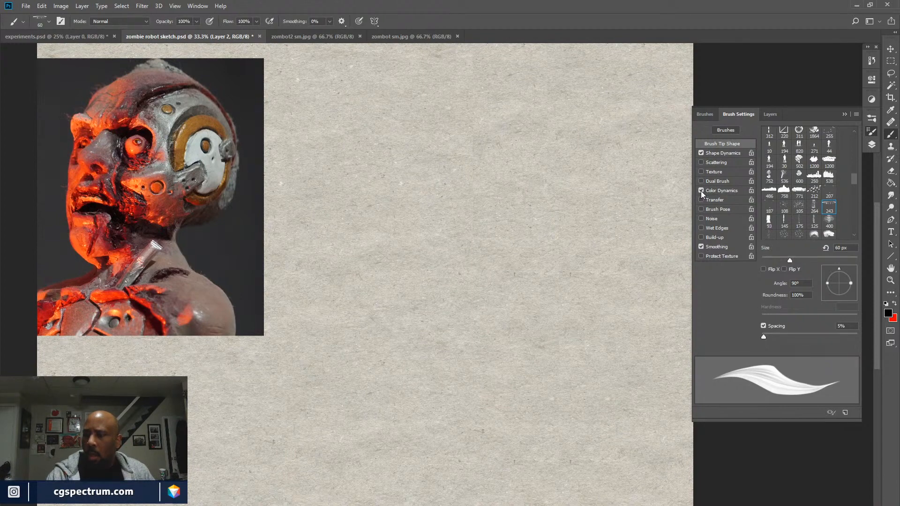
key(F5)
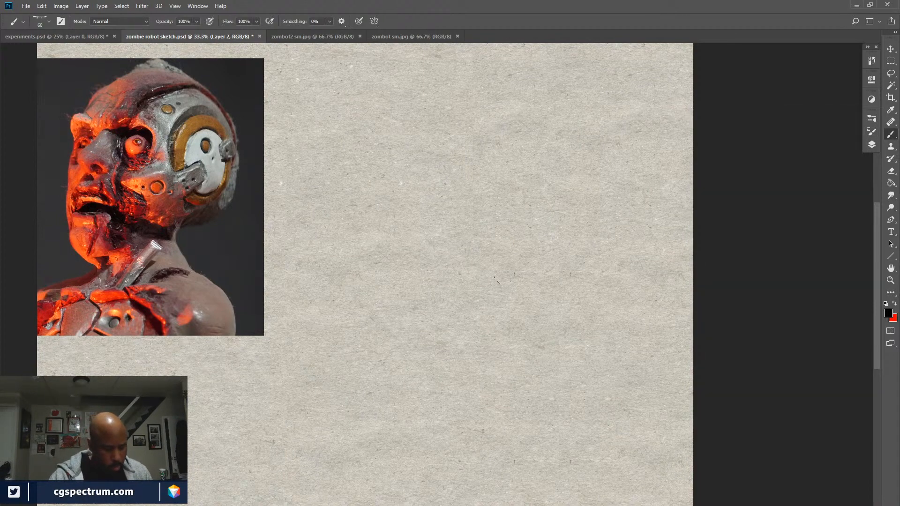
Sample the dark grey from the reference image's backdrop and enlarge the brush to 600 px.
key(x)
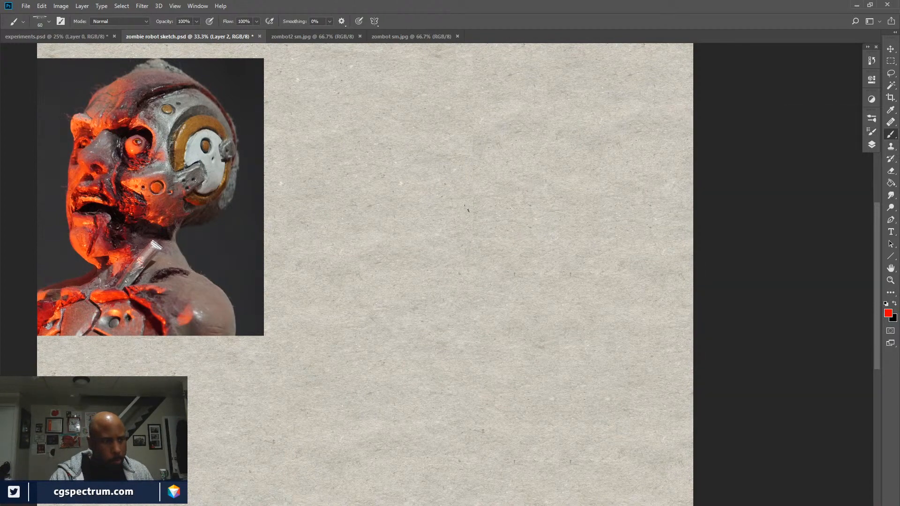
alt+click(218, 245)
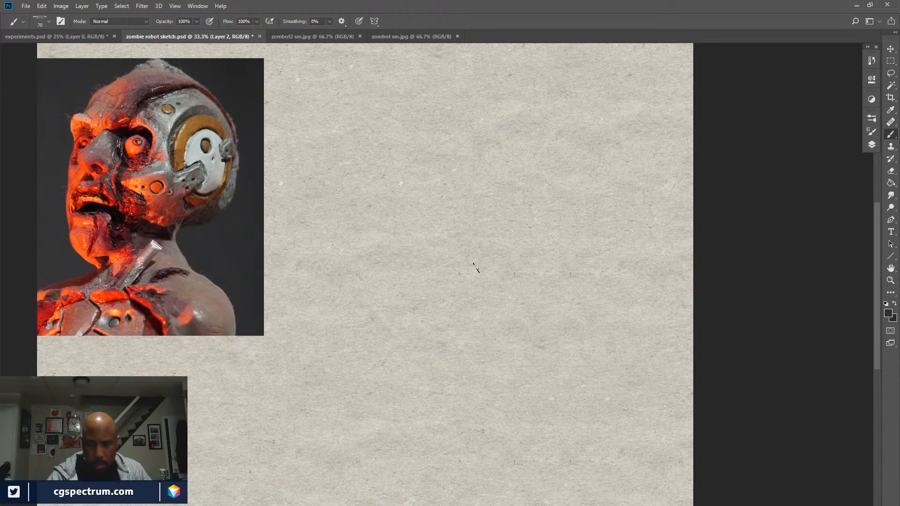
key(])
key(])
key(])
key(])
key(])
key(])
key(])
key(])
key(])
key(])
key(])
key(])
Block in a large dark grey backdrop on Layer 2 with broad overlapping strokes, filling the canvas area beside the reference image.
click(467, 115)
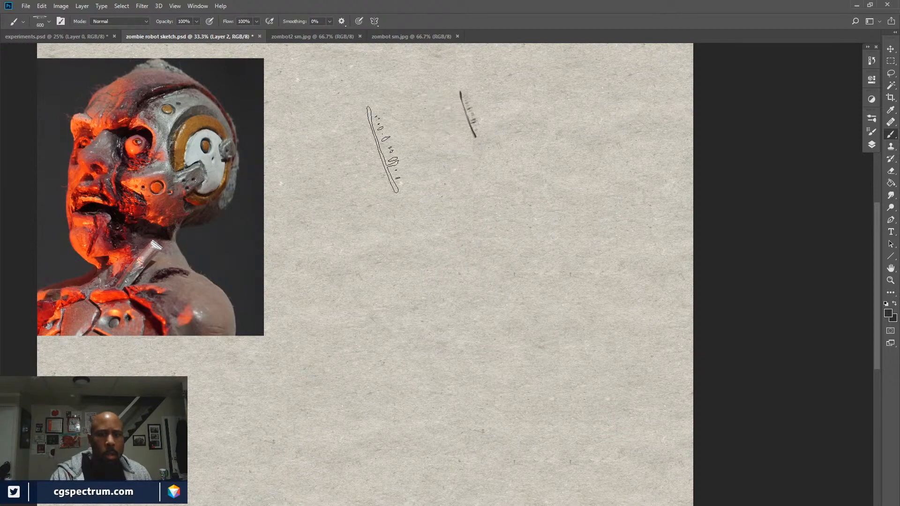
drag(383, 149, 481, 91)
drag(349, 163, 490, 97)
drag(387, 132, 488, 92)
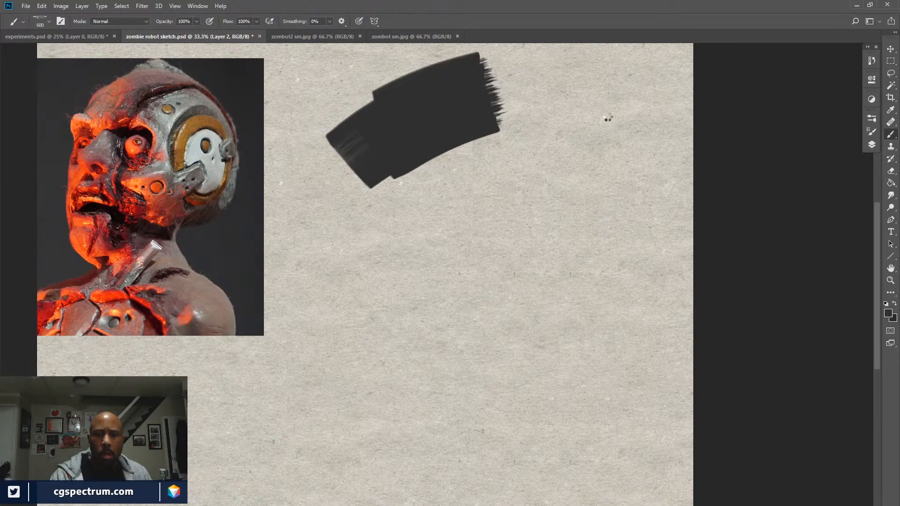
drag(356, 123, 510, 70)
drag(553, 119, 440, 173)
drag(370, 210, 609, 111)
mouse_move(474, 217)
mouse_down()
mouse_move(531, 198)
mouse_move(451, 272)
mouse_up()
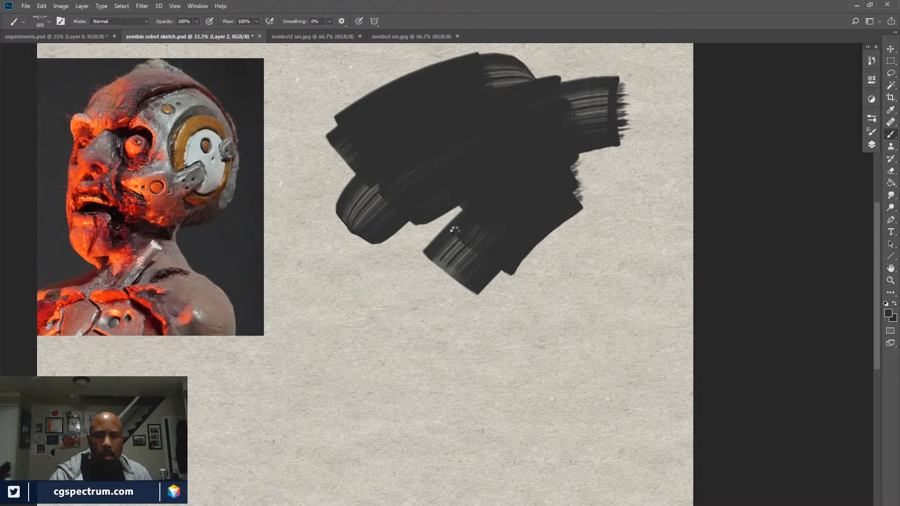
drag(499, 229, 404, 292)
drag(424, 234, 354, 283)
drag(363, 218, 324, 253)
drag(359, 173, 309, 223)
drag(346, 134, 307, 167)
drag(356, 91, 323, 122)
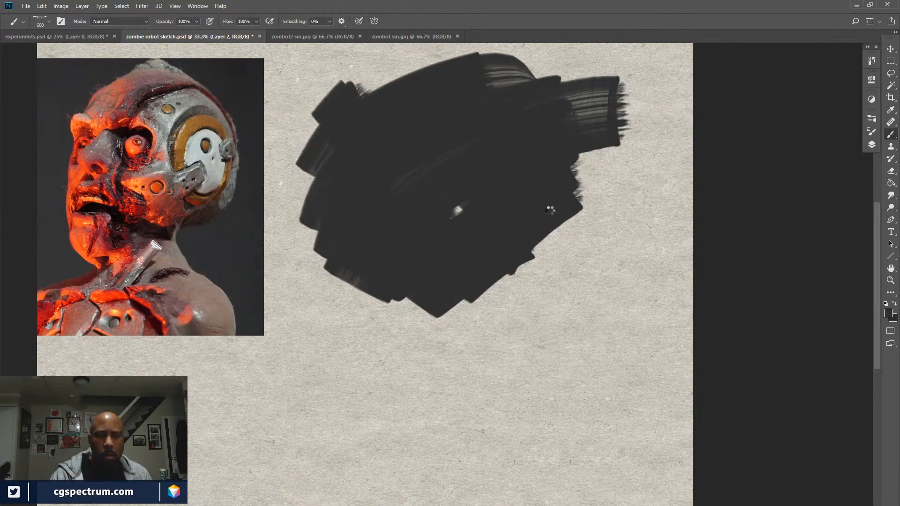
mouse_move(550, 211)
mouse_down()
mouse_move(577, 233)
mouse_move(508, 264)
mouse_move(461, 218)
mouse_move(401, 316)
mouse_move(549, 257)
mouse_move(485, 247)
mouse_move(470, 203)
mouse_up()
drag(506, 328, 586, 286)
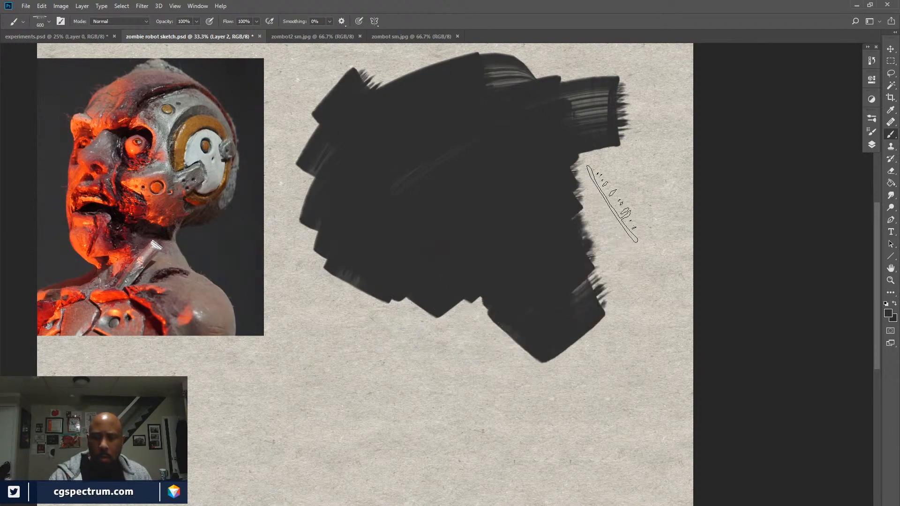
mouse_move(612, 204)
mouse_down()
mouse_move(609, 160)
mouse_move(580, 179)
mouse_move(584, 194)
mouse_move(501, 313)
mouse_move(499, 331)
mouse_move(446, 371)
mouse_move(439, 356)
mouse_move(475, 318)
mouse_up()
drag(406, 377, 432, 299)
mouse_move(360, 383)
mouse_down()
mouse_move(405, 309)
mouse_move(345, 328)
mouse_up()
drag(356, 286, 339, 333)
drag(342, 270, 319, 323)
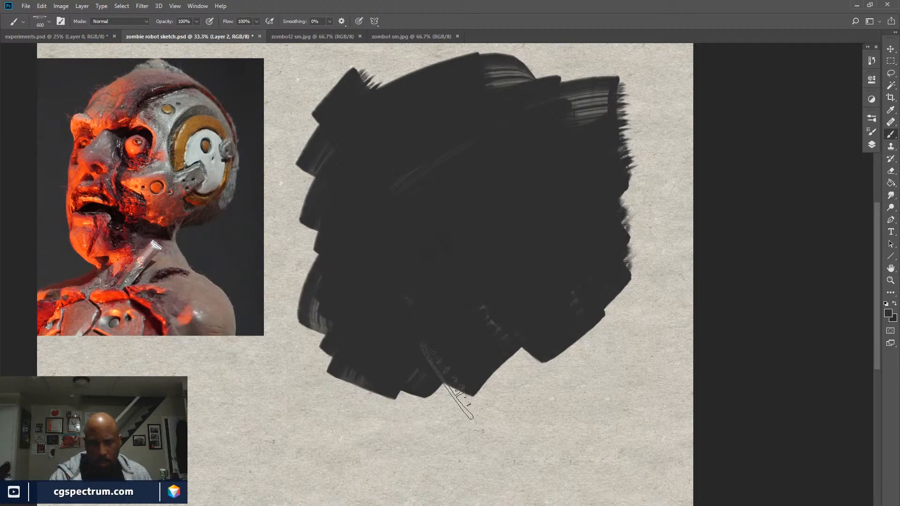
mouse_move(446, 381)
mouse_down()
mouse_move(538, 356)
mouse_move(509, 406)
mouse_move(592, 356)
mouse_move(511, 436)
mouse_move(575, 367)
mouse_move(565, 349)
mouse_move(512, 341)
mouse_move(508, 309)
mouse_up()
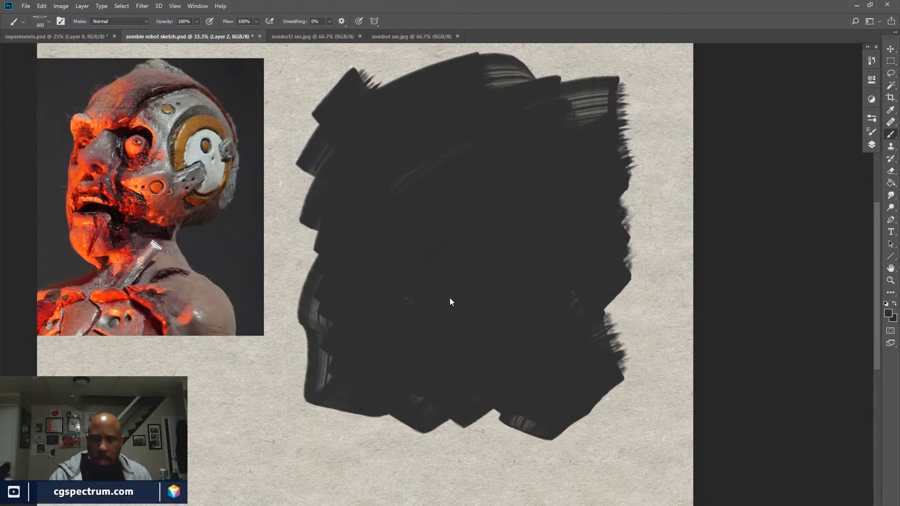
mouse_move(450, 302)
mouse_down()
mouse_move(403, 410)
mouse_move(612, 271)
mouse_move(527, 412)
mouse_move(633, 332)
mouse_move(610, 405)
mouse_move(631, 328)
mouse_move(628, 370)
mouse_move(586, 411)
mouse_move(625, 412)
mouse_move(511, 431)
mouse_move(424, 413)
mouse_up()
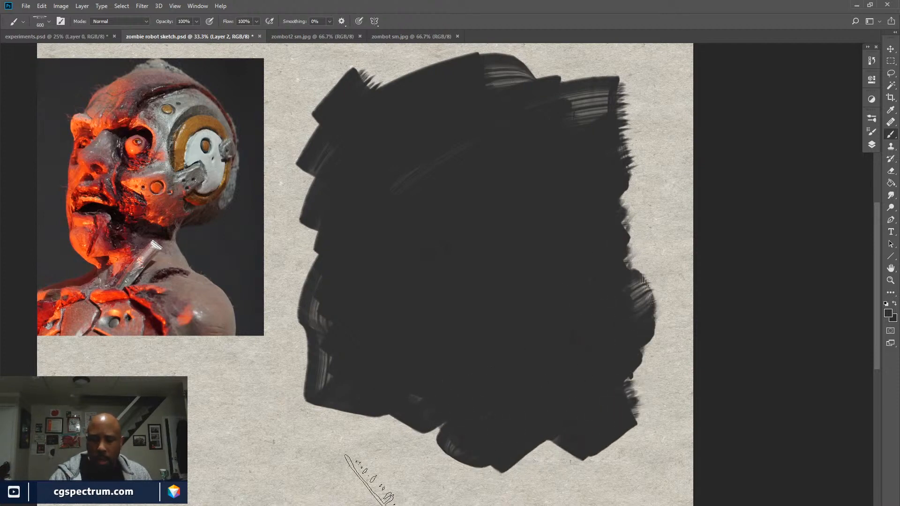
mouse_move(369, 481)
mouse_down()
mouse_move(411, 409)
mouse_move(350, 454)
mouse_move(397, 414)
mouse_move(338, 439)
mouse_move(323, 428)
mouse_move(334, 264)
mouse_move(331, 246)
mouse_move(317, 242)
mouse_move(358, 164)
mouse_move(328, 209)
mouse_move(352, 140)
mouse_move(382, 89)
mouse_move(346, 114)
mouse_move(331, 89)
mouse_move(304, 206)
mouse_move(315, 232)
mouse_move(486, 146)
mouse_move(510, 106)
mouse_move(565, 87)
mouse_move(601, 94)
mouse_move(585, 125)
mouse_move(606, 132)
mouse_move(631, 175)
mouse_move(616, 212)
mouse_move(634, 230)
mouse_move(640, 221)
mouse_move(655, 249)
mouse_move(642, 301)
mouse_move(613, 346)
mouse_move(619, 372)
mouse_move(572, 290)
mouse_up()
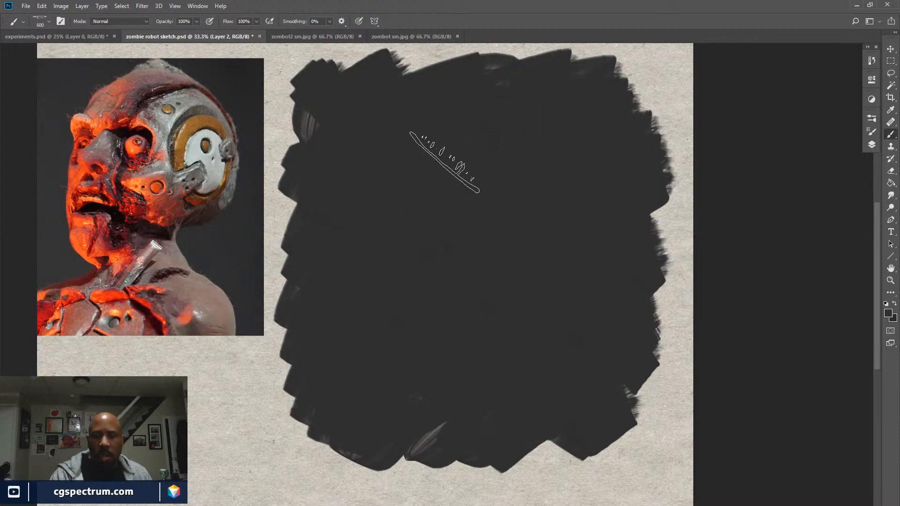
mouse_move(416, 428)
mouse_down()
mouse_move(460, 431)
mouse_move(501, 454)
mouse_move(568, 446)
mouse_move(575, 463)
mouse_move(615, 461)
mouse_move(527, 472)
mouse_move(587, 474)
mouse_move(639, 445)
mouse_move(643, 408)
mouse_move(641, 422)
mouse_move(532, 436)
mouse_up()
mouse_move(346, 462)
mouse_down()
mouse_move(354, 476)
mouse_move(398, 470)
mouse_up()
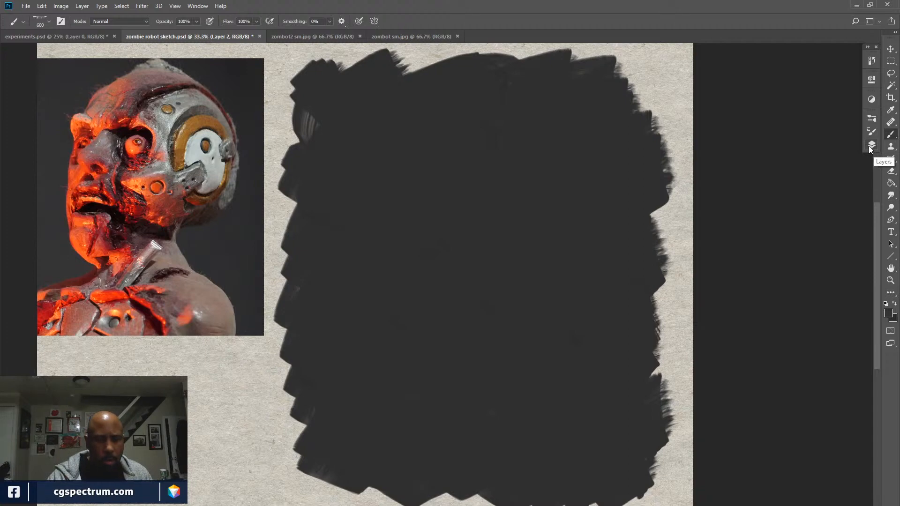
Add a new empty layer directly above the dark backdrop on Layer 2.
mouse_move(526, 399)
mouse_down()
mouse_move(633, 353)
mouse_move(597, 385)
mouse_move(585, 383)
mouse_up()
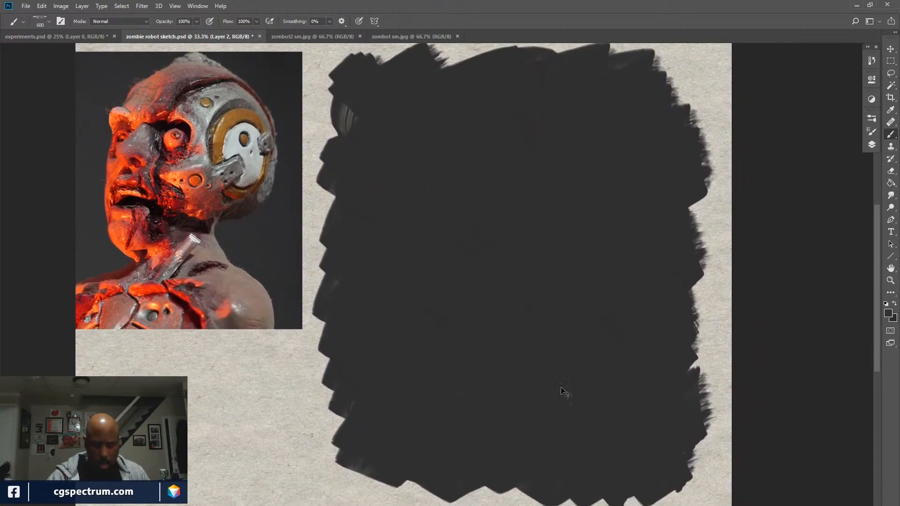
key(ctrl+plus)
key(ctrl+minus)
drag(695, 262, 681, 257)
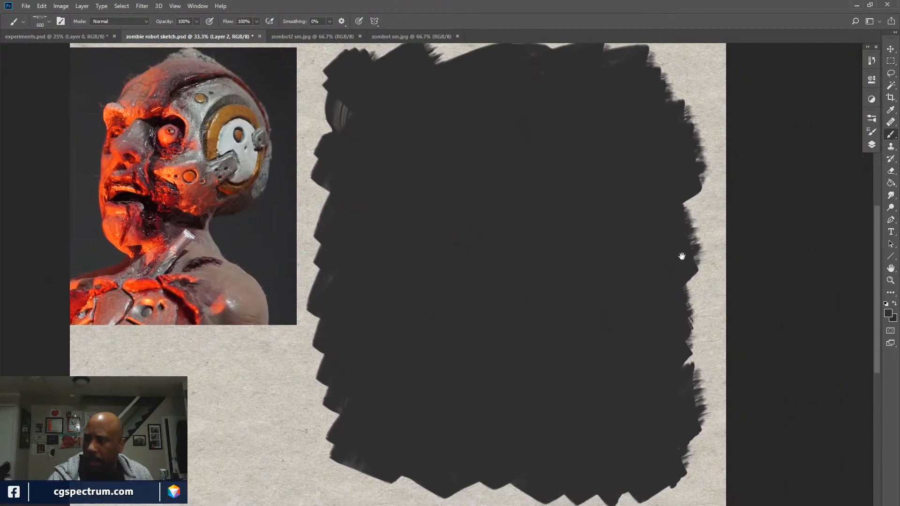
click(872, 145)
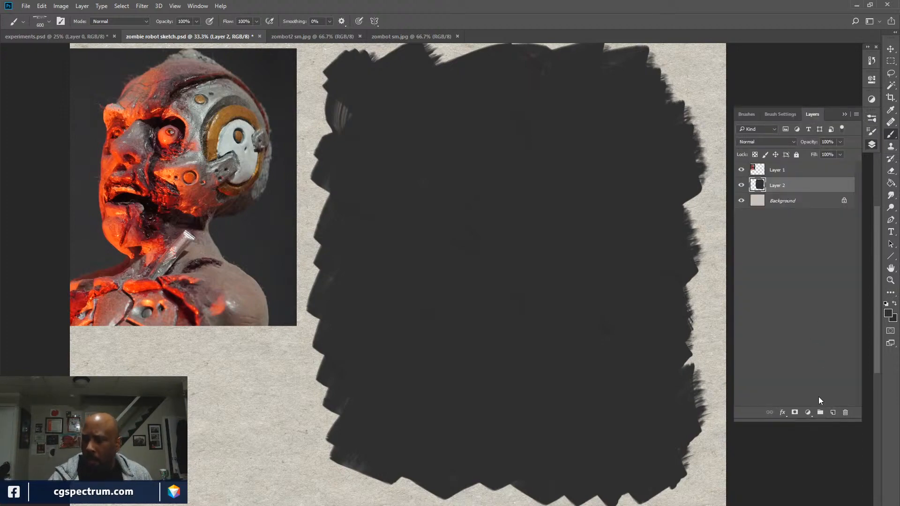
click(832, 413)
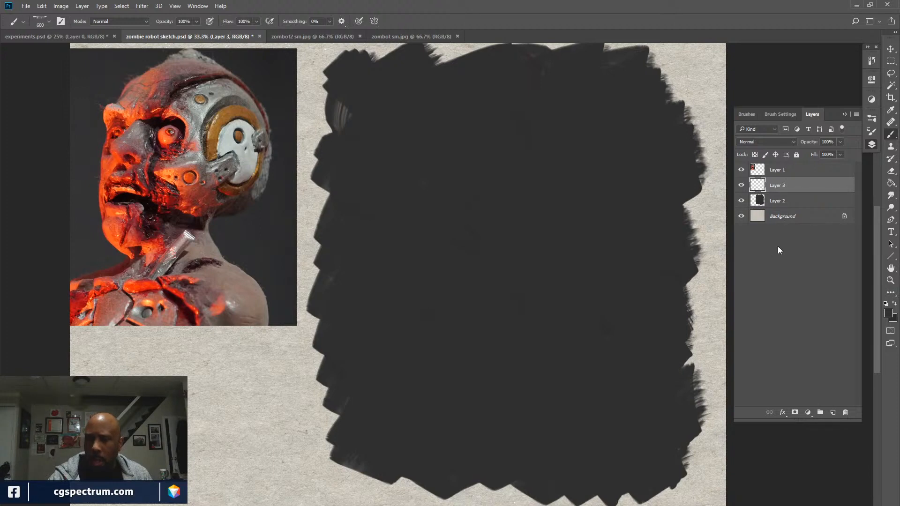
Lower the opacity of the backdrop's Layer 2 to 79% and make Layer 3 active again.
click(806, 201)
drag(809, 142, 798, 146)
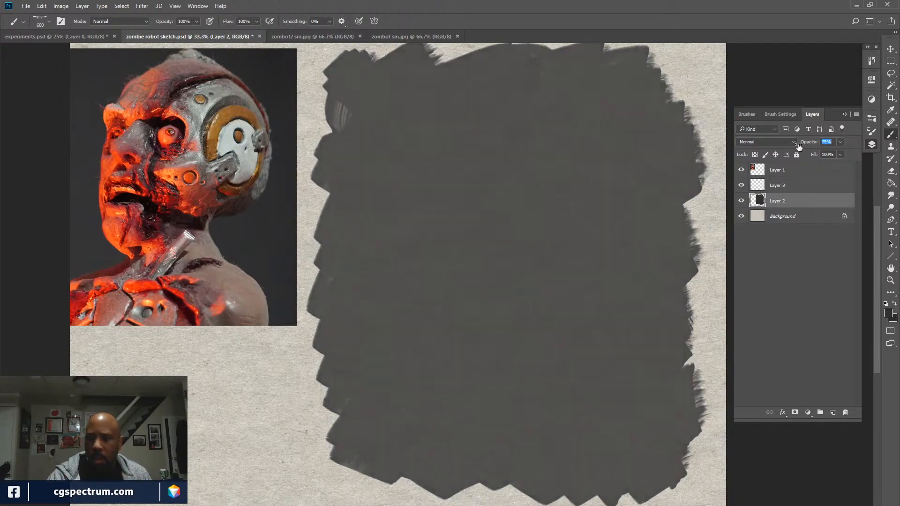
click(793, 186)
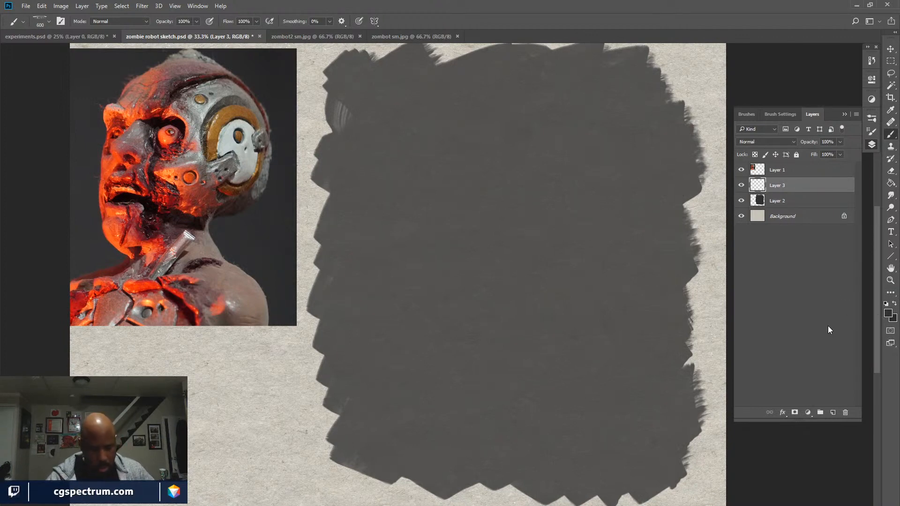
Turn off Color Dynamics for the current bristle brush.
click(754, 116)
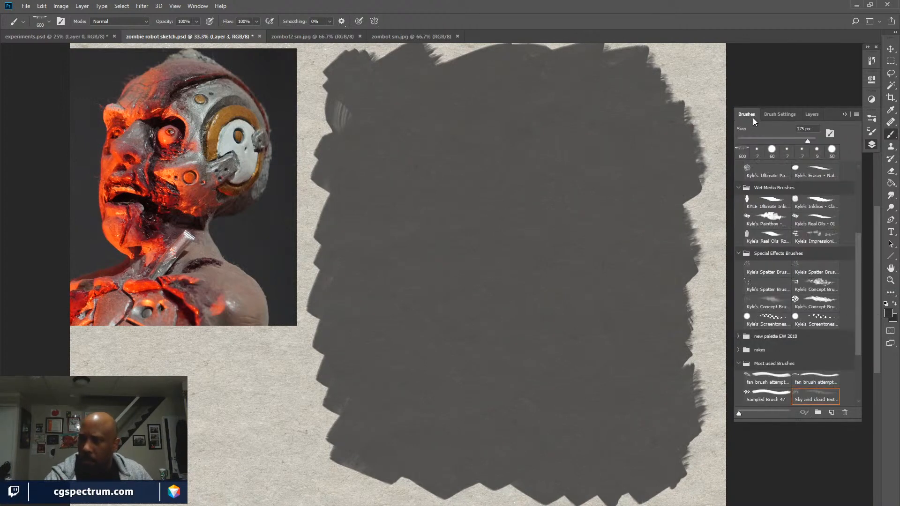
click(782, 114)
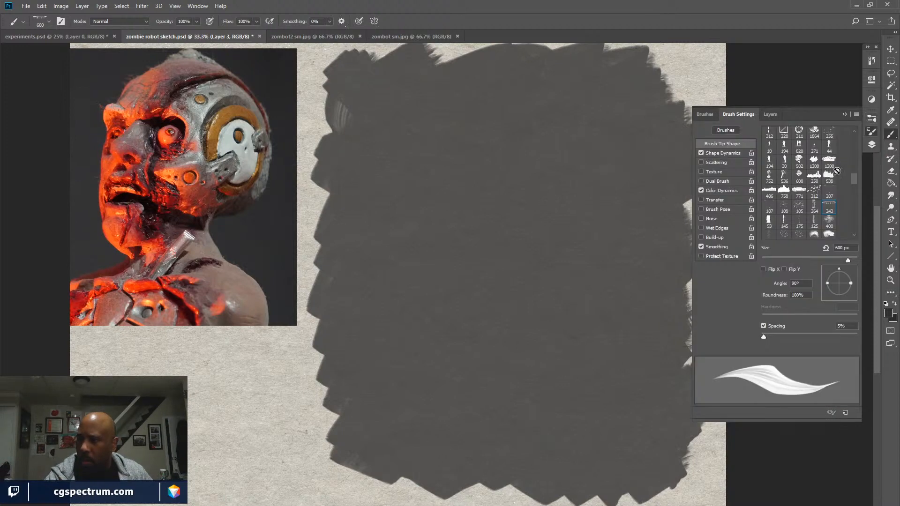
click(701, 190)
key(F5)
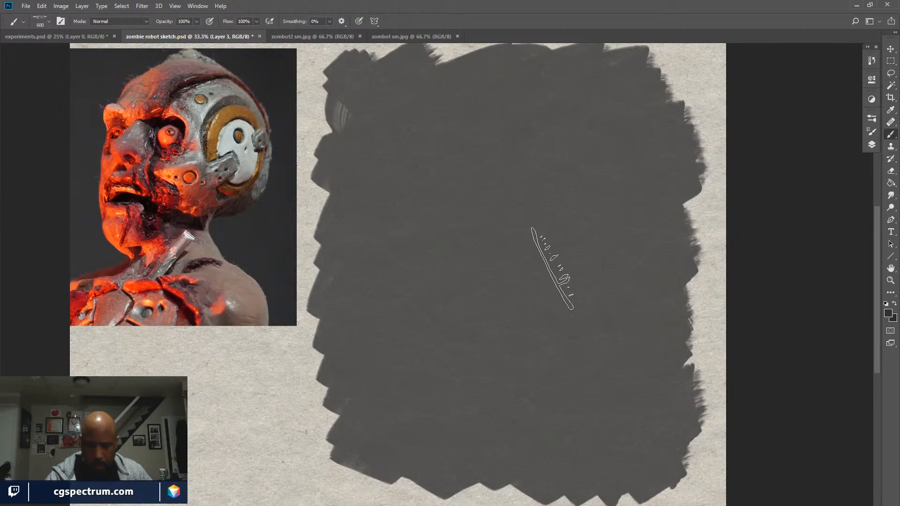
Reduce the brush size to 40 px and set the colours to black foreground and white background.
key([)
key([)
key([)
key([)
key([)
key([)
key([)
key([)
key([)
key([)
key([)
key([)
key([)
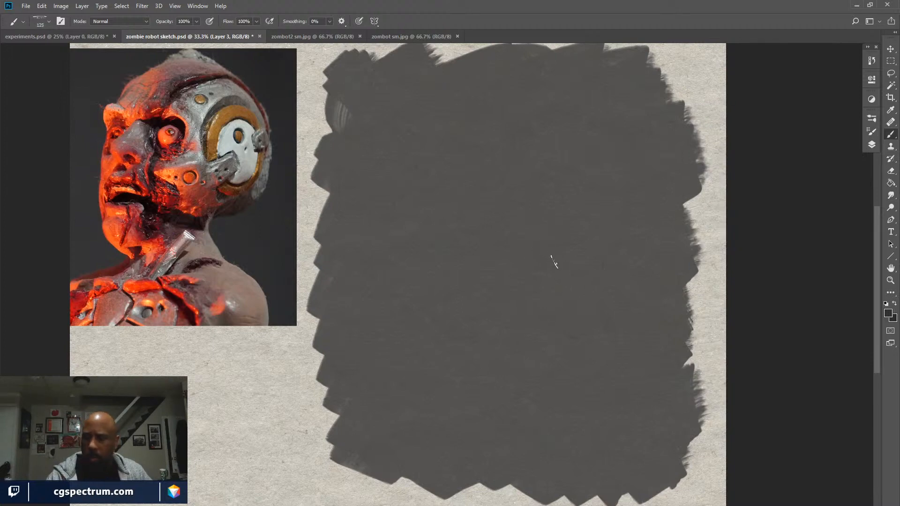
key(x)
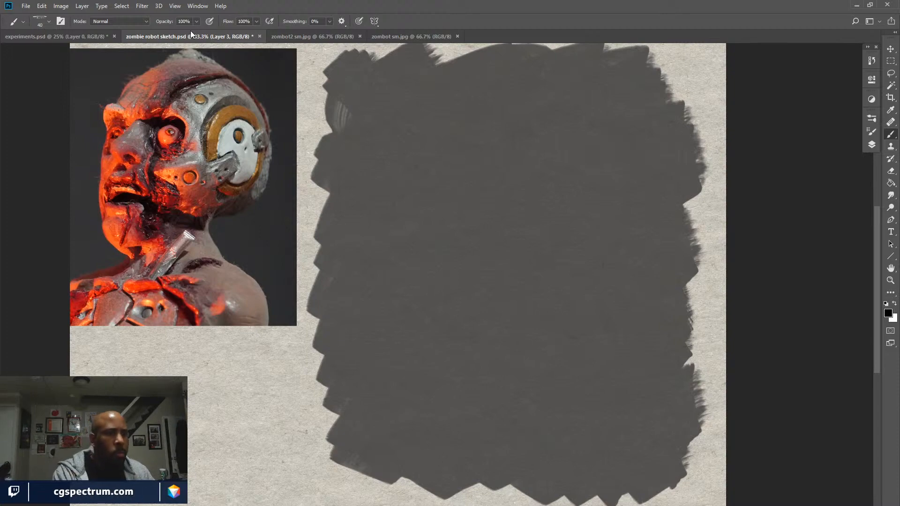
key(F5)
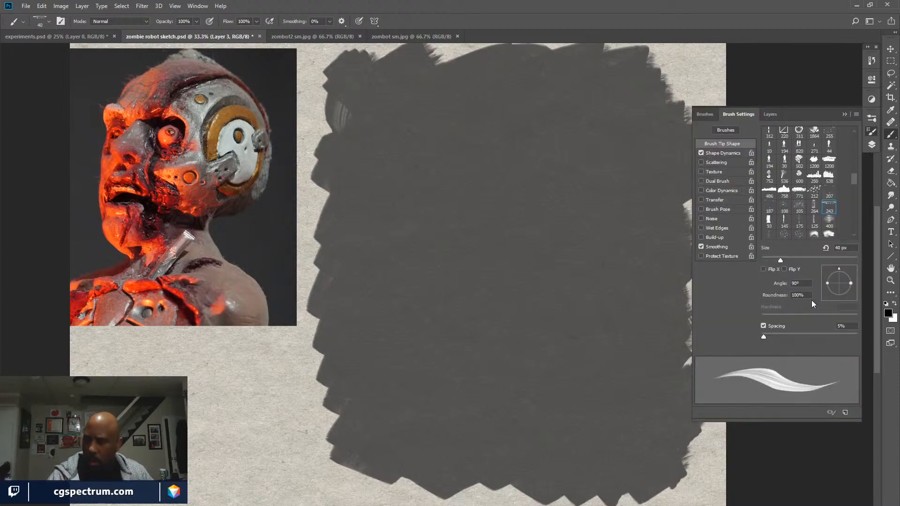
key(F5)
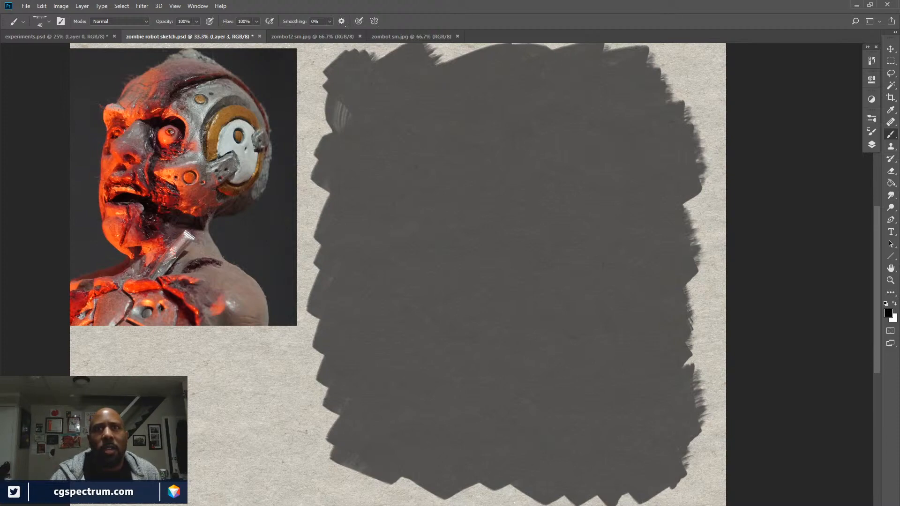
Lower the brush opacity to 67% and reduce the brush size for thin sketch lines.
drag(443, 248, 590, 260)
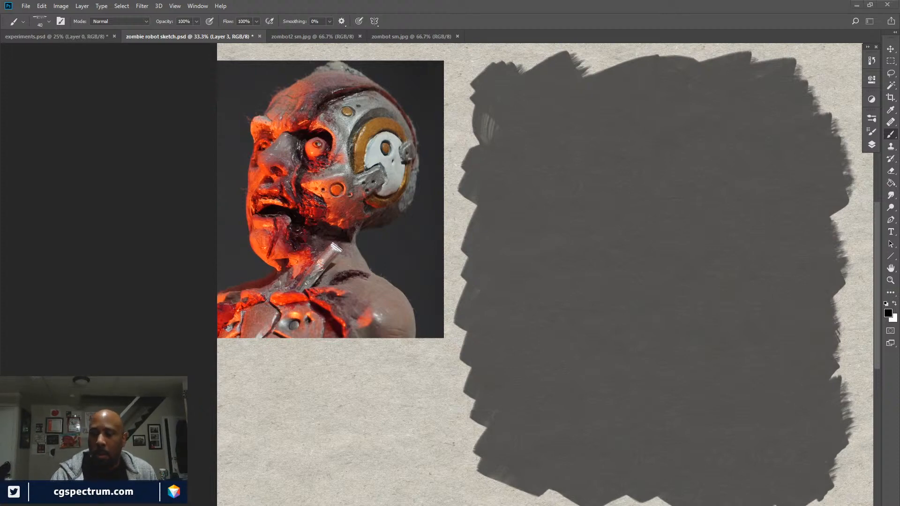
drag(578, 227, 560, 225)
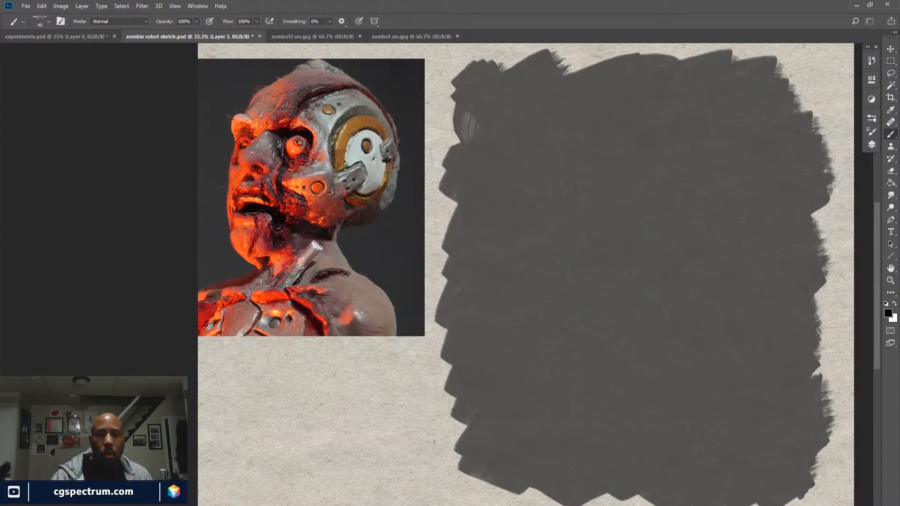
drag(572, 317, 514, 307)
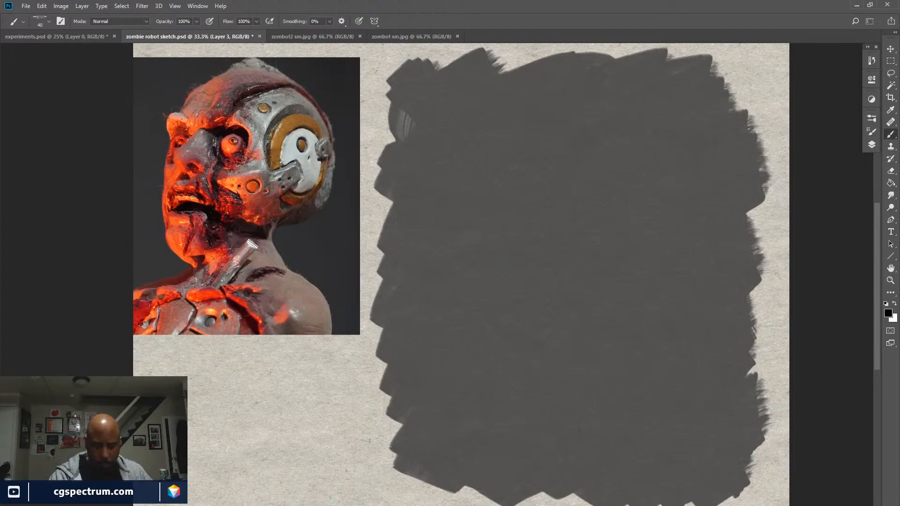
drag(167, 21, 151, 31)
text(67)
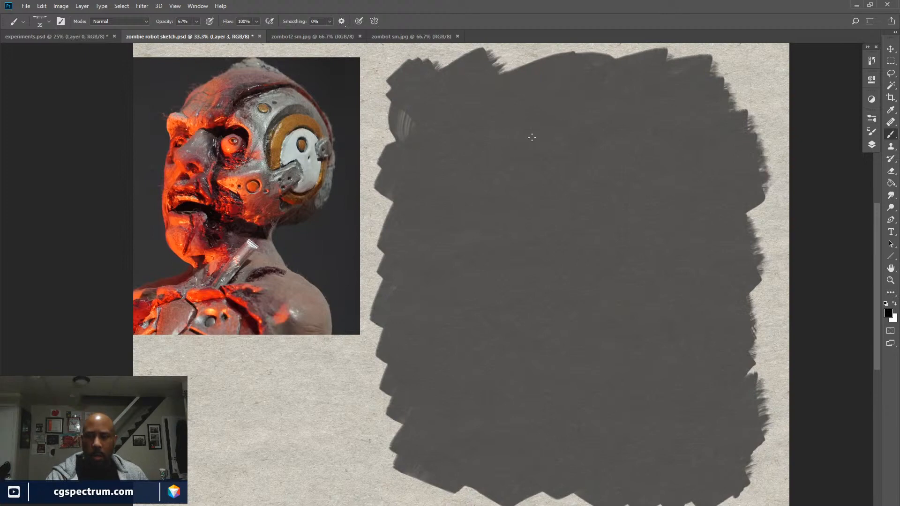
Sketch the curved top of the zombie's skull from the forehead over the crown, with a small rough bump at its peak.
mouse_move(526, 136)
mouse_down()
mouse_move(548, 123)
mouse_move(509, 146)
mouse_up()
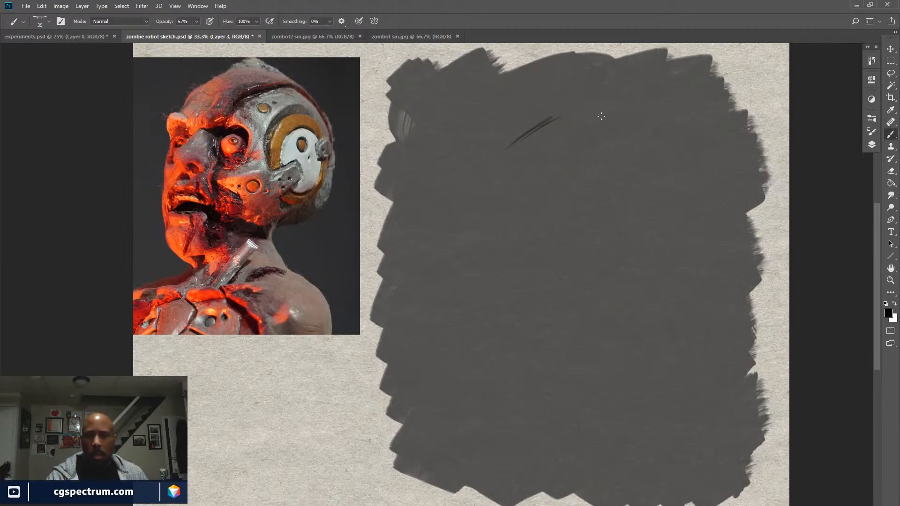
mouse_move(551, 117)
mouse_down()
mouse_move(609, 112)
mouse_move(644, 133)
mouse_up()
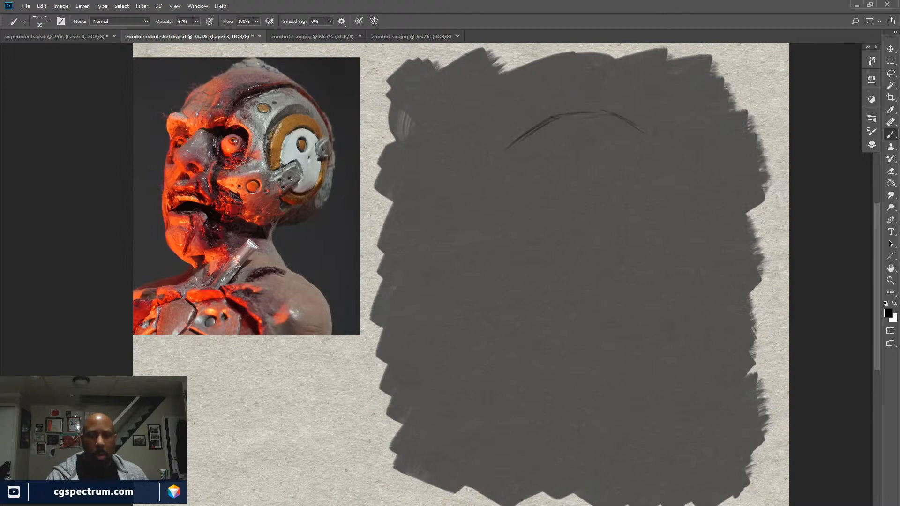
drag(508, 147, 497, 180)
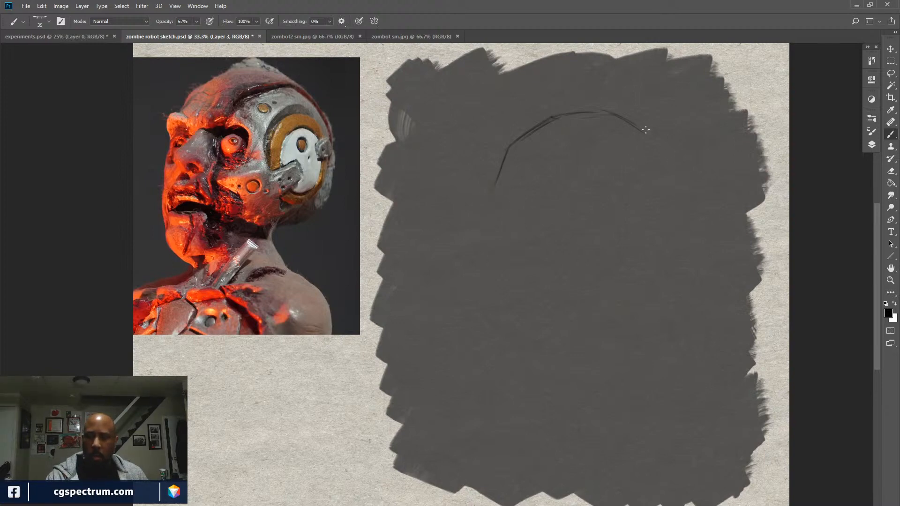
drag(633, 123, 656, 140)
mouse_move(570, 112)
mouse_down()
mouse_move(597, 100)
mouse_move(629, 113)
mouse_move(669, 159)
mouse_up()
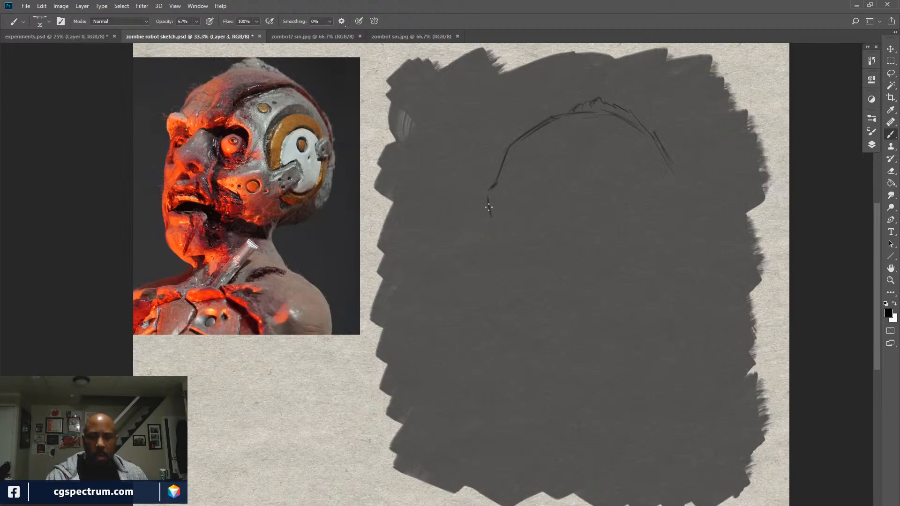
Extend the head outline with the protruding brow and far cheek on the face side and the curved back of the head.
drag(489, 207, 492, 219)
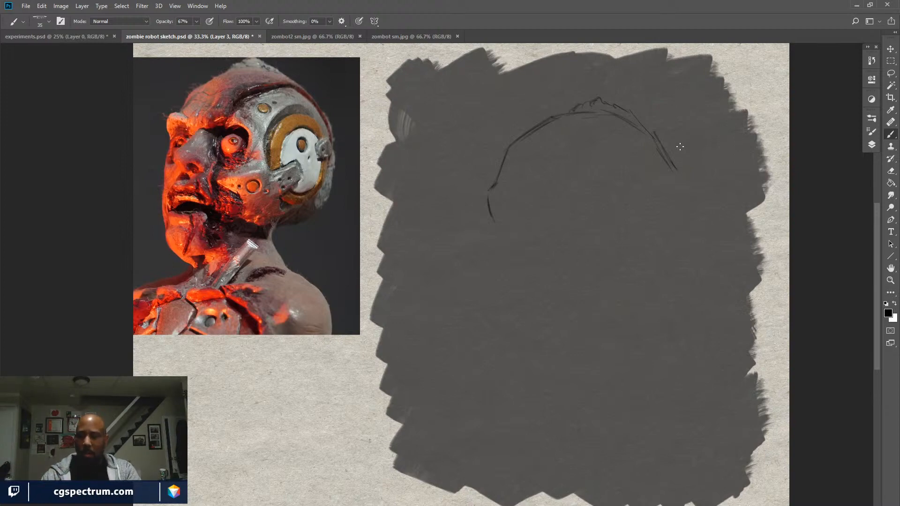
drag(683, 185, 690, 220)
mouse_move(669, 167)
mouse_down()
mouse_move(691, 215)
mouse_move(681, 283)
mouse_up()
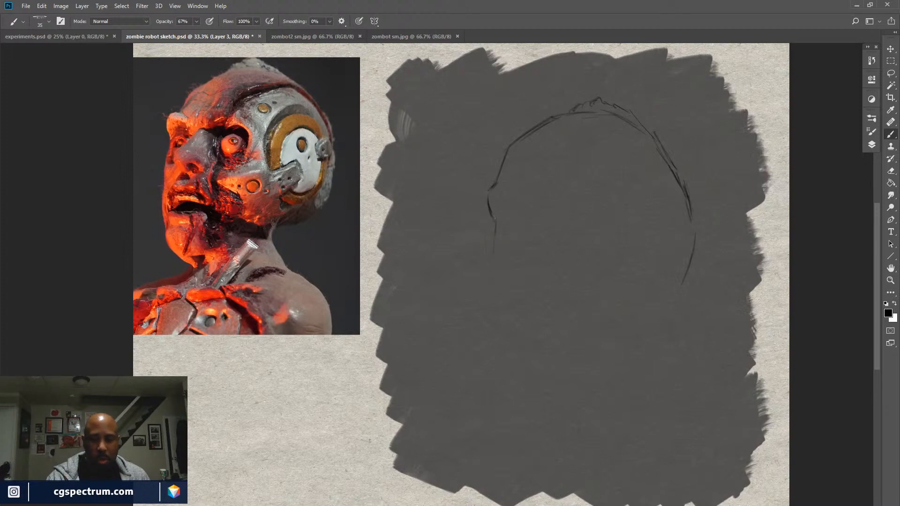
drag(492, 214, 494, 234)
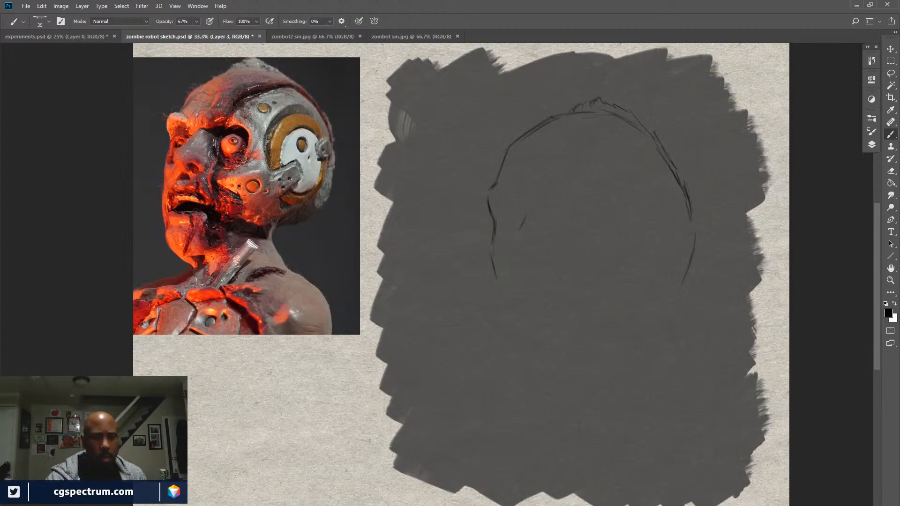
Sketch the brow line, the nose bridge and the tip of the nose inside the head outline.
drag(511, 192, 519, 208)
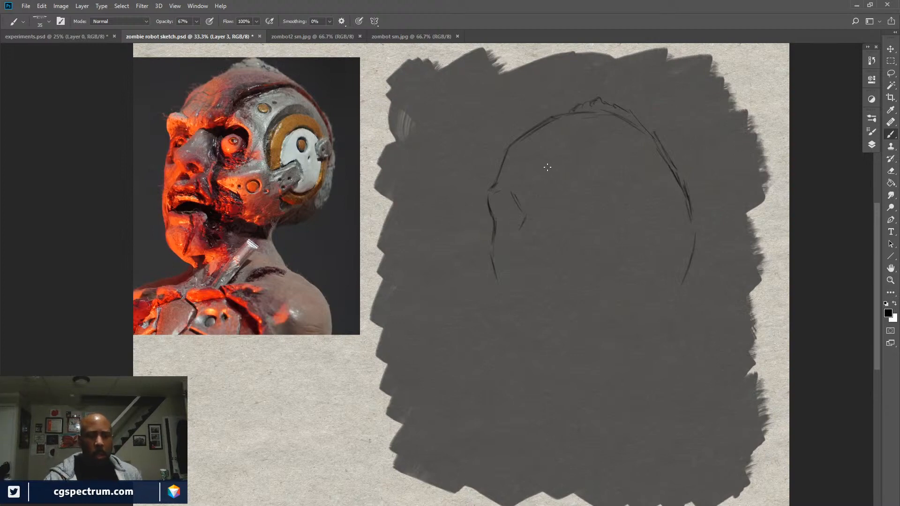
drag(510, 186, 525, 182)
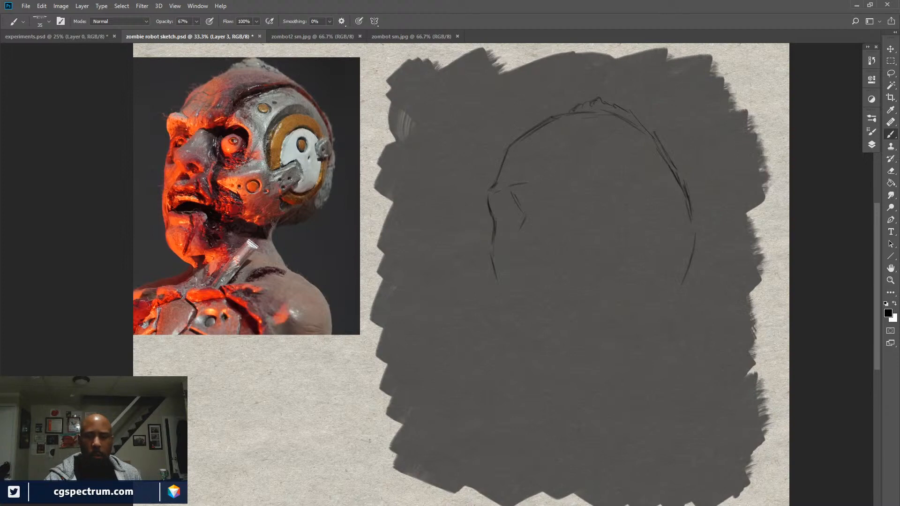
drag(525, 207, 542, 208)
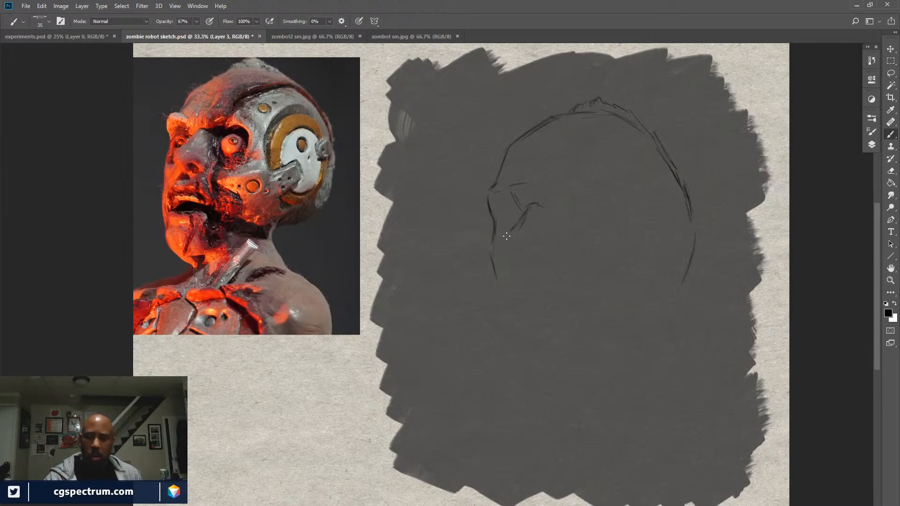
drag(506, 242, 508, 232)
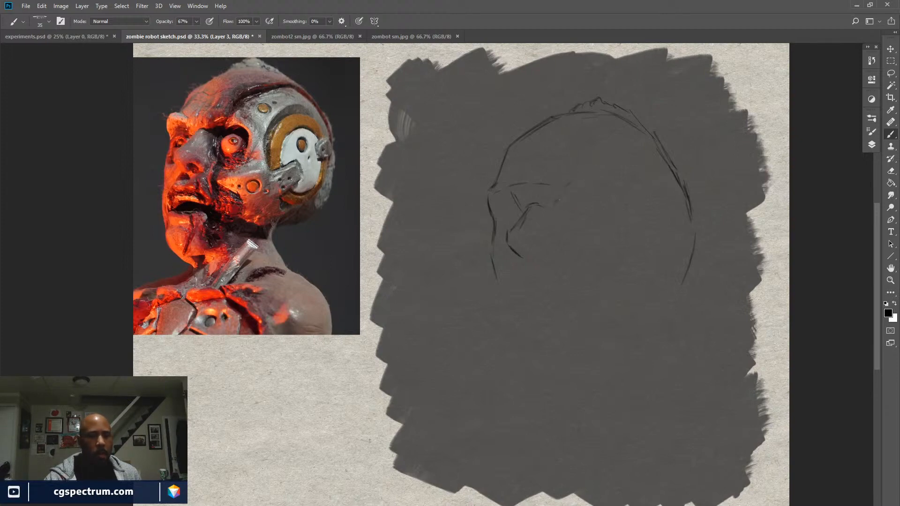
Sketch the edge of the metal skull plate curving from the near brow up over the temple.
drag(582, 174, 589, 158)
mouse_move(650, 154)
mouse_down()
mouse_move(616, 146)
mouse_move(637, 140)
mouse_move(614, 145)
mouse_move(621, 141)
mouse_move(589, 169)
mouse_move(614, 141)
mouse_move(588, 167)
mouse_move(626, 140)
mouse_up()
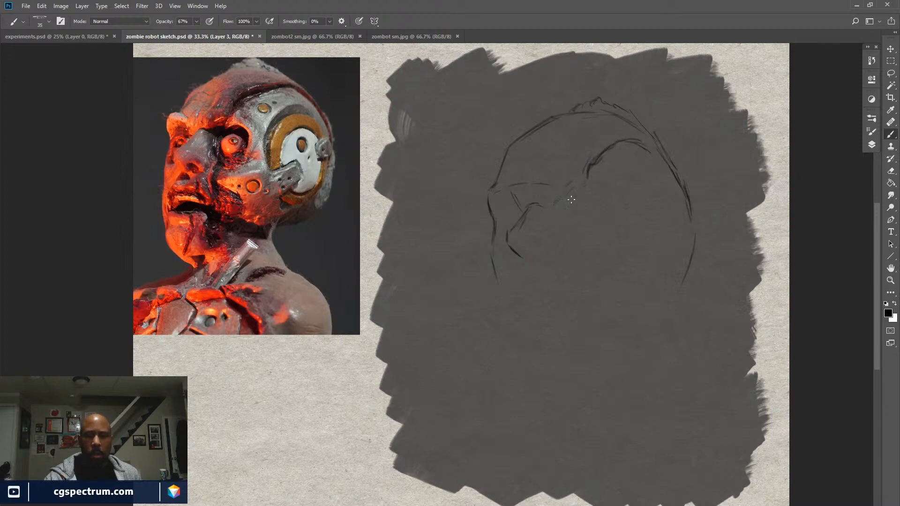
drag(571, 199, 582, 189)
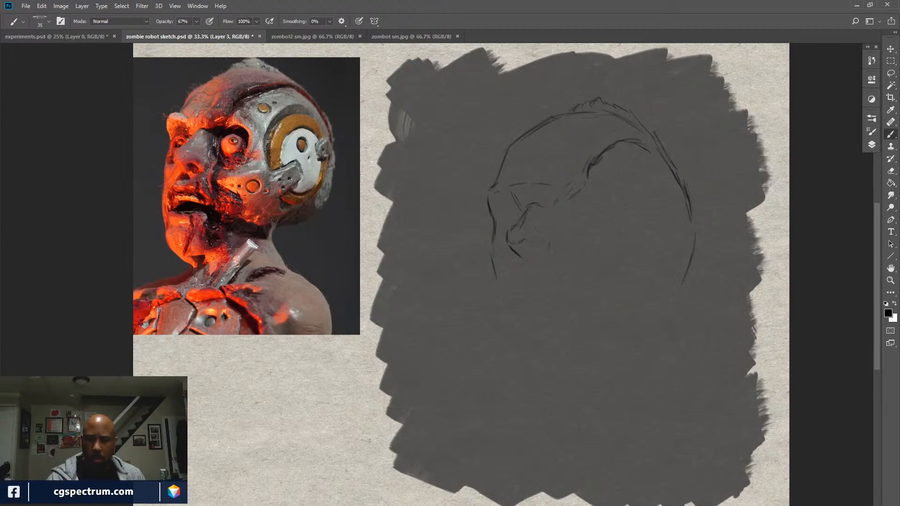
Draw the near nostril wing, strengthen the far cheek and mouth-side contour, and mark the far eye.
drag(550, 251, 544, 258)
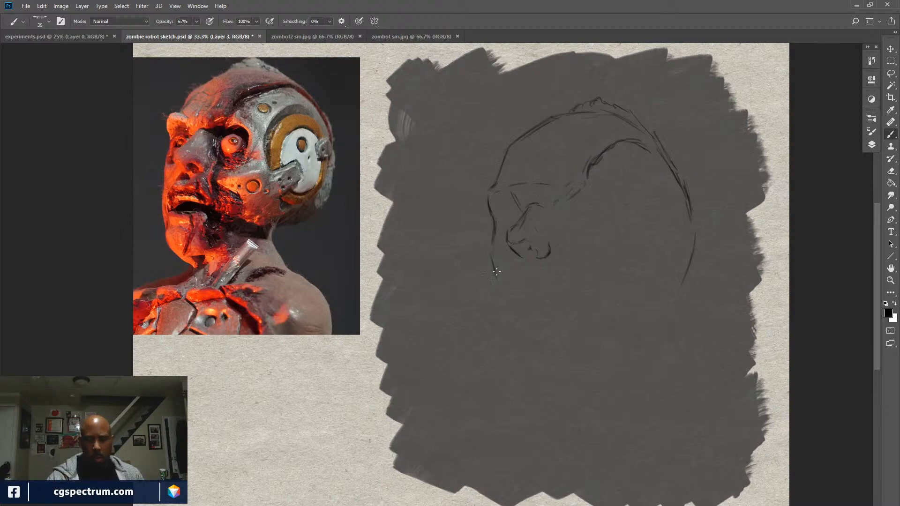
drag(494, 265, 493, 280)
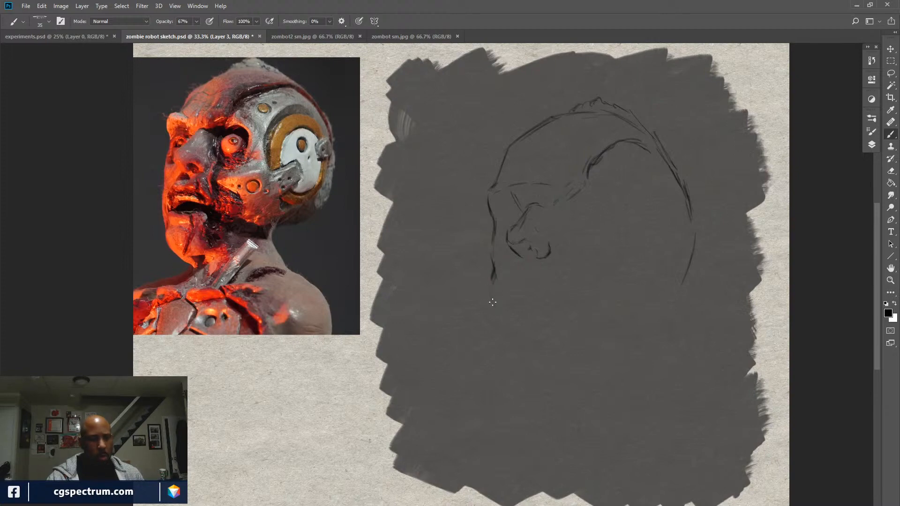
drag(493, 282, 498, 310)
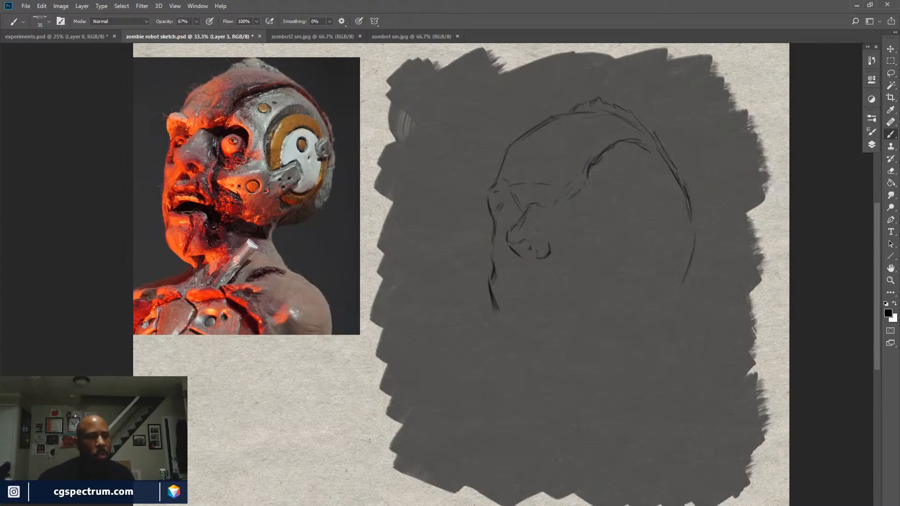
drag(510, 207, 516, 212)
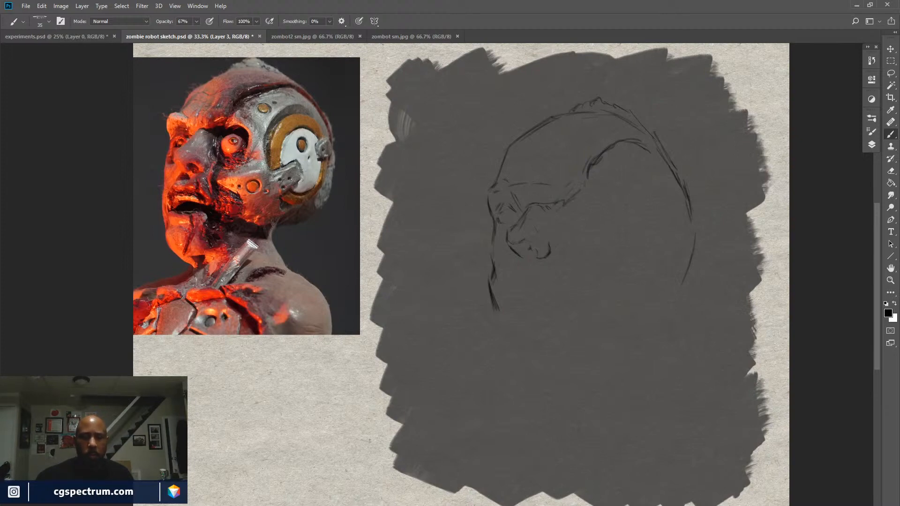
Sketch the upper and outer rim of the near eye socket below the skull plate edge.
drag(581, 195, 565, 202)
drag(584, 194, 596, 205)
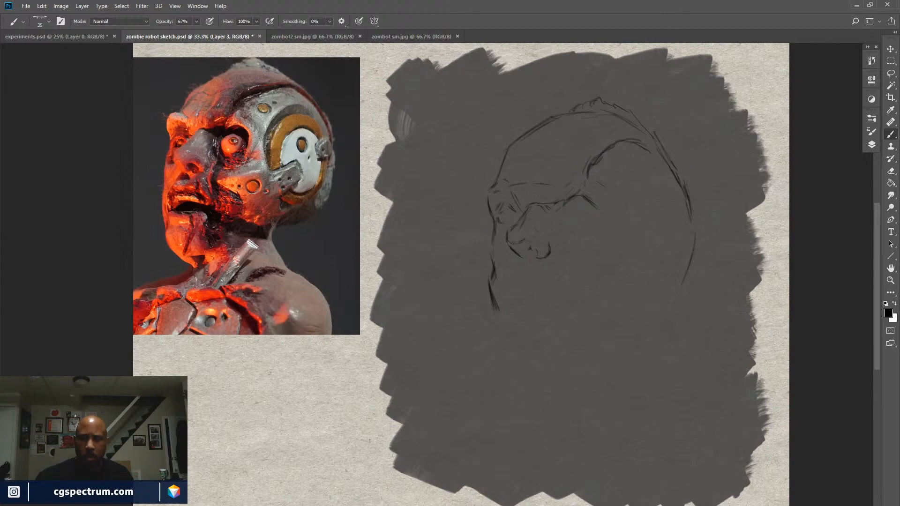
drag(600, 214, 601, 220)
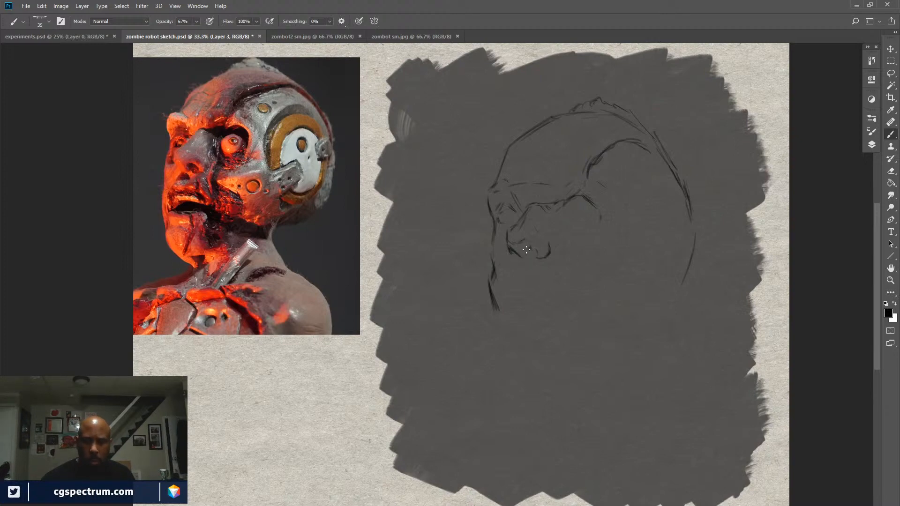
Darken the underside of the nose with its nostrils and sketch the upper lip below it.
drag(525, 248, 528, 253)
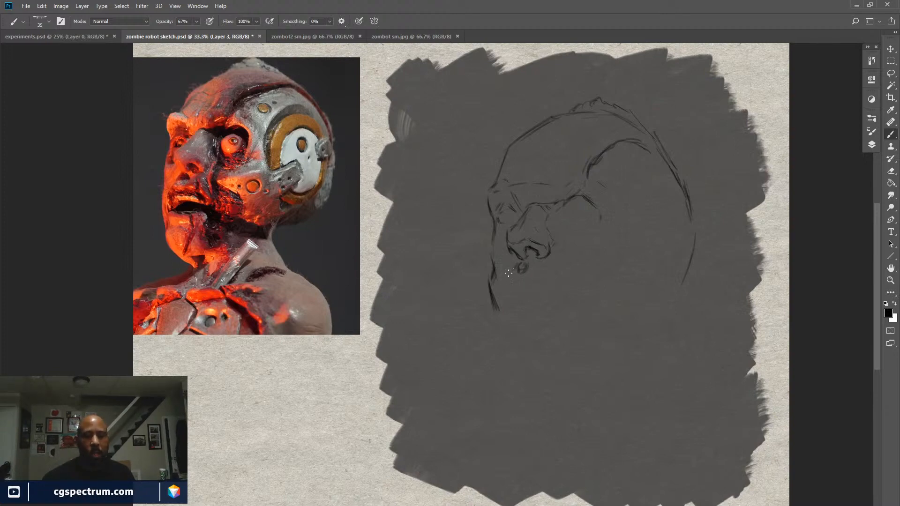
drag(511, 259, 509, 272)
drag(529, 274, 547, 276)
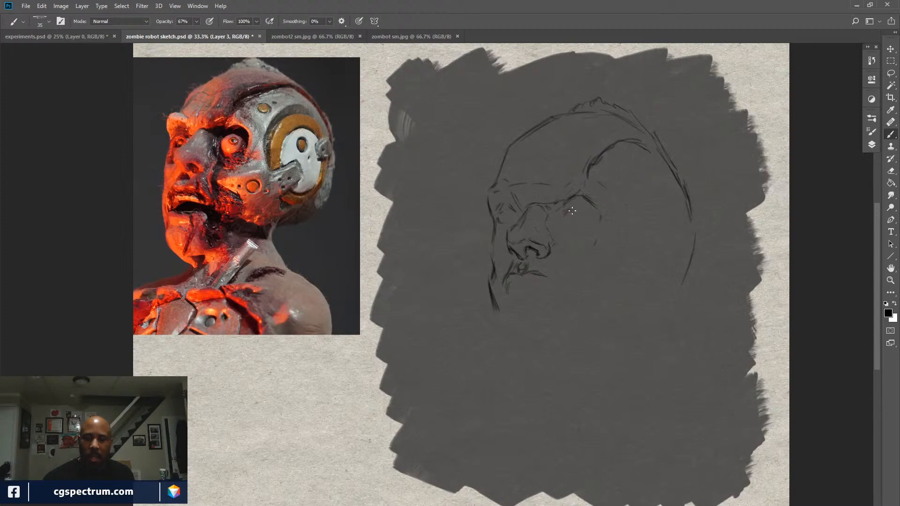
Draw the near eye as a round eyeball with a dark iris and reinforce the socket rim around it.
mouse_move(577, 209)
mouse_down()
mouse_move(562, 216)
mouse_move(583, 208)
mouse_move(588, 223)
mouse_up()
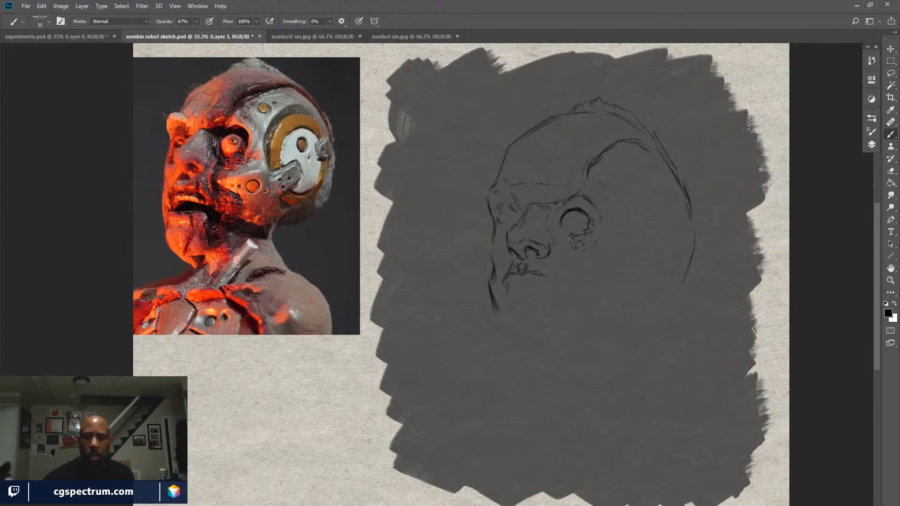
drag(560, 224, 568, 238)
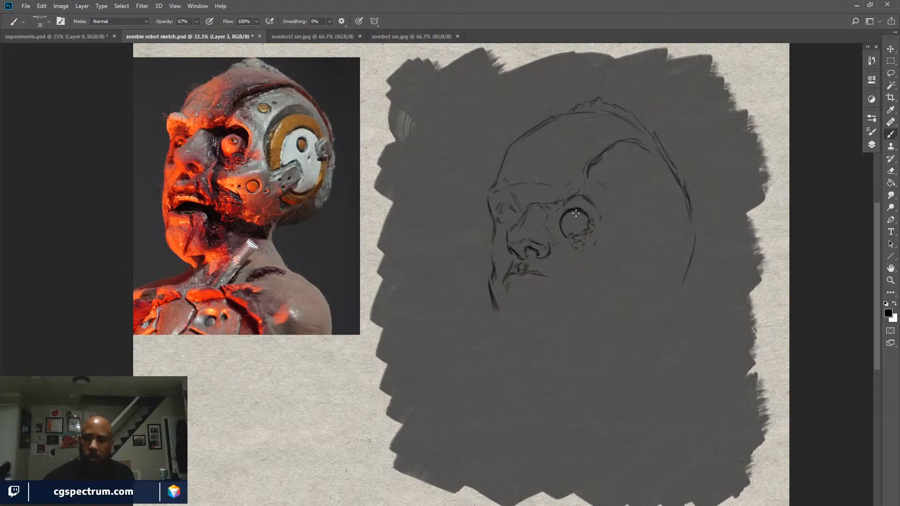
drag(577, 215, 573, 222)
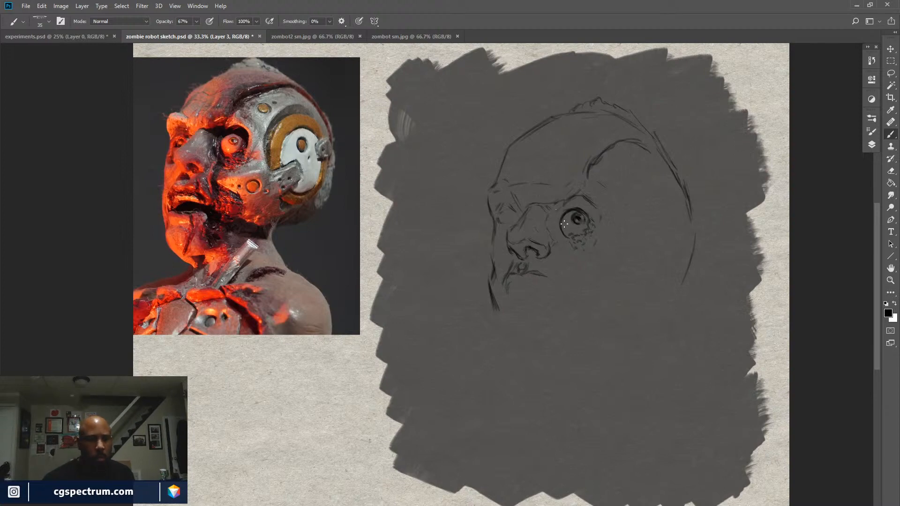
drag(557, 214, 584, 208)
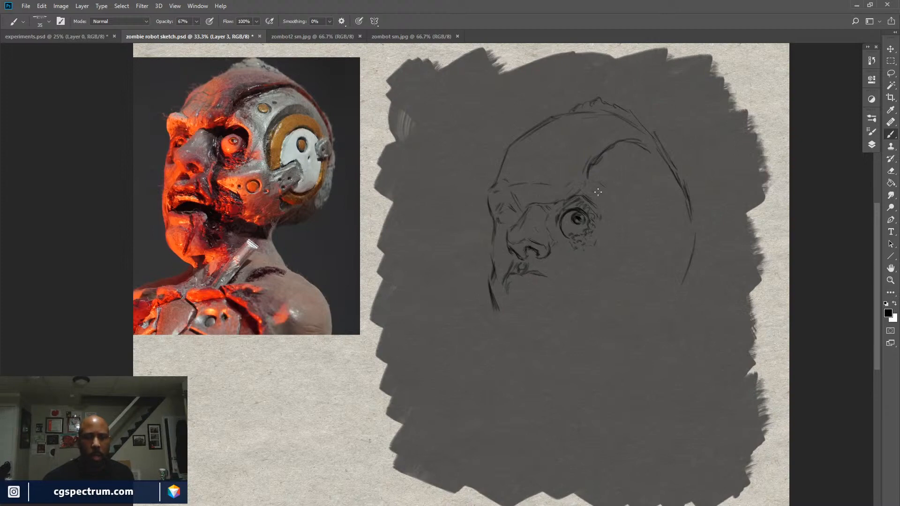
mouse_move(586, 192)
mouse_down()
mouse_move(603, 209)
mouse_move(584, 190)
mouse_move(604, 211)
mouse_move(583, 194)
mouse_move(604, 213)
mouse_move(595, 238)
mouse_up()
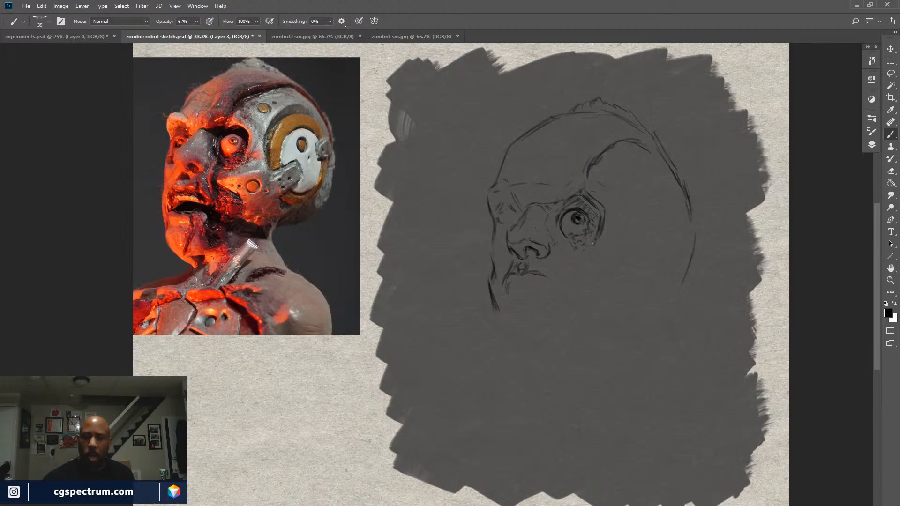
Dot wound texture under the near eye and sketch the slanted cheekbone line below it.
click(573, 250)
click(564, 252)
click(561, 254)
drag(560, 270, 579, 265)
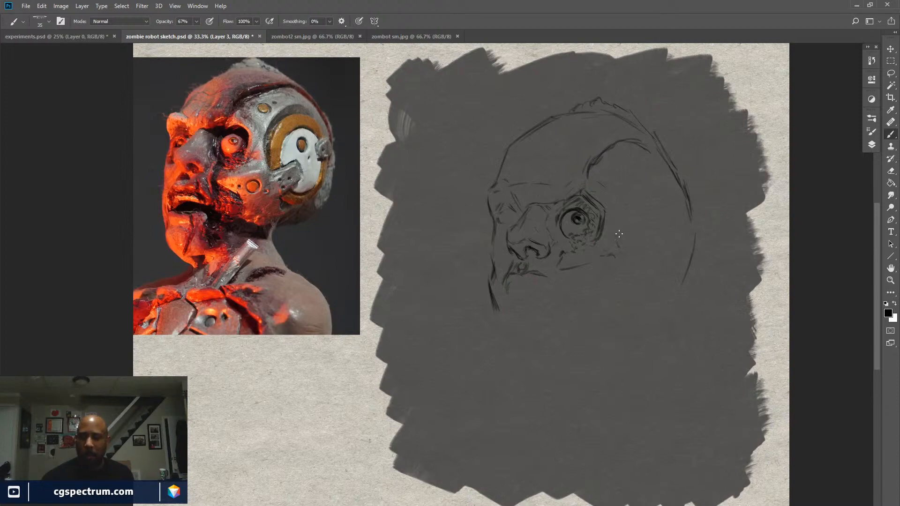
Sketch the front and upper arcs of the round ear disc, the adjoining cheek plate edge and the first bracket strokes.
mouse_move(622, 199)
mouse_down()
mouse_move(620, 225)
mouse_move(647, 164)
mouse_move(655, 162)
mouse_move(631, 178)
mouse_move(616, 208)
mouse_up()
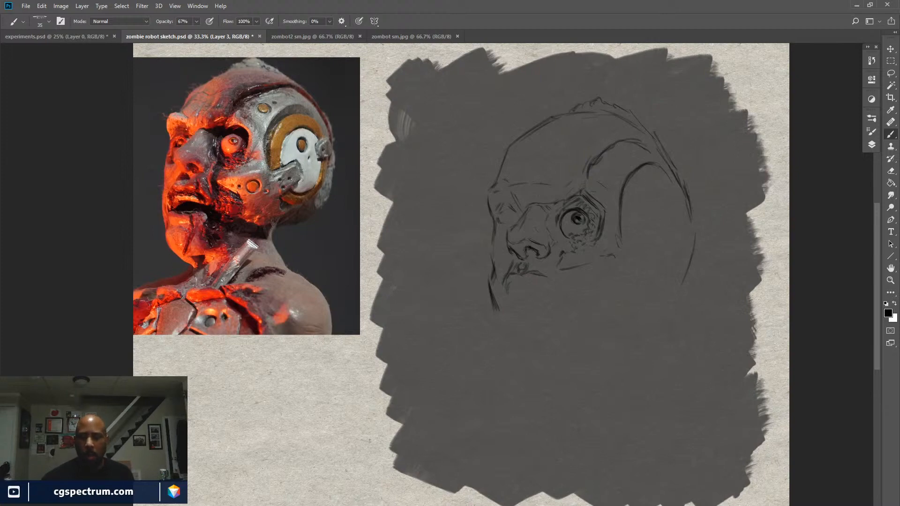
drag(627, 204, 624, 239)
mouse_move(629, 202)
mouse_down()
mouse_move(646, 176)
mouse_move(626, 228)
mouse_move(640, 182)
mouse_move(656, 173)
mouse_move(680, 198)
mouse_move(676, 187)
mouse_move(685, 213)
mouse_up()
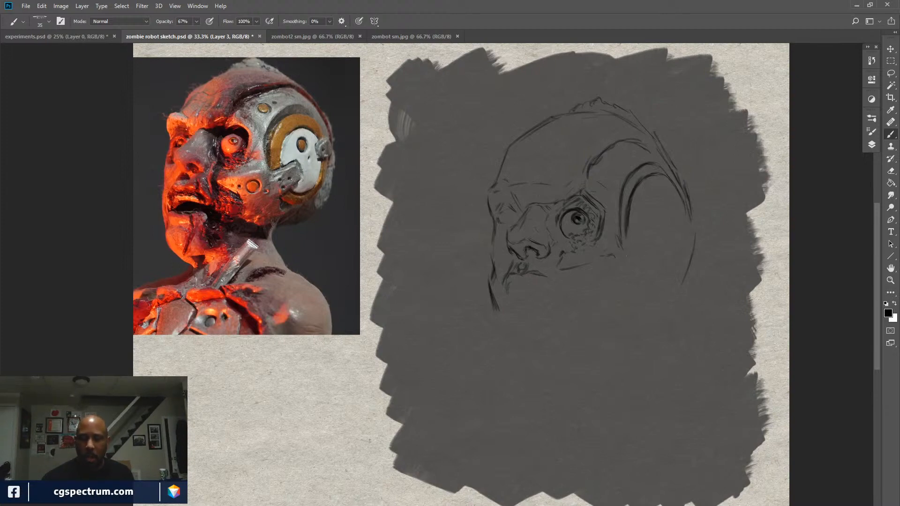
mouse_move(619, 241)
mouse_down()
mouse_move(614, 256)
mouse_move(592, 259)
mouse_up()
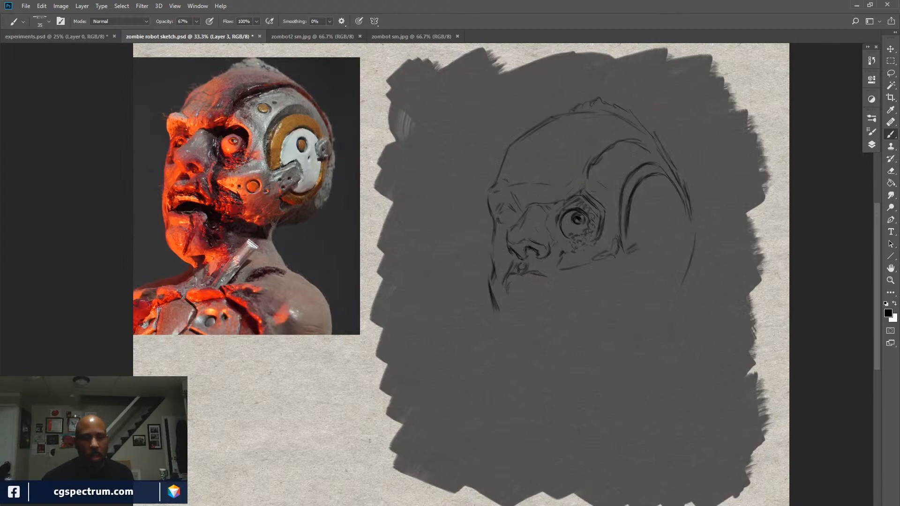
drag(631, 250, 644, 239)
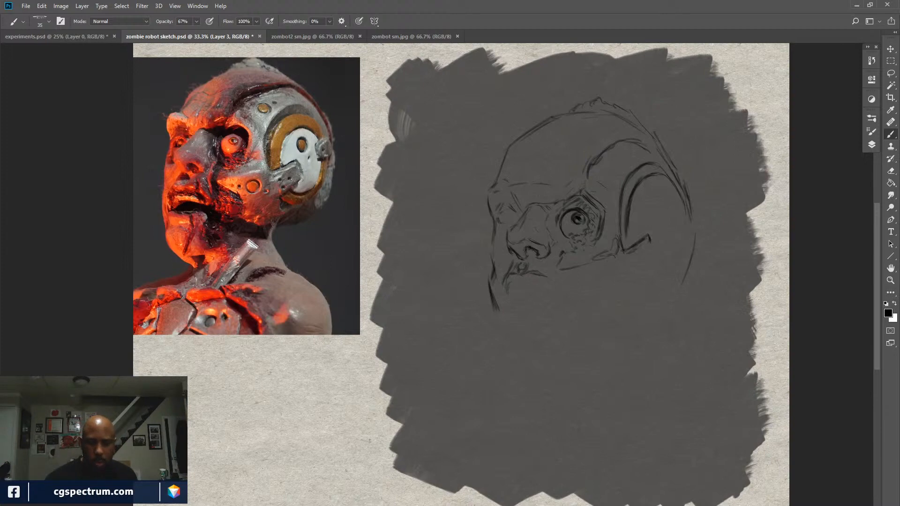
Fade the heavy lower contour on the far side of the face with the Eraser at 38% opacity.
key(e)
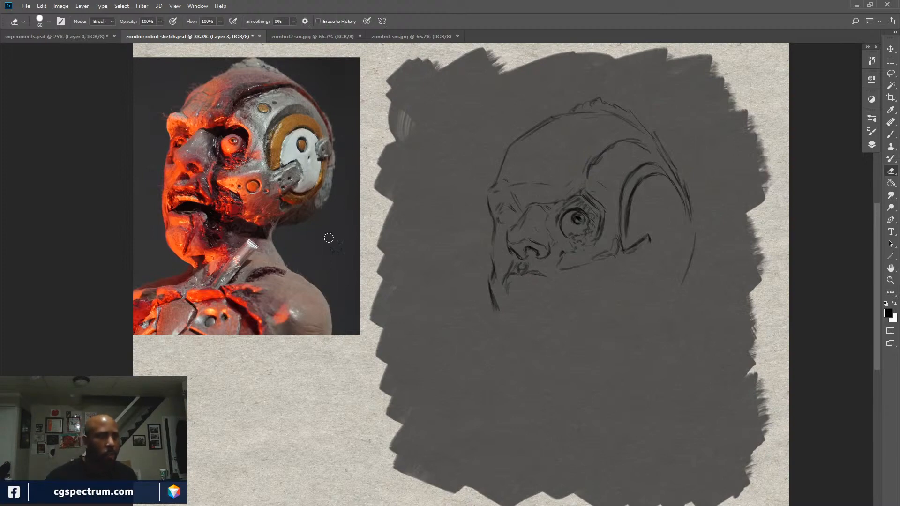
key(3)
key(8)
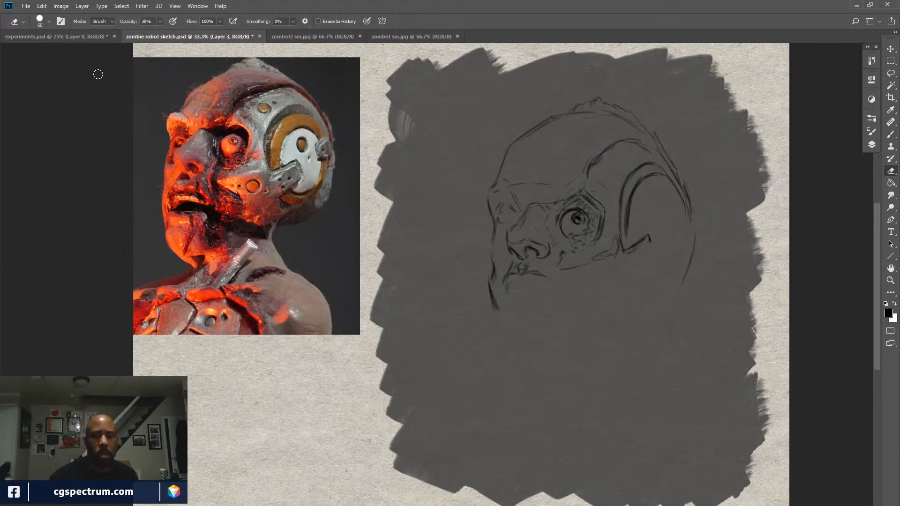
drag(488, 280, 500, 341)
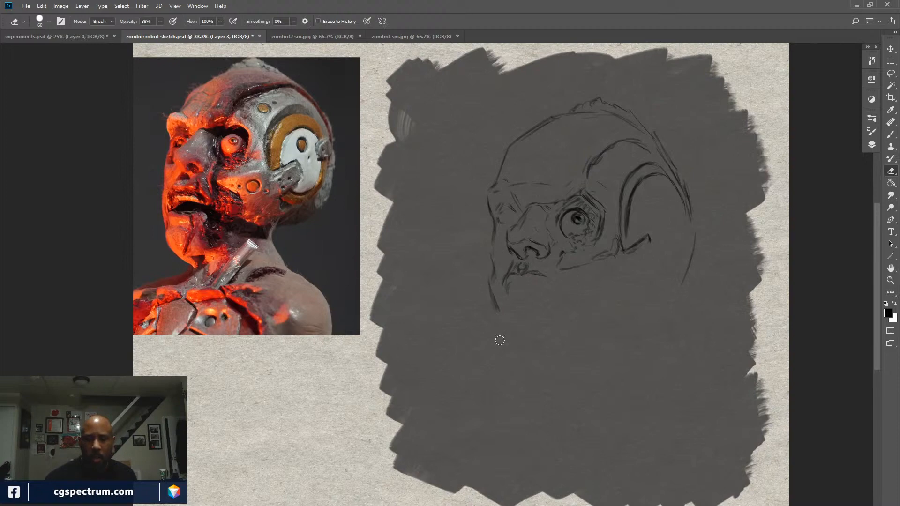
mouse_move(498, 255)
mouse_down()
mouse_move(482, 315)
mouse_move(496, 330)
mouse_up()
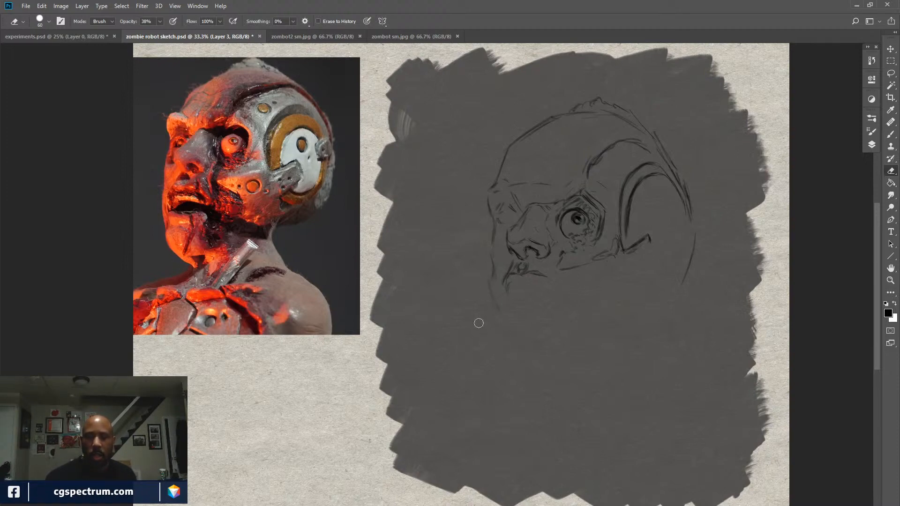
Redraw the far-side face contour down to the chin, darken the forehead outline and add crease strokes around the brow and nose.
key(b)
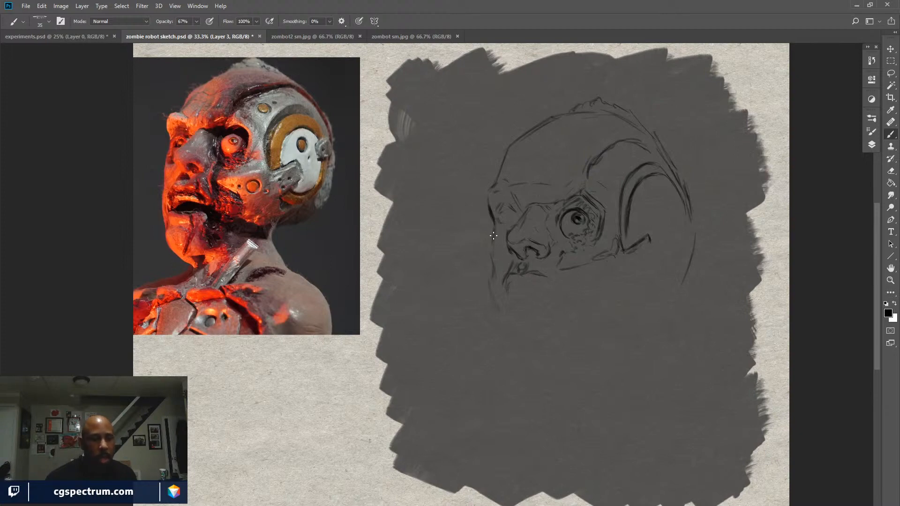
drag(495, 227, 491, 238)
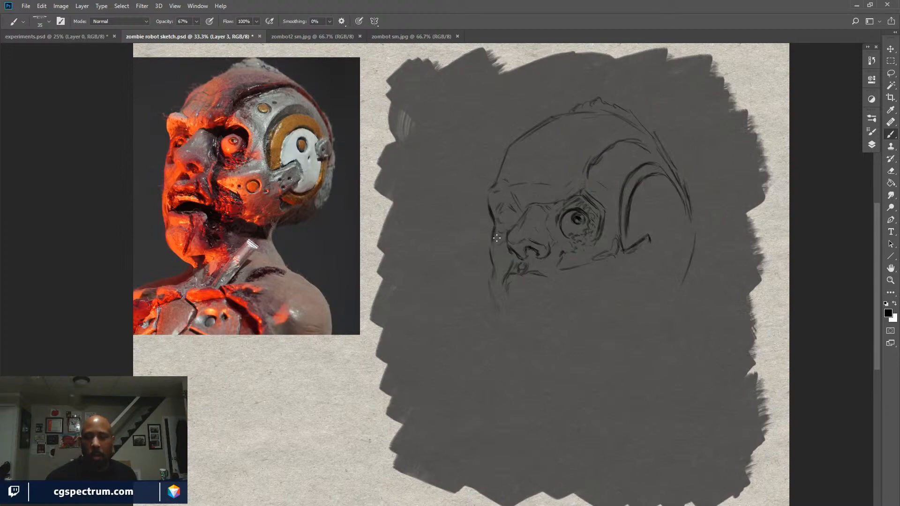
drag(503, 260, 500, 266)
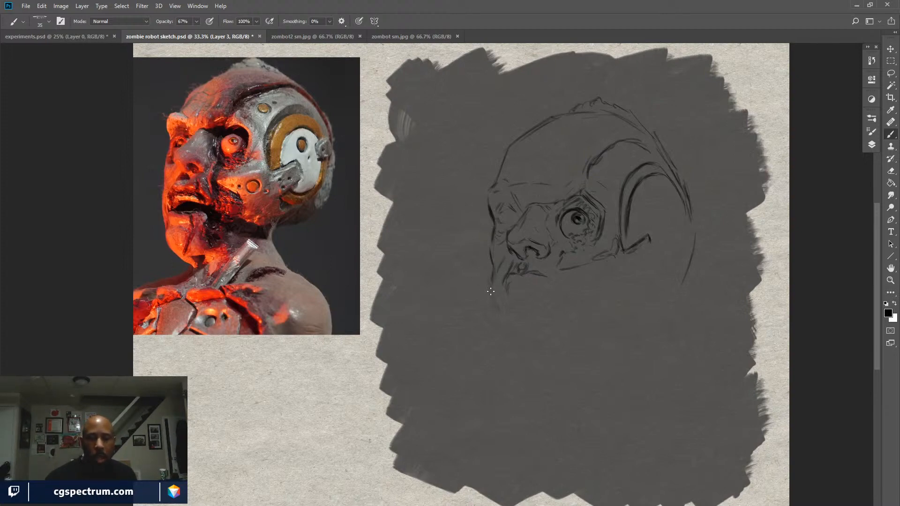
drag(492, 307, 490, 289)
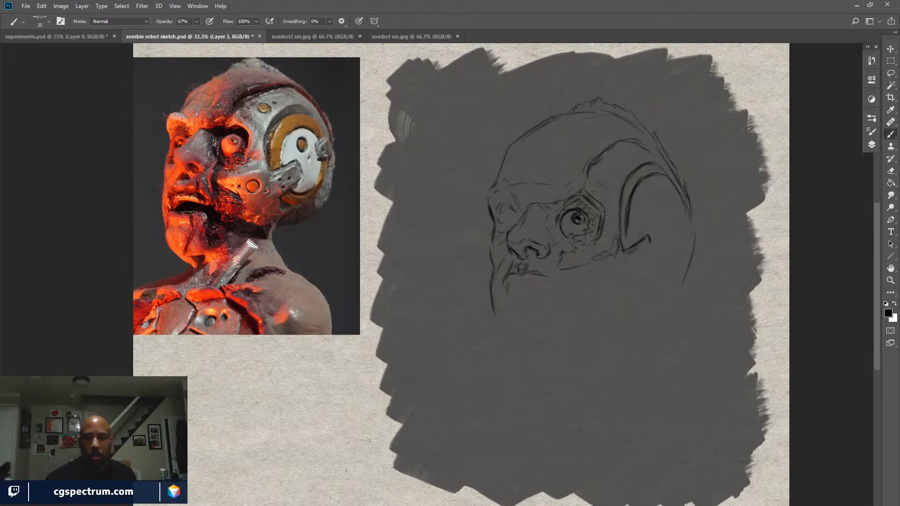
drag(494, 315, 496, 324)
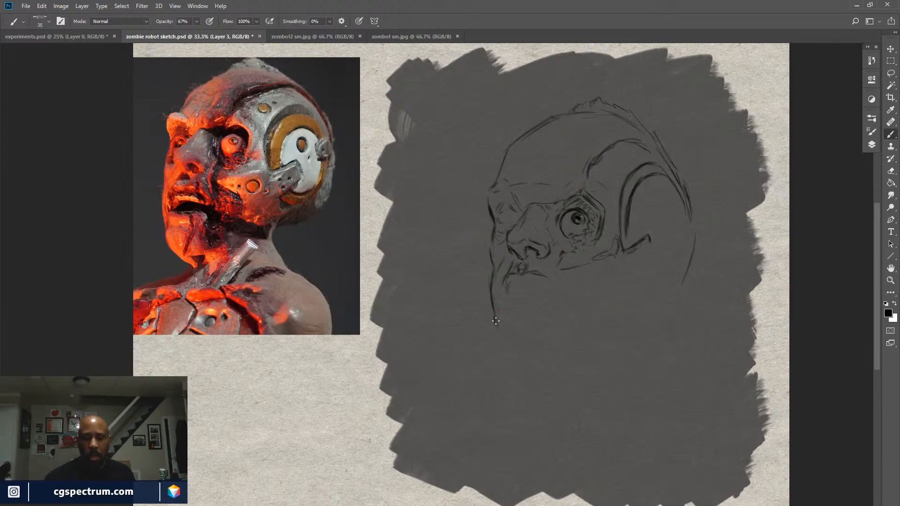
drag(495, 321, 498, 344)
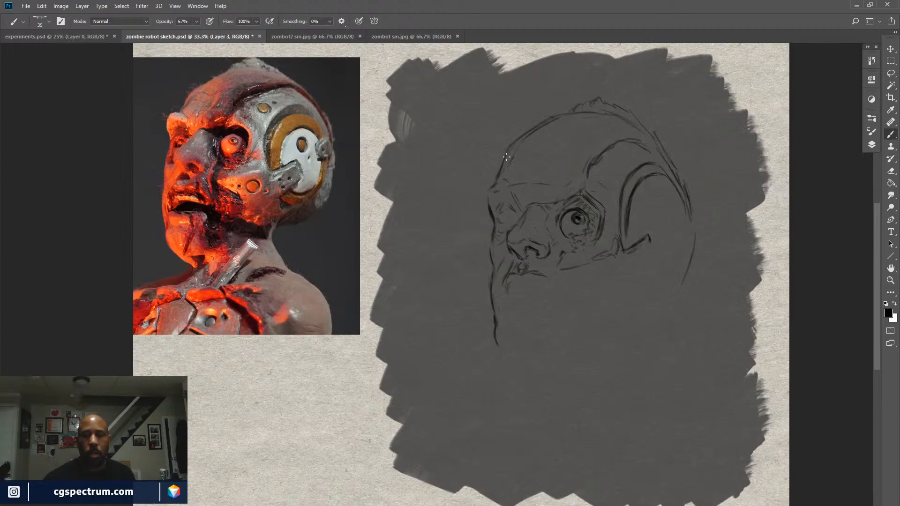
drag(506, 157, 515, 142)
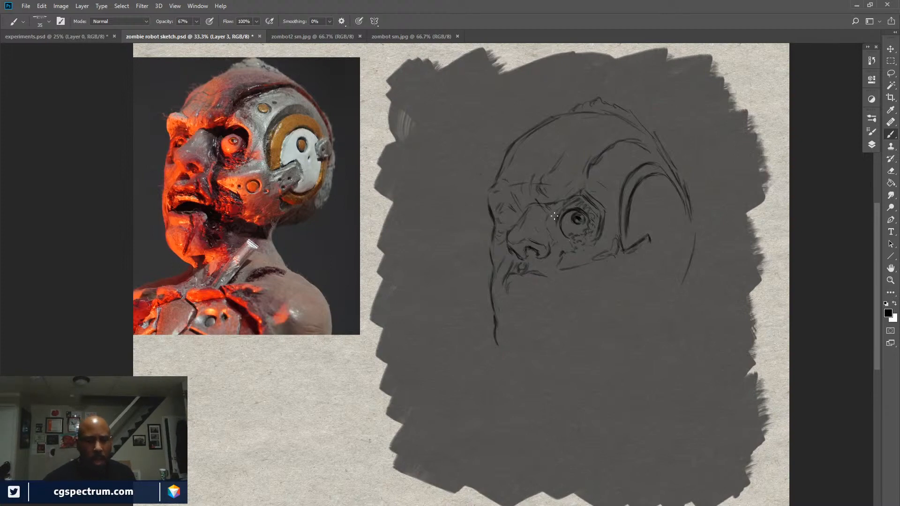
drag(555, 218, 551, 227)
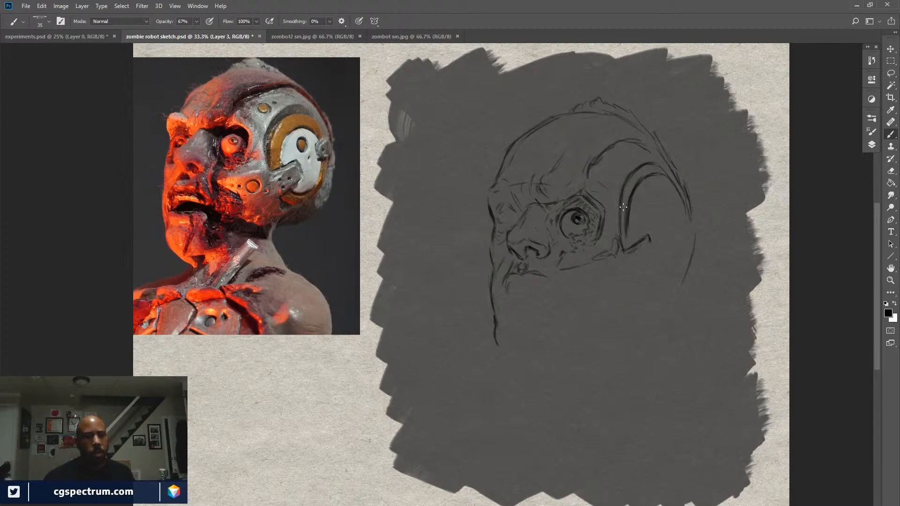
Rename the line sketch layer, Layer 3, as "zombie line".
click(871, 146)
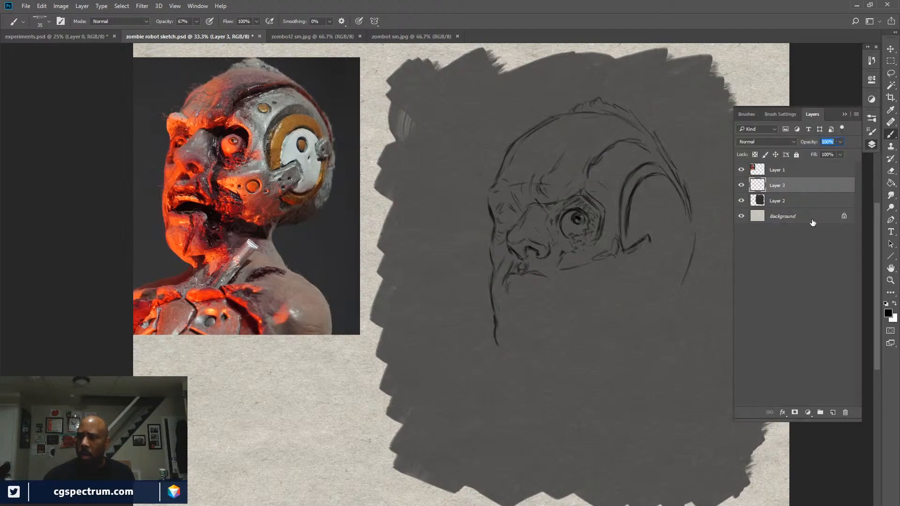
double_click(774, 186)
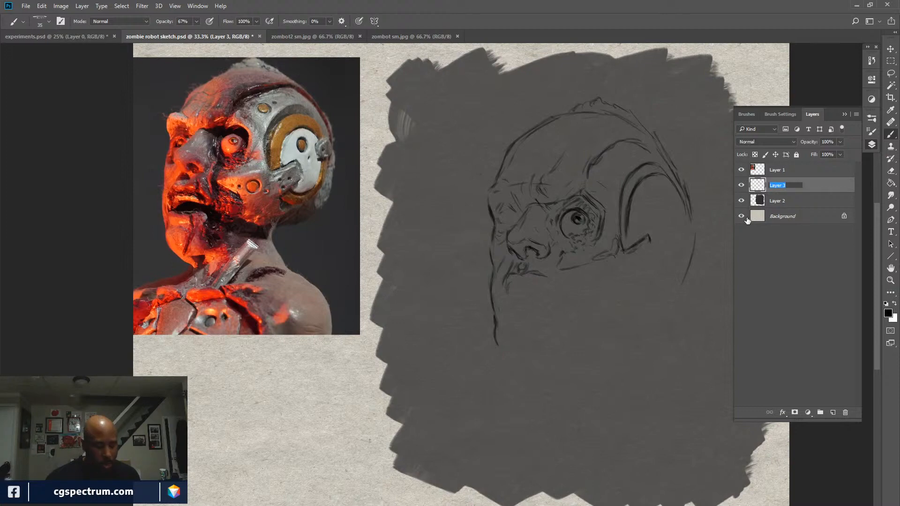
text(f)
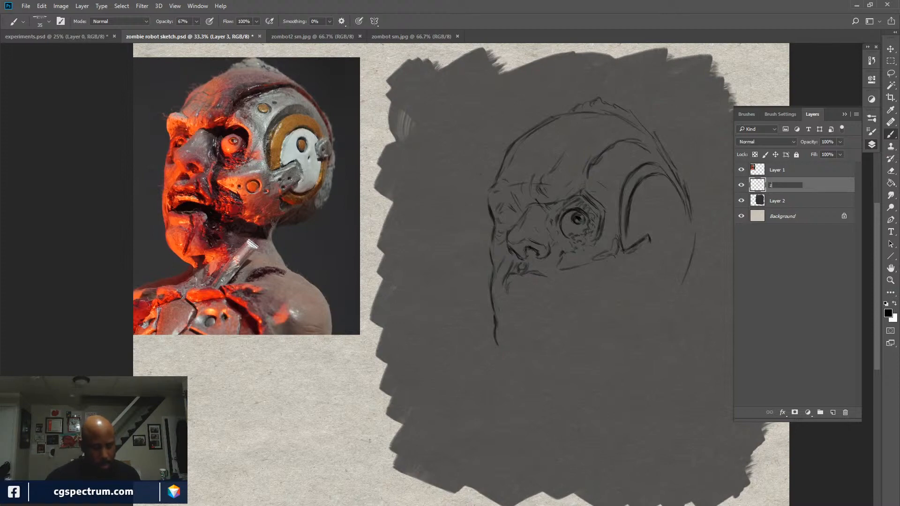
text(zombie lin)
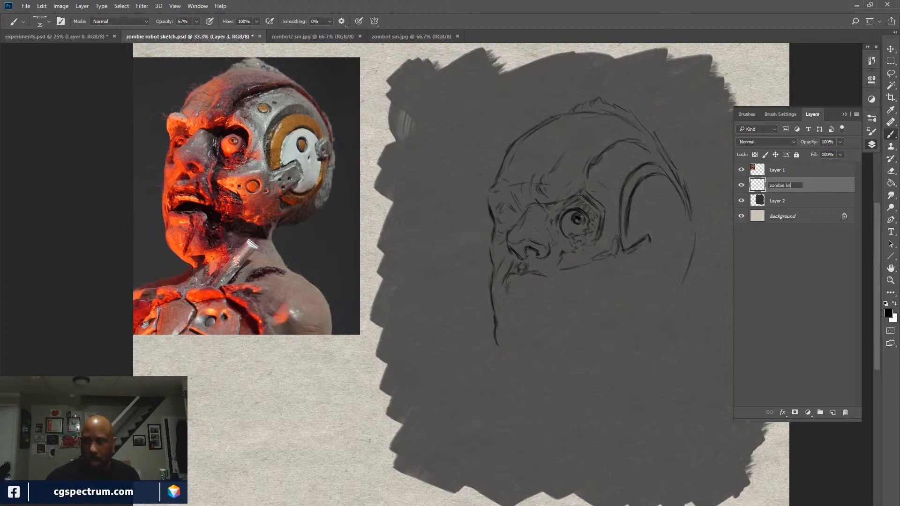
text(e)
key(Return)
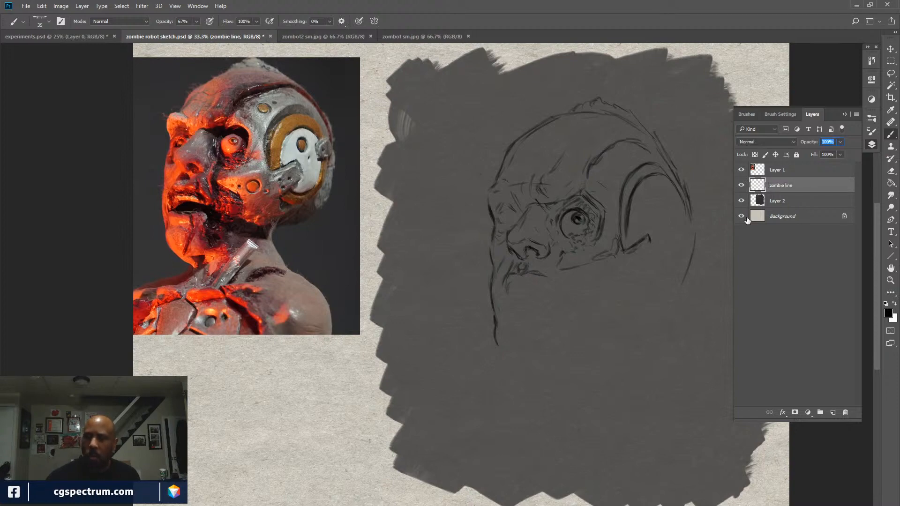
Add a new empty layer directly above the zombie line layer and save the file.
click(833, 412)
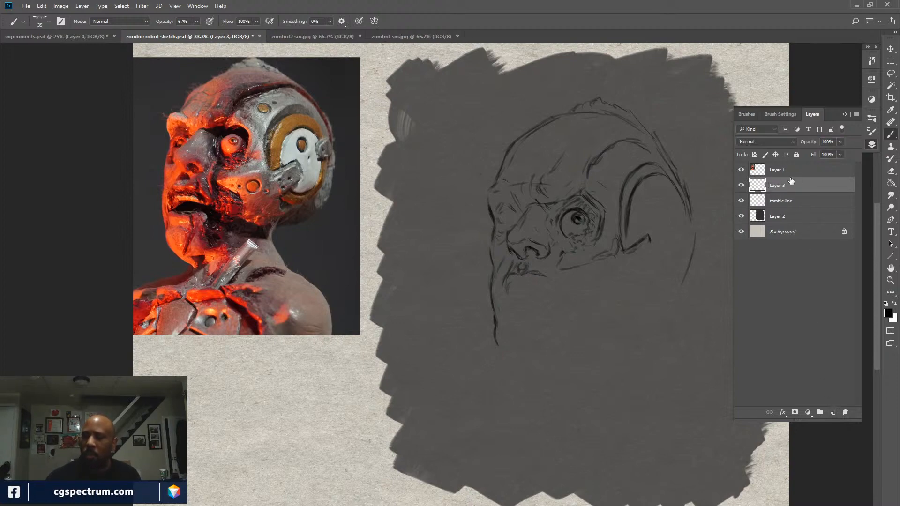
click(813, 116)
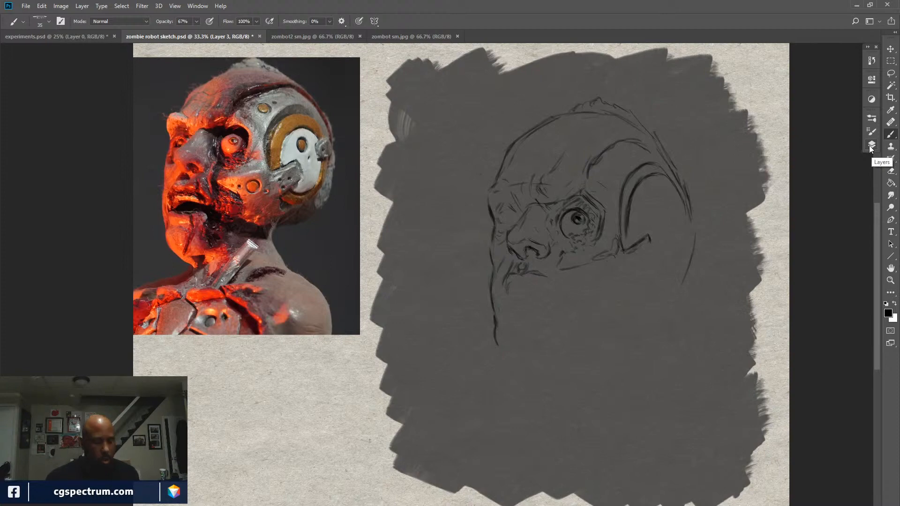
key(ctrl+s)
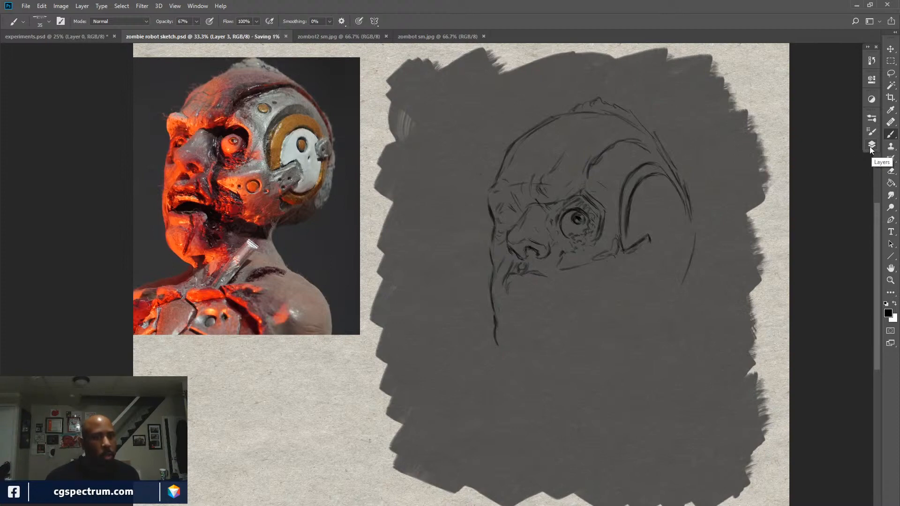
Look through the brush settings and presets and enlarge the brush to 70 px.
click(872, 148)
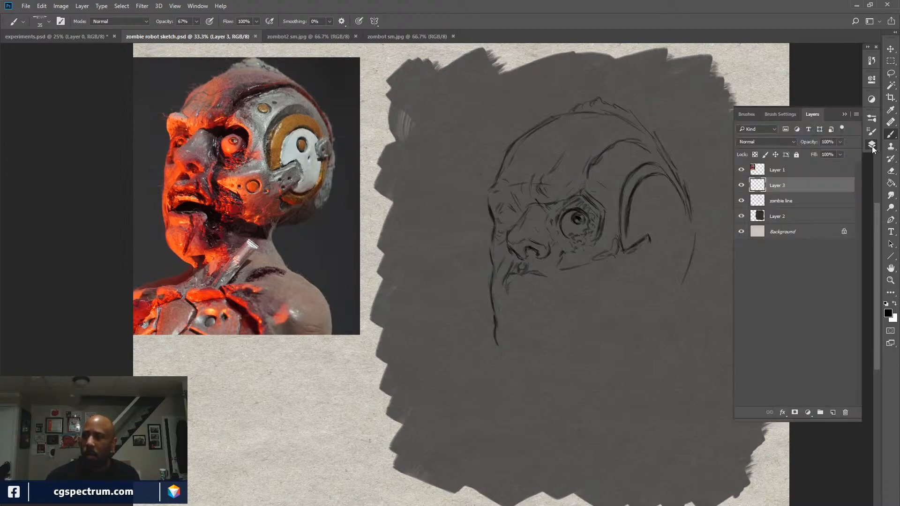
click(786, 116)
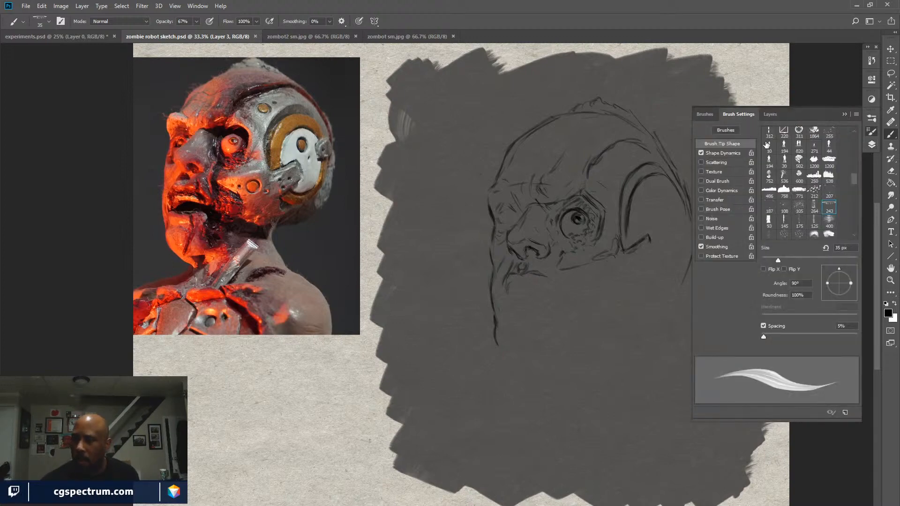
click(715, 116)
key(bracketright)
key(bracketright)
key(bracketright)
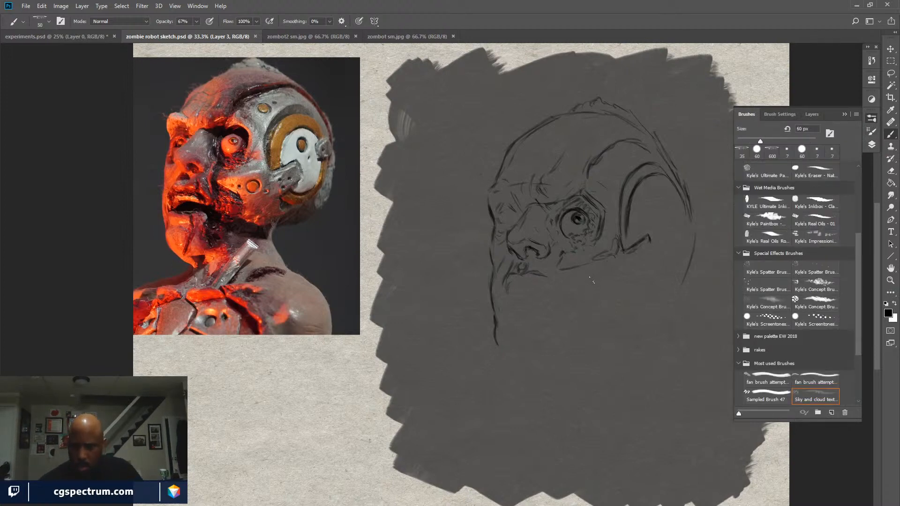
key(bracketright)
click(750, 116)
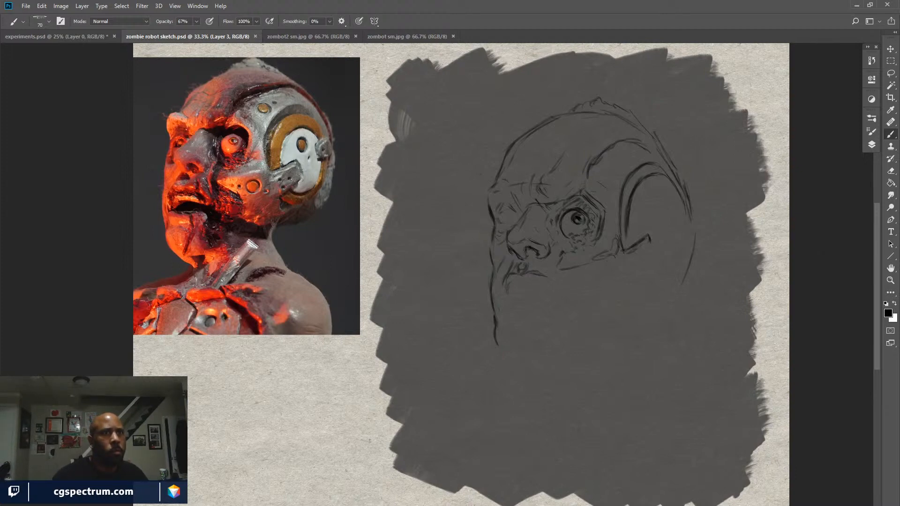
Float PS CONTROLLED PALETTE NEW.psd in its own window, narrow it around the swatches and place it below the reference image.
key(shift+Tab)
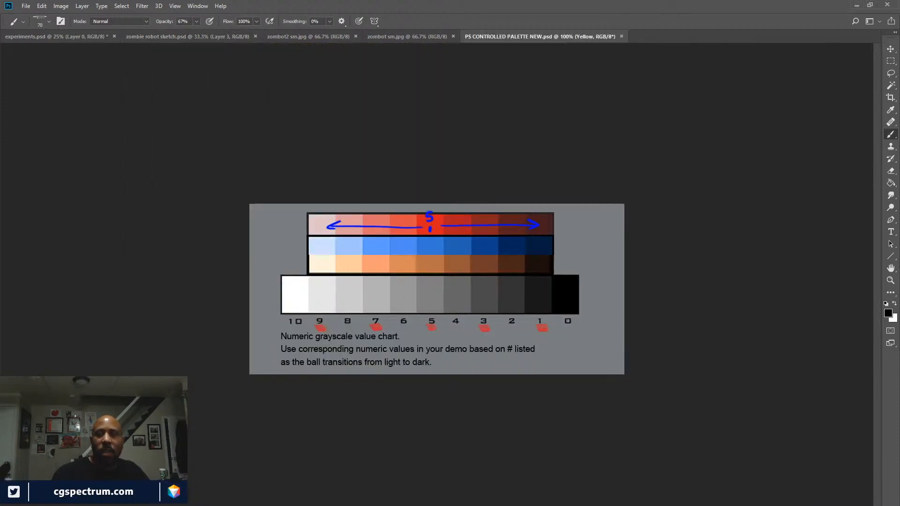
key(ctrl+w)
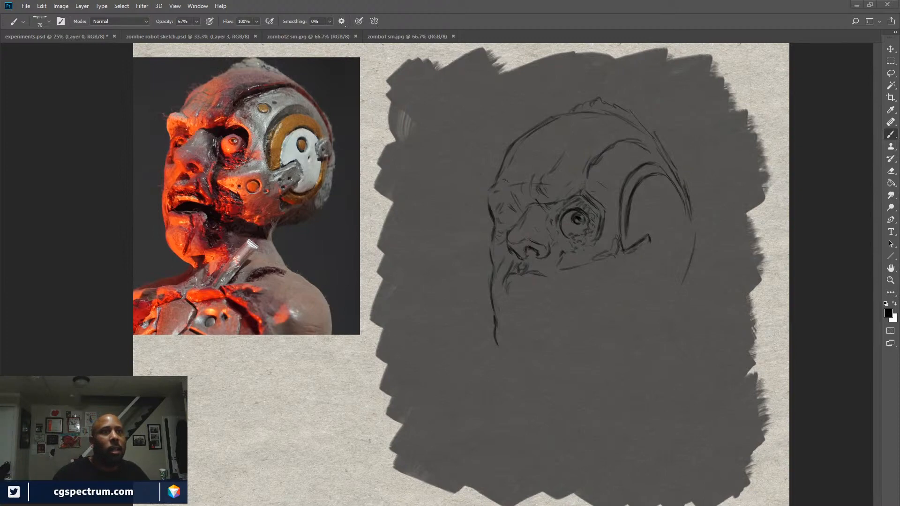
key(shift+Tab)
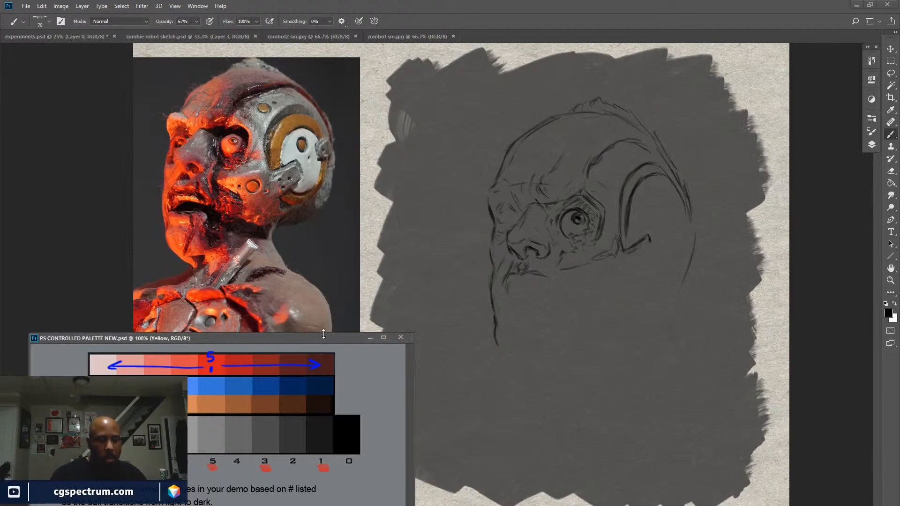
mouse_move(320, 338)
mouse_down()
mouse_move(317, 363)
mouse_move(330, 377)
mouse_move(328, 344)
mouse_up()
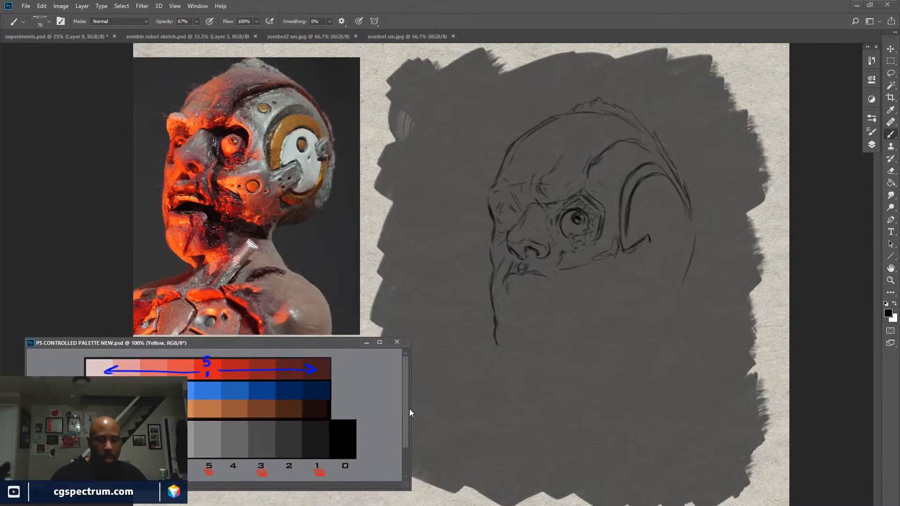
drag(411, 407, 372, 408)
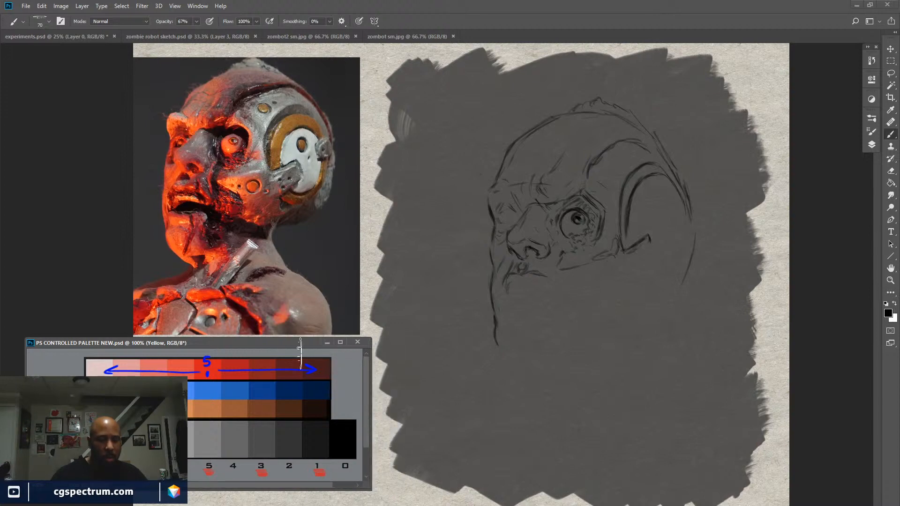
drag(284, 343, 295, 339)
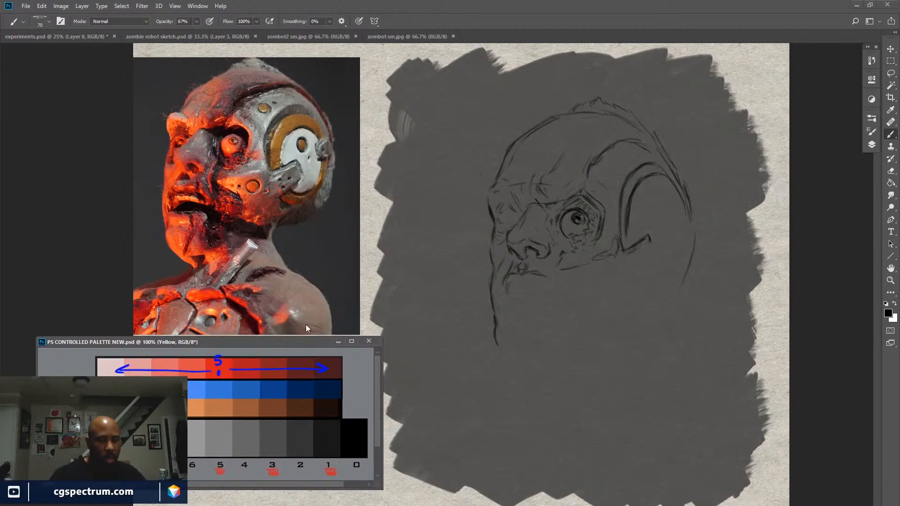
click(577, 351)
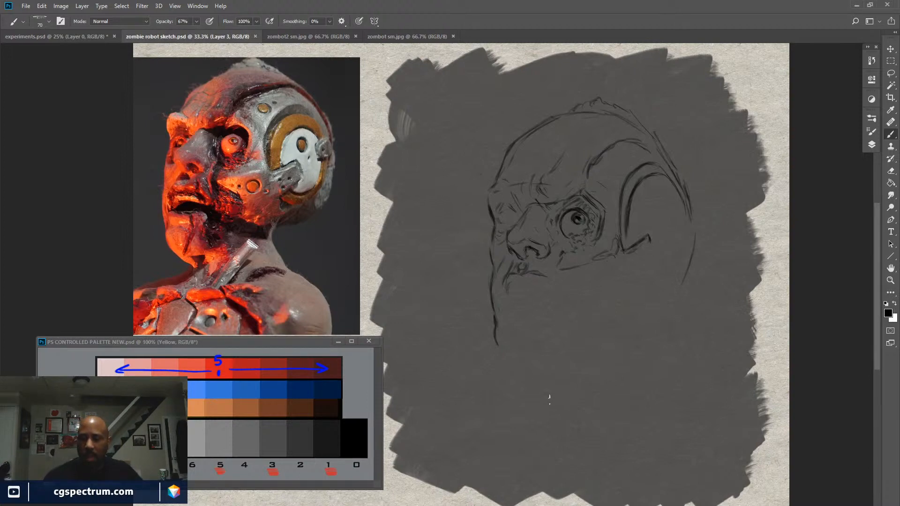
click(872, 145)
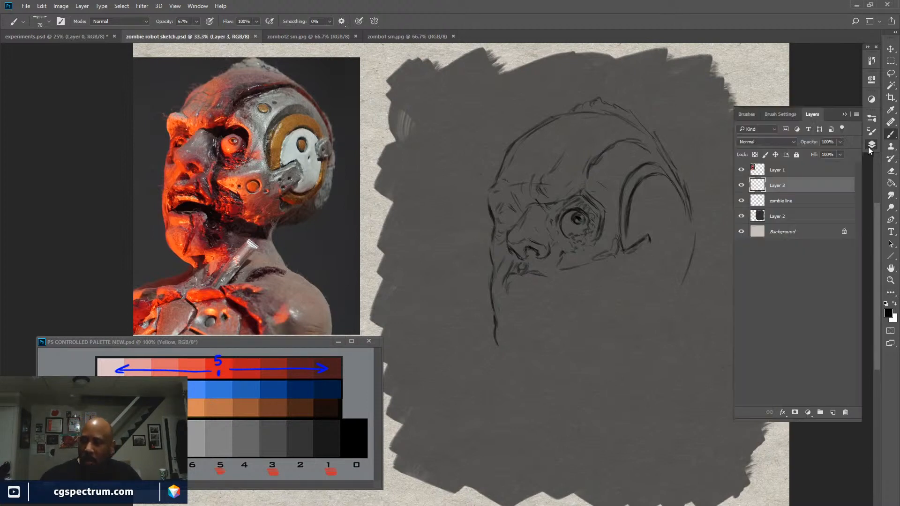
click(872, 145)
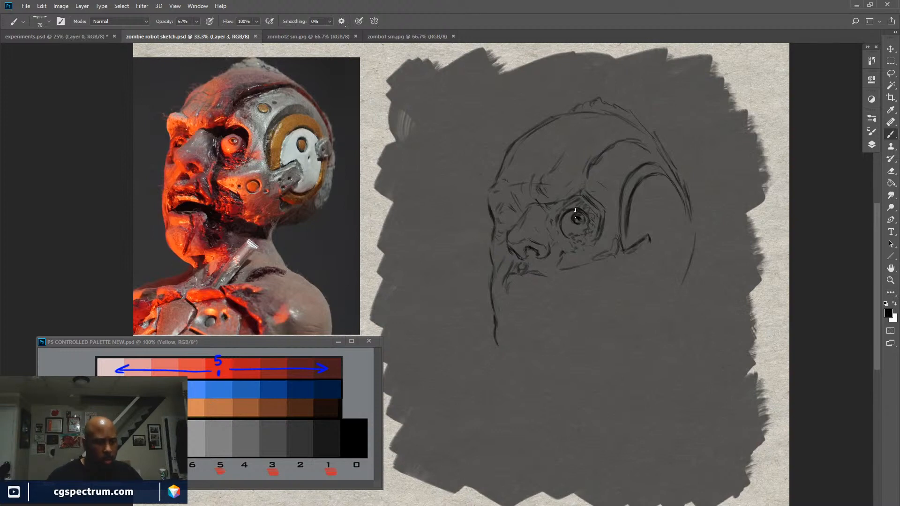
In the colour palette document, make the Yellow orange layer and the Hue/Saturation 2 adjustment visible to intensify the orange swatches.
click(307, 340)
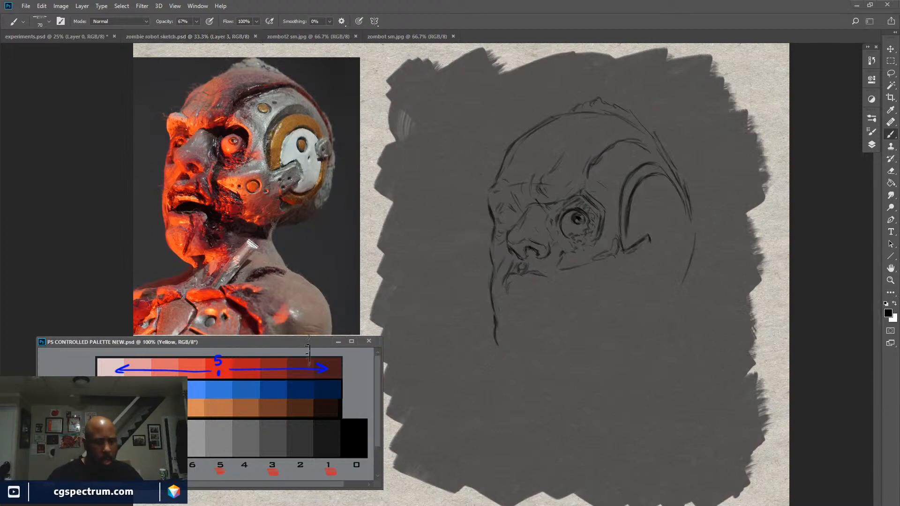
click(872, 146)
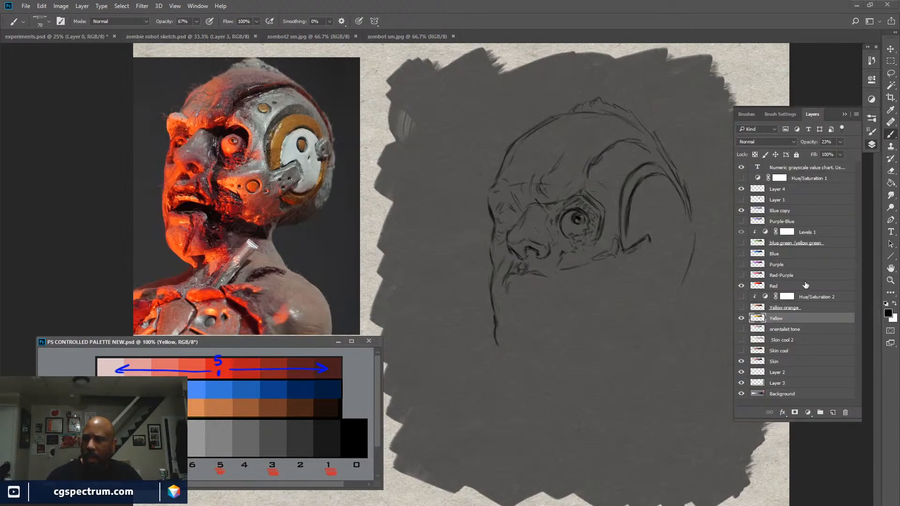
click(741, 308)
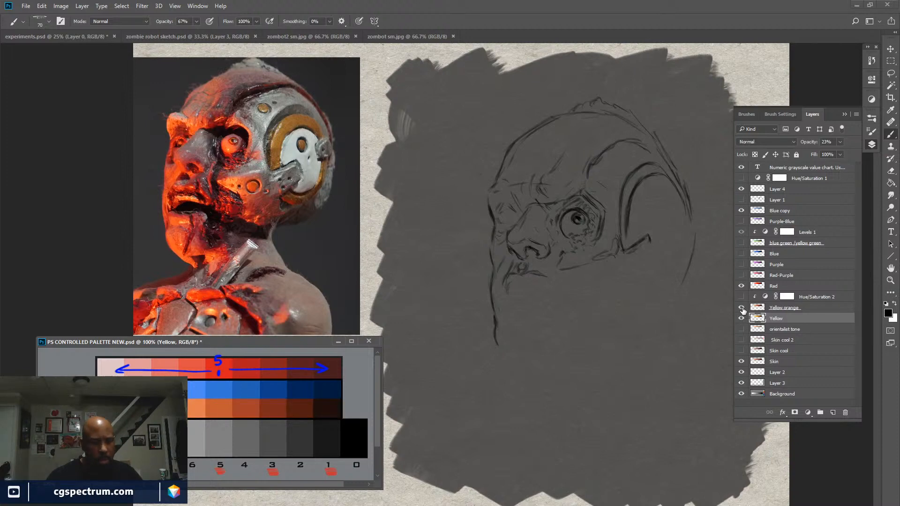
click(740, 297)
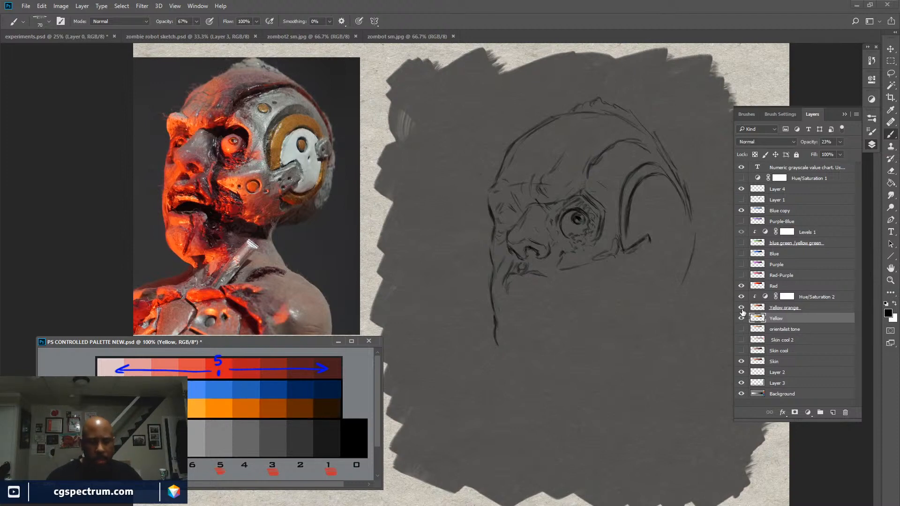
click(741, 308)
click(741, 307)
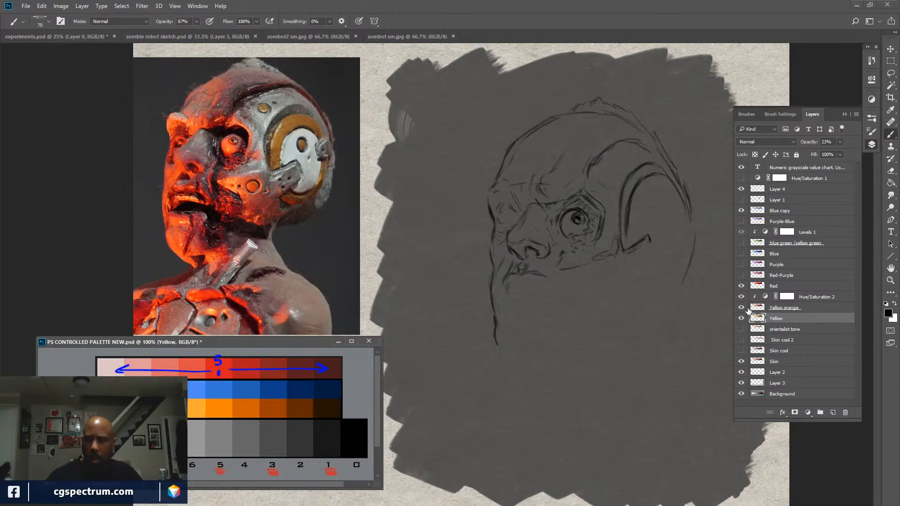
click(812, 114)
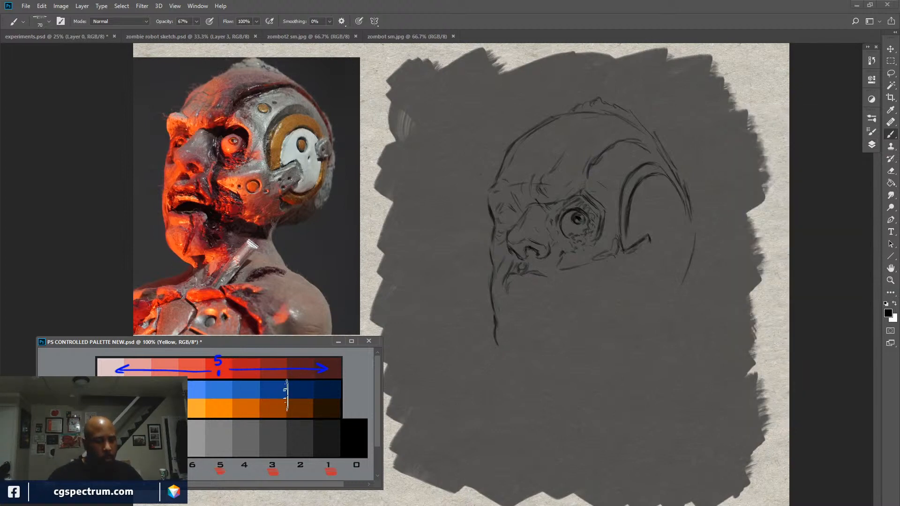
Preview the palette in grayscale with a custom Working Gray - Dot Gain 20% proof, and return it to colour.
click(175, 6)
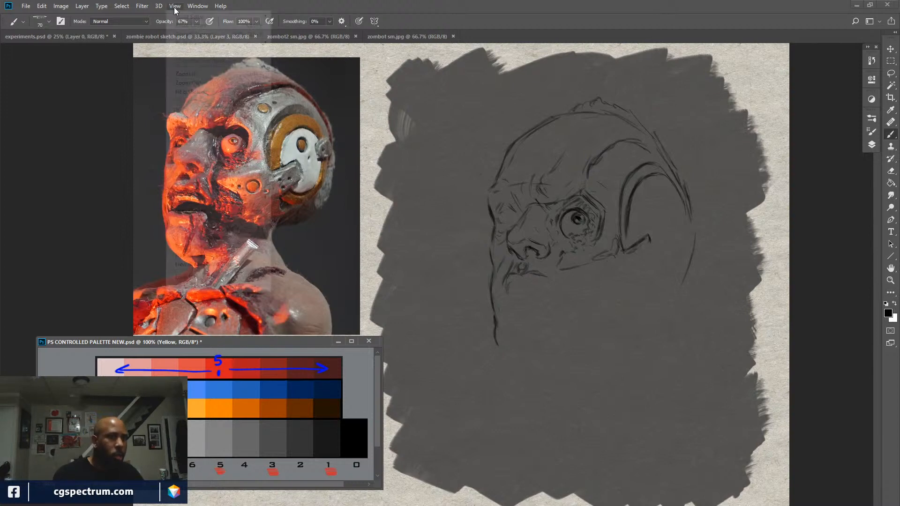
mouse_move(232, 18)
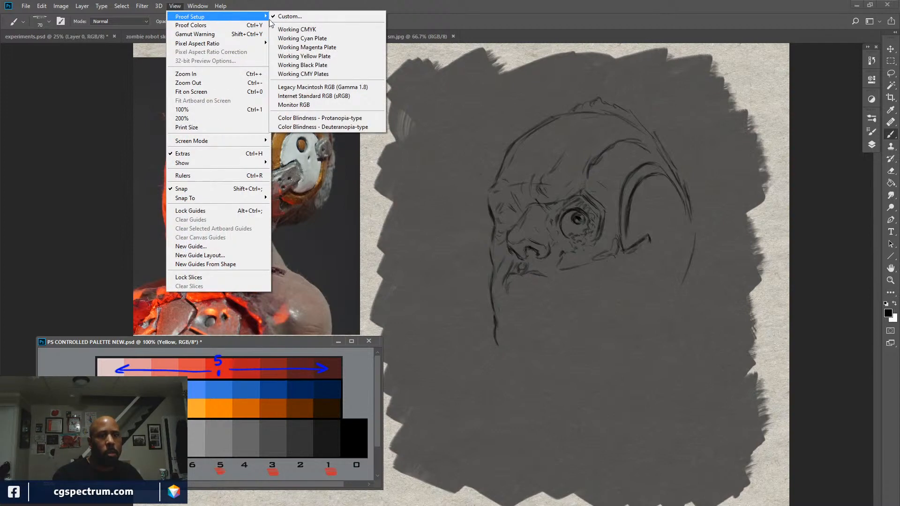
click(315, 21)
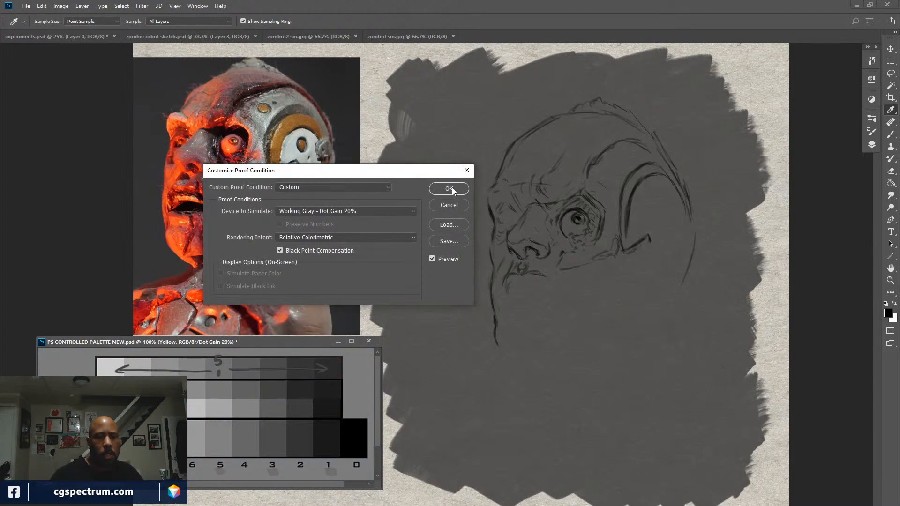
key(b)
click(451, 188)
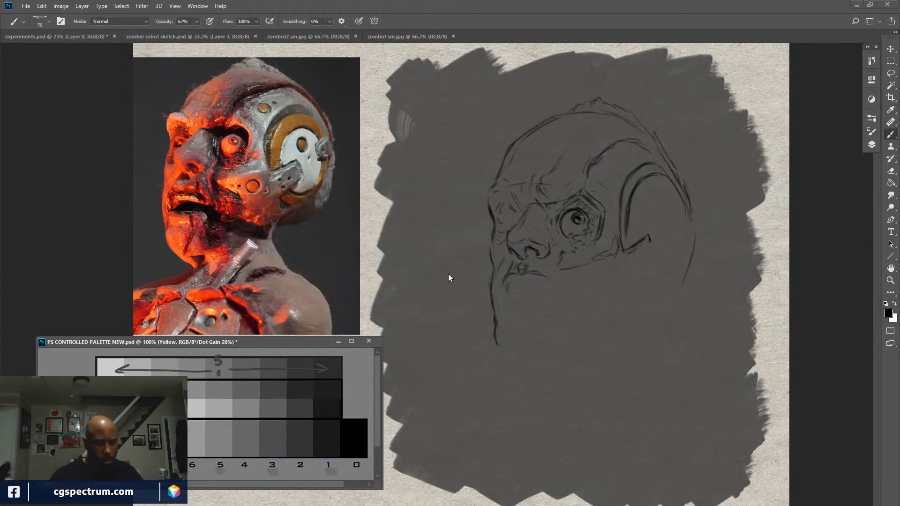
key(ctrl+y)
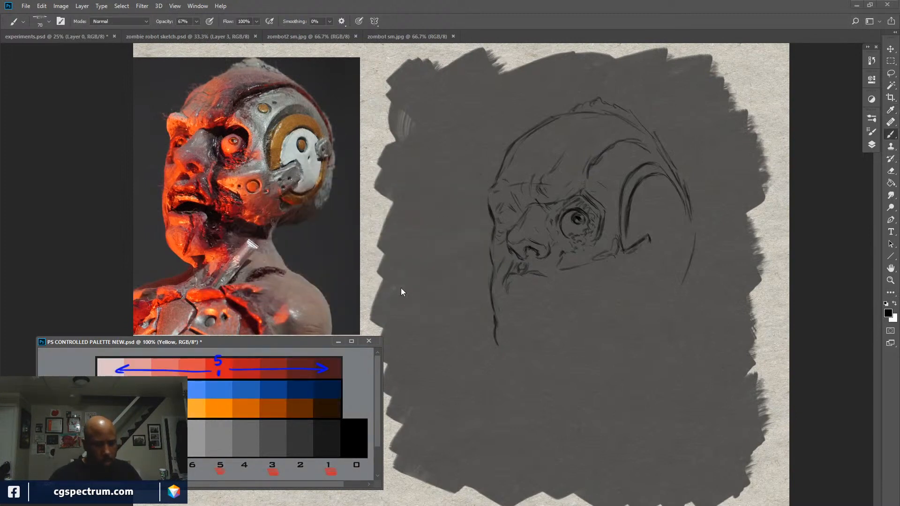
Apply the custom proof setup with Working Gray - Dot Gain 20% to the zombie robot sketch document.
click(422, 284)
click(175, 5)
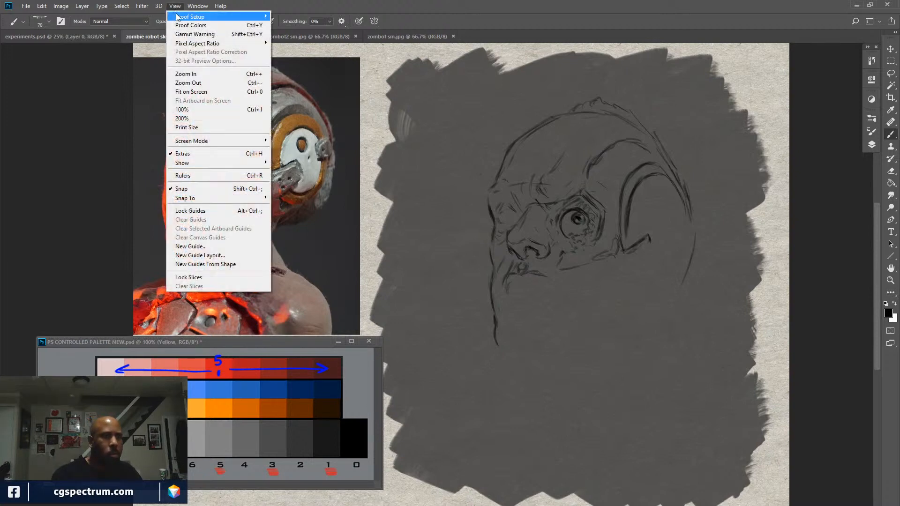
mouse_move(245, 19)
click(277, 20)
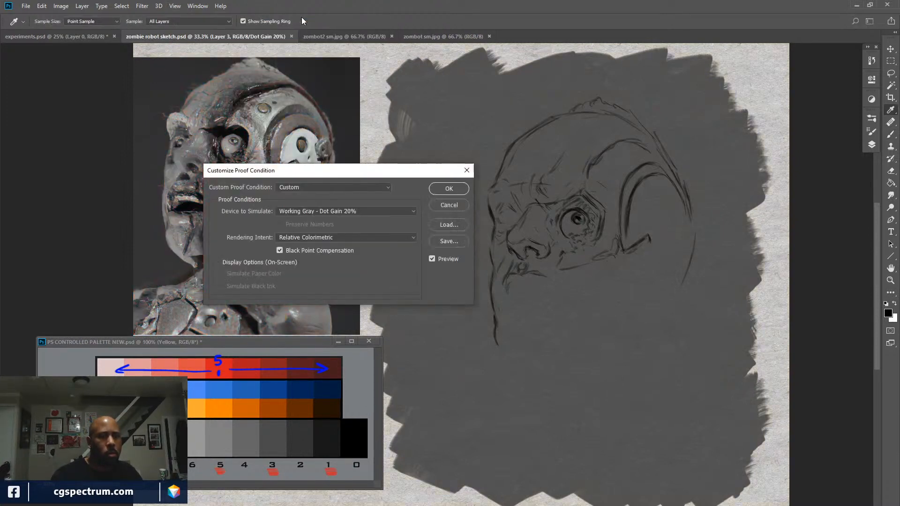
click(451, 189)
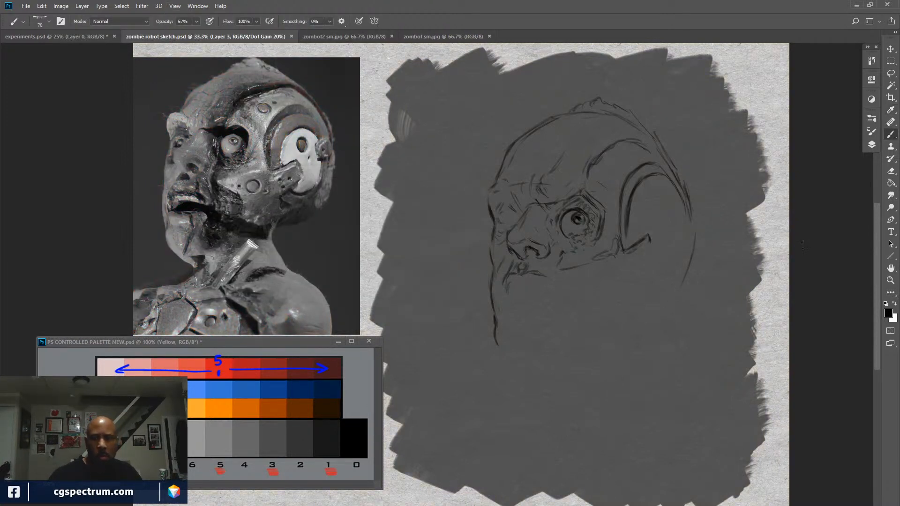
Sample mid-value red and grey from the palette, turn off the grayscale proof and paint a red patch on the upper forehead on Layer 3.
click(871, 144)
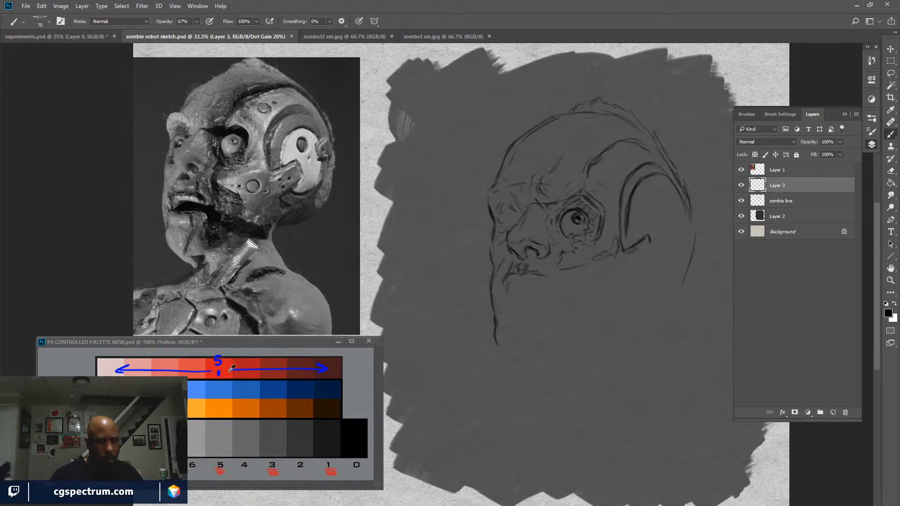
alt+click(231, 368)
key(x)
alt+click(223, 411)
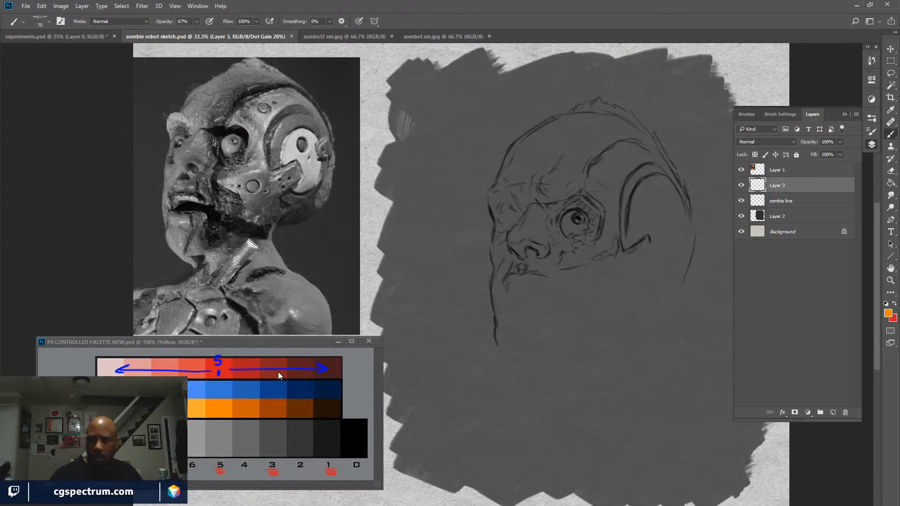
alt+click(220, 443)
key(x)
click(570, 140)
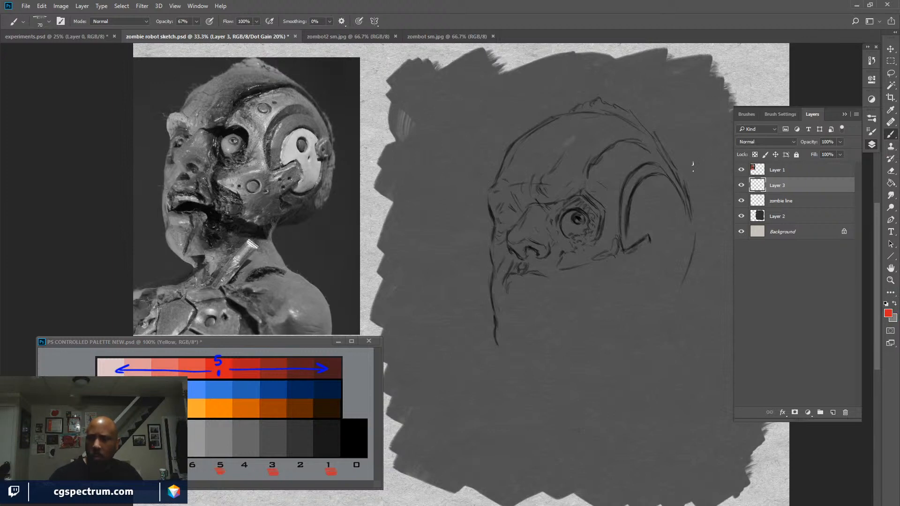
key(ctrl+y)
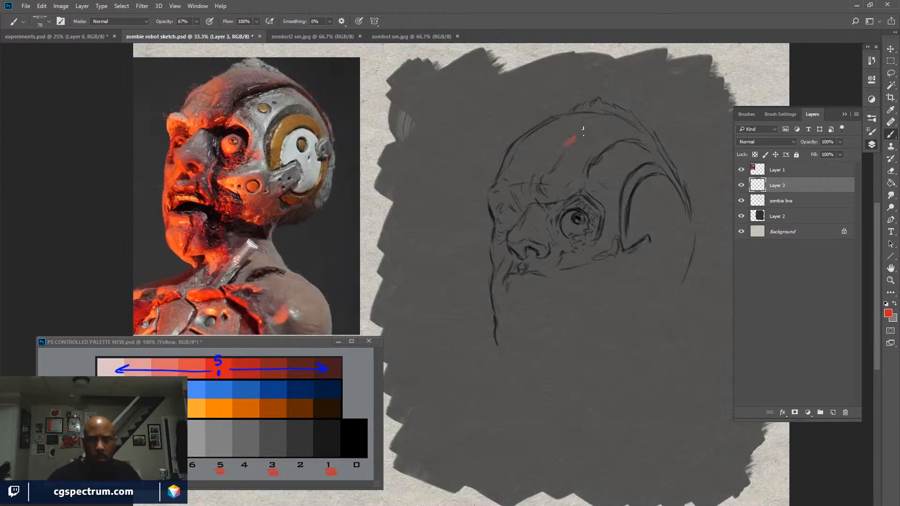
mouse_move(581, 130)
mouse_down()
mouse_move(558, 146)
mouse_move(575, 143)
mouse_move(567, 149)
mouse_move(575, 124)
mouse_move(567, 132)
mouse_move(576, 140)
mouse_move(582, 124)
mouse_up()
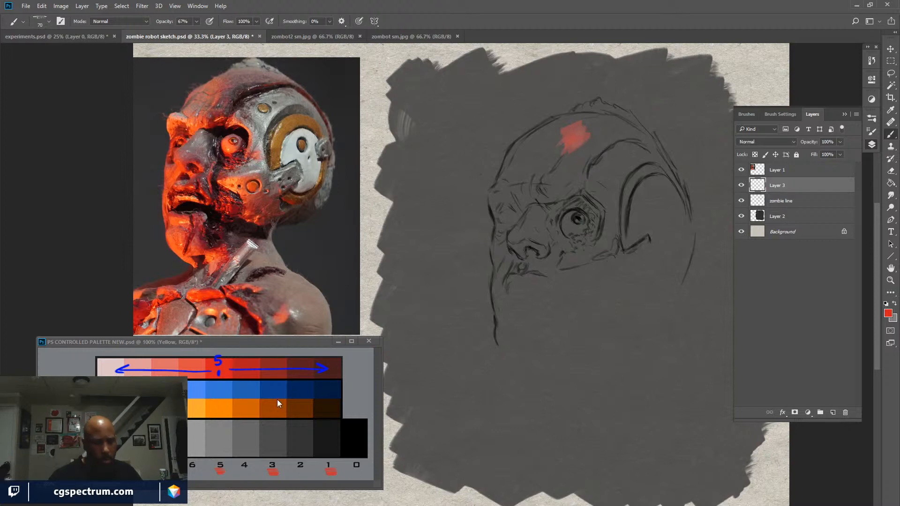
Paint a darker red band from the forehead patch down the temple and a value 2 dark red stroke above the eye.
key(x)
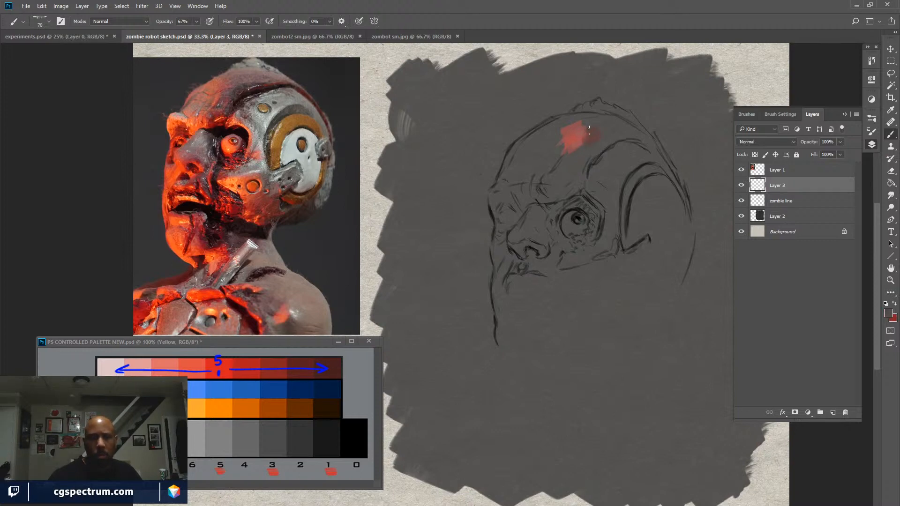
mouse_move(588, 130)
mouse_down()
mouse_move(602, 145)
mouse_move(590, 155)
mouse_up()
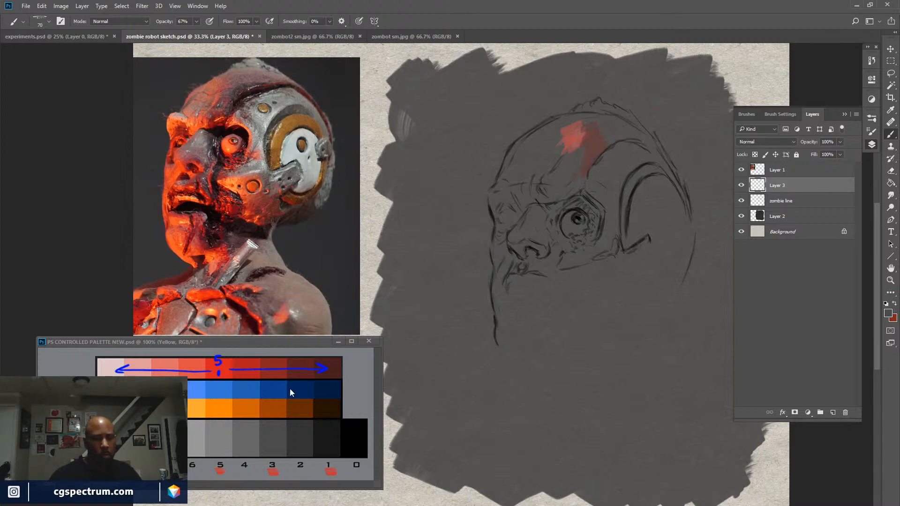
alt+click(304, 373)
key(x)
alt+click(301, 432)
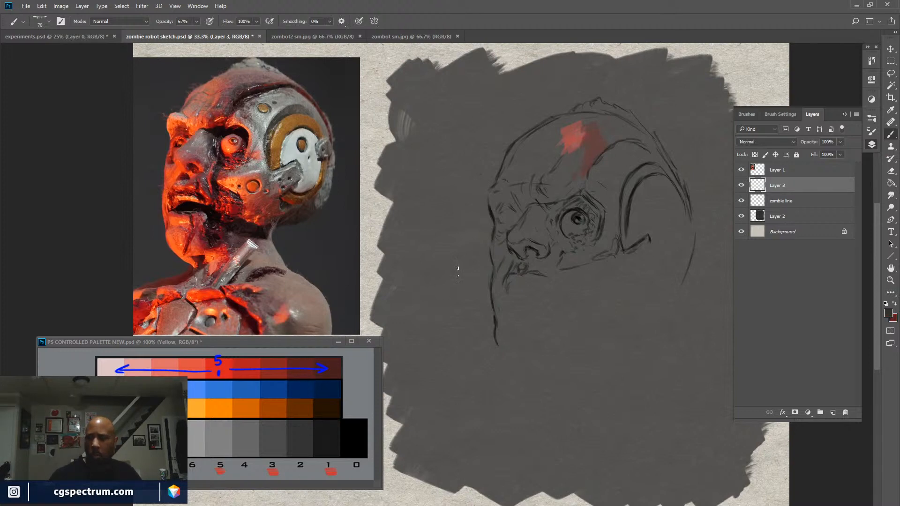
drag(576, 180, 569, 188)
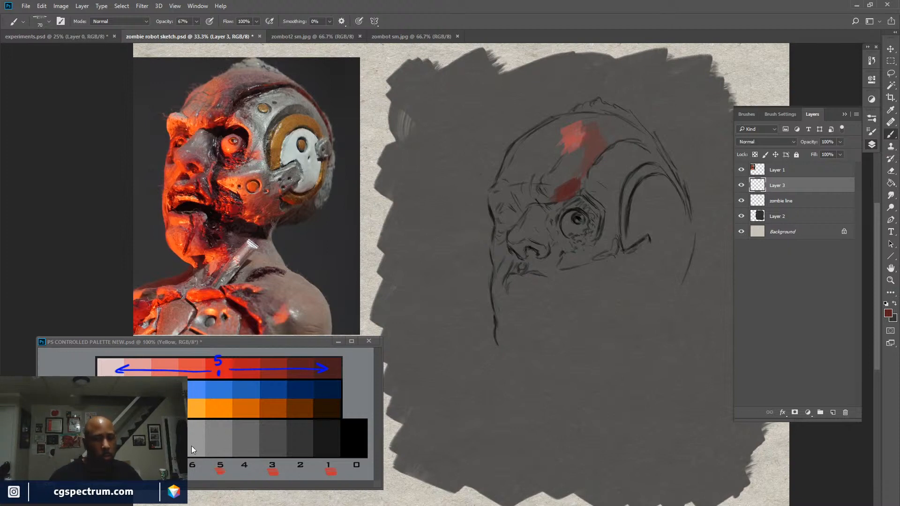
Block in the metal plate beside the eye with a light grey and the value 4 grey from the palette.
alt+click(138, 438)
key(x)
alt+click(241, 437)
key(x)
mouse_move(609, 172)
mouse_down()
mouse_move(626, 157)
mouse_move(618, 187)
mouse_move(638, 152)
mouse_move(604, 168)
mouse_move(616, 177)
mouse_move(611, 190)
mouse_move(597, 175)
mouse_move(594, 183)
mouse_move(609, 184)
mouse_move(611, 242)
mouse_up()
key(x)
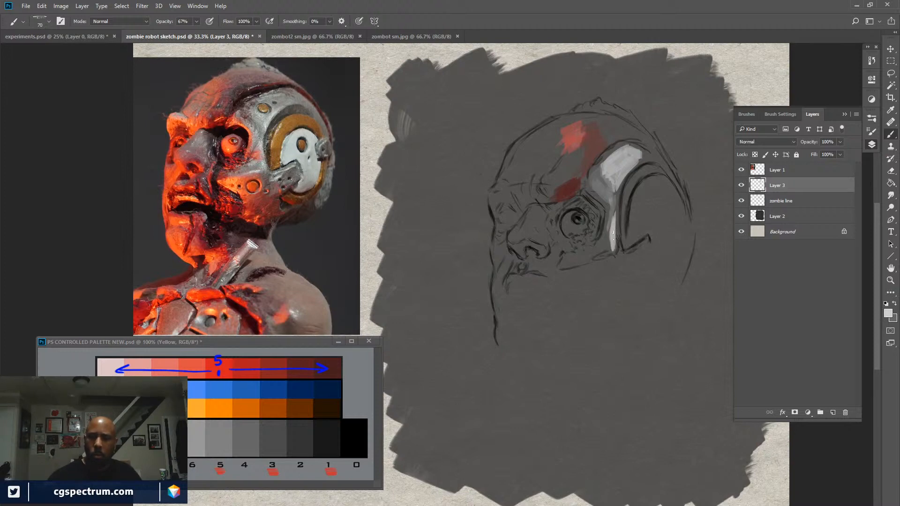
drag(611, 248, 613, 247)
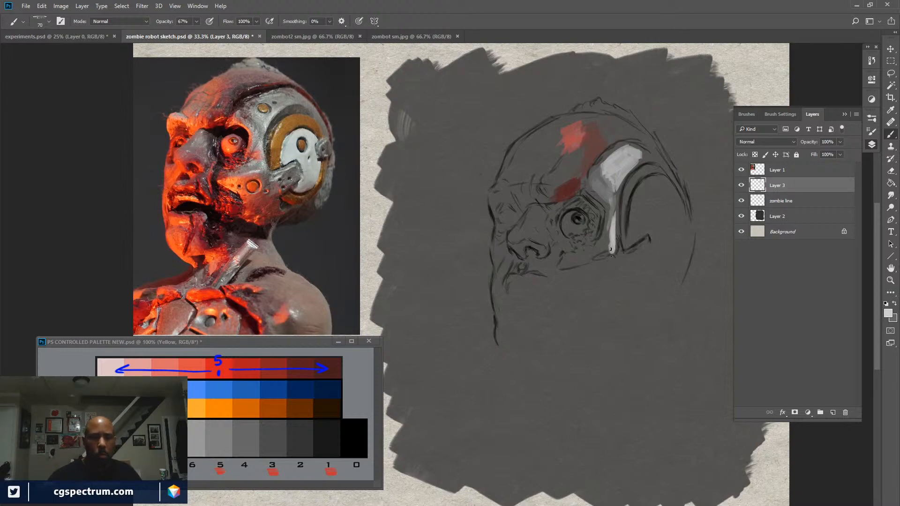
Shade the metal plate's edges with the mid grey along its lower strip, upper curve and temple side.
key(x)
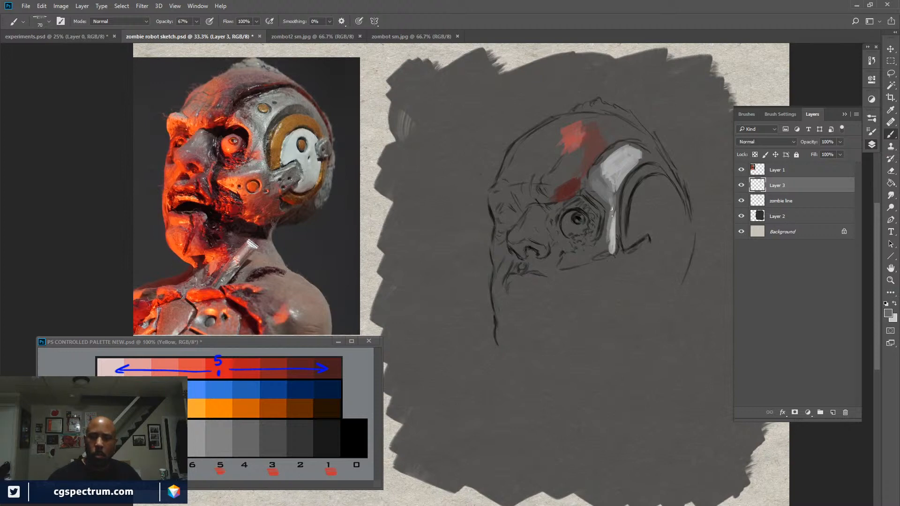
drag(609, 218, 604, 240)
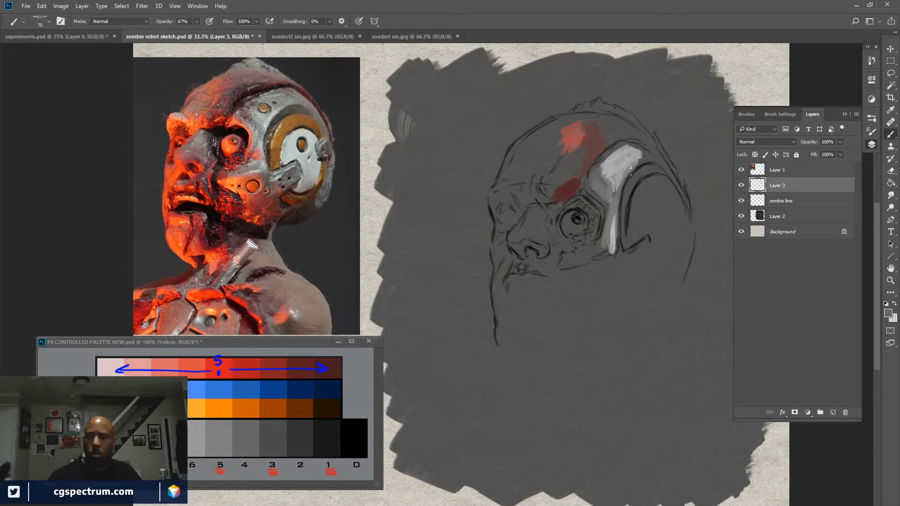
drag(639, 149, 648, 152)
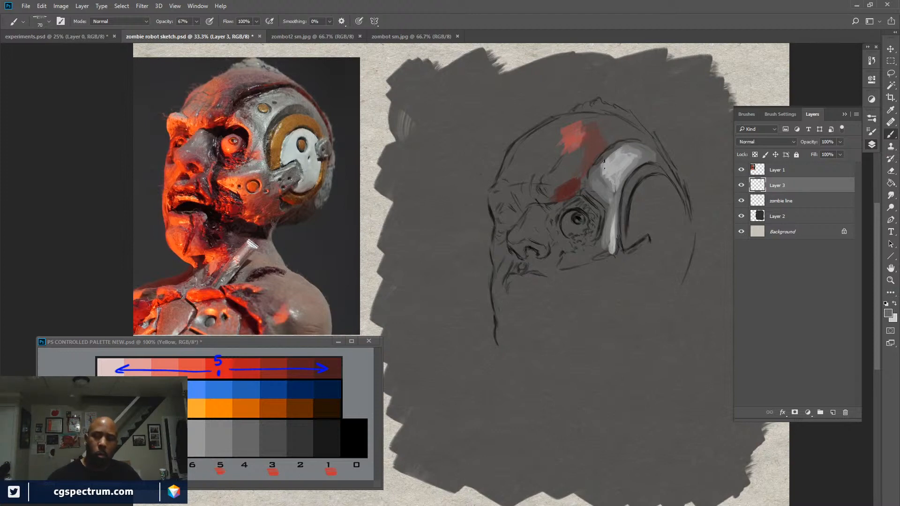
drag(604, 161, 592, 184)
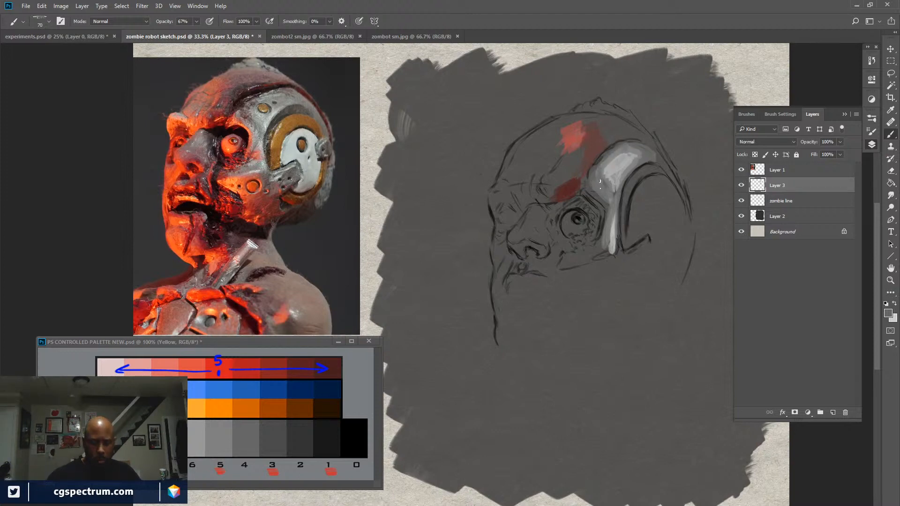
Enlarge the sketch to 50%, bring the whole head into view and hide the layer list covering it.
key(ctrl+plus)
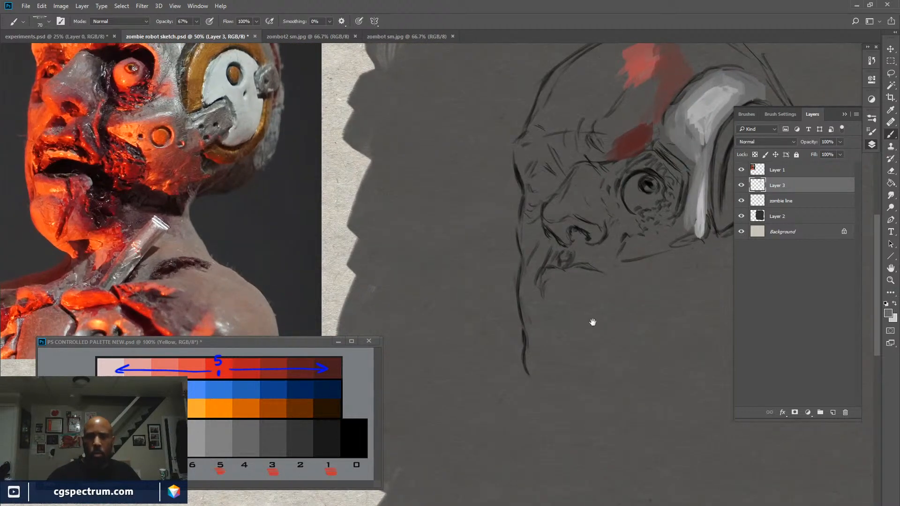
drag(592, 321, 580, 399)
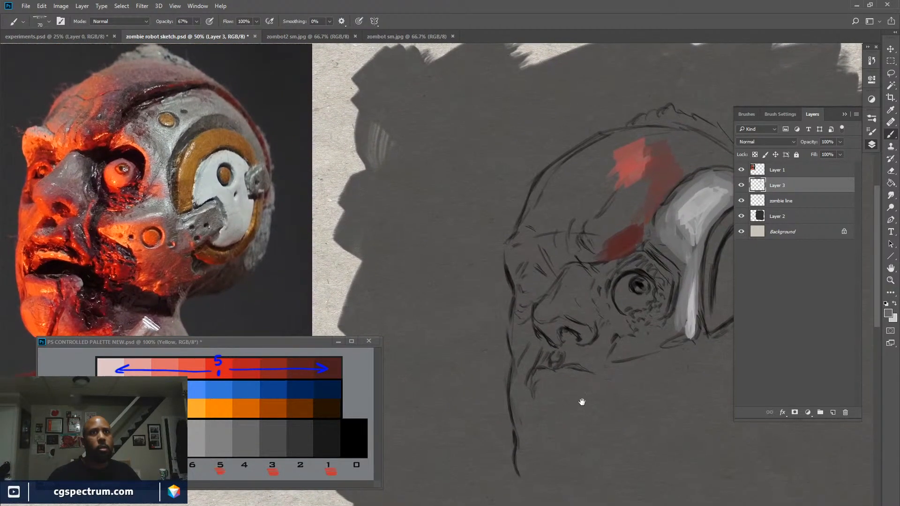
click(814, 116)
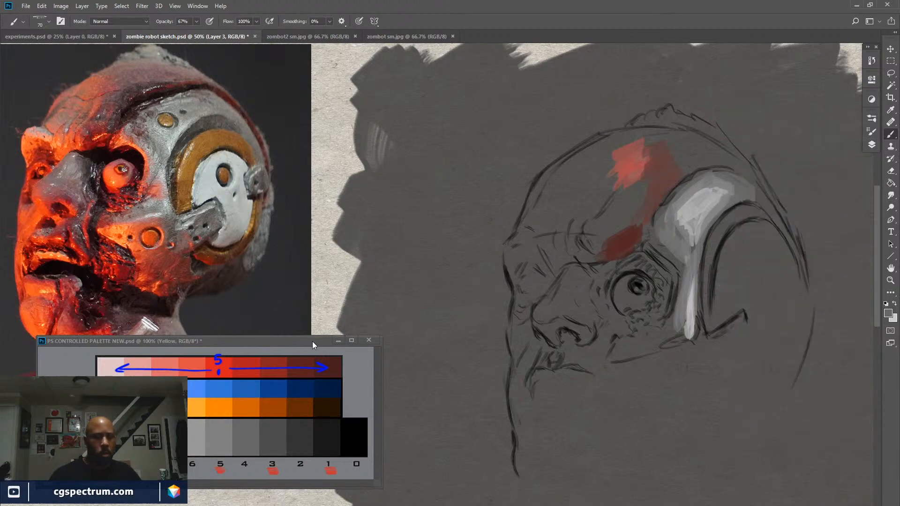
Shift the reference photo on Layer 1 closer to the sketch and lower the palette window to uncover the photo's neck.
drag(312, 341, 326, 375)
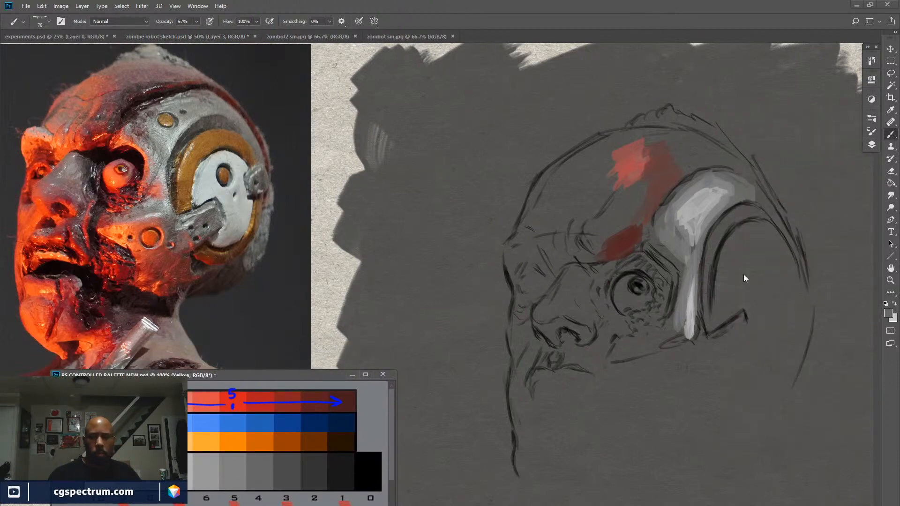
click(871, 144)
click(686, 292)
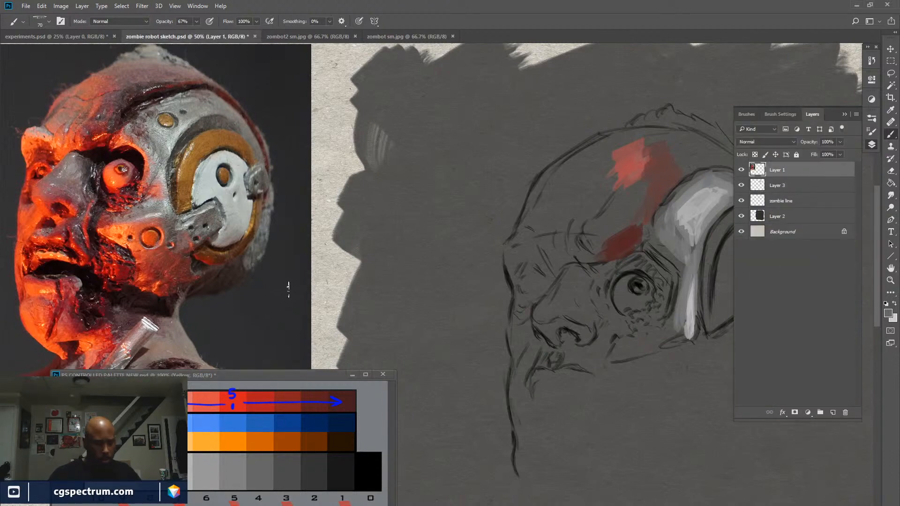
key(v)
drag(255, 302, 302, 303)
drag(543, 315, 498, 314)
drag(273, 297, 313, 301)
drag(502, 317, 472, 314)
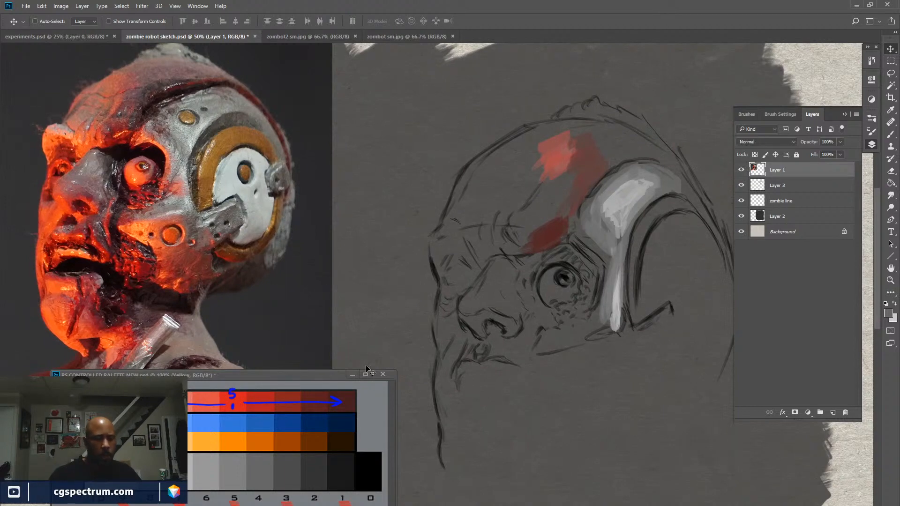
drag(324, 374, 323, 396)
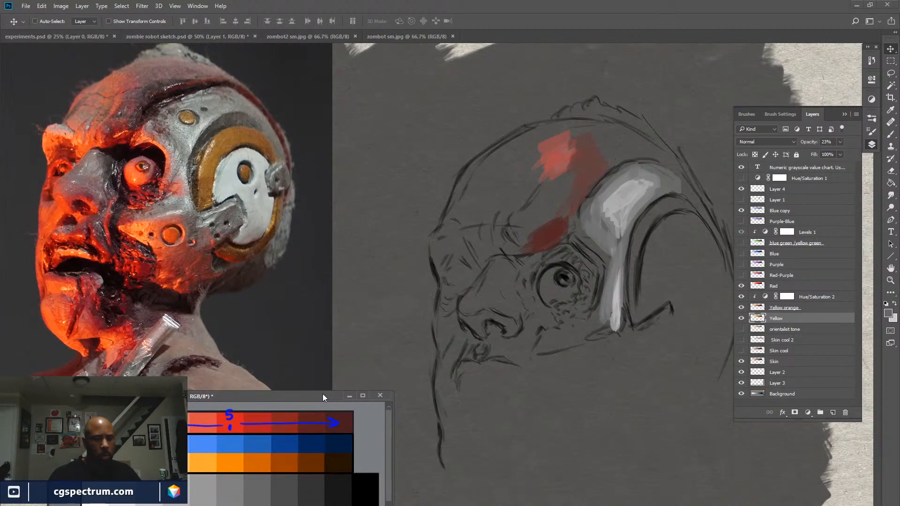
click(682, 262)
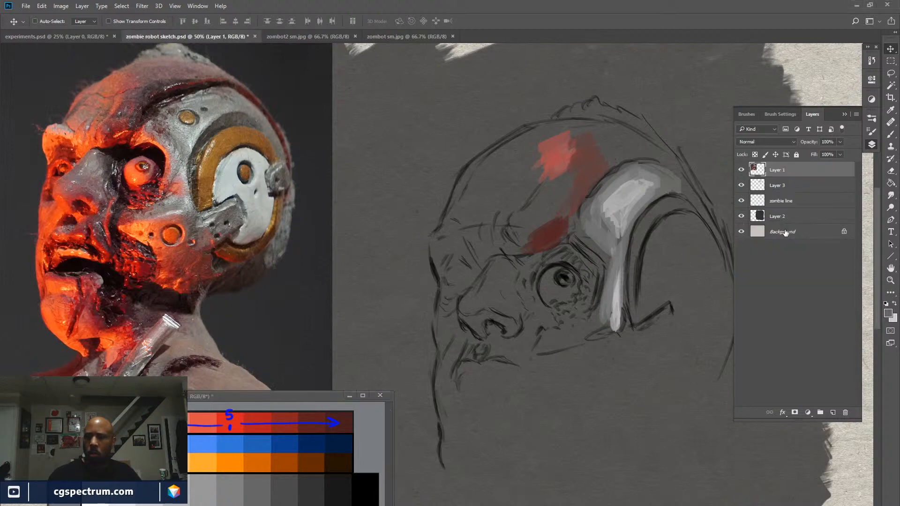
On Layer 3, smooth the metal plate's upper area with light grey and a tone sampled from the plate.
click(784, 186)
key(b)
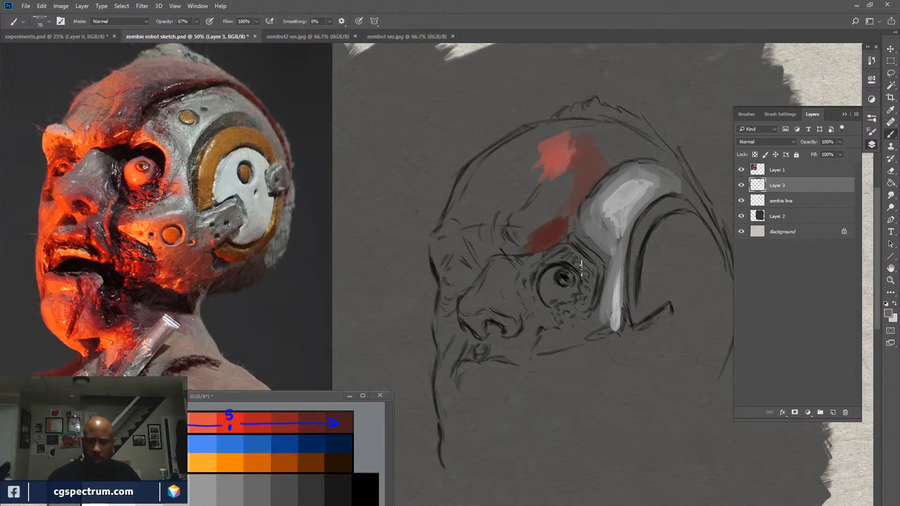
key(x)
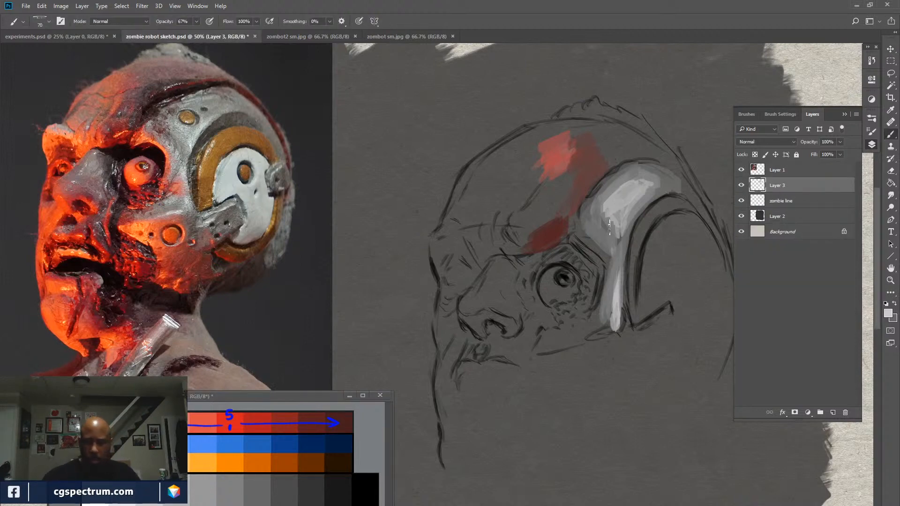
mouse_move(604, 206)
mouse_down()
mouse_move(614, 230)
mouse_move(598, 206)
mouse_move(636, 178)
mouse_move(647, 188)
mouse_move(615, 224)
mouse_move(617, 217)
mouse_move(618, 245)
mouse_move(588, 213)
mouse_move(643, 173)
mouse_move(650, 187)
mouse_move(658, 171)
mouse_move(630, 213)
mouse_move(643, 183)
mouse_move(612, 206)
mouse_move(614, 199)
mouse_move(609, 223)
mouse_move(623, 204)
mouse_up()
alt+click(626, 224)
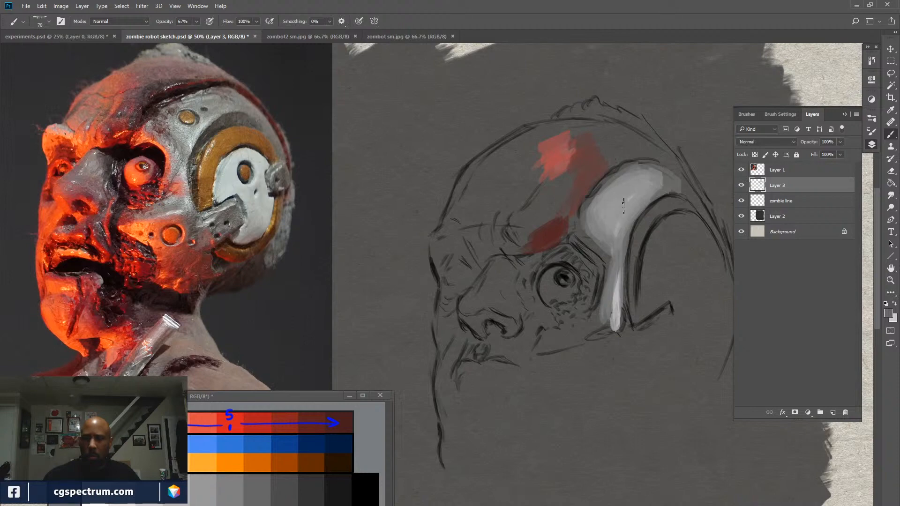
With a smaller brush, paint a light grey highlight down the plate's ear-side edge and along the cheek strip below the eye.
key(x)
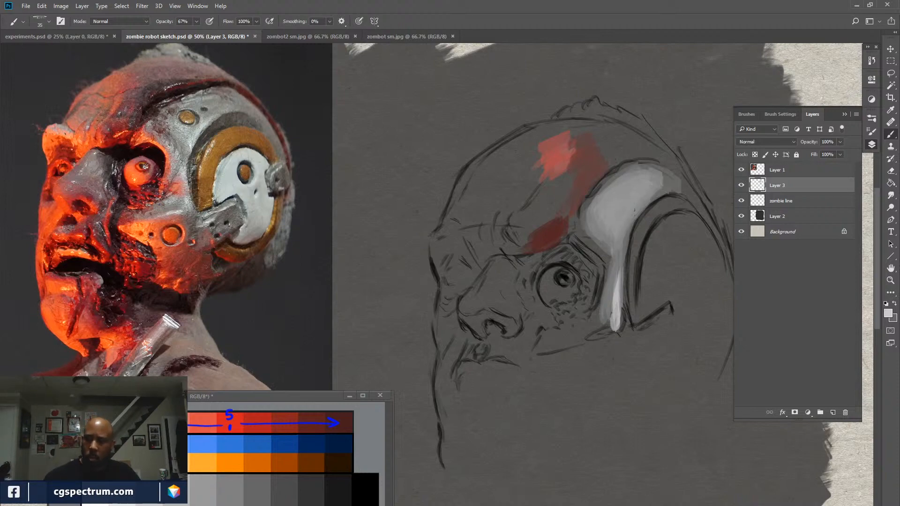
drag(642, 200, 621, 245)
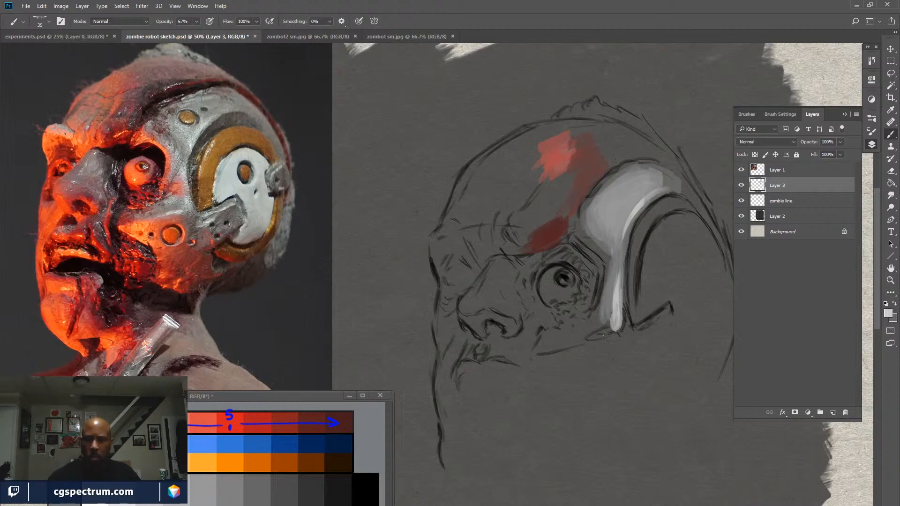
drag(612, 328, 553, 352)
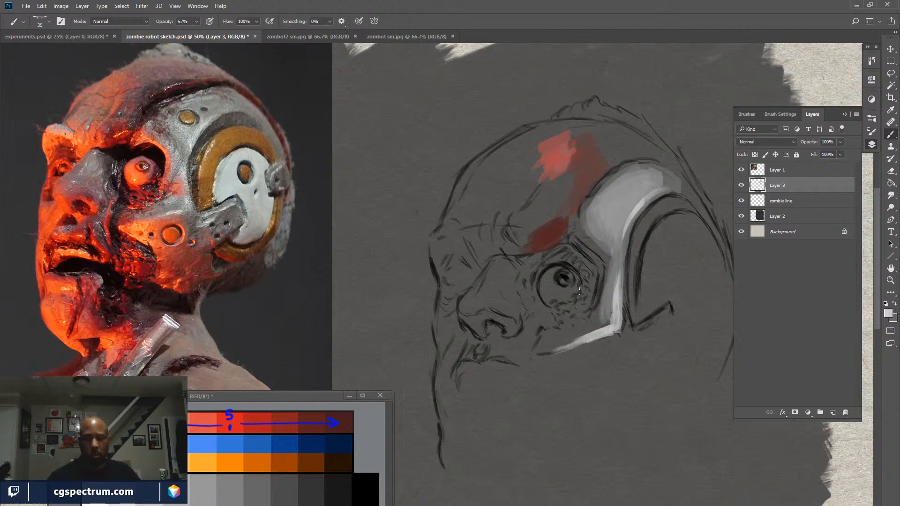
Shade the upper side of the cheek strip below the eye with the palette's value 3 grey.
alt+click(509, 322)
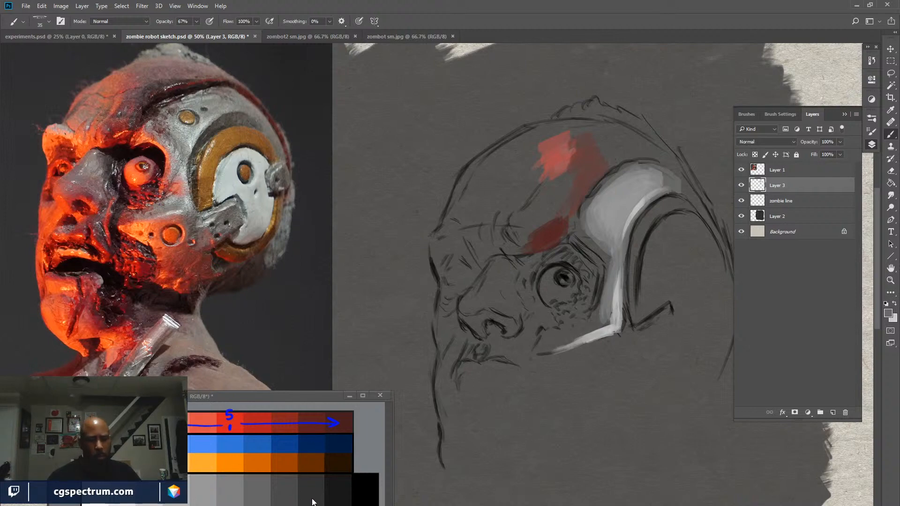
alt+click(286, 495)
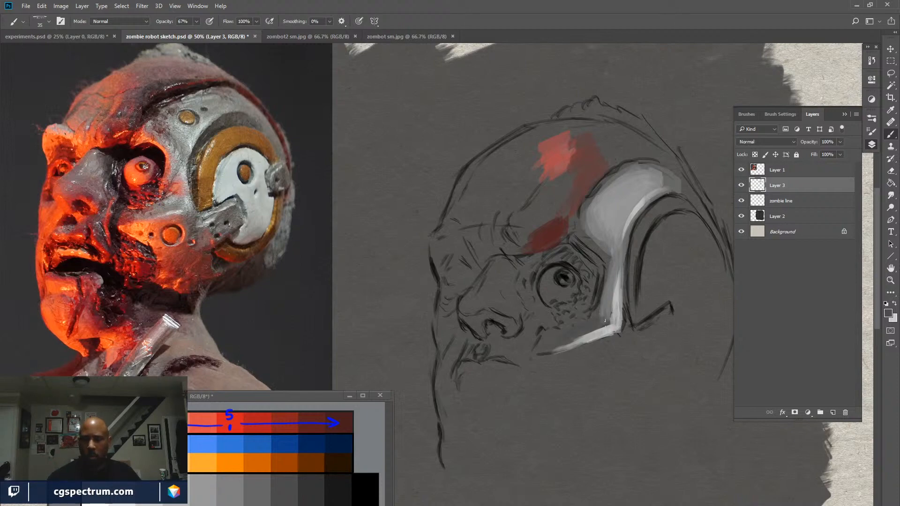
drag(591, 324, 599, 317)
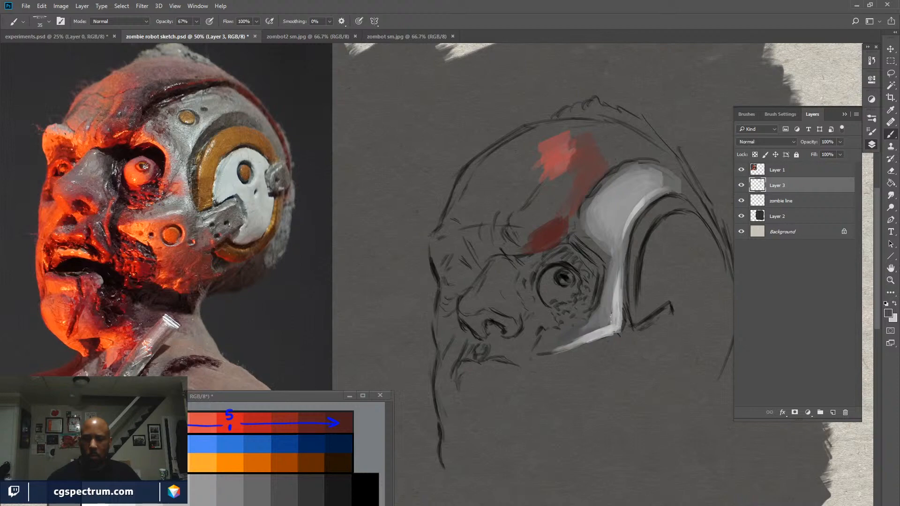
mouse_move(586, 336)
mouse_down()
mouse_move(591, 329)
mouse_move(553, 349)
mouse_up()
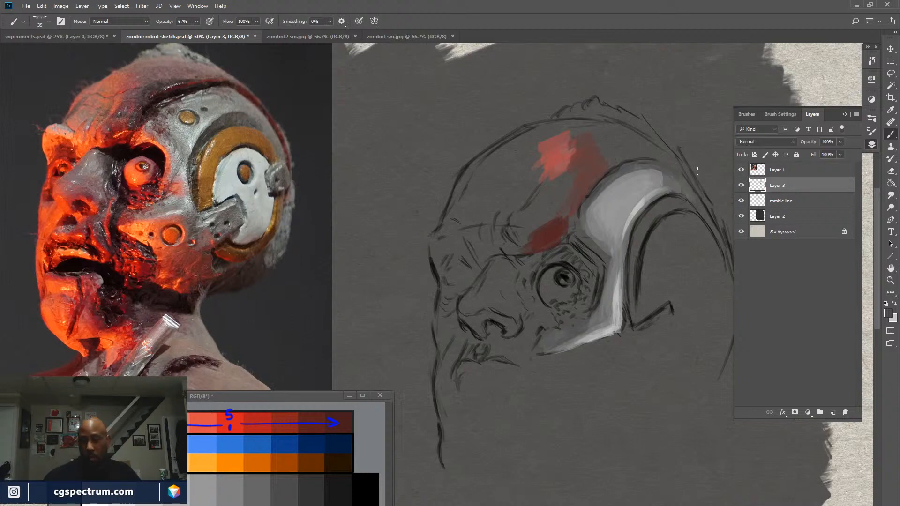
Set the dark backing on Layer 2 to 88% opacity, return to Layer 3 and check the values in a grayscale proof.
click(759, 216)
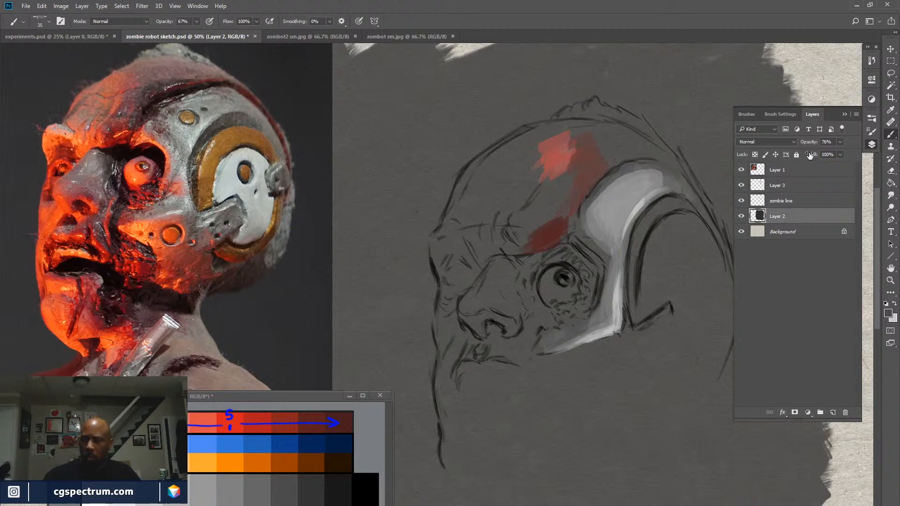
drag(814, 144, 817, 142)
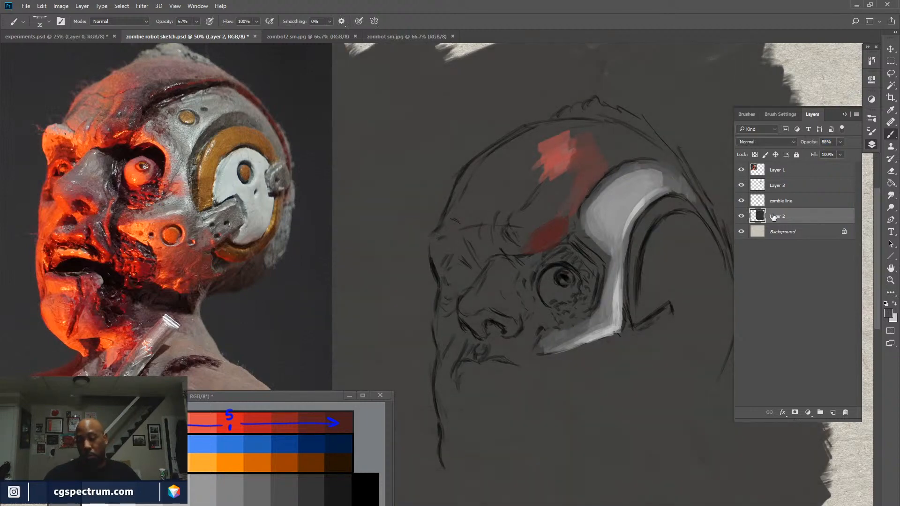
click(794, 183)
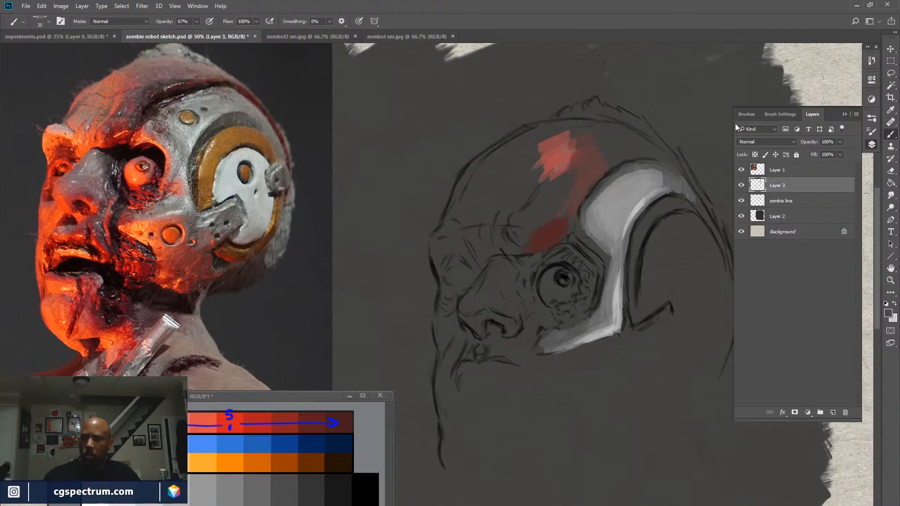
drag(732, 126, 753, 126)
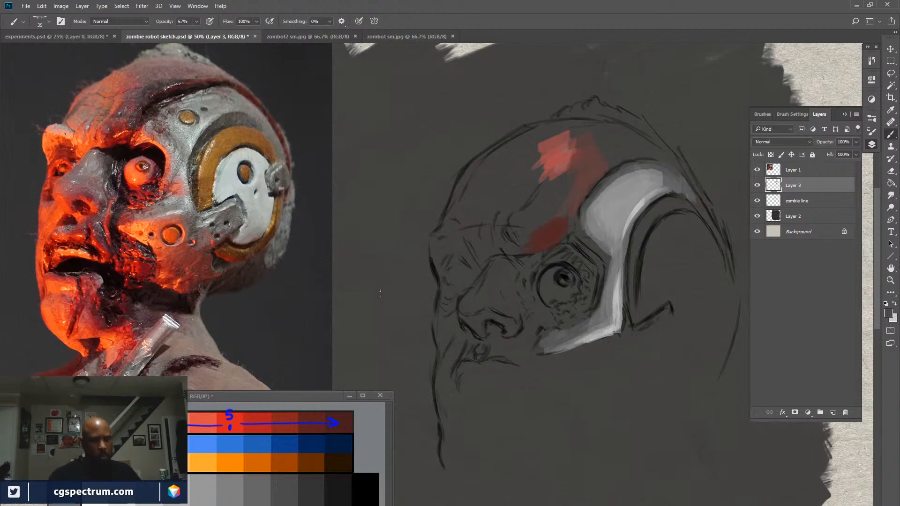
key(ctrl+y)
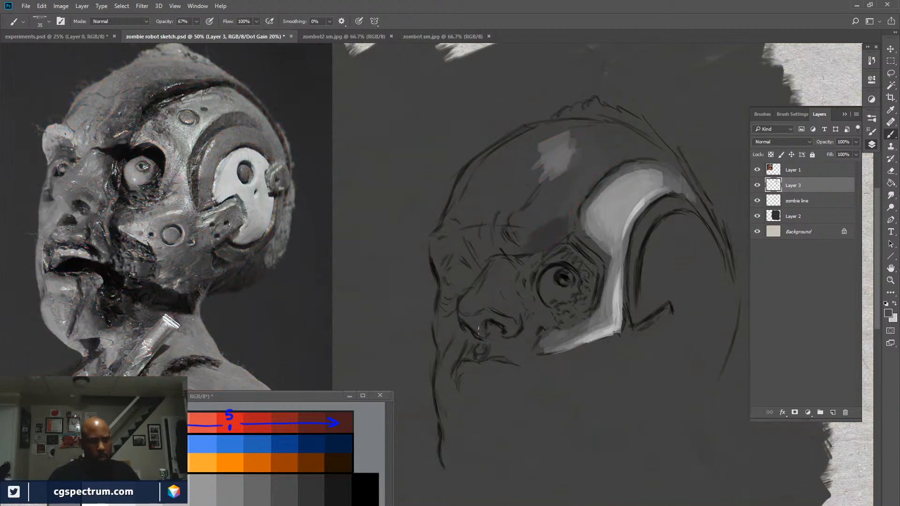
key(ctrl+y)
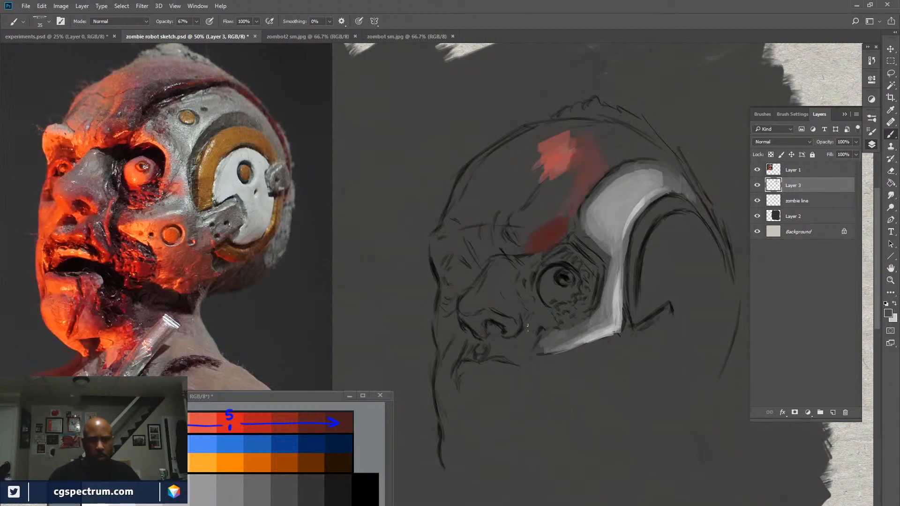
Add a Hue/Saturation adjustment above Layer 1 with the saturation fully removed, and hide it.
click(816, 171)
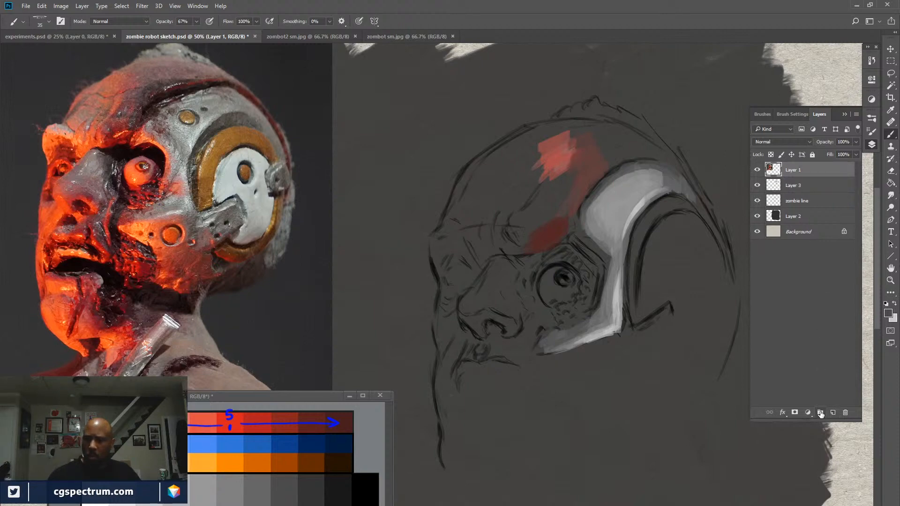
click(807, 412)
click(836, 298)
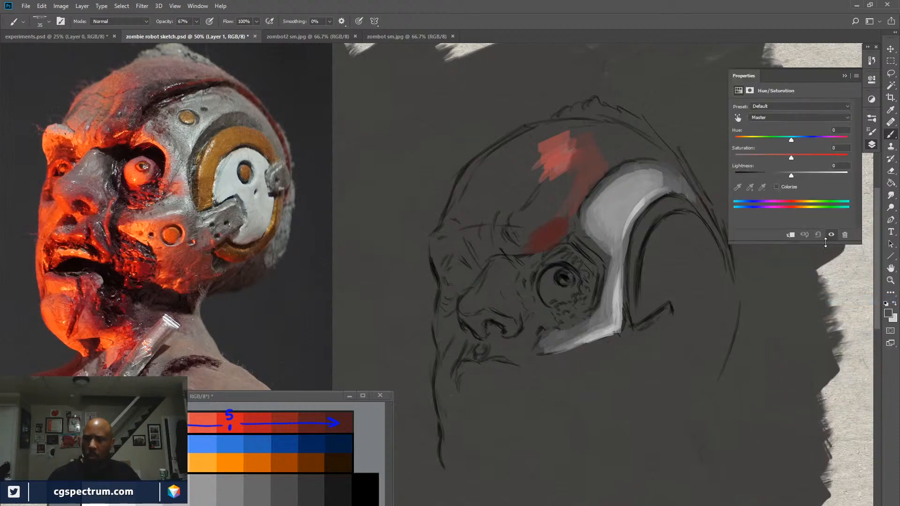
drag(791, 157, 722, 162)
click(872, 146)
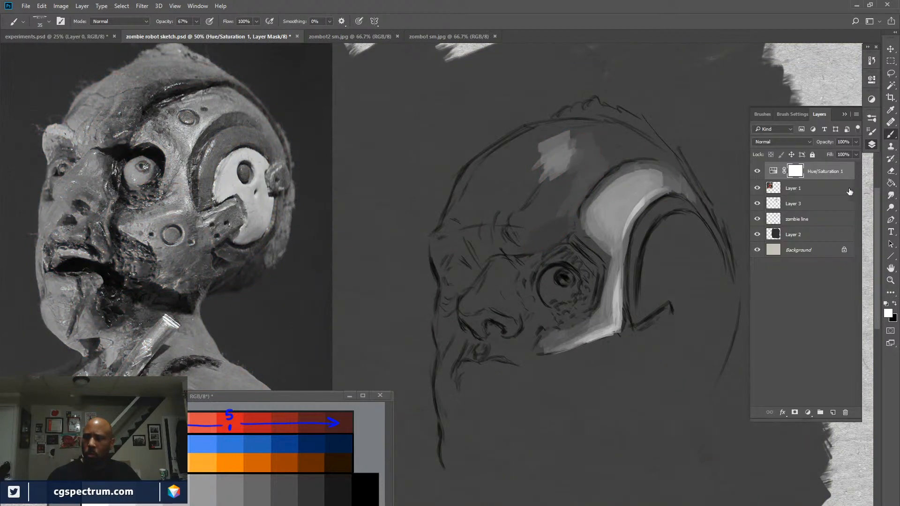
click(757, 171)
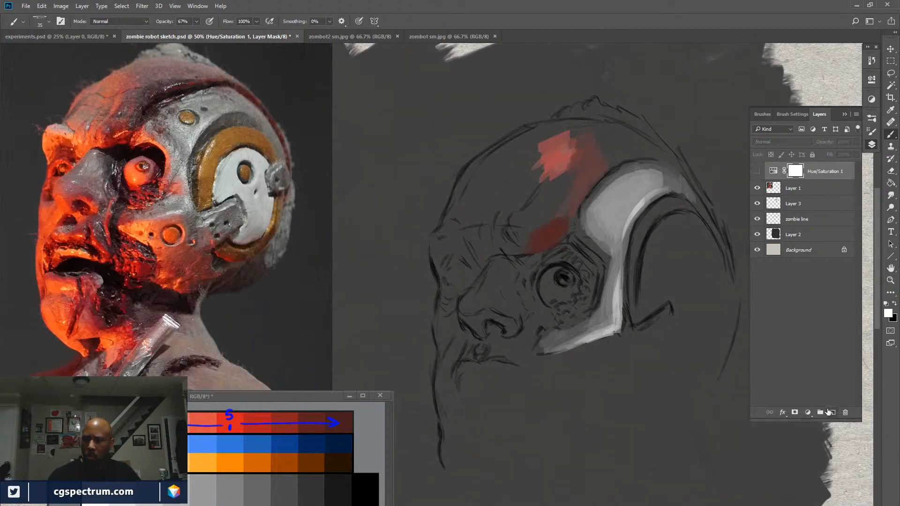
Add a layer above the Hue/Saturation adjustment, fill it with black and set its blend mode to Color.
key(x)
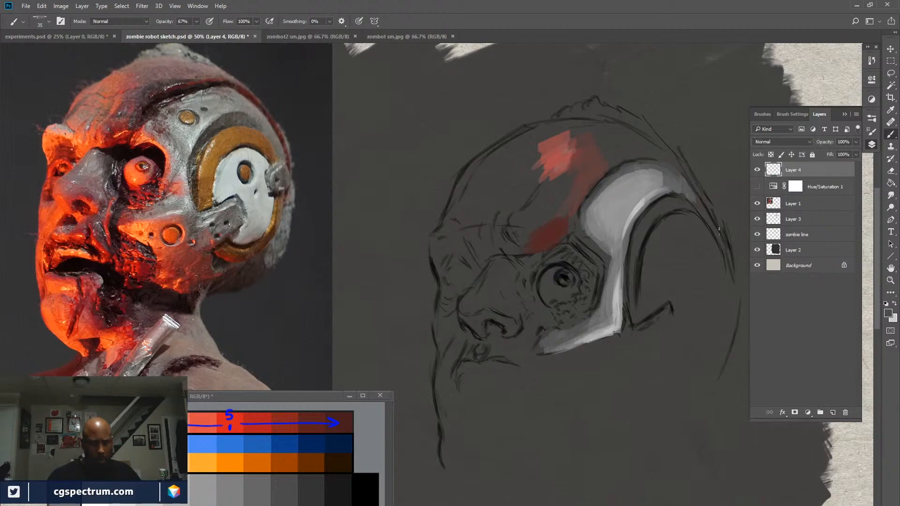
key(g)
click(666, 281)
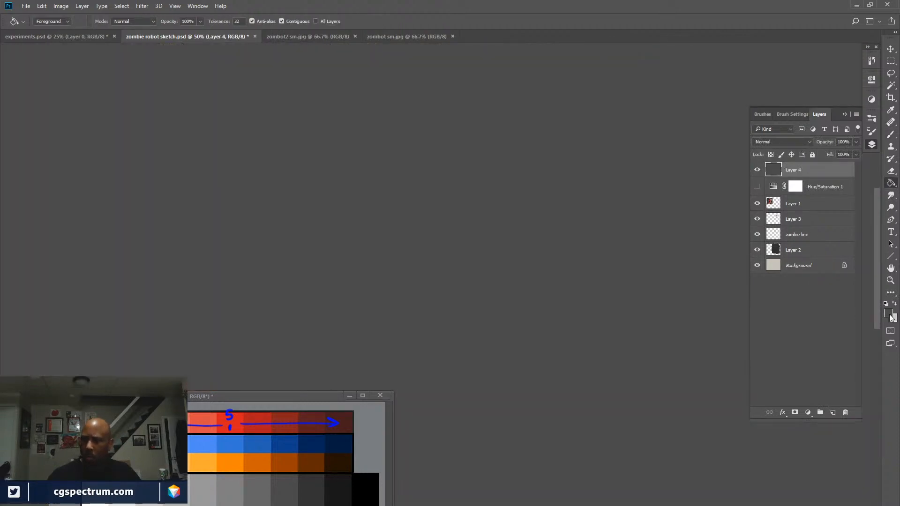
key(d)
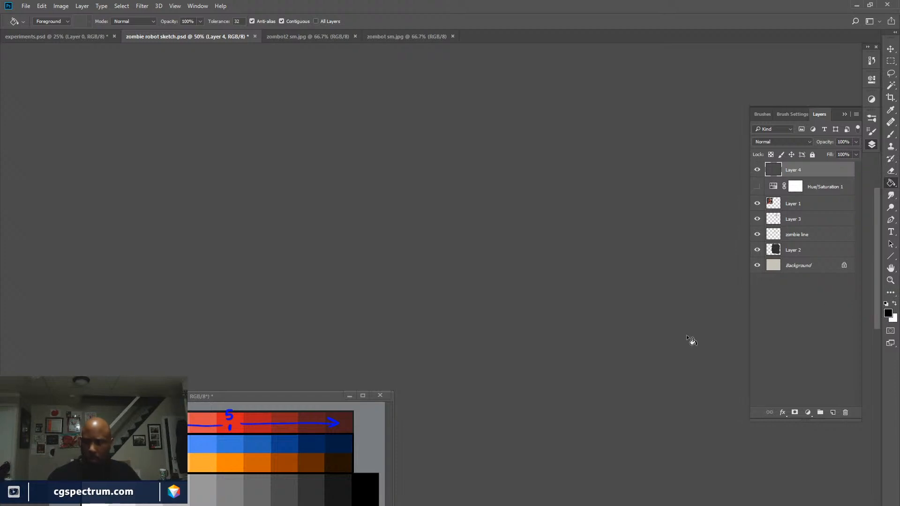
click(711, 307)
click(781, 141)
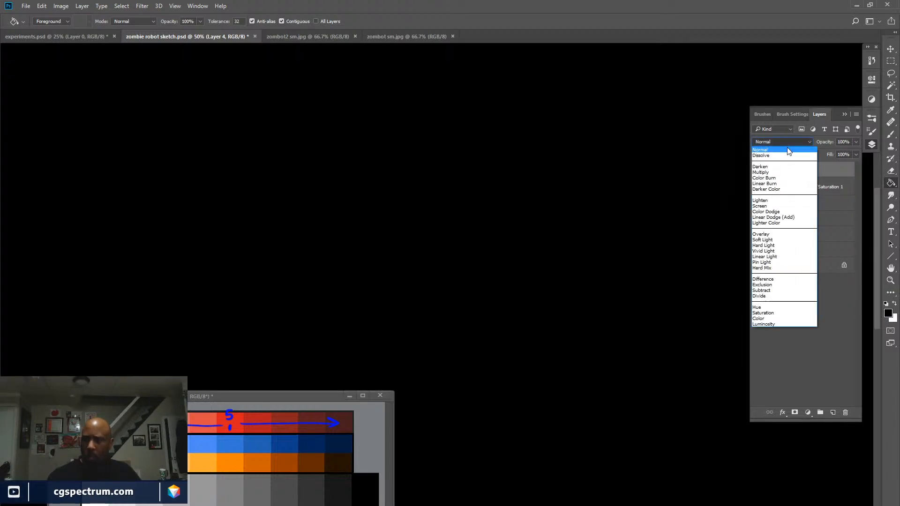
click(774, 317)
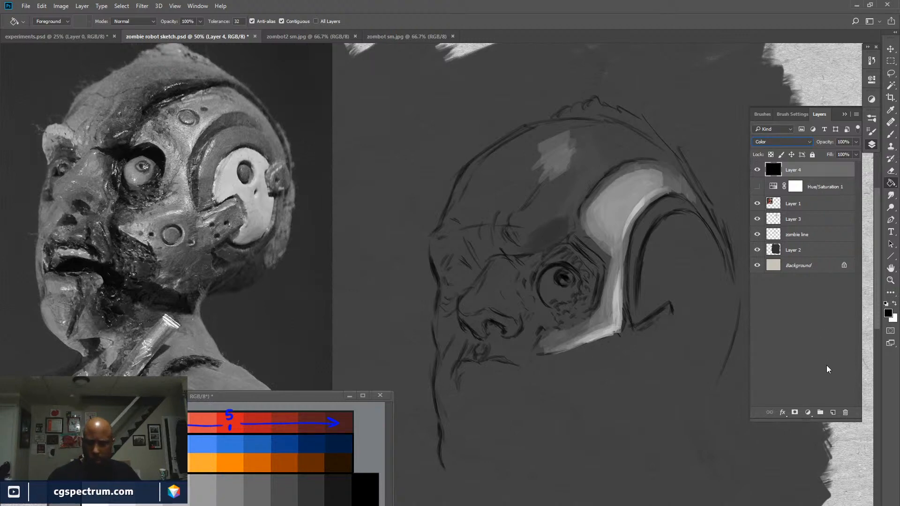
Create an empty layer above the black Color layer and sample the reference eye's grey for the brush.
click(833, 412)
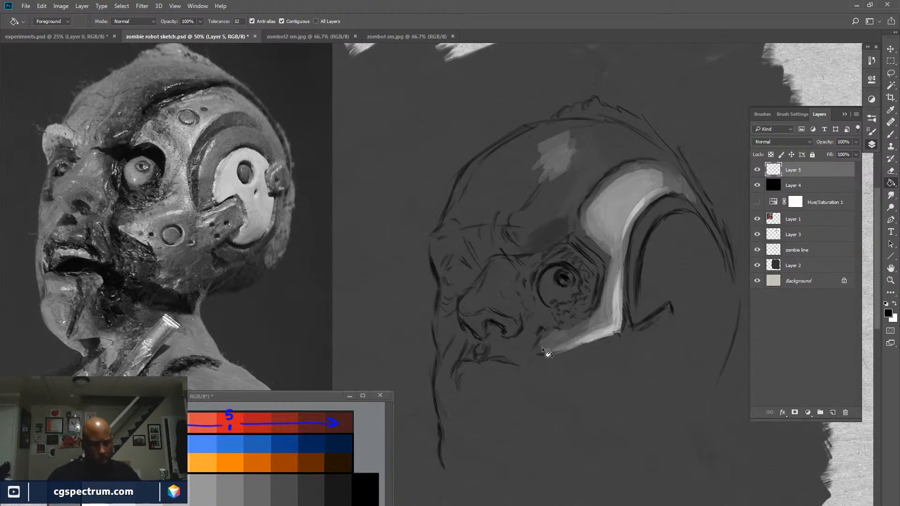
key(i)
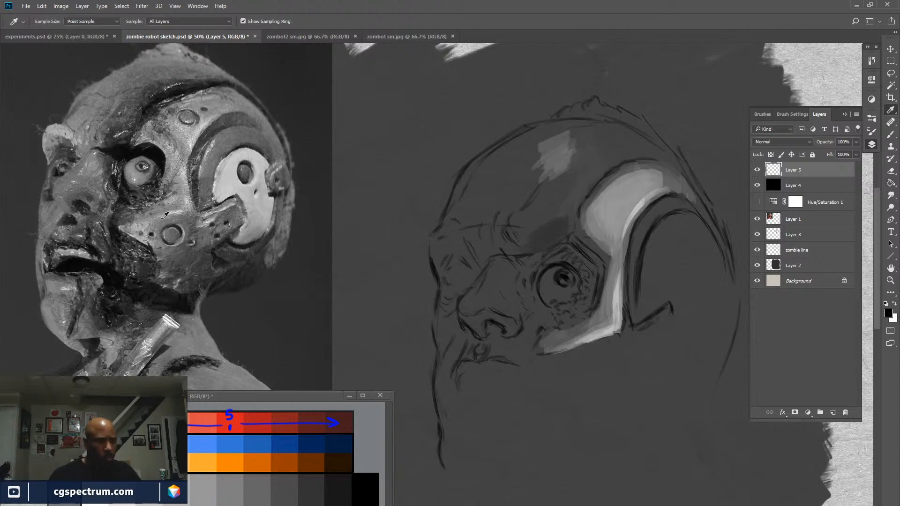
click(136, 178)
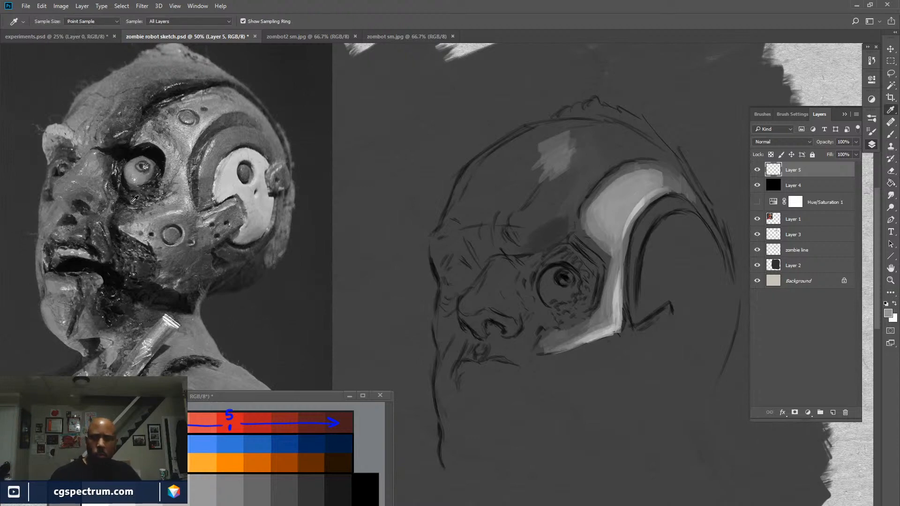
click(887, 313)
click(387, 296)
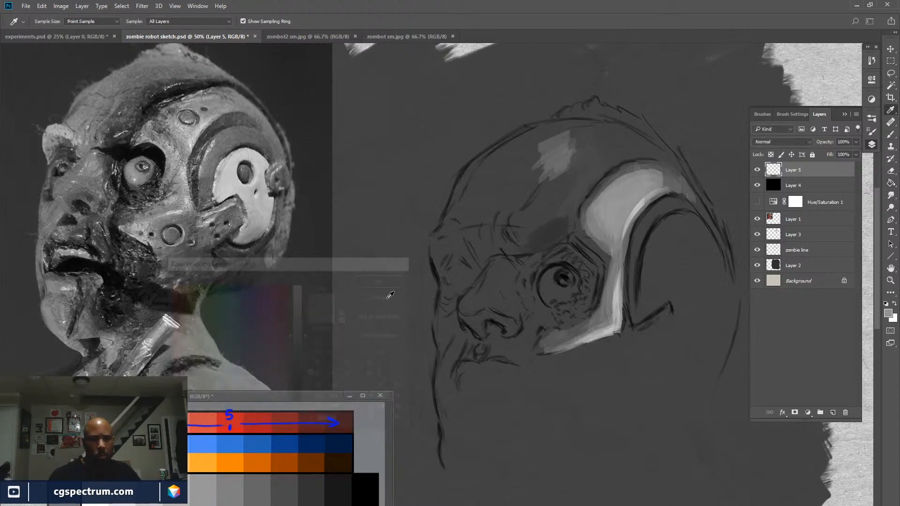
key(b)
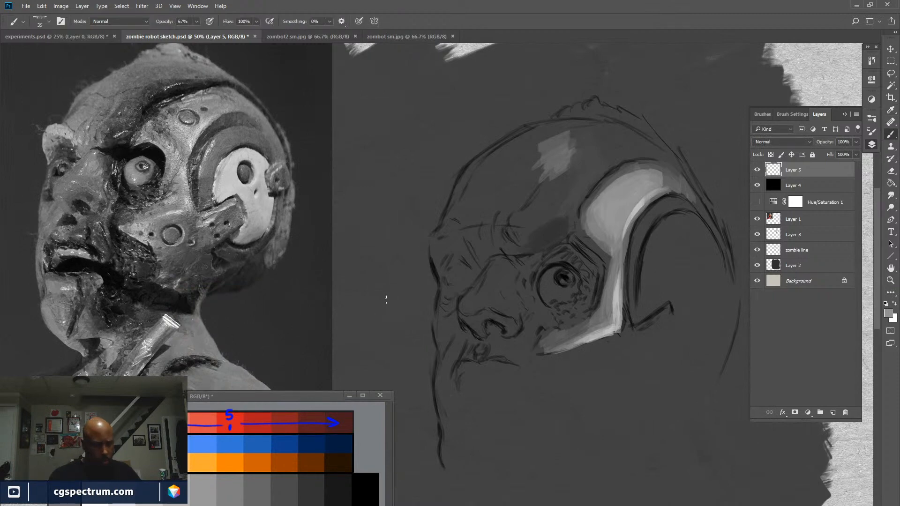
Dab the palette's saturated red onto the reference eye at 100% brush opacity with a smaller brush, and nudge the mark slightly.
key(x)
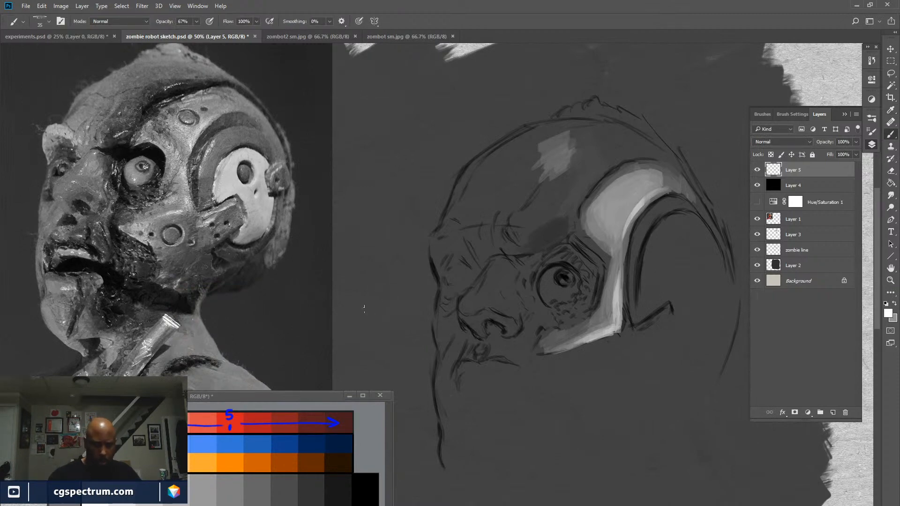
key(bracketleft)
key(bracketleft)
alt+click(239, 418)
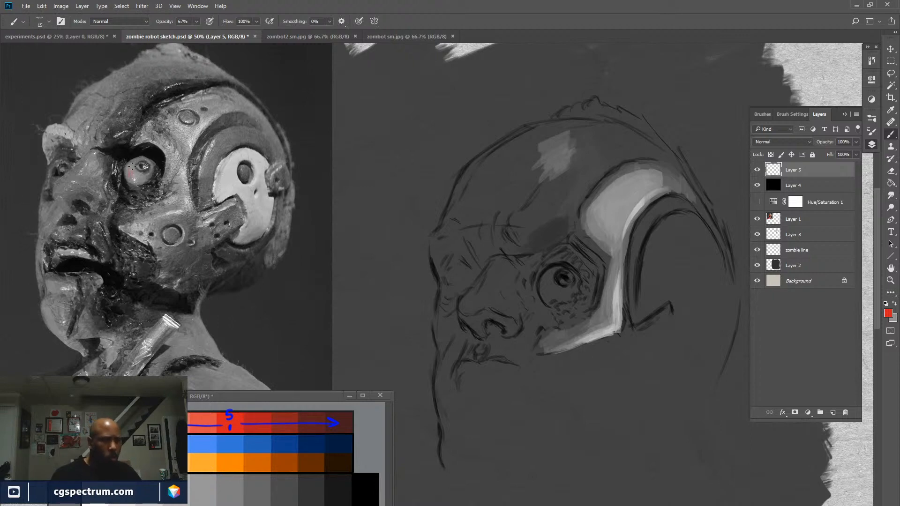
key(0)
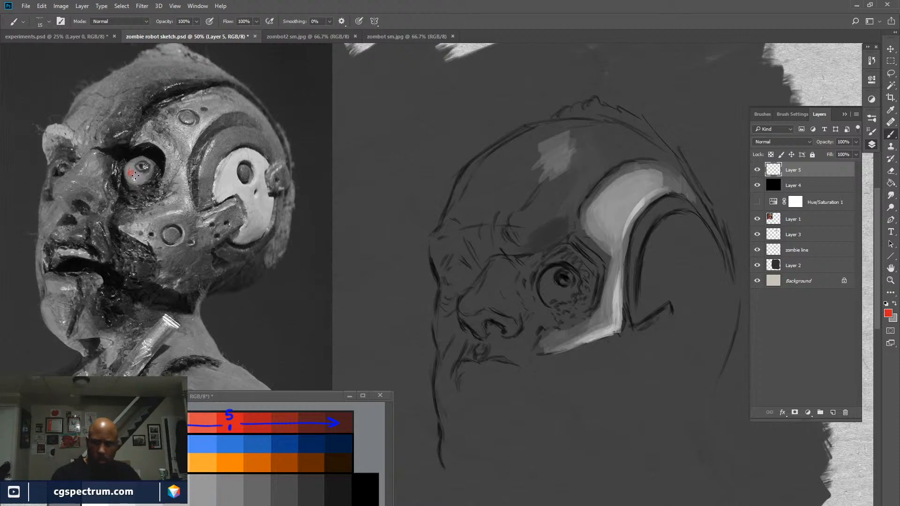
key(v)
drag(134, 177, 131, 181)
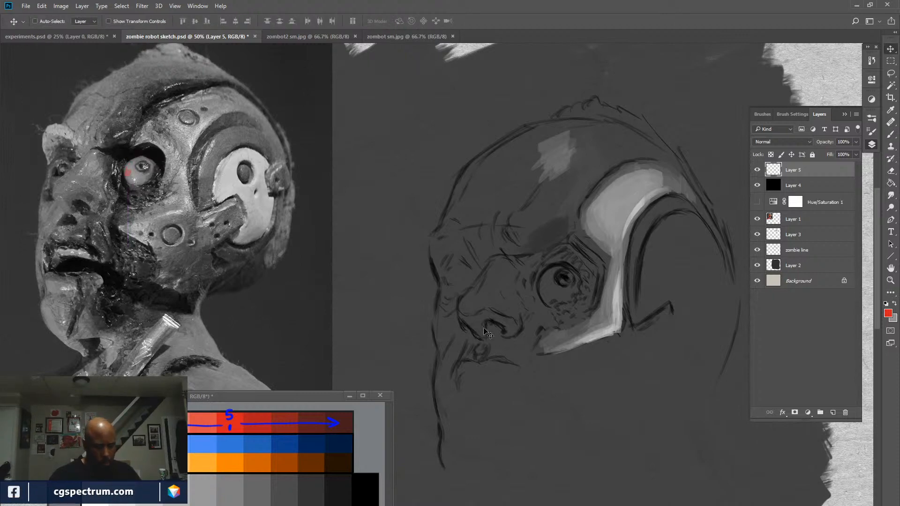
Return to the Brush on Layer 3 and hide the black Color layer to work in full colour.
key(b)
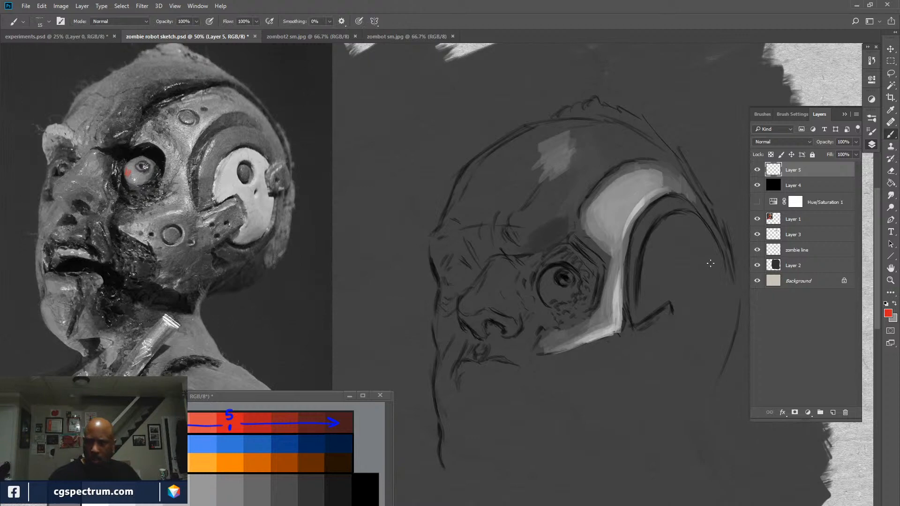
click(804, 235)
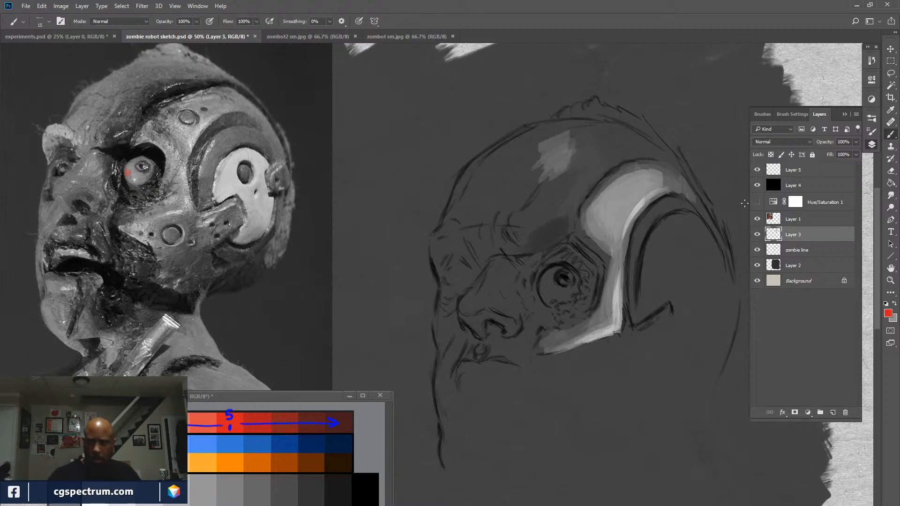
click(757, 185)
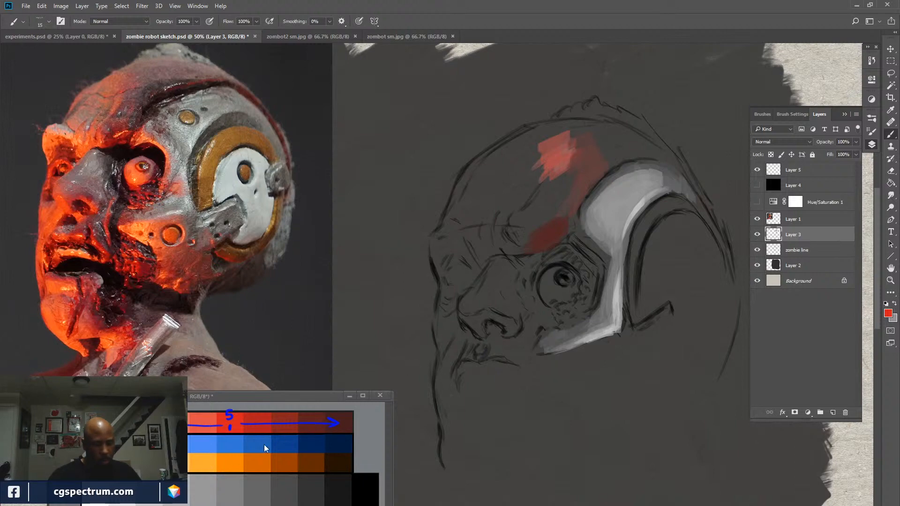
Mix the palette's lightest orange and red into a light orange swatch beside the head with a larger brush, and sample the blend.
alt+click(207, 463)
key(x)
alt+click(207, 429)
key(bracketright)
key(bracketright)
key(bracketright)
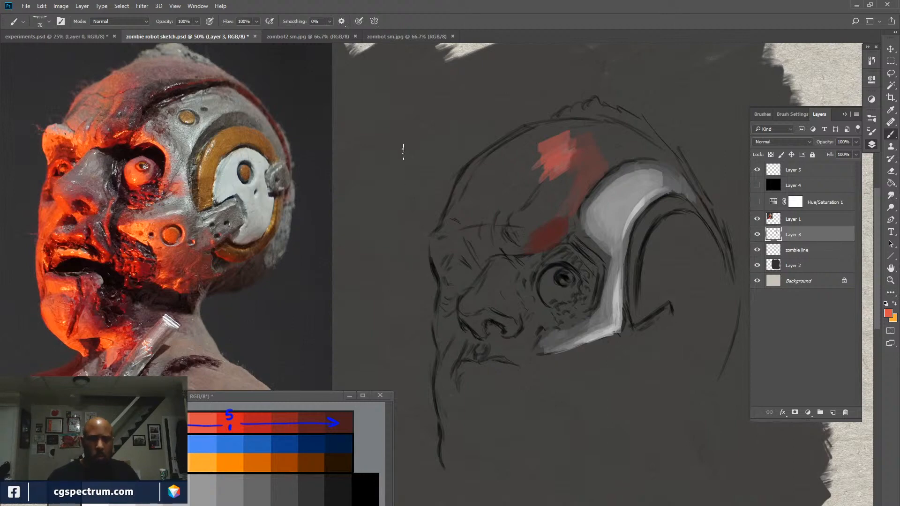
key(bracketright)
key(bracketright)
mouse_move(394, 91)
mouse_down()
mouse_move(390, 122)
mouse_move(408, 112)
mouse_move(394, 124)
mouse_move(381, 94)
mouse_move(397, 107)
mouse_move(394, 125)
mouse_move(384, 82)
mouse_up()
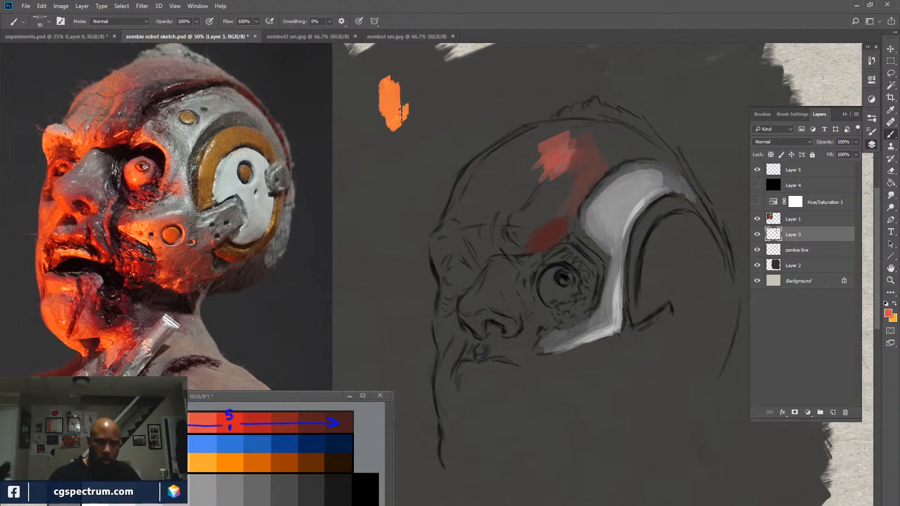
alt+click(393, 107)
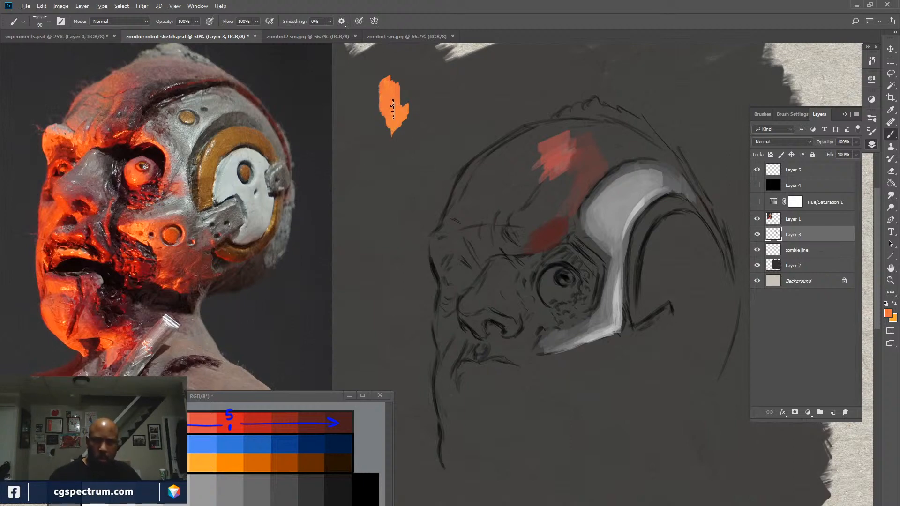
key(x)
alt+click(393, 108)
Dab light orange accents with a smaller brush on the eyeball, below the cheek plate and beside the nose and mouth.
key(bracketleft)
key(bracketleft)
key(bracketleft)
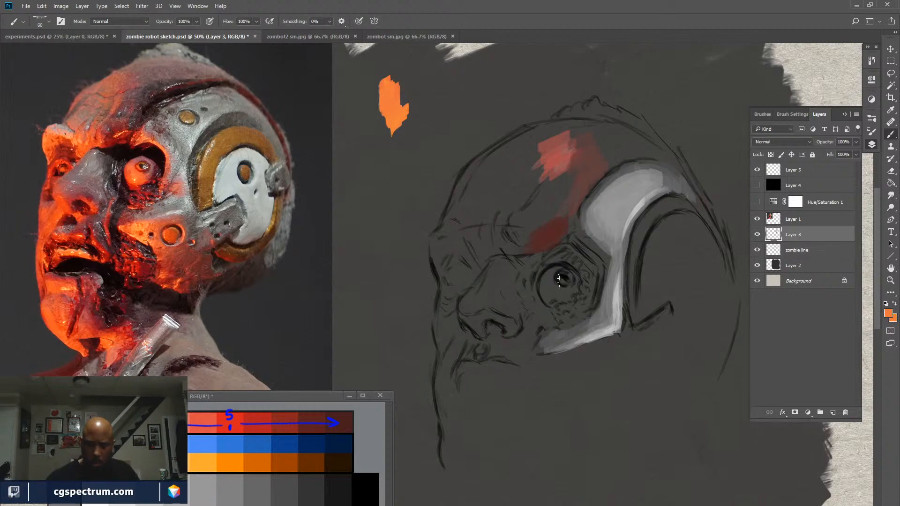
key(bracketleft)
drag(545, 283, 556, 293)
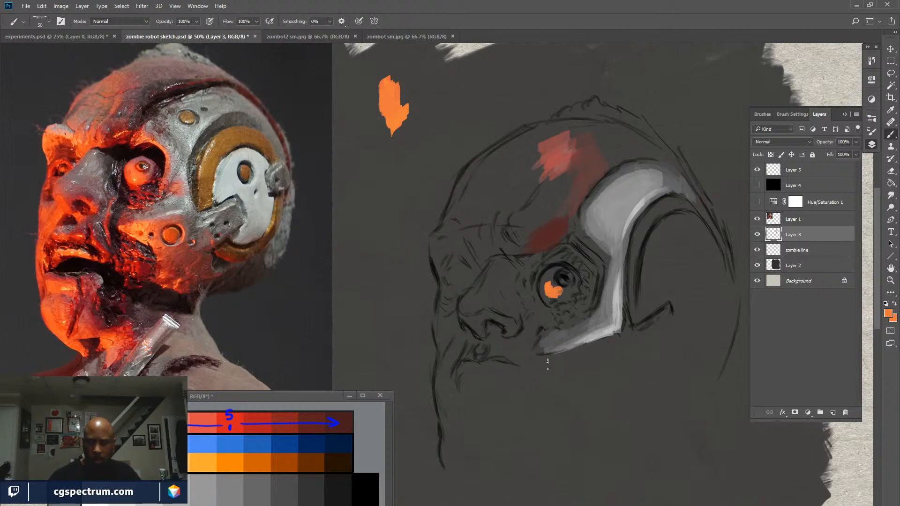
drag(547, 363, 571, 353)
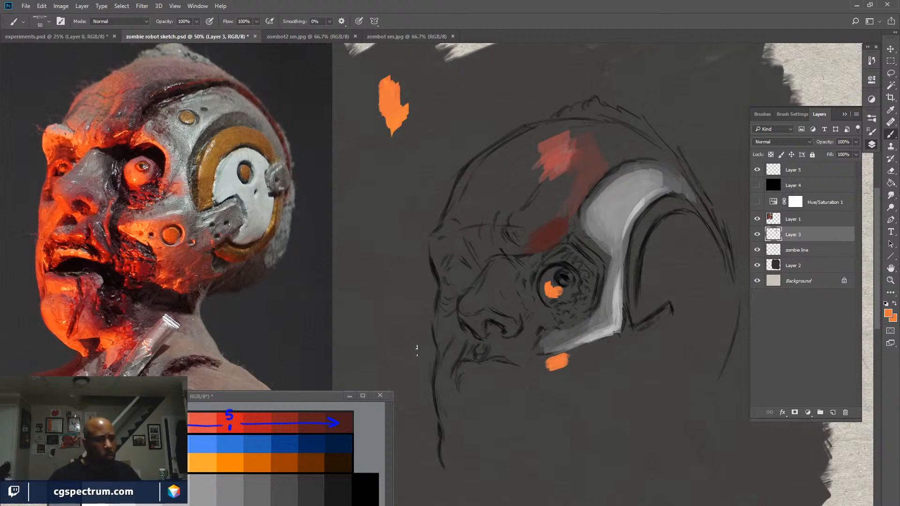
mouse_move(455, 347)
mouse_down()
mouse_move(456, 337)
mouse_move(450, 360)
mouse_up()
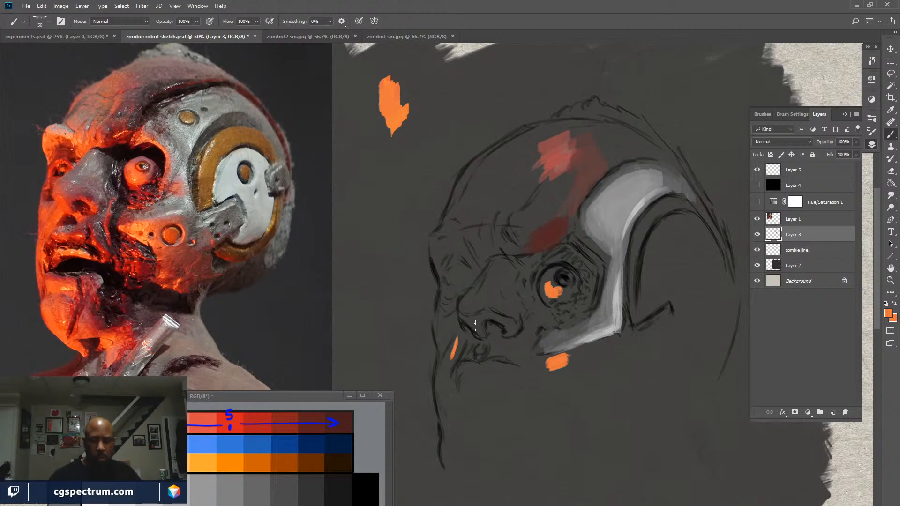
drag(463, 317, 480, 340)
key(ctrl+z)
Mix darker orange and red-orange swatches beside and below the light orange one, and sample the red-orange blend.
alt+click(261, 462)
mouse_move(429, 86)
mouse_down()
mouse_move(423, 133)
mouse_move(429, 124)
mouse_move(392, 157)
mouse_move(401, 166)
mouse_move(393, 202)
mouse_up()
key(x)
alt+click(395, 162)
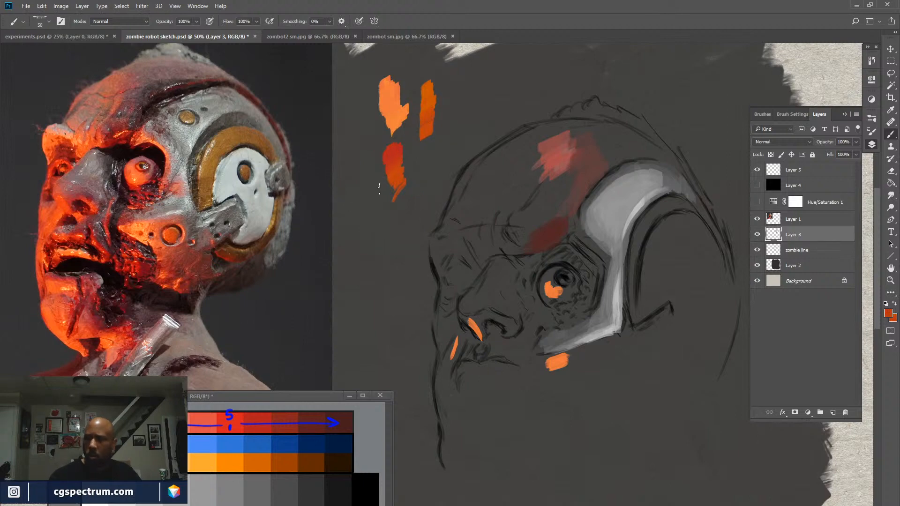
Shade the eyeball's lower rim with red-orange and fill its lit area with light orange using a slightly smaller brush.
key(bracketleft)
drag(542, 280, 542, 290)
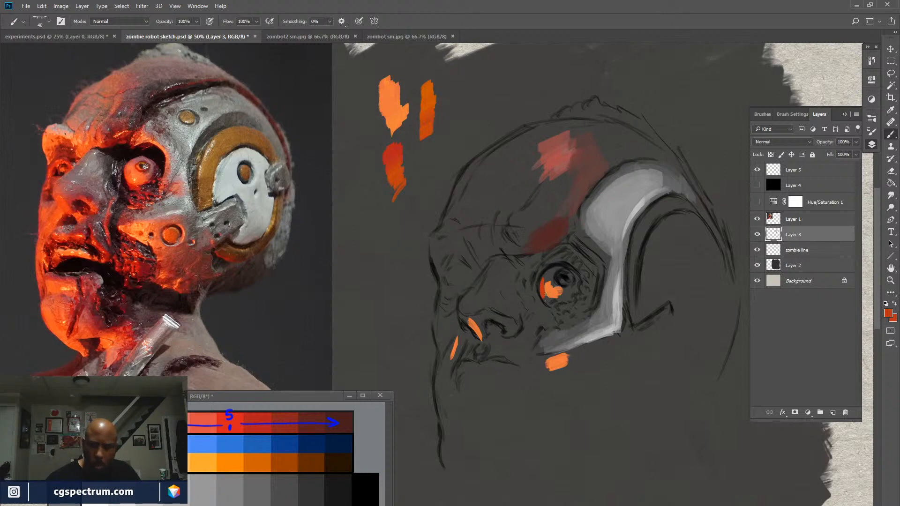
drag(545, 293, 546, 300)
mouse_move(549, 297)
mouse_down()
mouse_move(566, 303)
mouse_move(559, 300)
mouse_up()
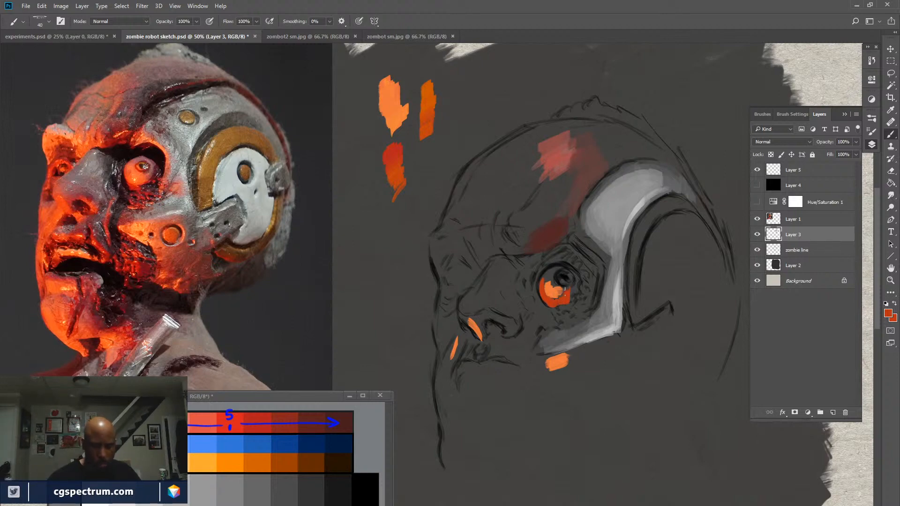
alt+click(553, 292)
drag(563, 293, 556, 296)
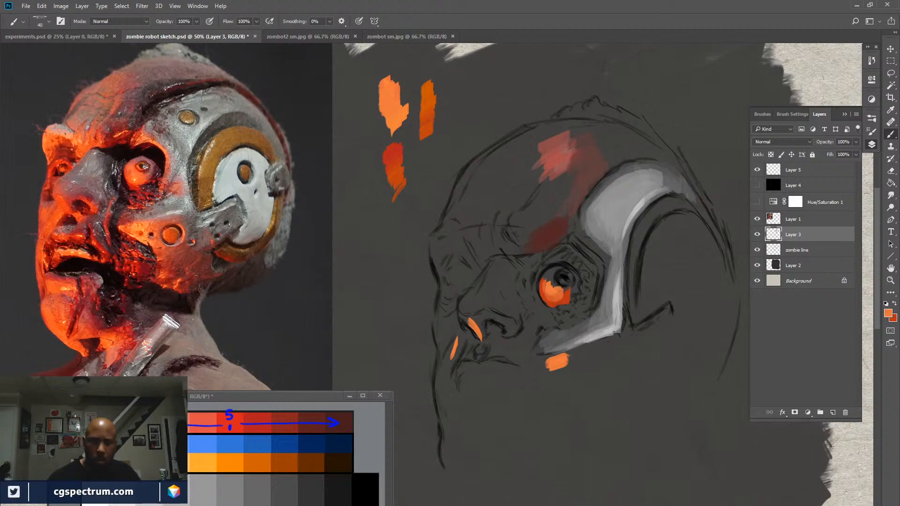
drag(548, 282, 554, 287)
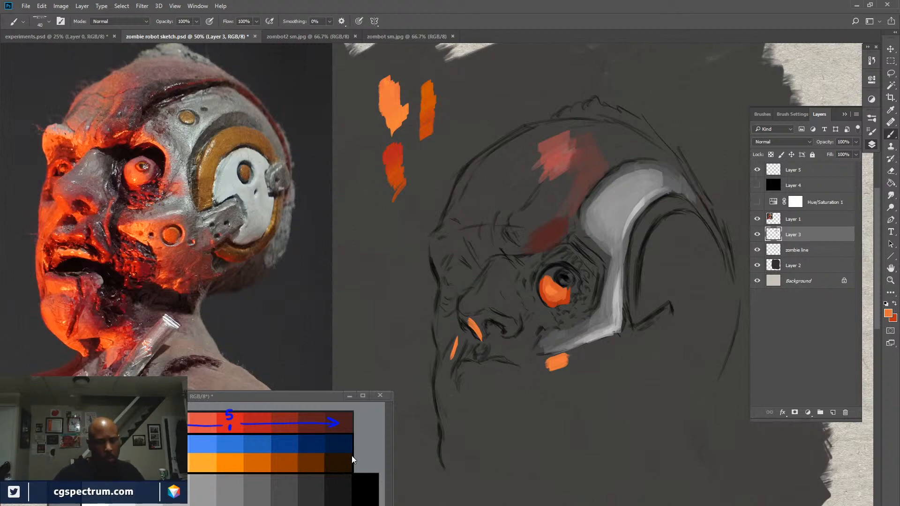
Check the value of the reference's dark eye socket in the colour picker with the grayscale Color layer temporarily shown.
click(757, 185)
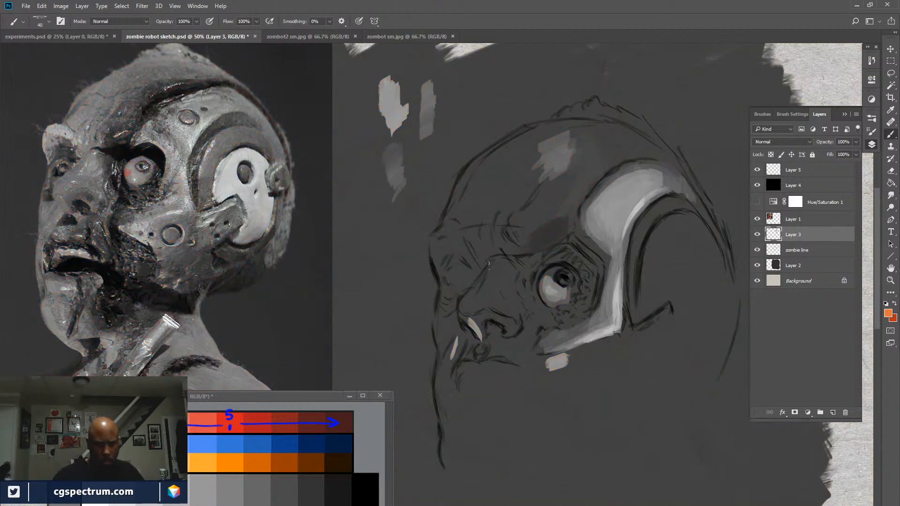
key(i)
click(157, 157)
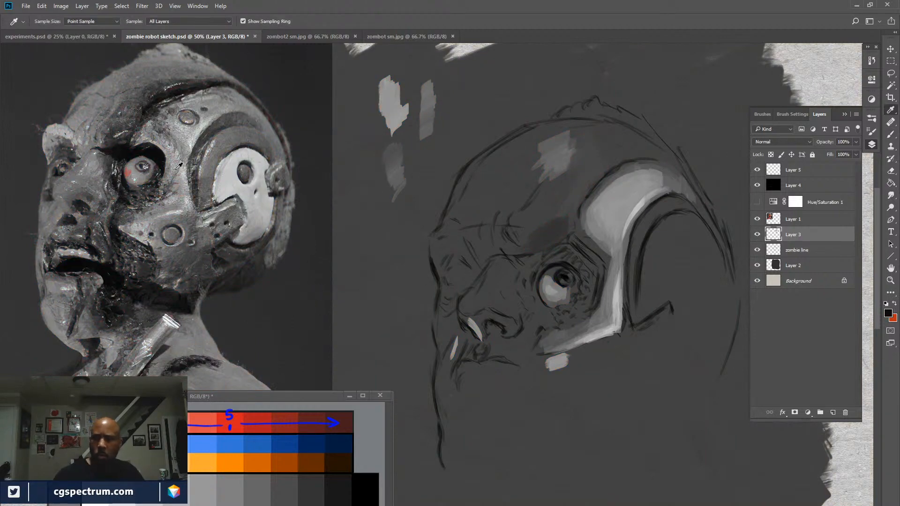
click(886, 314)
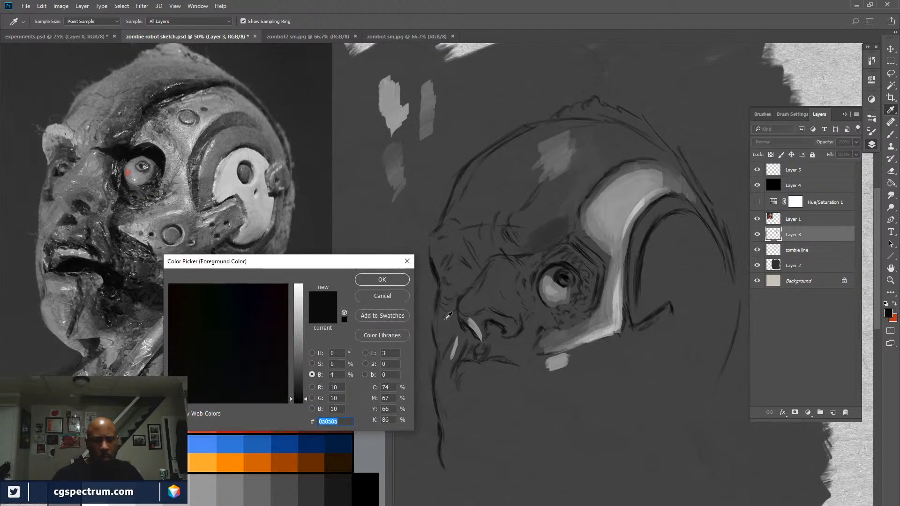
click(401, 296)
click(757, 185)
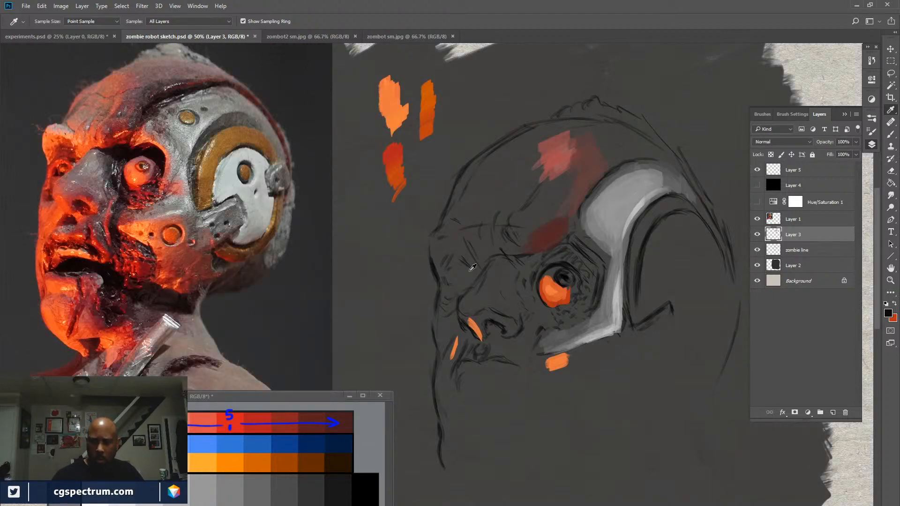
Sample the palette's darkest orange and blue and paint the dark socket shadow above and beside the eye.
key(b)
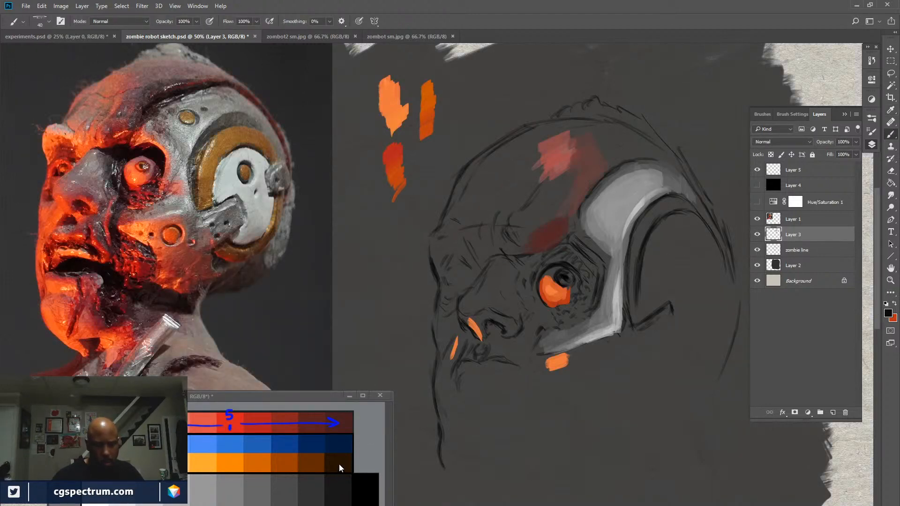
key(x)
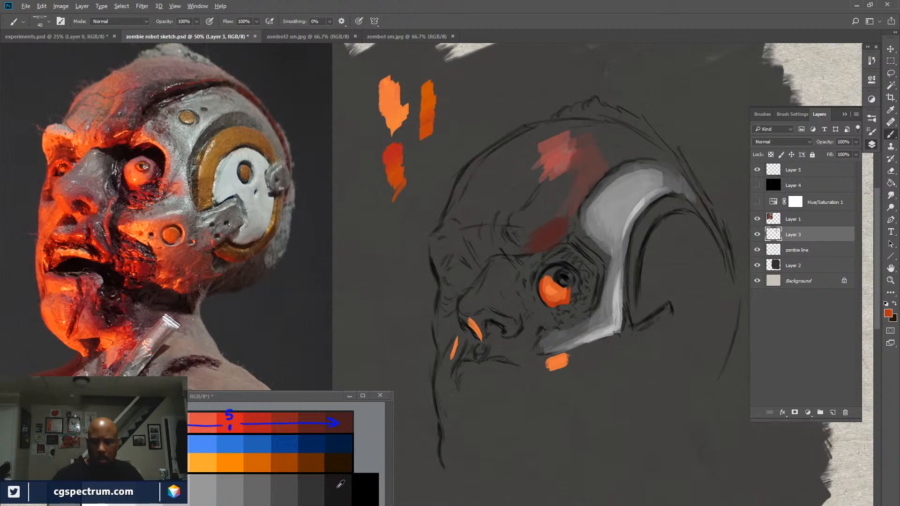
alt+click(338, 451)
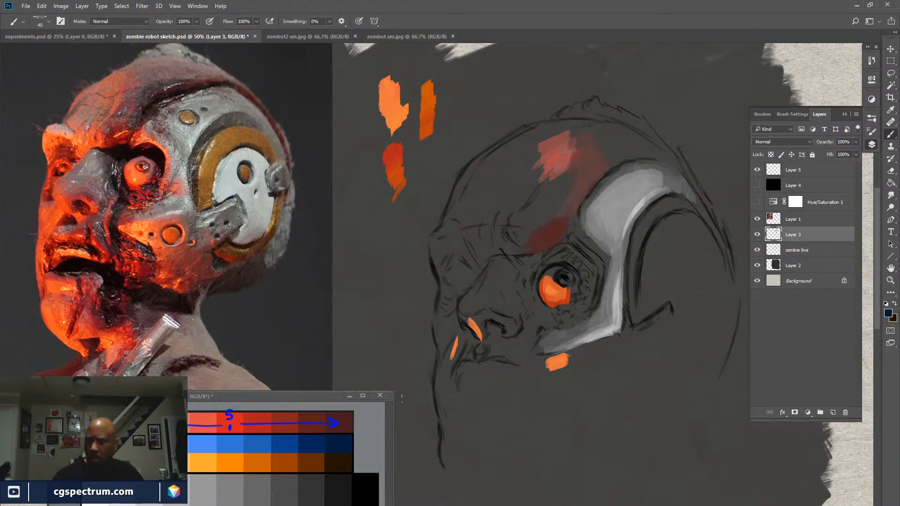
mouse_move(566, 253)
mouse_down()
mouse_move(568, 257)
mouse_move(585, 271)
mouse_move(585, 251)
mouse_move(585, 265)
mouse_move(572, 253)
mouse_move(592, 267)
mouse_move(555, 258)
mouse_move(568, 251)
mouse_move(548, 263)
mouse_move(558, 257)
mouse_move(589, 262)
mouse_up()
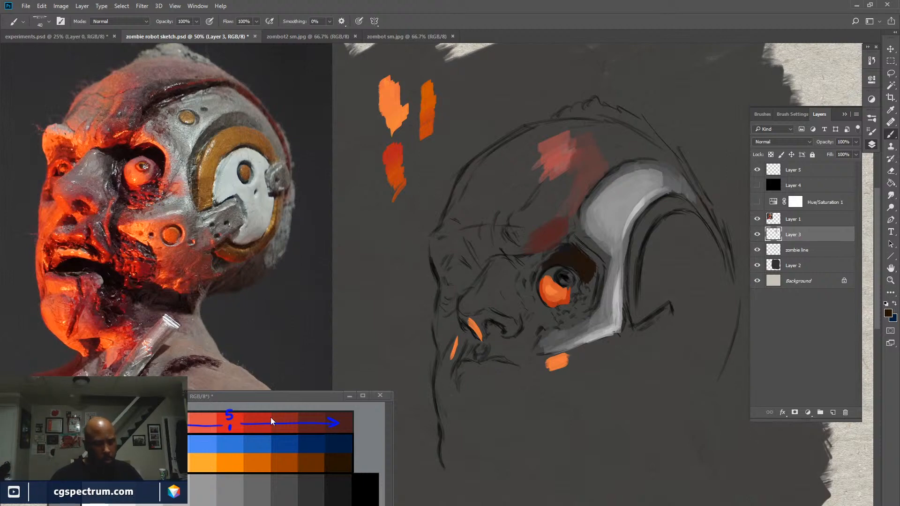
Paint a thin rim of the palette's bright orange along the upper edge of the eye socket with a size 25 brush.
alt+click(224, 465)
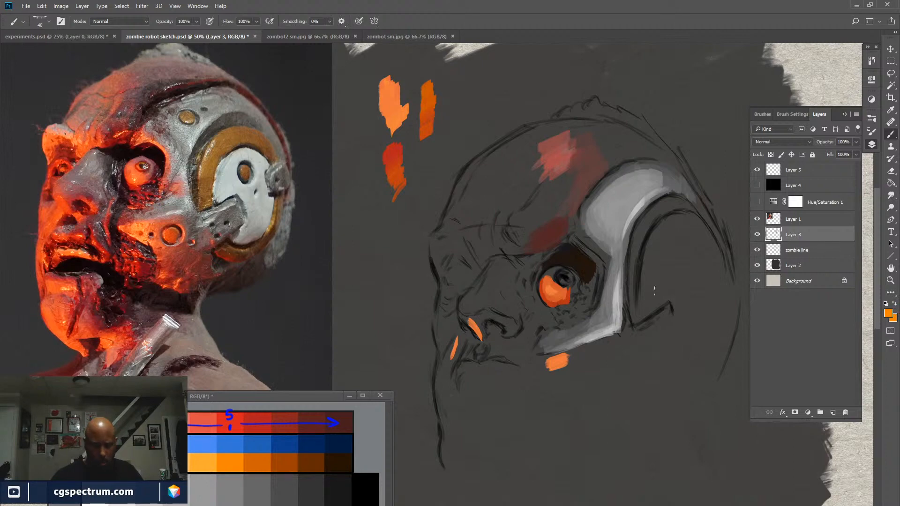
key(bracketleft)
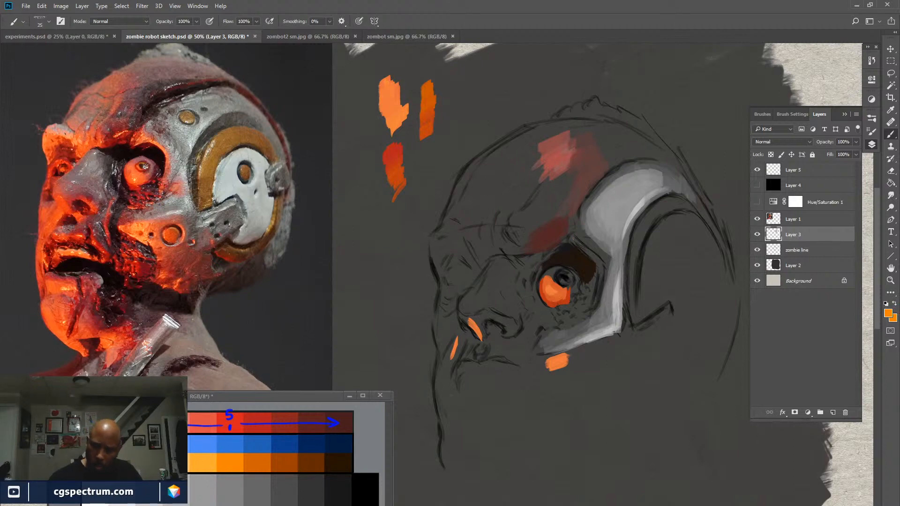
drag(573, 239, 590, 254)
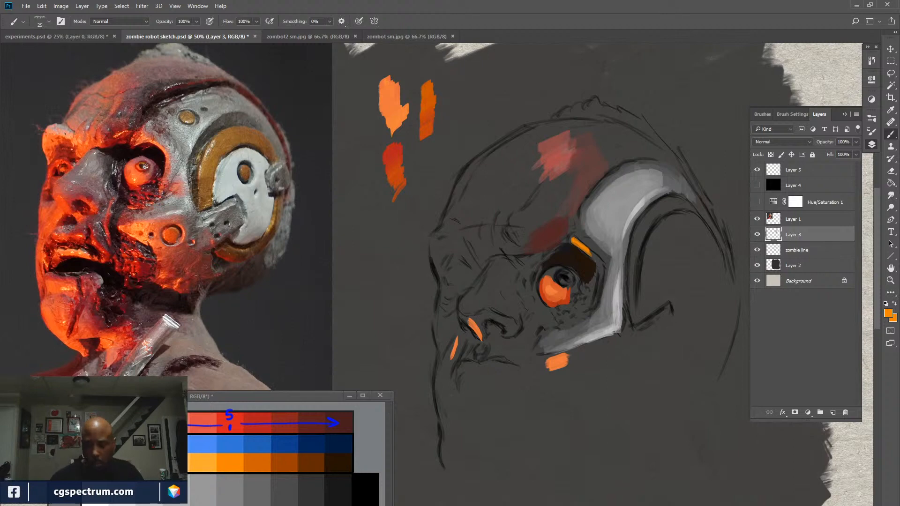
drag(572, 238, 552, 247)
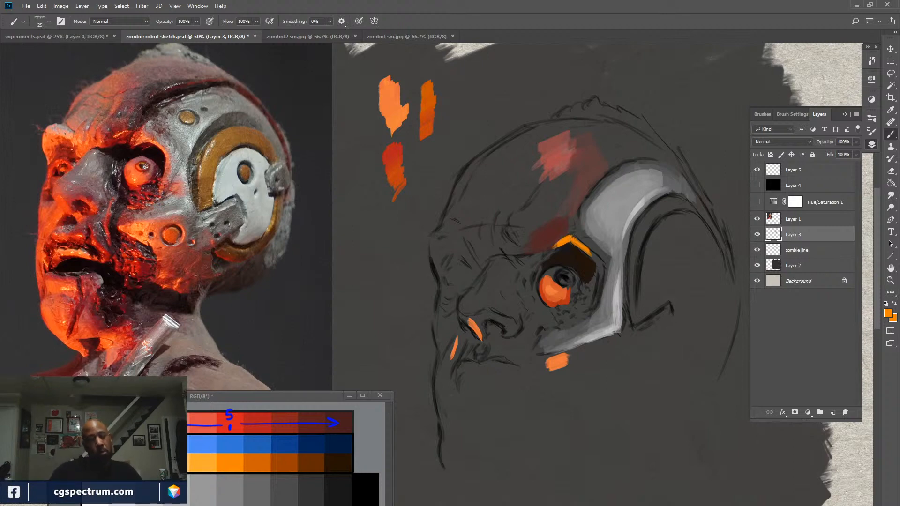
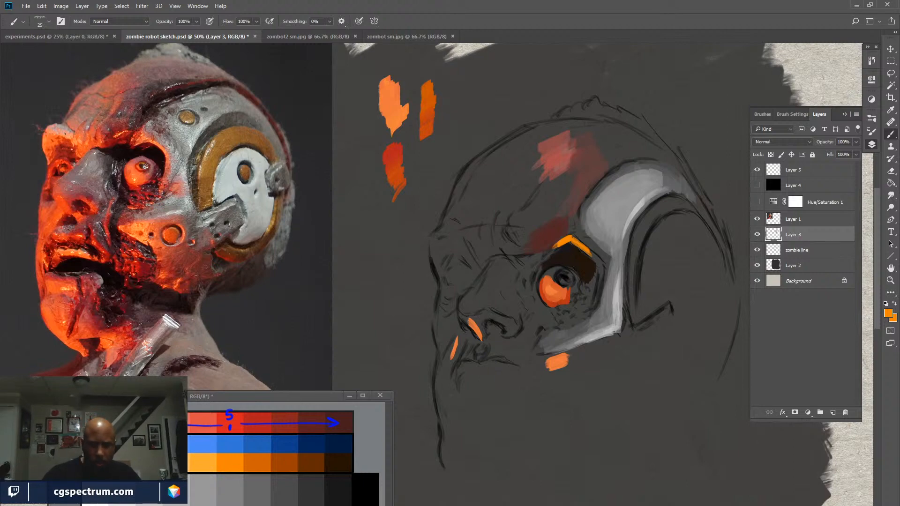
Check the value of the reference eyeball's shaded side in the colour picker with the grayscale Color layer shown.
alt+click(569, 293)
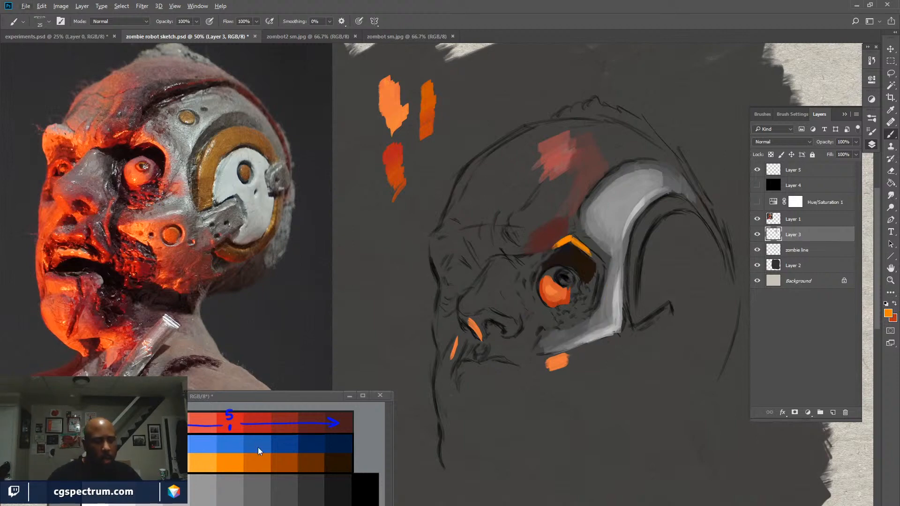
alt+click(231, 442)
click(757, 185)
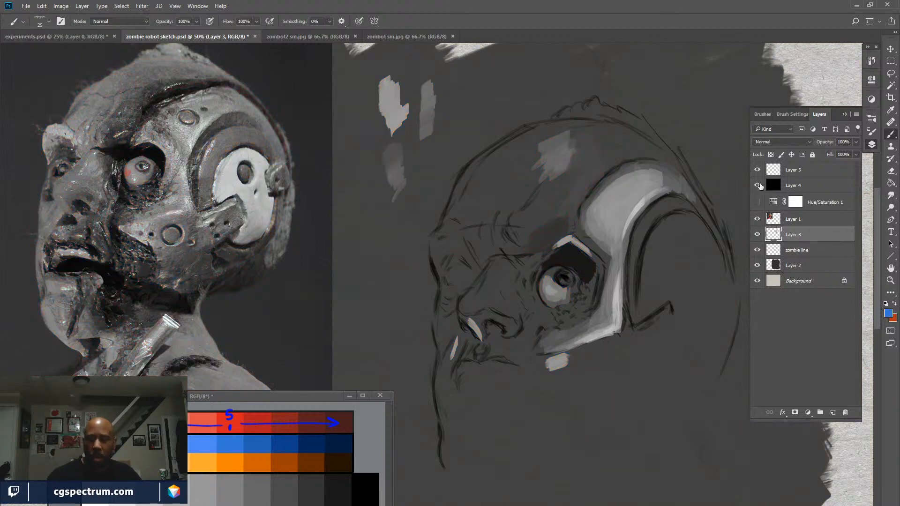
key(i)
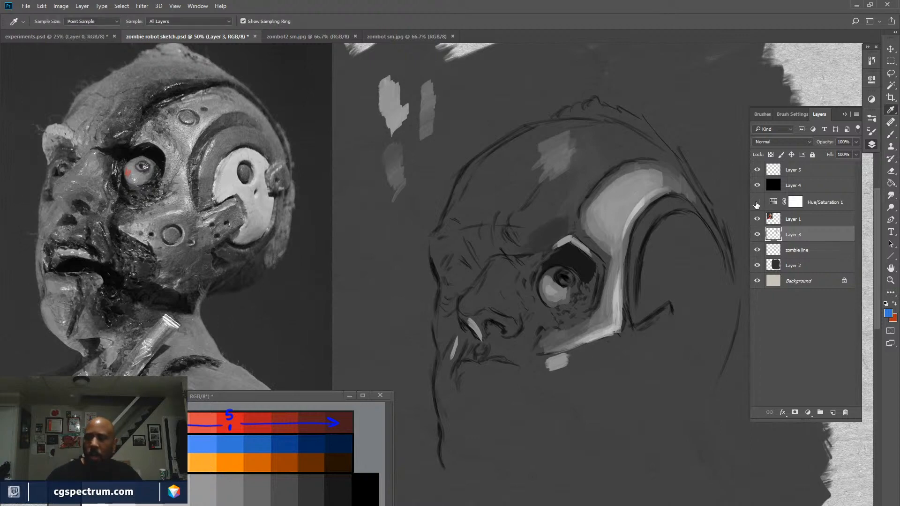
click(154, 166)
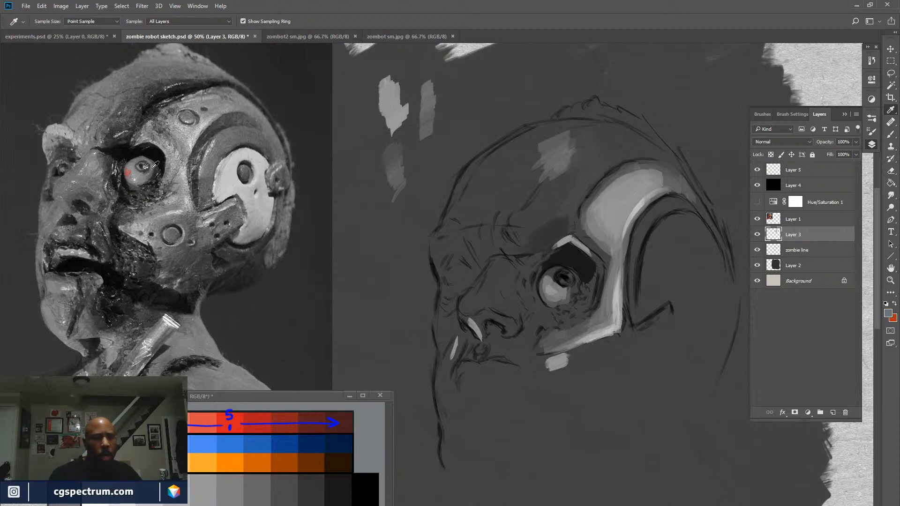
click(154, 165)
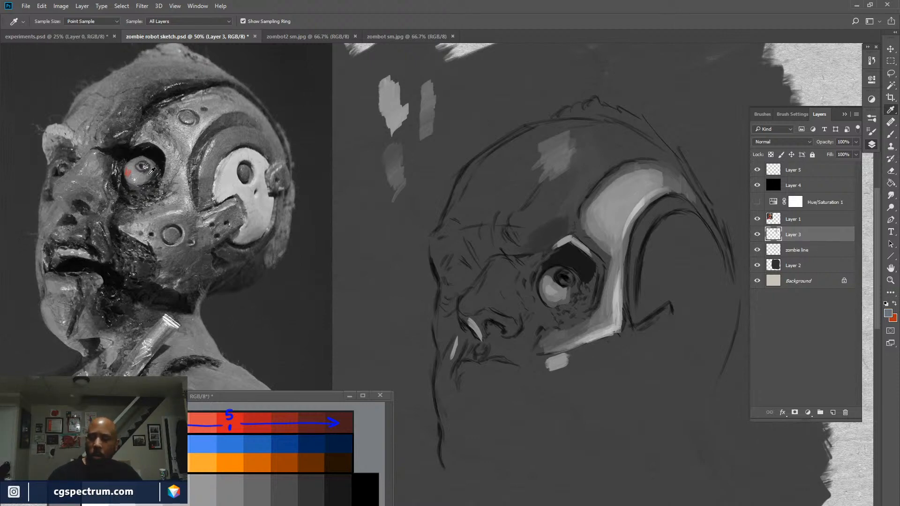
click(887, 314)
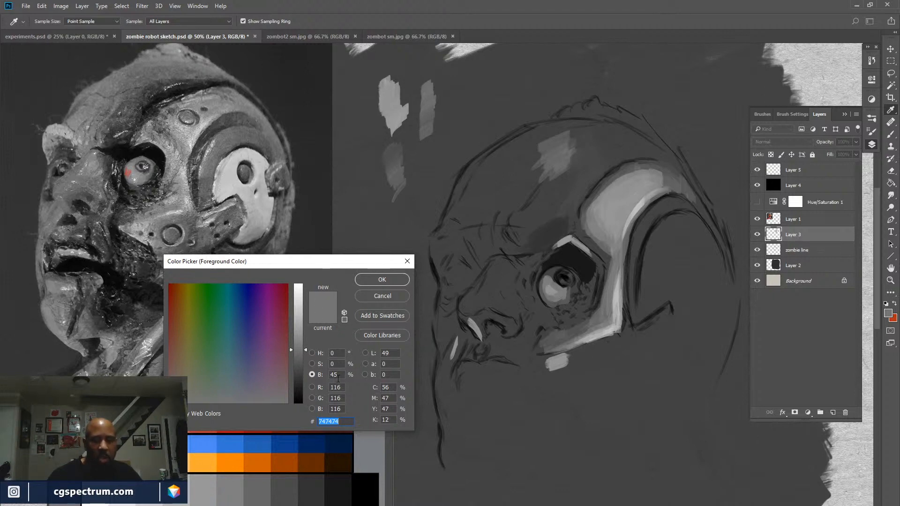
click(382, 296)
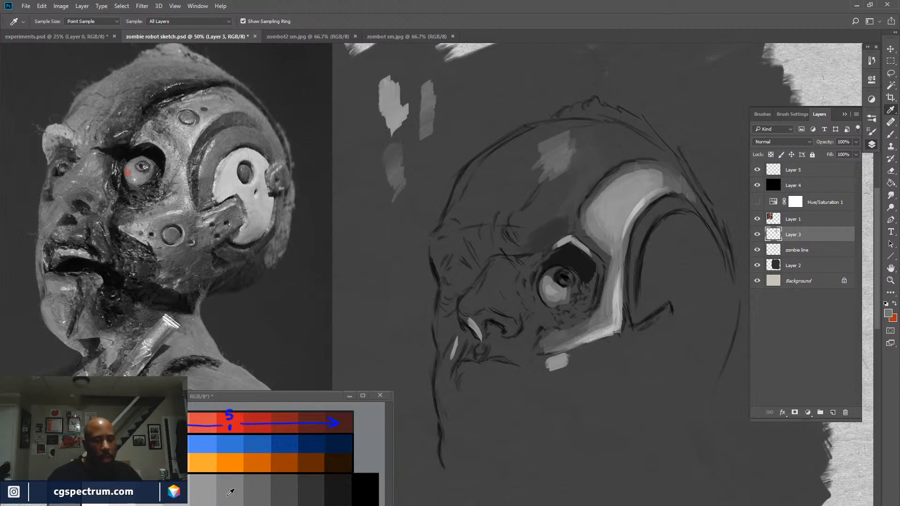
Hide the grayscale Color layer and paint the eyeball's shaded side with the sampled mid grey.
click(758, 185)
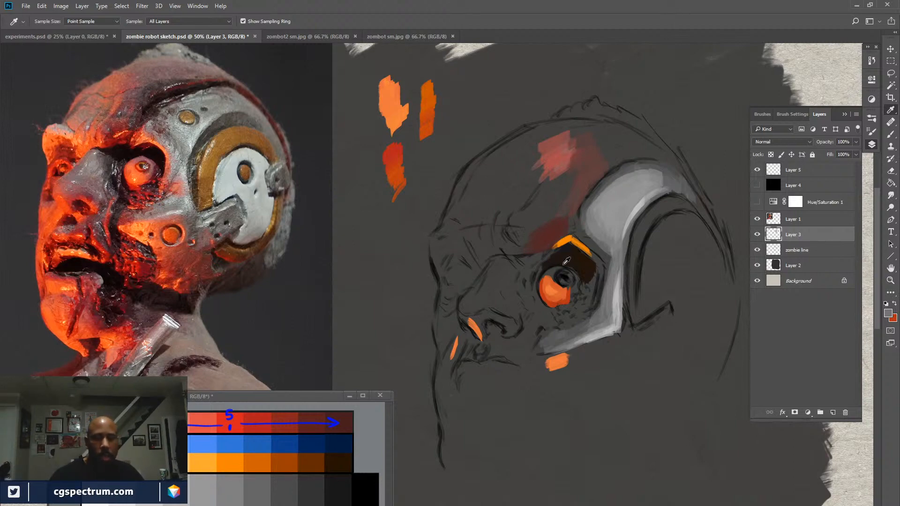
key(b)
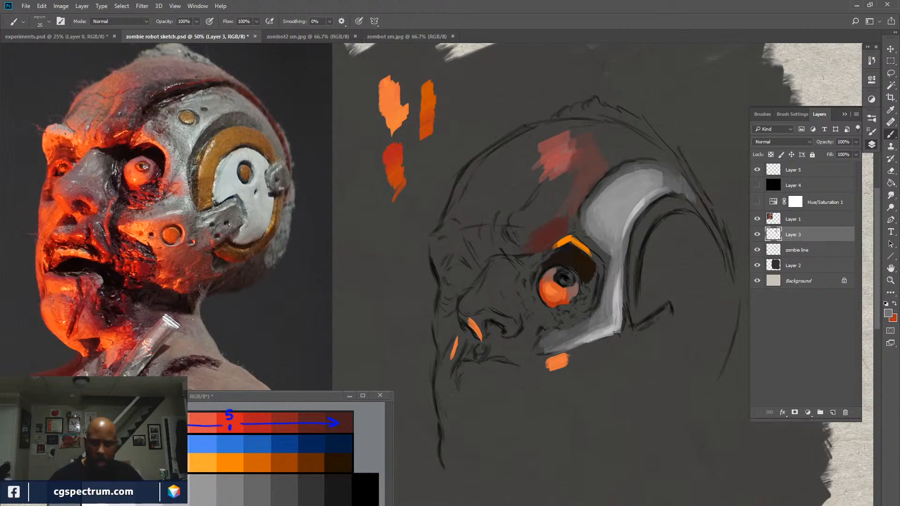
key(x)
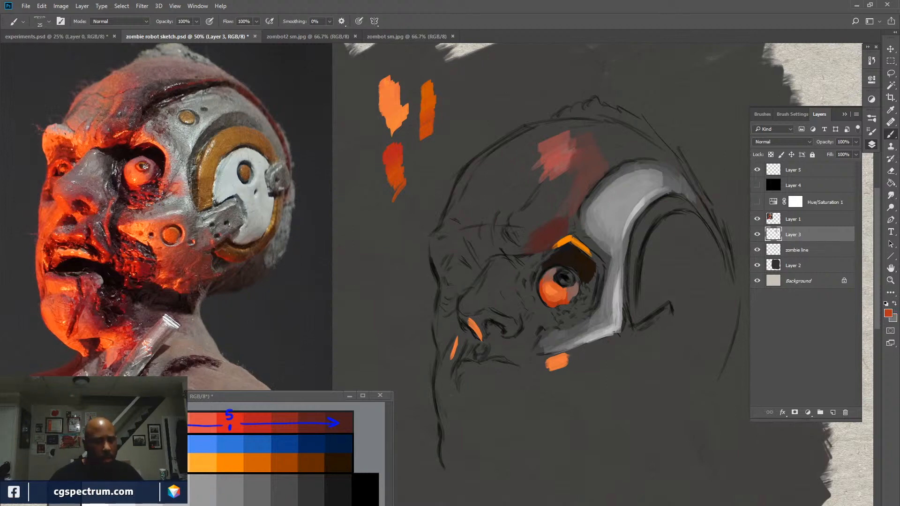
Sample the palette's mid red and mid blue and mix a blue-to-violet swatch beside the sketch with a larger brush.
alt+click(261, 429)
key(x)
alt+click(261, 443)
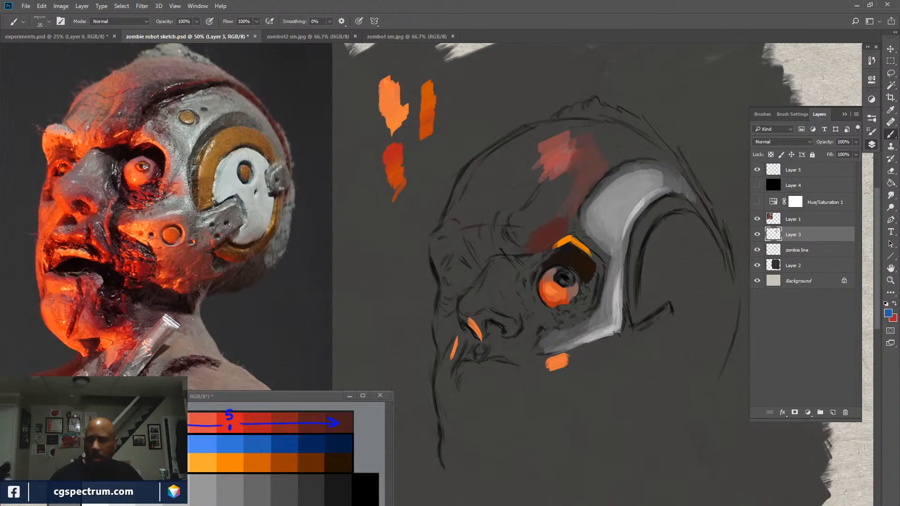
key(bracketright)
key(bracketright)
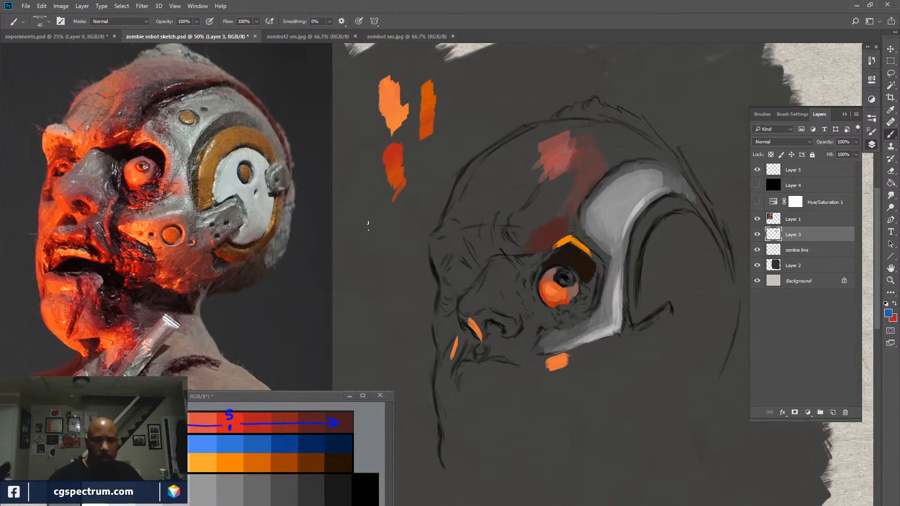
mouse_move(377, 214)
mouse_down()
mouse_move(366, 249)
mouse_move(377, 271)
mouse_move(391, 274)
mouse_up()
Sample the mixed violet and a palette grey, and tint the eyeball's shaded side muted violet with a size 40 brush.
alt+click(376, 254)
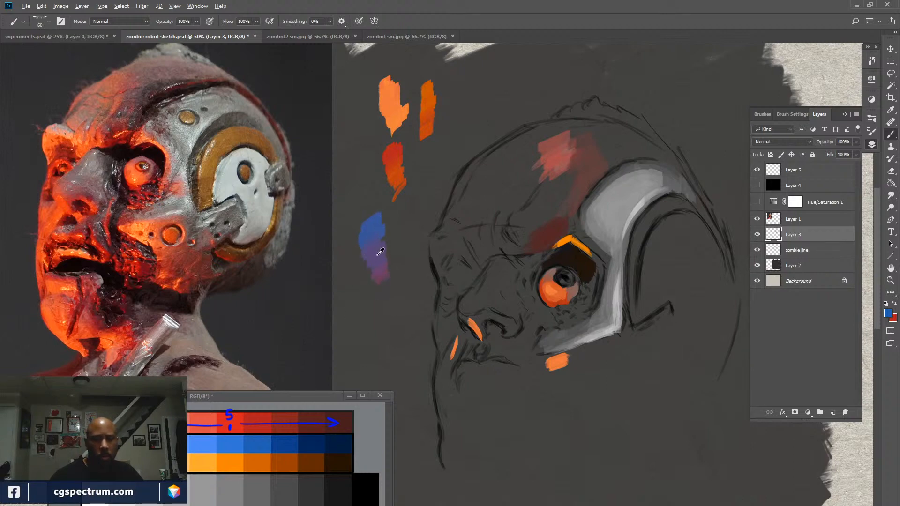
key(x)
alt+click(253, 490)
key(x)
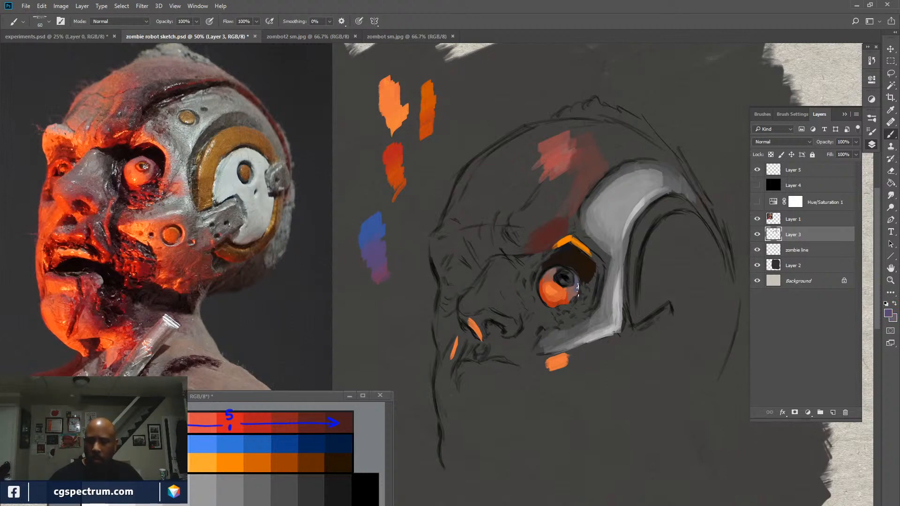
key(bracketleft)
key(bracketleft)
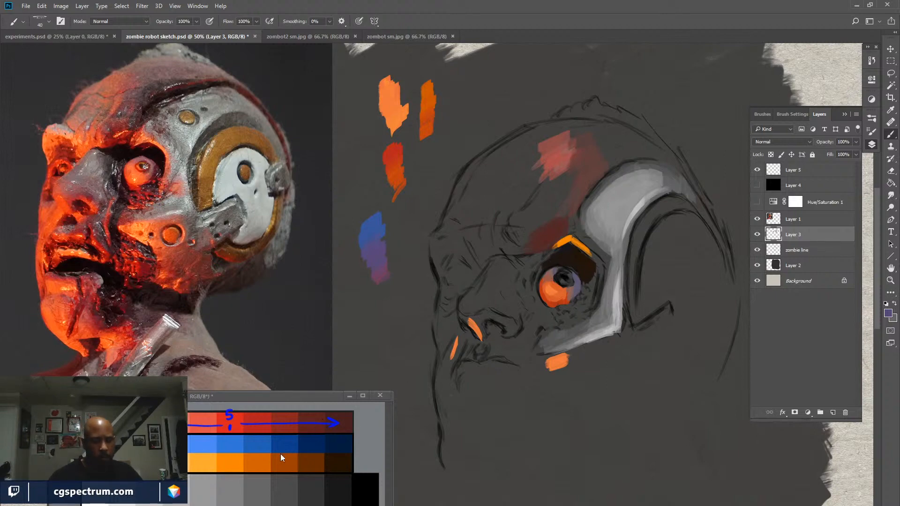
Sample the palette's dark red and darkest orange, and paint the socket shadow beside and below the eye with dark red accents.
alt+click(314, 429)
alt+click(327, 468)
mouse_move(571, 305)
mouse_down()
mouse_move(573, 315)
mouse_move(578, 295)
mouse_up()
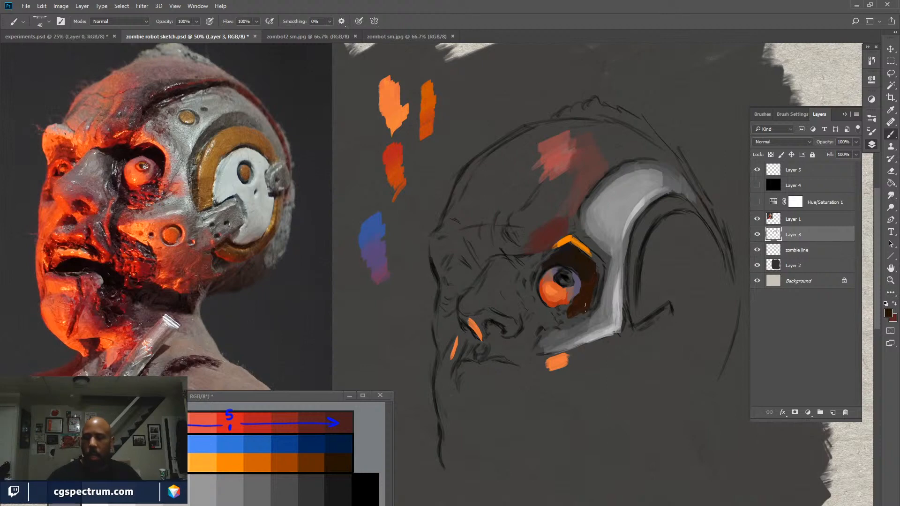
mouse_move(583, 314)
mouse_down()
mouse_move(558, 311)
mouse_move(556, 298)
mouse_move(559, 319)
mouse_up()
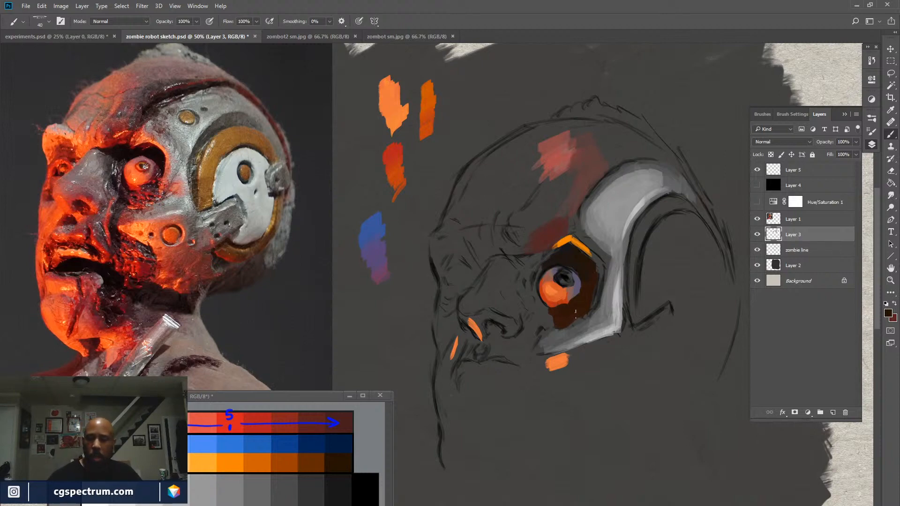
key(x)
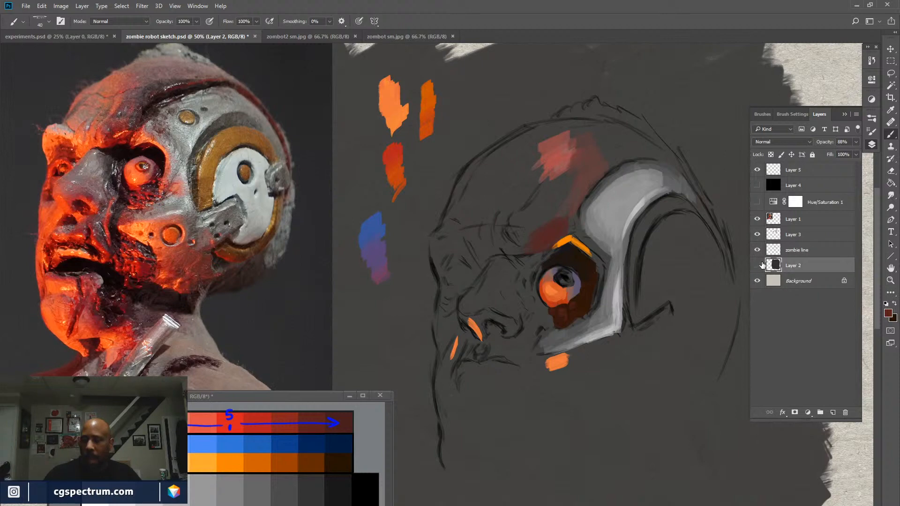
Raise Layer 2's opacity to 100% and compare the painting with that dark backdrop hidden and shown.
click(757, 265)
click(757, 265)
drag(823, 144, 858, 144)
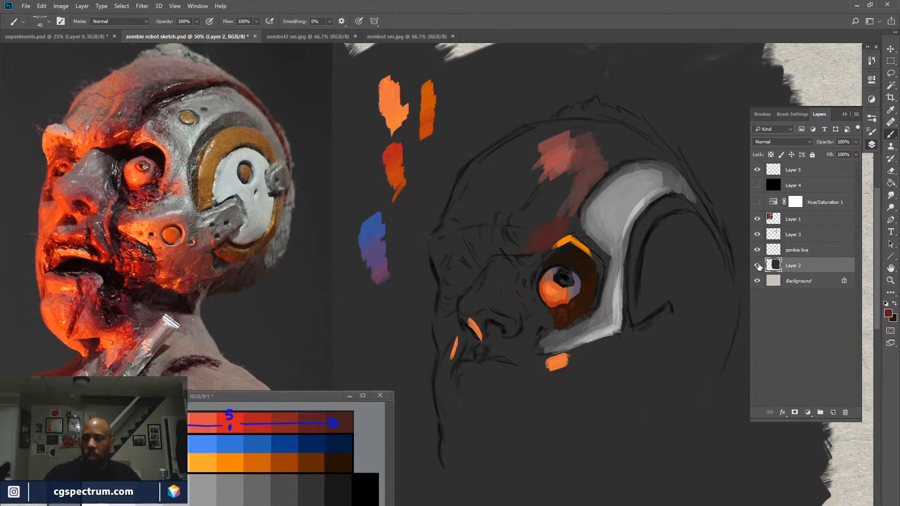
click(757, 265)
click(757, 266)
click(758, 266)
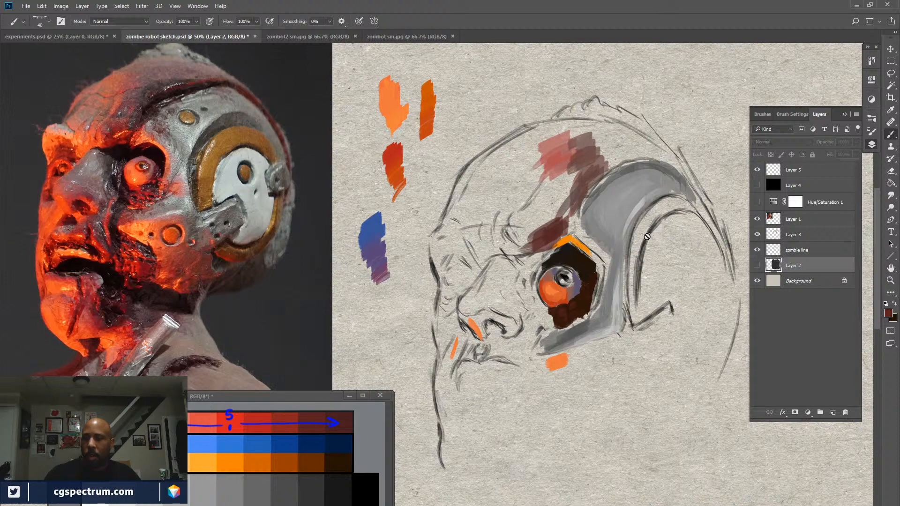
click(757, 266)
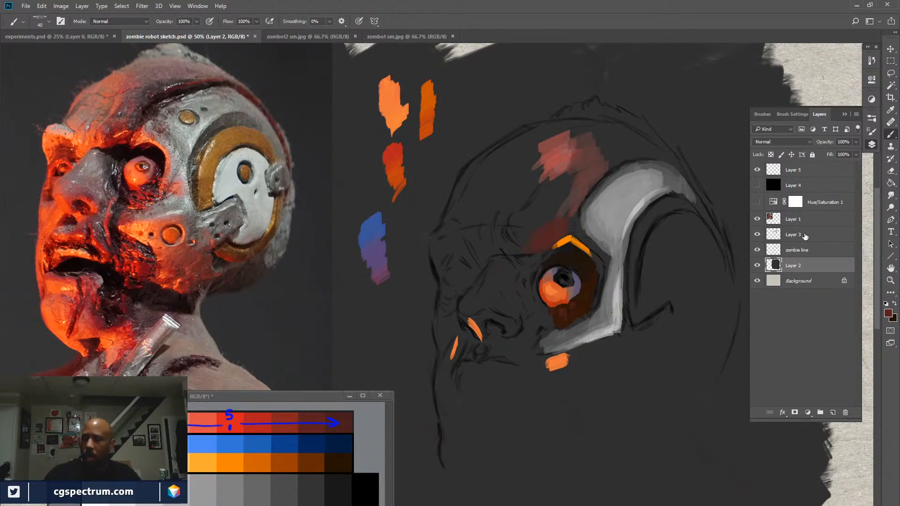
Add a new layer above Layer 2 and block in the nose, cheek and brow with dark red using a size 200 brush.
click(827, 411)
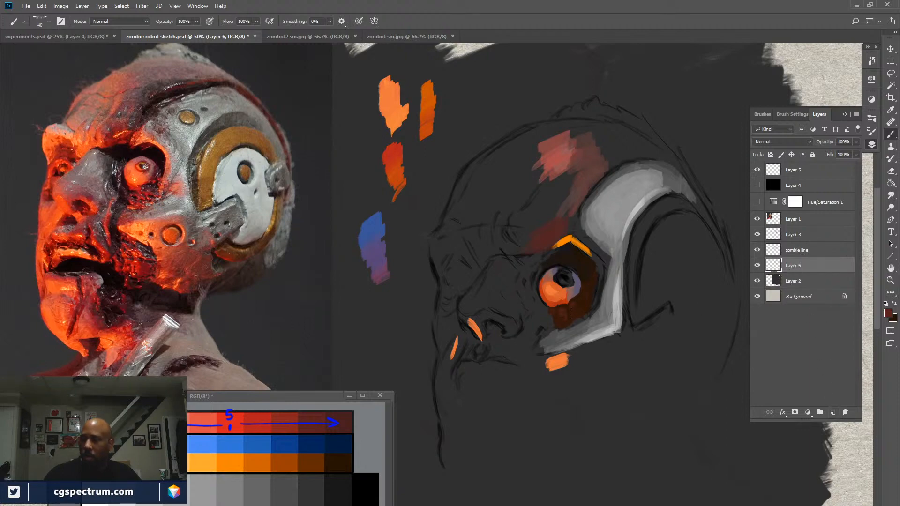
key(bracketright)
key(bracketright)
key(bracketright)
key(bracketright)
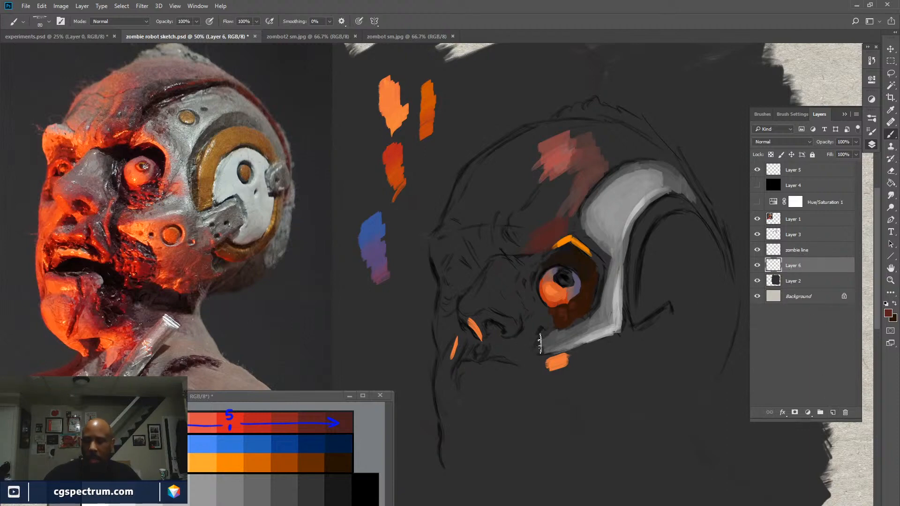
key(bracketright)
key(bracketright)
key(bracketright)
key(bracketright)
key(bracketright)
key(bracketright)
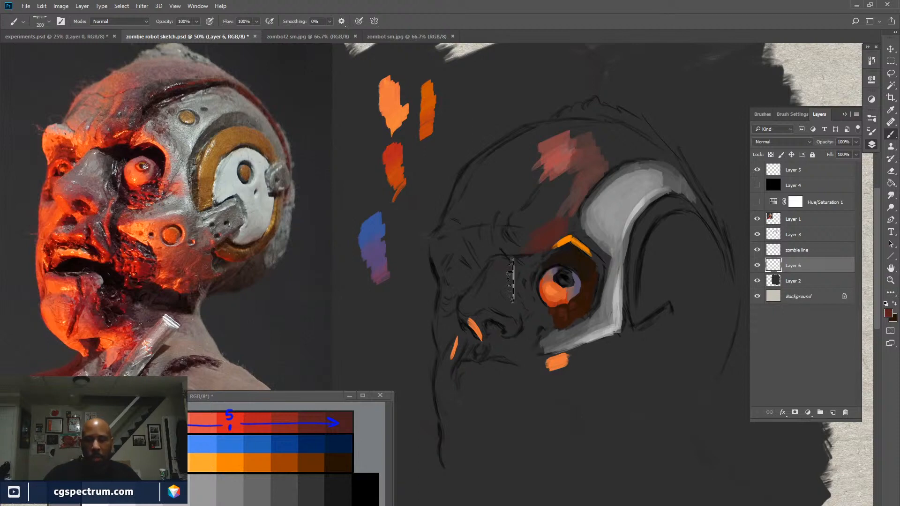
mouse_move(511, 280)
mouse_down()
mouse_move(534, 325)
mouse_move(515, 312)
mouse_move(515, 296)
mouse_move(530, 264)
mouse_move(538, 269)
mouse_move(524, 324)
mouse_move(544, 329)
mouse_move(513, 364)
mouse_move(525, 376)
mouse_move(501, 338)
mouse_move(524, 361)
mouse_move(551, 331)
mouse_move(537, 360)
mouse_move(506, 351)
mouse_move(527, 363)
mouse_move(529, 401)
mouse_move(548, 402)
mouse_move(518, 377)
mouse_move(509, 344)
mouse_move(475, 333)
mouse_move(485, 306)
mouse_move(472, 309)
mouse_move(464, 293)
mouse_move(481, 285)
mouse_move(522, 226)
mouse_move(538, 231)
mouse_move(535, 223)
mouse_move(563, 200)
mouse_up()
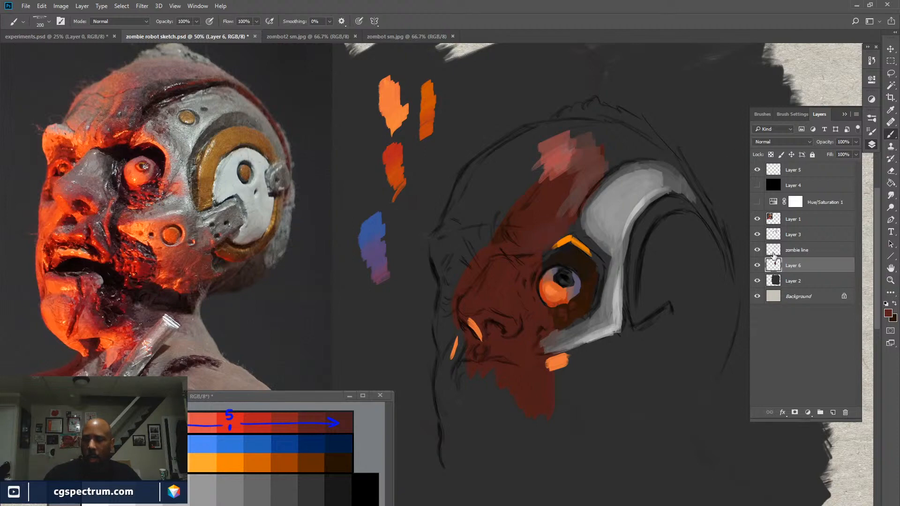
Hide the dark red block-in layer, check the contents of the zombie line layer and Layer 3, and make Layer 3 active.
click(757, 265)
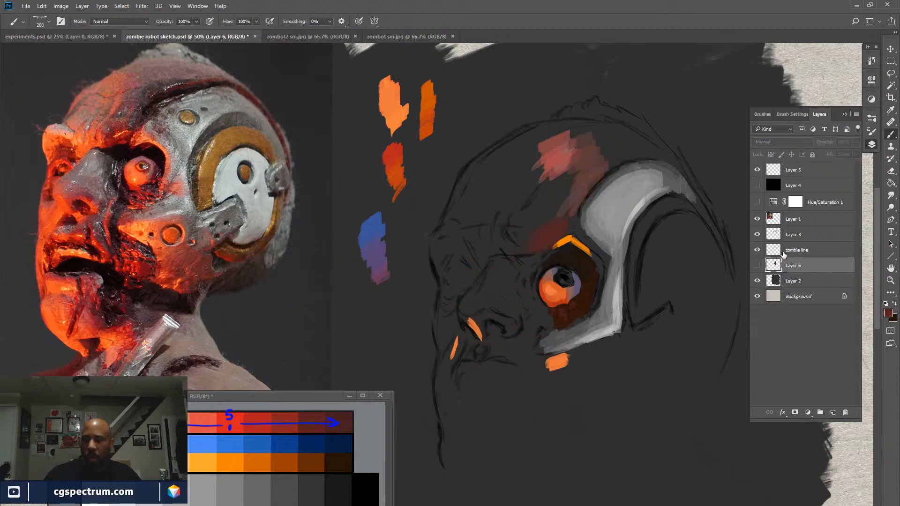
click(798, 253)
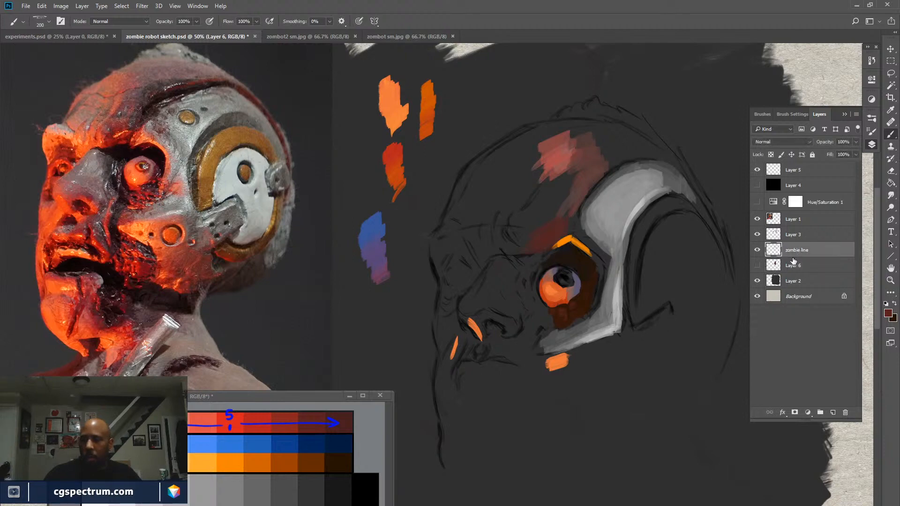
click(758, 251)
click(757, 251)
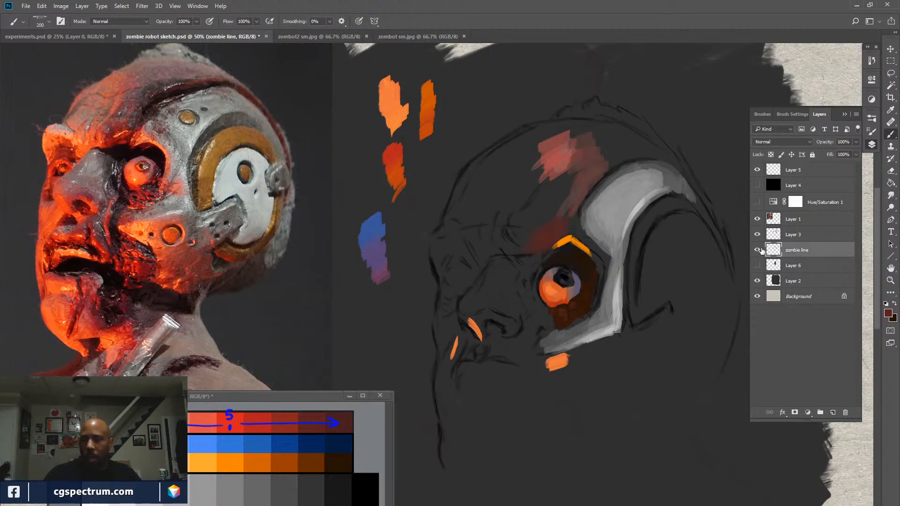
click(802, 235)
click(757, 235)
click(757, 235)
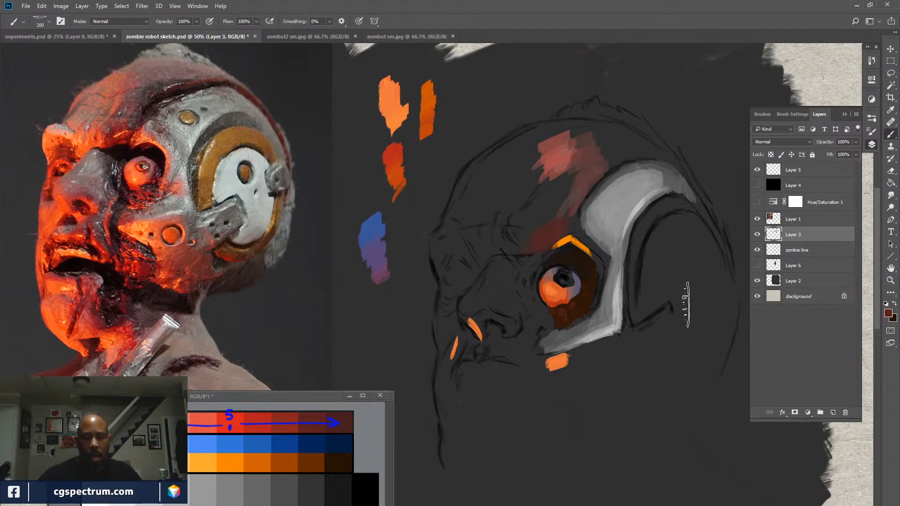
Sample the dark socket colour and extend the shadow around the nose side of the eye with a size 45 brush.
key(bracketleft)
key(bracketleft)
key(bracketleft)
key(bracketleft)
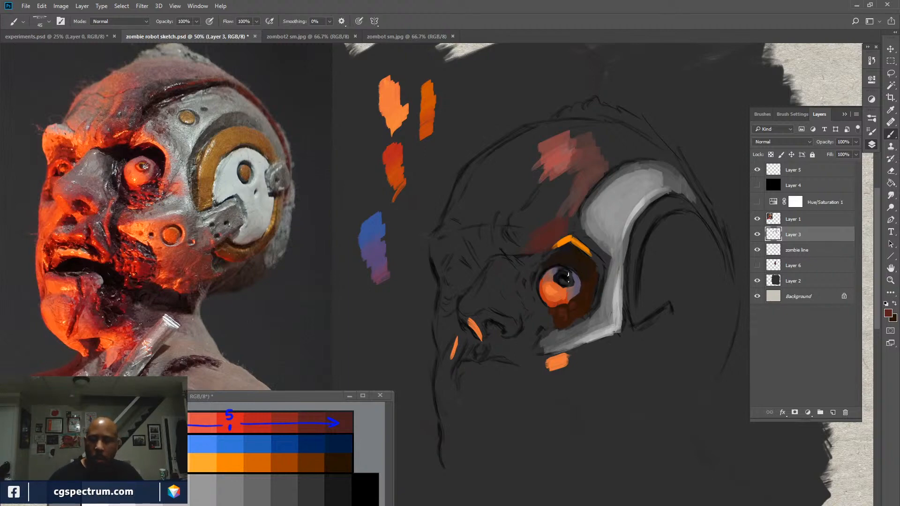
alt+click(556, 277)
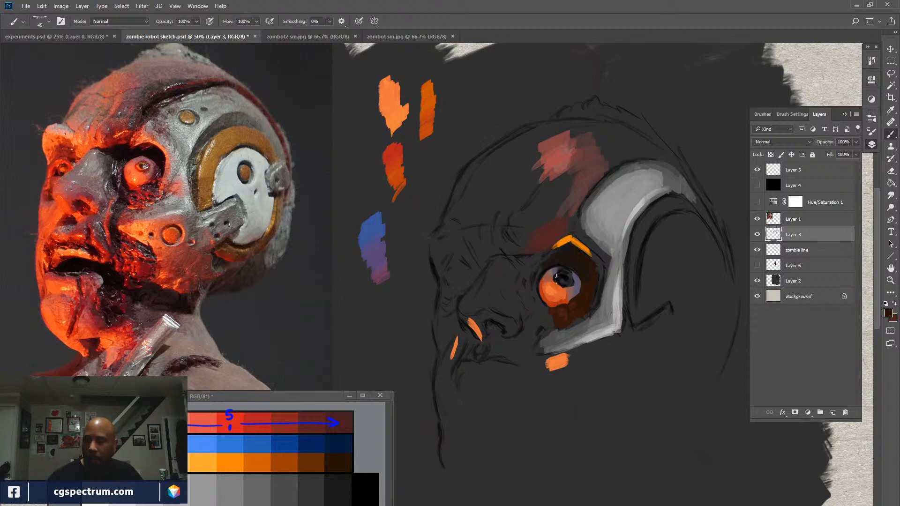
alt+click(580, 255)
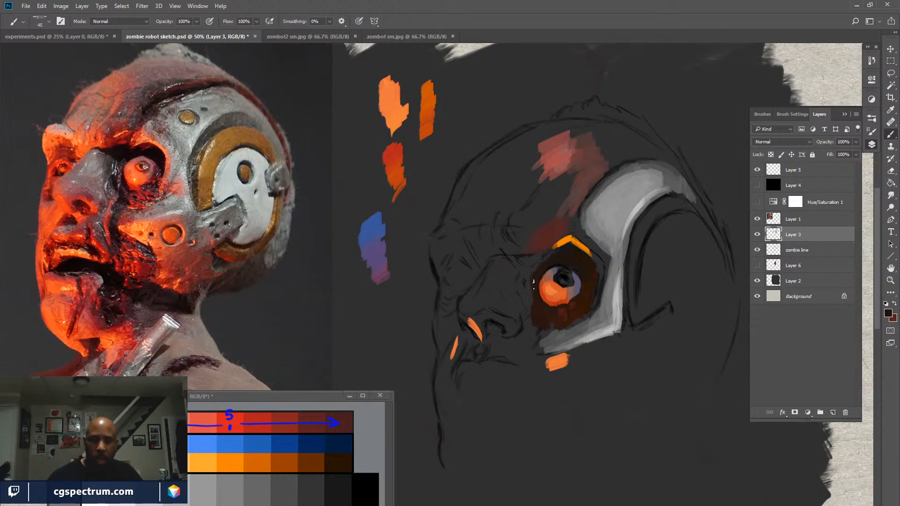
drag(539, 261, 529, 269)
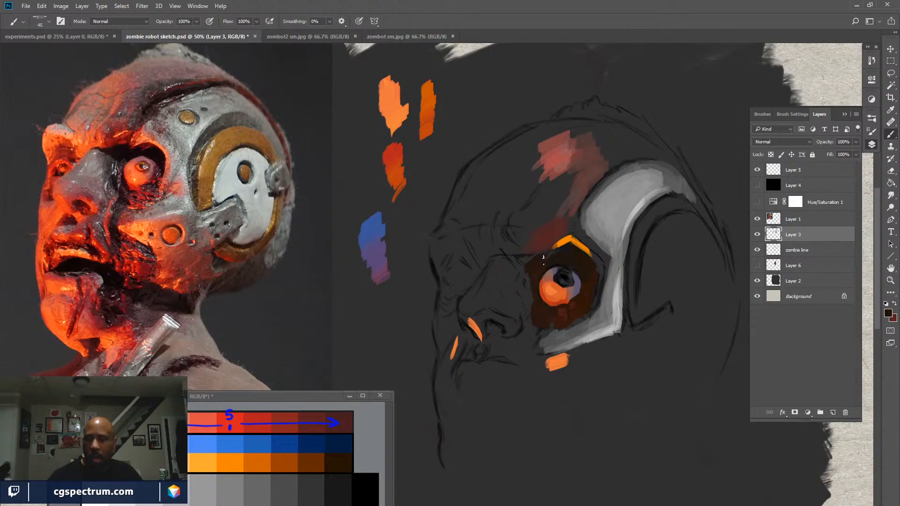
Sample the palette's black and darken the upper part of the eye socket above the eyeball.
key(x)
key(x)
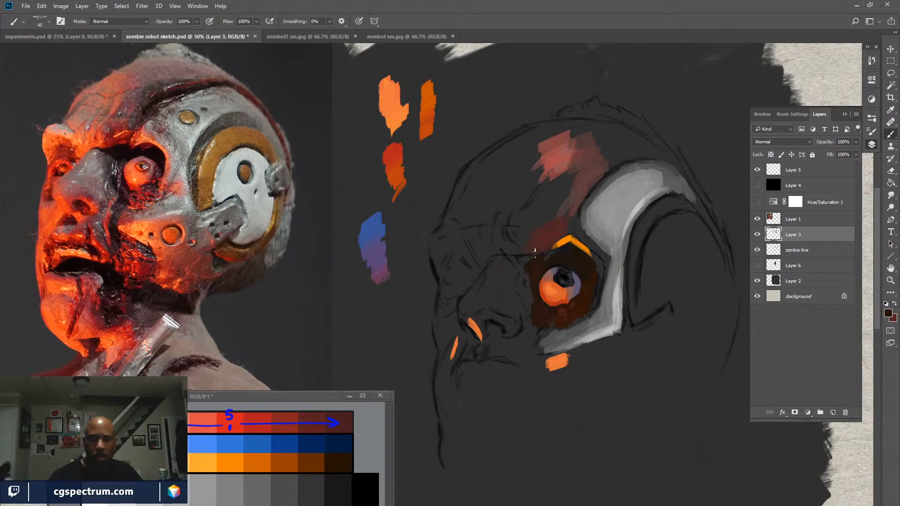
key(x)
alt+click(358, 489)
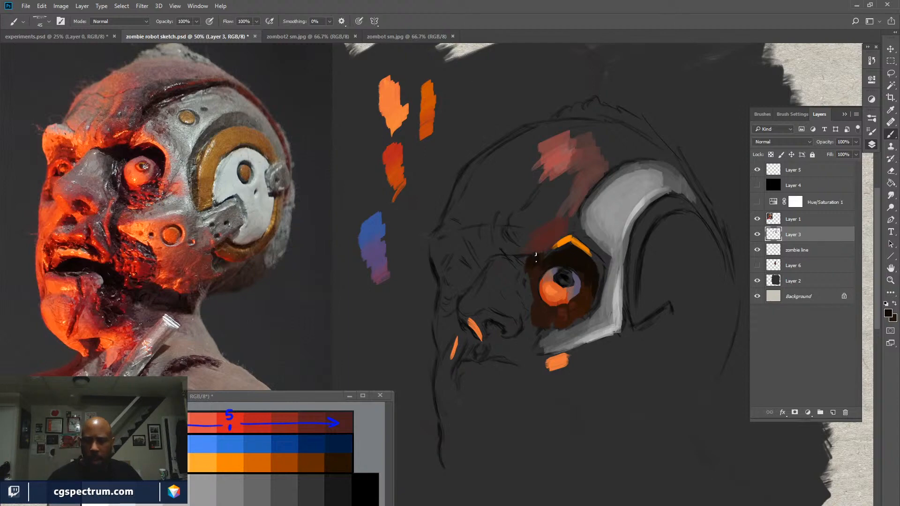
Extend the black shadow from the eye socket's inner corner toward the bridge of the nose.
drag(520, 257, 517, 266)
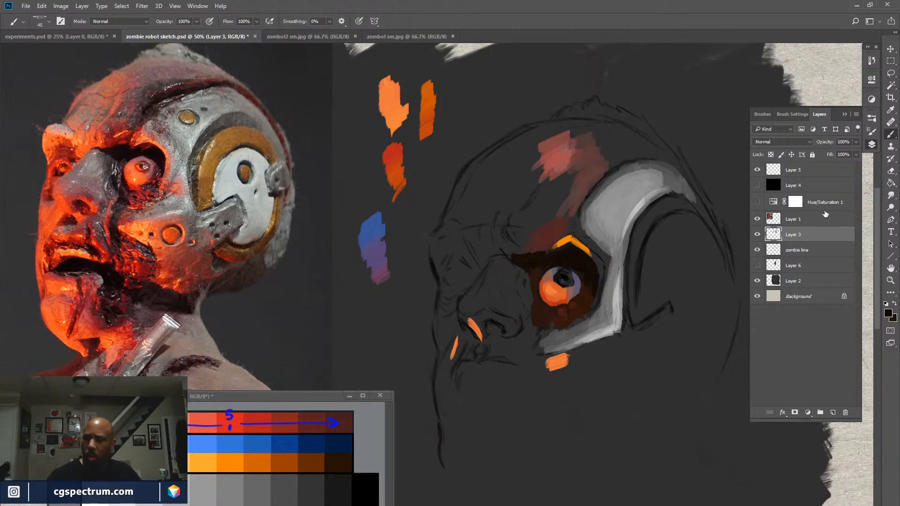
Show Layer 6, make it the active layer and remove its dark red block-in.
click(796, 265)
click(757, 265)
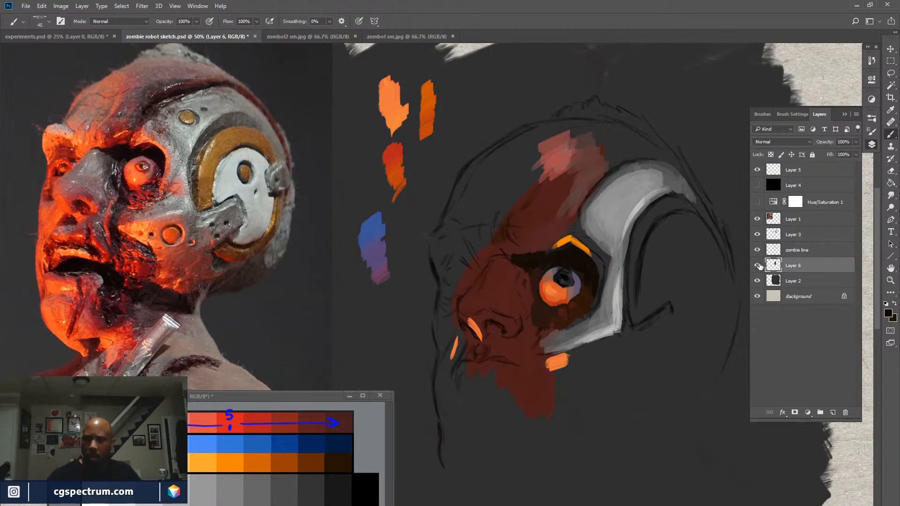
click(757, 265)
click(757, 265)
click(758, 265)
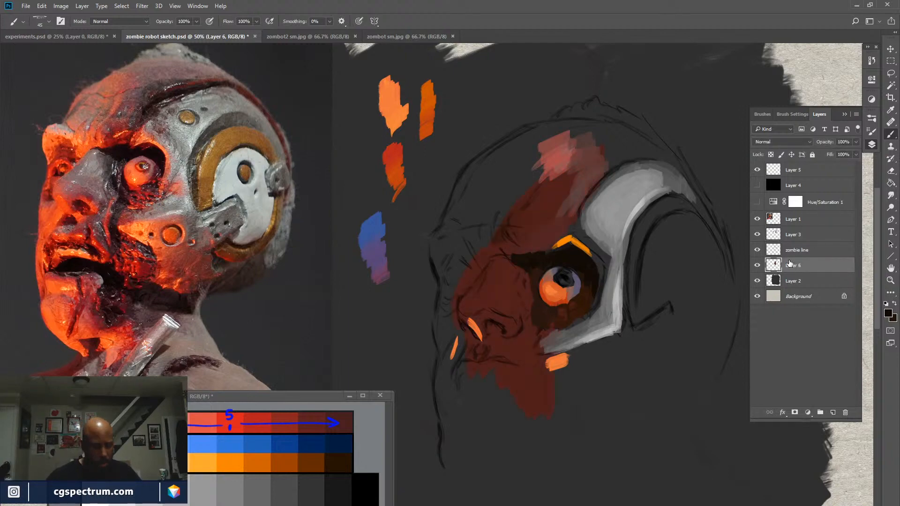
key(ctrl+z)
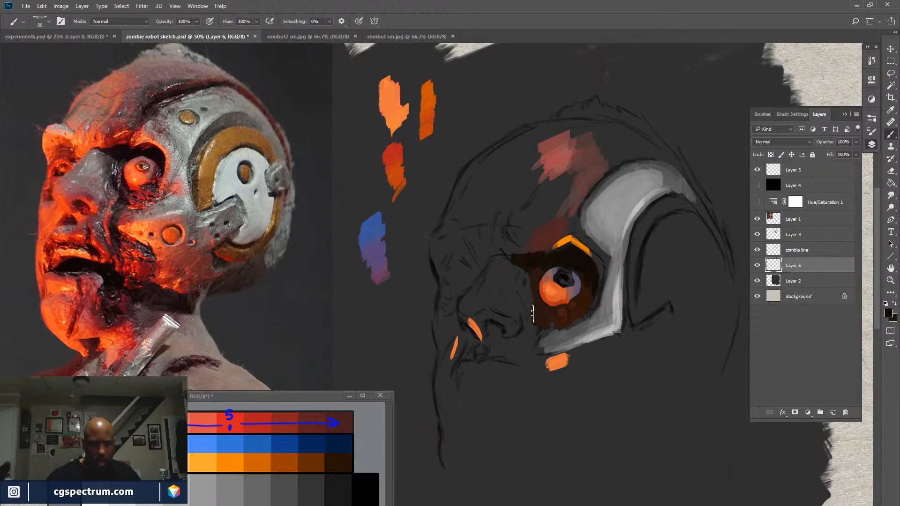
Sample the palette's blue and block in the nose side, cheek edge and temple with a size 100 brush at 52% opacity.
alt+click(248, 444)
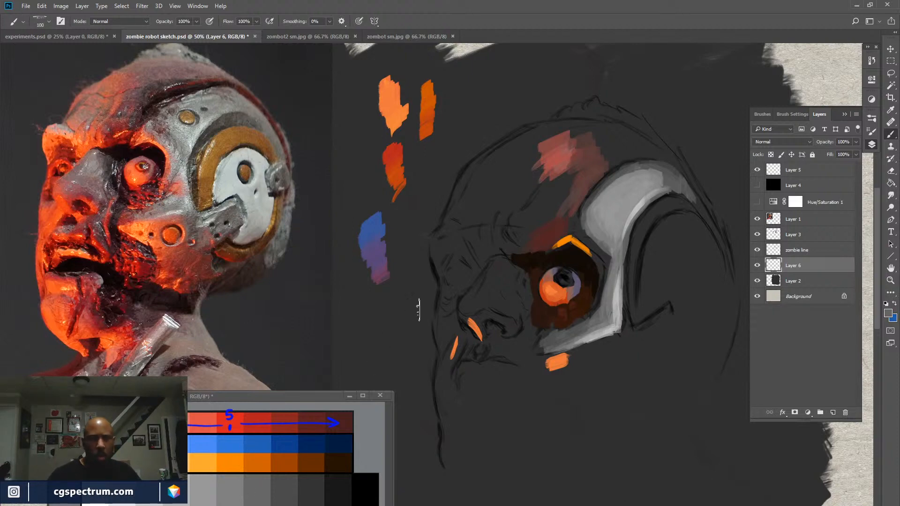
key(5)
key(2)
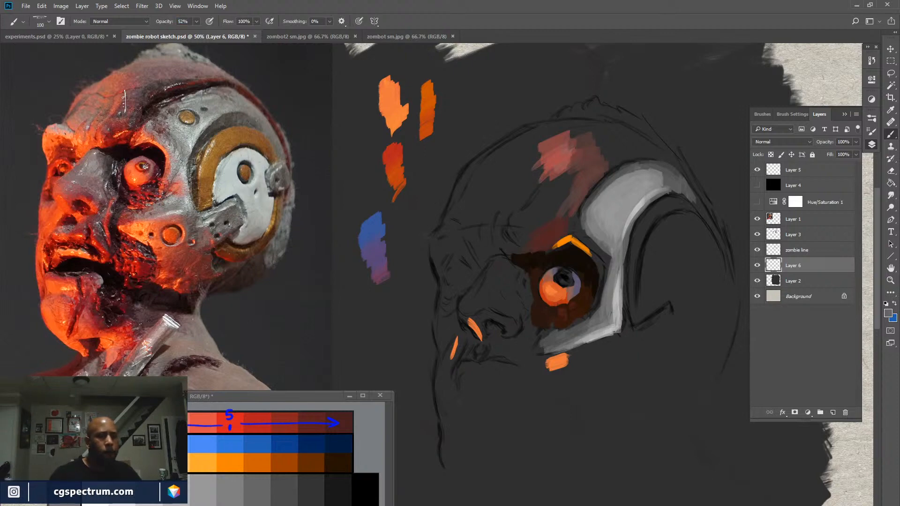
mouse_move(503, 279)
mouse_down()
mouse_move(525, 285)
mouse_move(502, 274)
mouse_move(514, 268)
mouse_move(505, 269)
mouse_move(525, 278)
mouse_move(494, 300)
mouse_move(517, 313)
mouse_move(488, 300)
mouse_move(521, 318)
mouse_move(532, 304)
mouse_move(535, 311)
mouse_move(503, 354)
mouse_move(527, 331)
mouse_up()
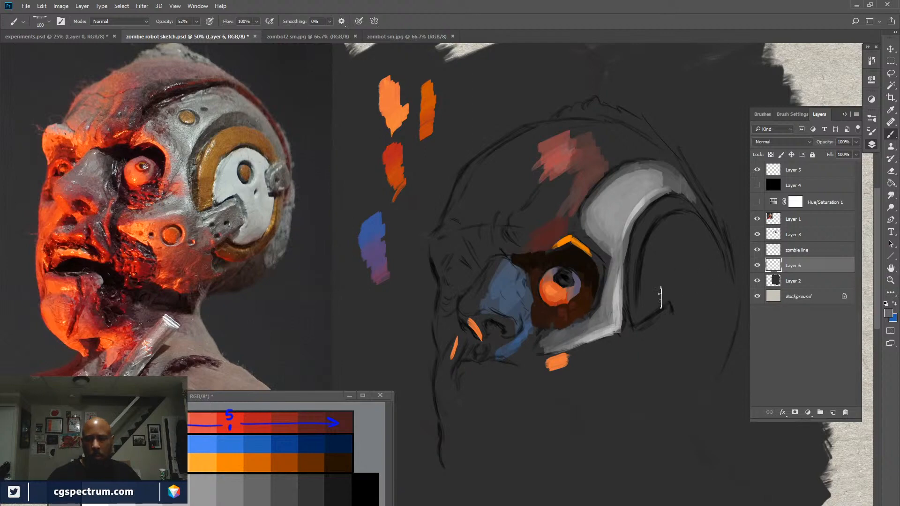
mouse_move(529, 224)
mouse_down()
mouse_move(560, 201)
mouse_move(562, 218)
mouse_move(573, 196)
mouse_move(563, 212)
mouse_move(557, 201)
mouse_move(588, 159)
mouse_move(579, 174)
mouse_move(641, 143)
mouse_move(605, 161)
mouse_move(633, 151)
mouse_move(603, 140)
mouse_move(646, 152)
mouse_move(628, 140)
mouse_move(643, 149)
mouse_move(592, 134)
mouse_up()
Sample the muted red beside the forehead patch and blend it over the temple, crown and nose bridge.
alt+click(589, 167)
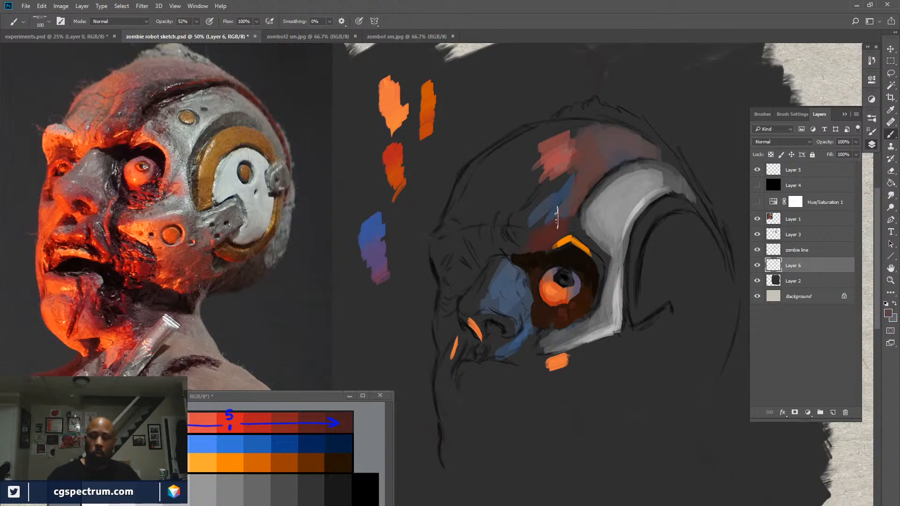
mouse_move(570, 171)
mouse_down()
mouse_move(551, 202)
mouse_move(575, 178)
mouse_move(542, 209)
mouse_move(609, 158)
mouse_move(590, 183)
mouse_move(630, 155)
mouse_up()
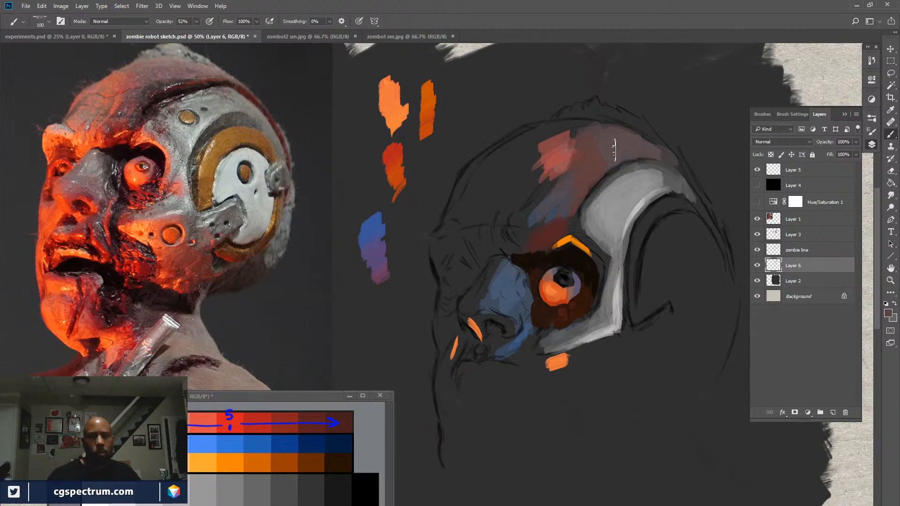
mouse_move(579, 145)
mouse_down()
mouse_move(571, 129)
mouse_move(514, 145)
mouse_up()
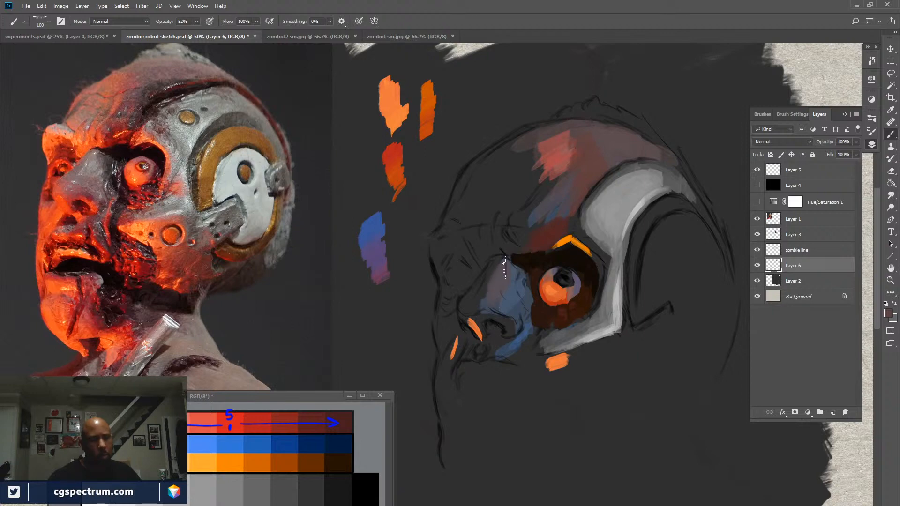
drag(474, 305, 487, 292)
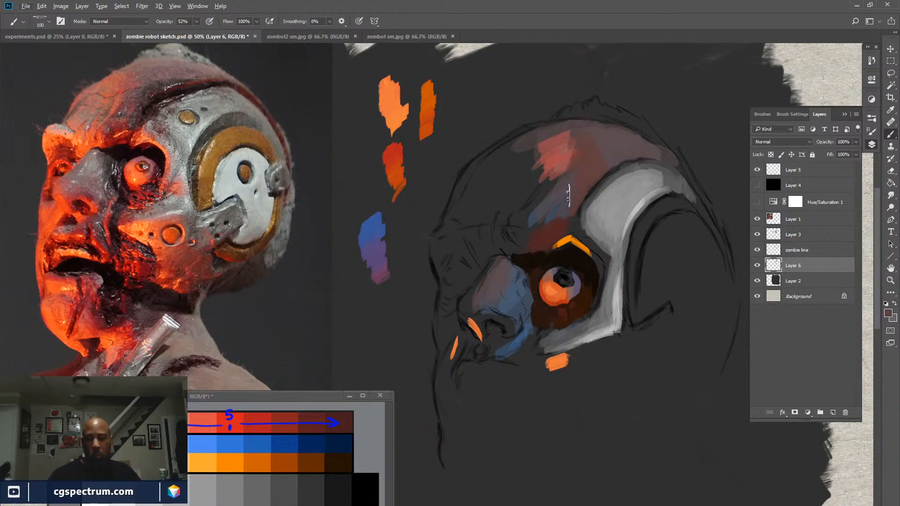
Mix a slightly darker, less saturated red-brown as the foreground colour and set a smaller brush at 70% opacity.
click(887, 314)
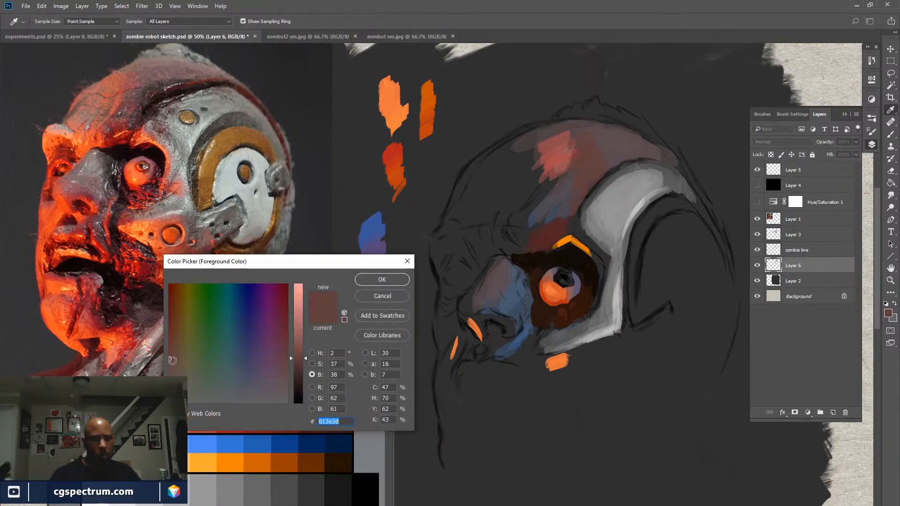
drag(170, 360, 170, 367)
drag(305, 362, 304, 364)
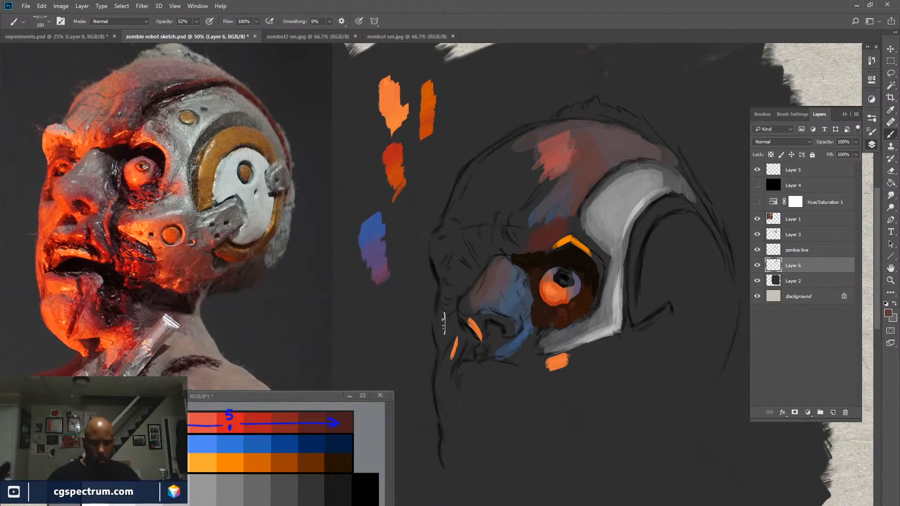
key(bracketleft)
key(7)
key(bracketleft)
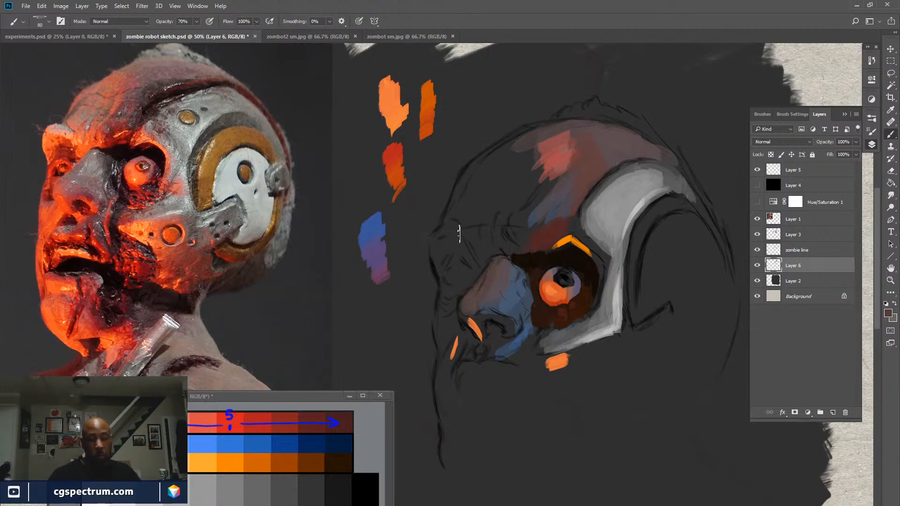
Mix a muted pink, hex 943d5a, starting from the sampled red swatch and paint it across the nose tip and nostril wing.
alt+click(390, 151)
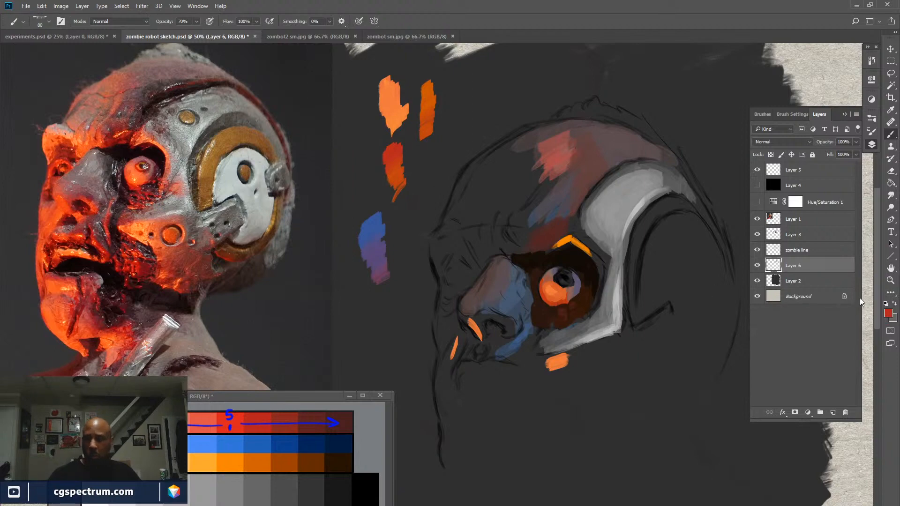
click(887, 314)
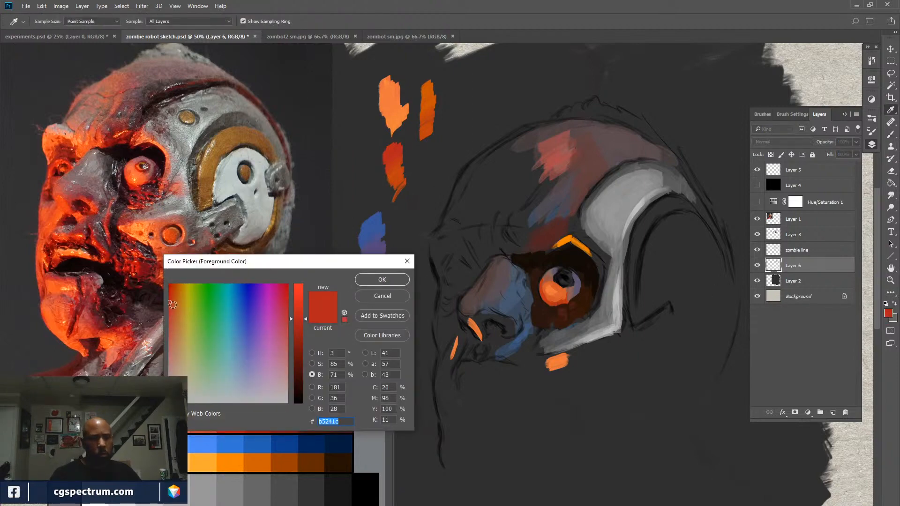
click(168, 303)
mouse_move(168, 303)
mouse_down()
mouse_move(283, 304)
mouse_move(305, 332)
mouse_up()
click(312, 364)
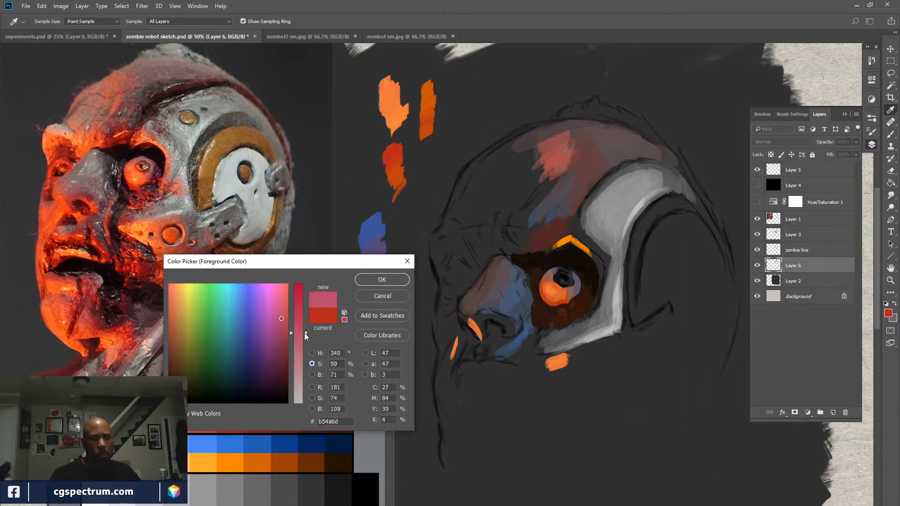
click(312, 374)
drag(305, 319, 305, 335)
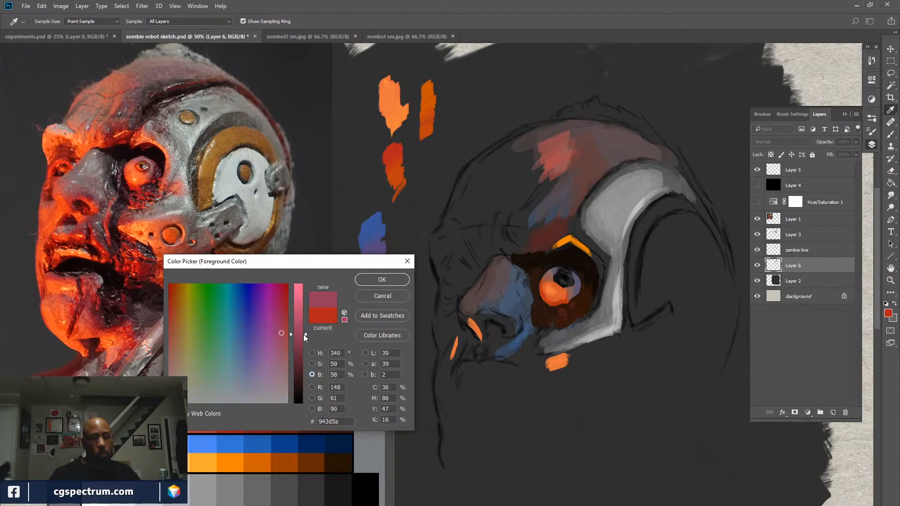
click(381, 280)
key(b)
drag(372, 244, 381, 280)
mouse_move(475, 297)
mouse_down()
mouse_move(485, 305)
mouse_move(468, 300)
mouse_move(470, 307)
mouse_move(502, 313)
mouse_up()
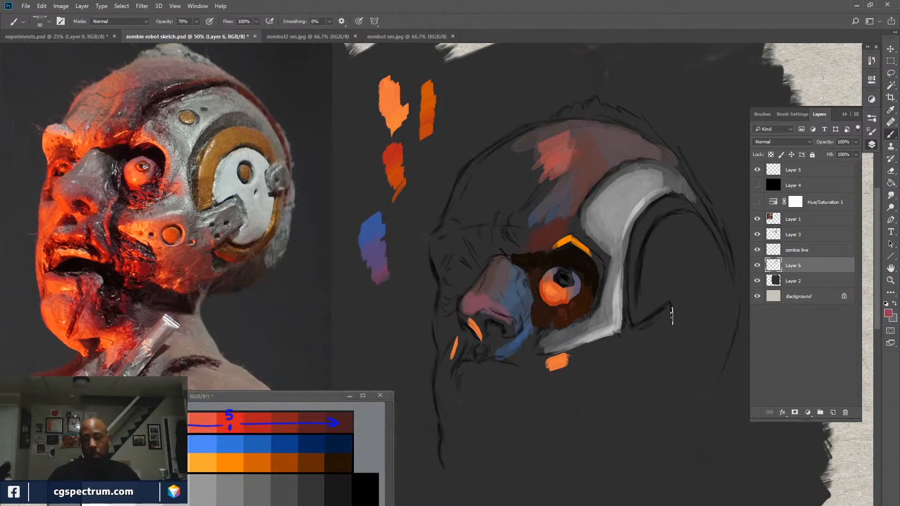
Sample dark and blue tones around the nose and shade the nostril wing, the nose side and the cheek beside it.
alt+click(496, 299)
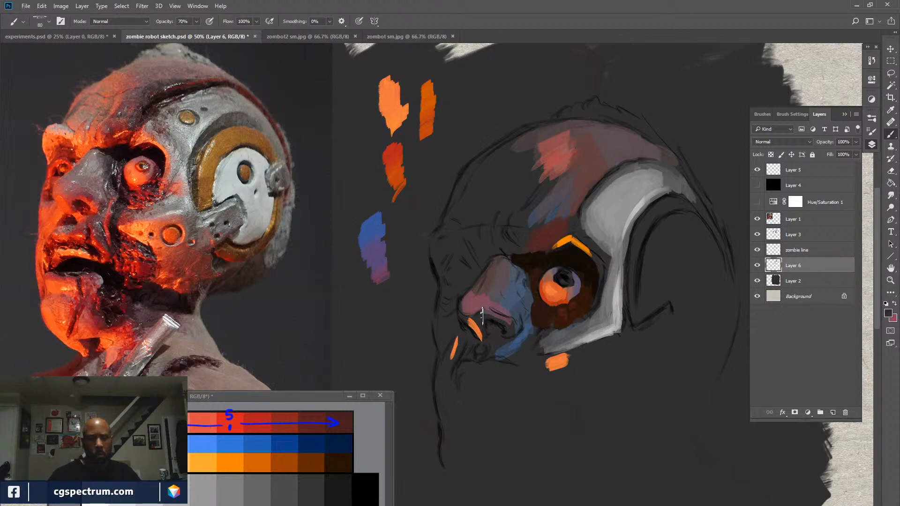
drag(483, 310, 513, 320)
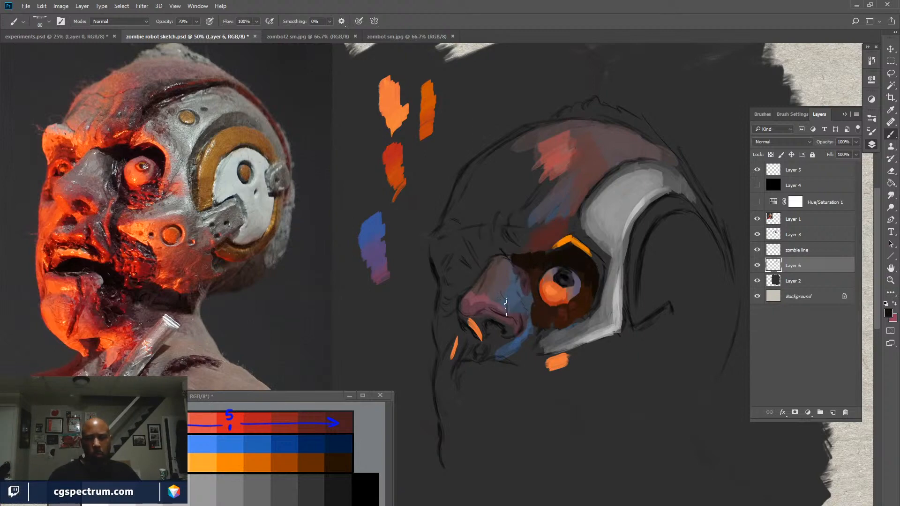
alt+click(512, 256)
alt+click(526, 281)
alt+click(521, 287)
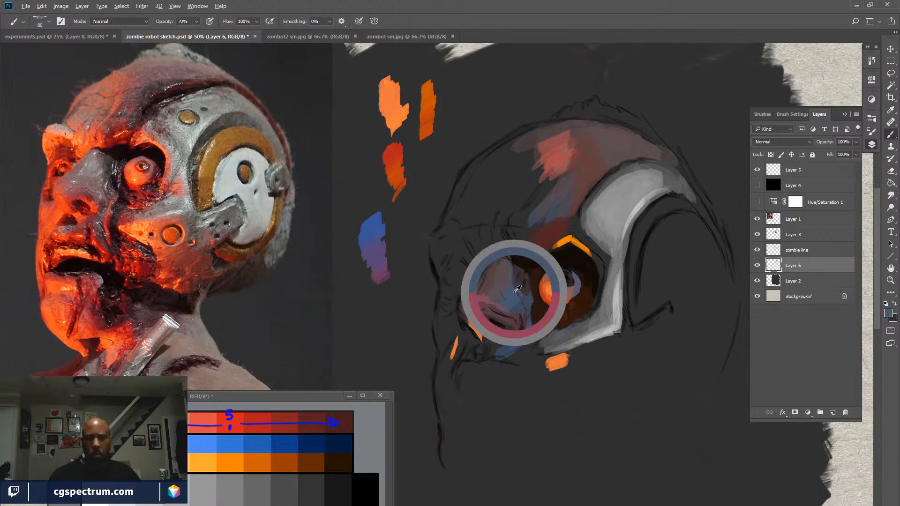
alt+click(526, 282)
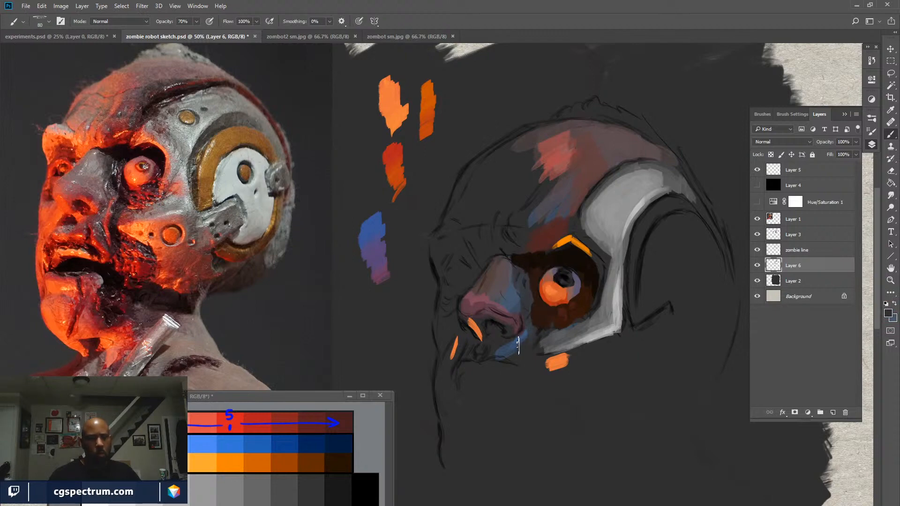
drag(530, 337, 518, 361)
Sample the orange-red swatch and paint the underside of the nose, around the nostrils and down to the lip.
alt+click(480, 303)
alt+click(397, 173)
mouse_move(511, 328)
mouse_down()
mouse_move(499, 338)
mouse_move(477, 319)
mouse_move(516, 323)
mouse_move(466, 321)
mouse_move(483, 341)
mouse_move(485, 329)
mouse_up()
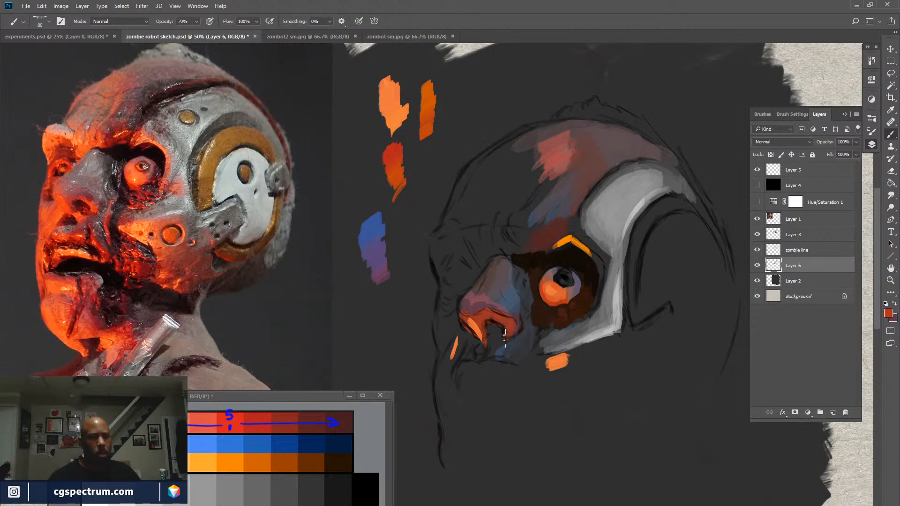
drag(488, 342, 510, 330)
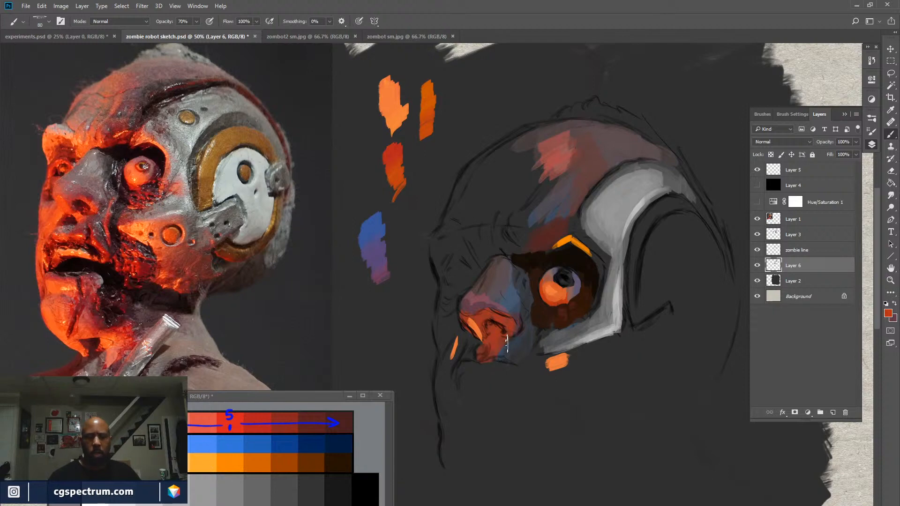
mouse_move(482, 343)
mouse_down()
mouse_move(469, 352)
mouse_move(492, 359)
mouse_up()
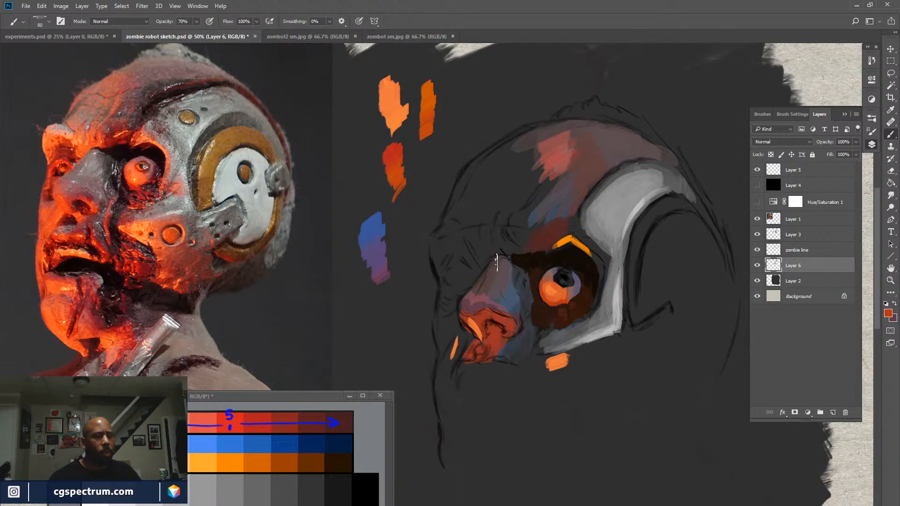
Paint orange-red between the brows, on the far cheek and along the upper lip.
mouse_move(488, 258)
mouse_down()
mouse_move(487, 251)
mouse_move(476, 252)
mouse_move(468, 234)
mouse_move(483, 255)
mouse_move(505, 249)
mouse_move(500, 241)
mouse_move(508, 247)
mouse_move(507, 228)
mouse_move(510, 246)
mouse_move(506, 230)
mouse_move(515, 250)
mouse_up()
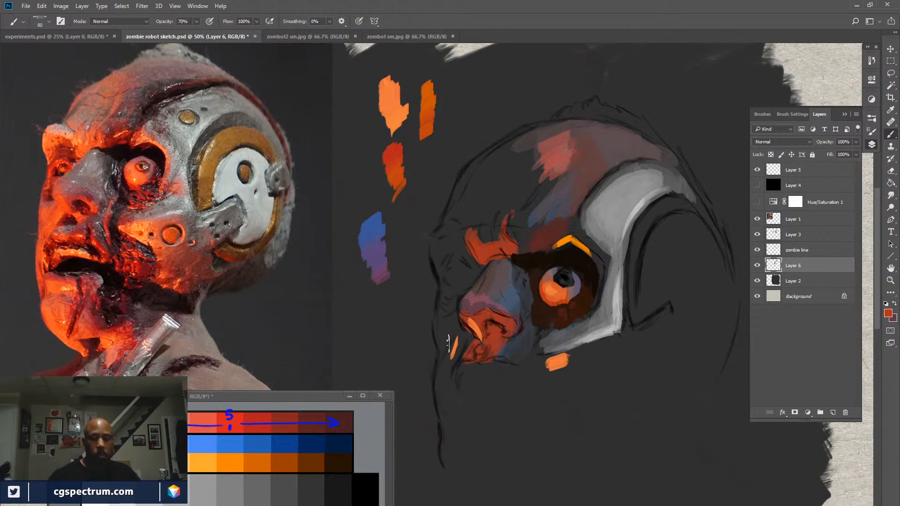
mouse_move(451, 327)
mouse_down()
mouse_move(442, 346)
mouse_move(457, 319)
mouse_move(446, 344)
mouse_move(455, 319)
mouse_move(445, 341)
mouse_move(437, 322)
mouse_move(440, 344)
mouse_move(439, 314)
mouse_up()
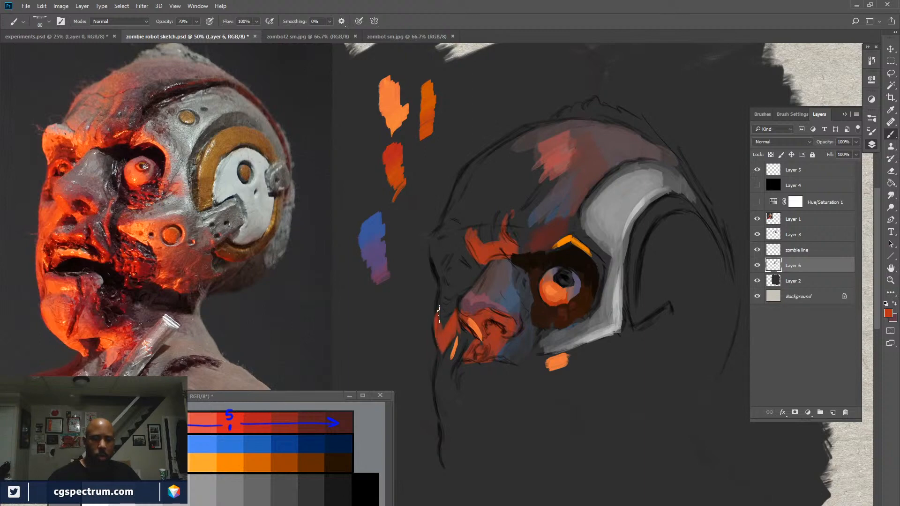
drag(444, 347, 439, 375)
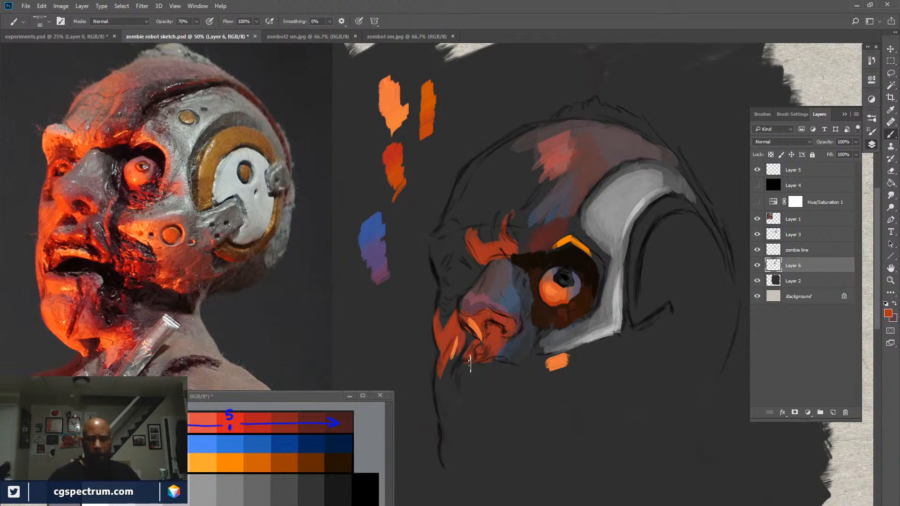
drag(469, 363, 454, 393)
mouse_move(472, 363)
mouse_down()
mouse_move(509, 365)
mouse_move(524, 377)
mouse_up()
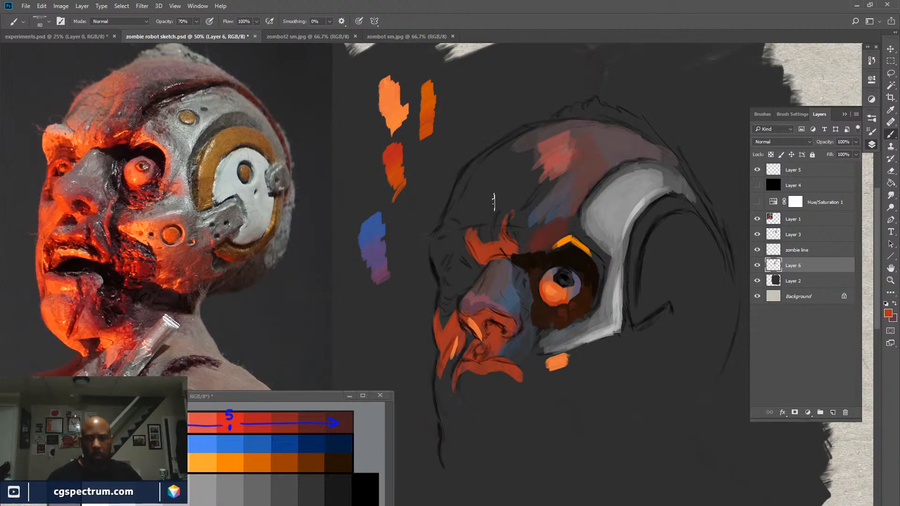
Sample the muted mauve from the crown and fill the forehead from the skull outline down to the brow.
alt+click(620, 142)
mouse_move(504, 169)
mouse_down()
mouse_move(460, 206)
mouse_move(473, 180)
mouse_up()
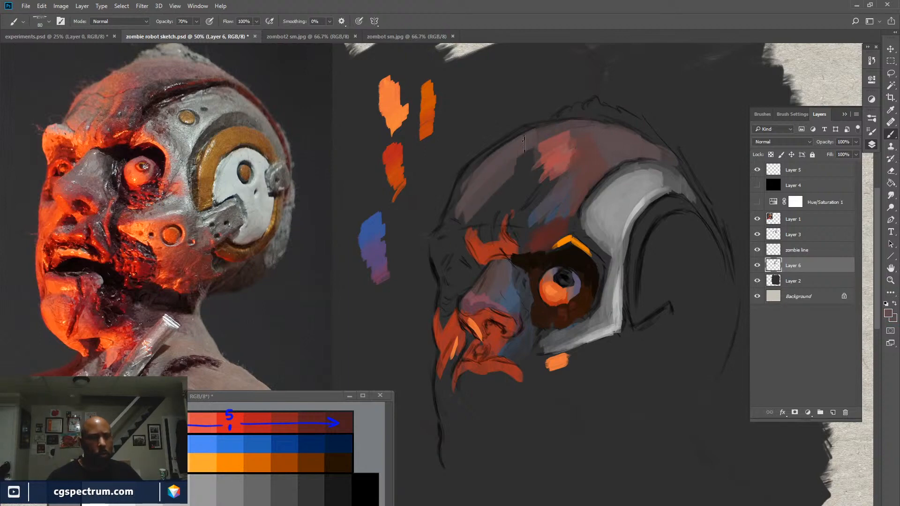
drag(524, 143, 459, 191)
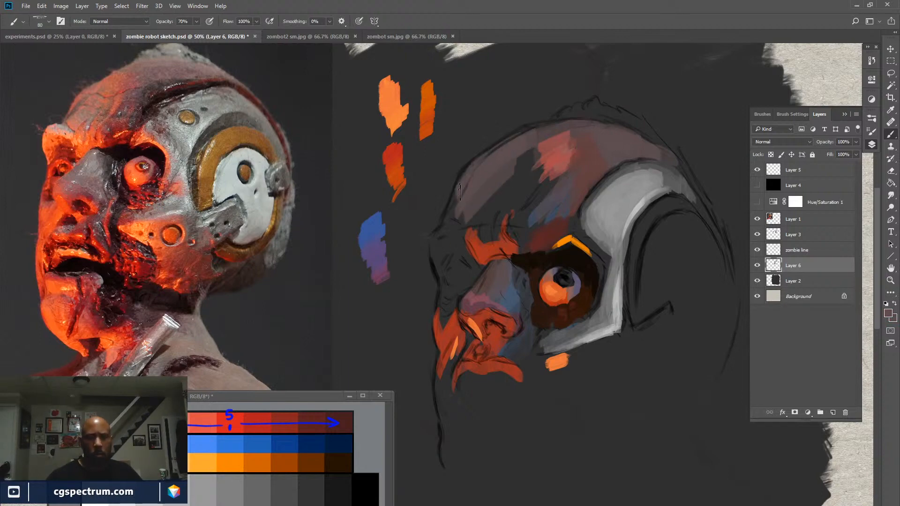
mouse_move(525, 138)
mouse_down()
mouse_move(453, 211)
mouse_move(466, 218)
mouse_move(525, 155)
mouse_move(508, 169)
mouse_up()
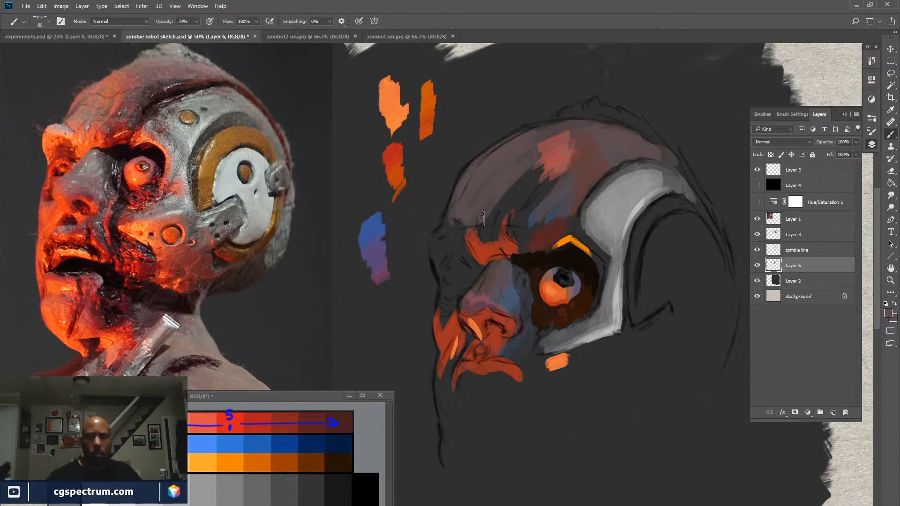
mouse_move(483, 218)
mouse_down()
mouse_move(538, 164)
mouse_move(509, 215)
mouse_move(544, 178)
mouse_move(520, 222)
mouse_up()
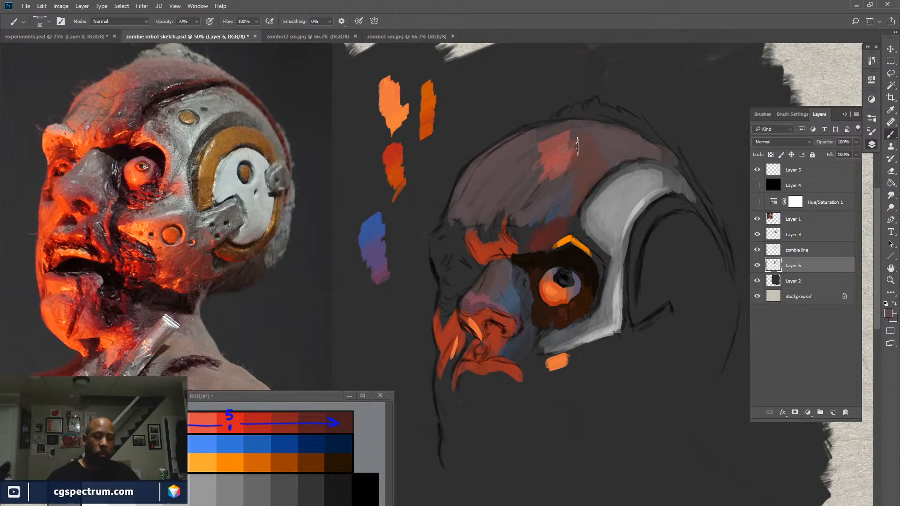
Sample the forehead red and extend it as a streak down to the brow, then add an orange patch beside it.
alt+click(546, 169)
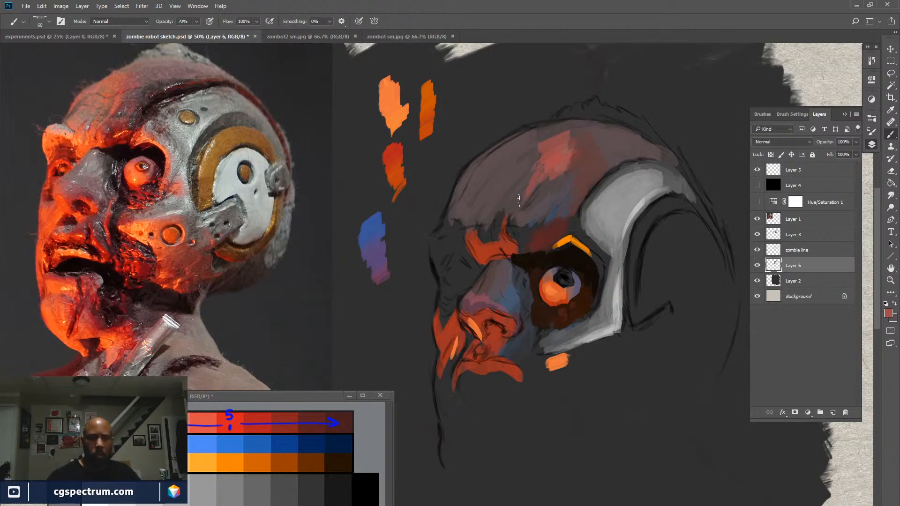
drag(535, 180, 501, 229)
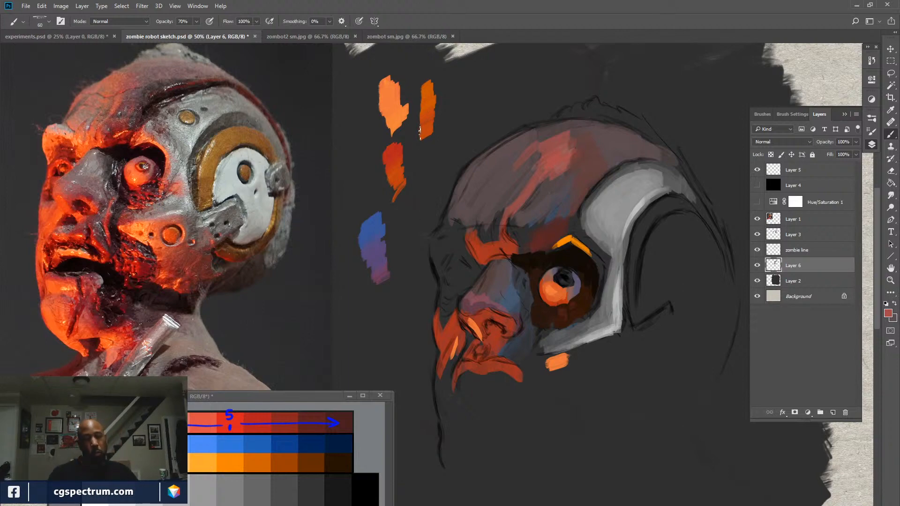
alt+click(388, 79)
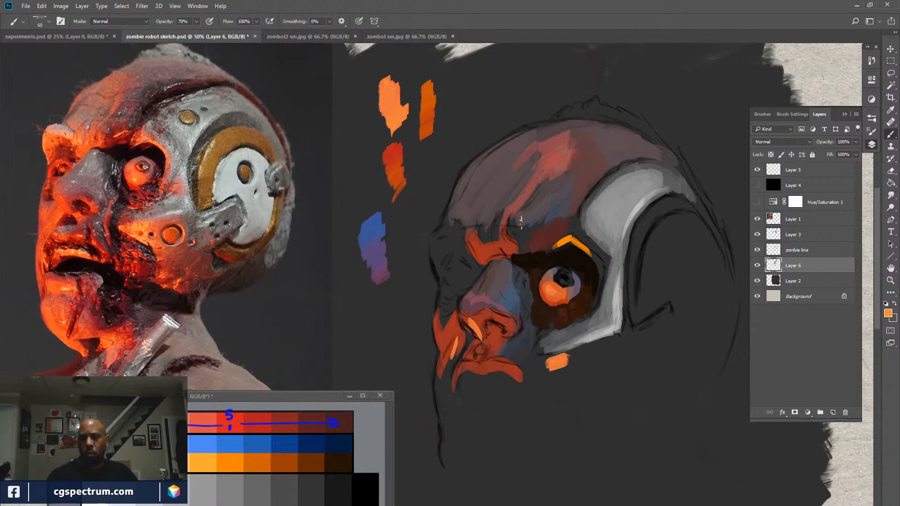
drag(515, 167, 525, 156)
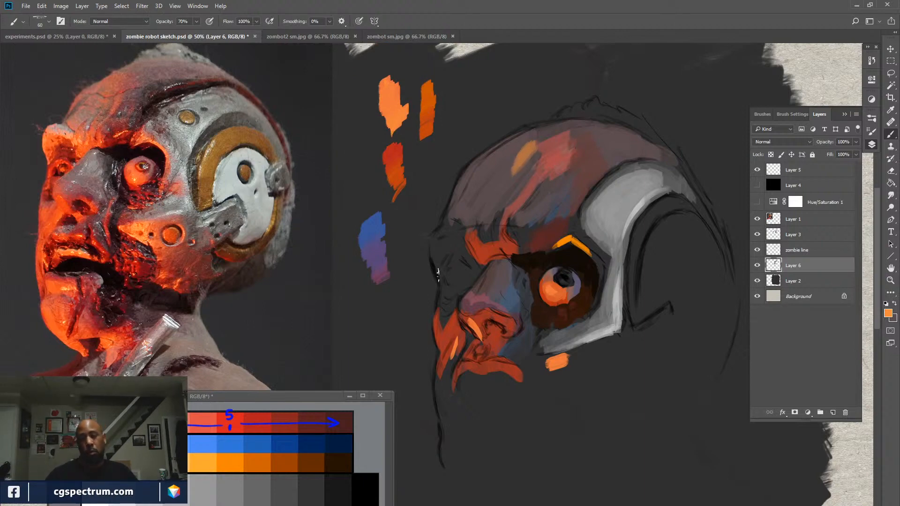
Sample red and blue from the palettes and mix a purple-red swatch beside the blue one.
alt+click(388, 90)
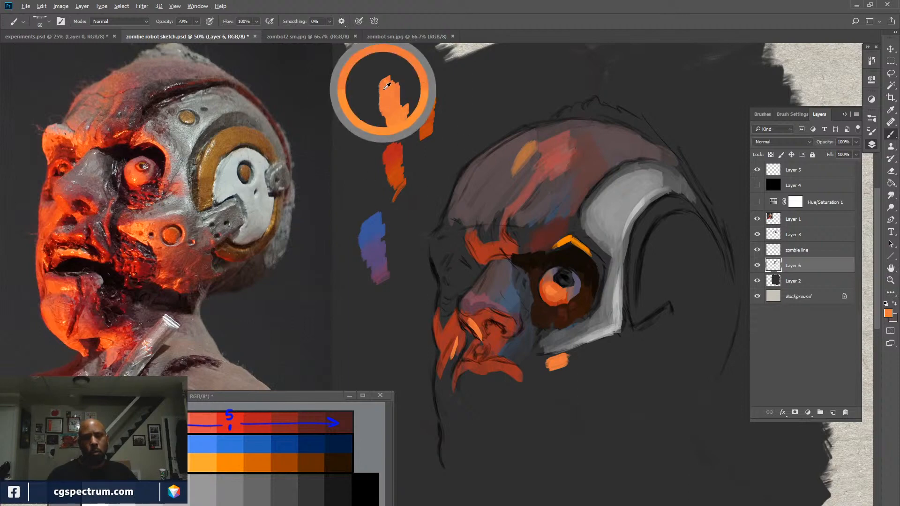
alt+click(393, 163)
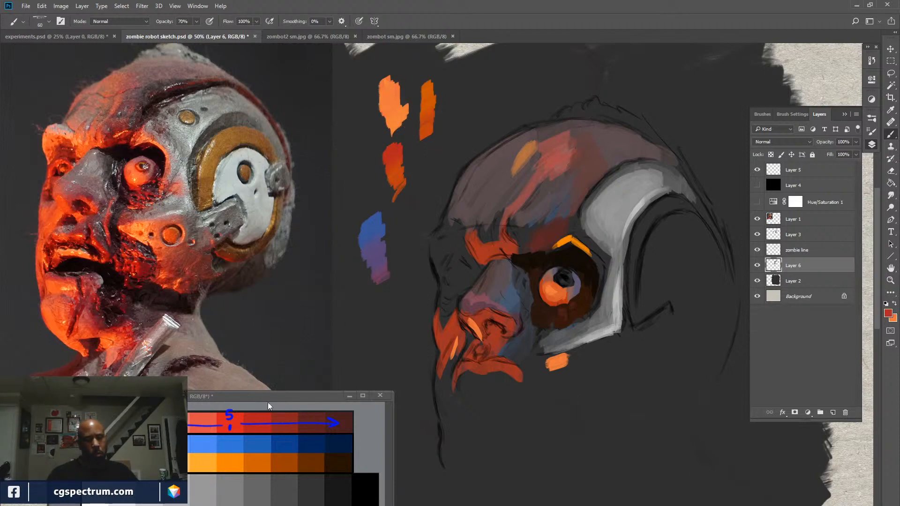
alt+click(229, 441)
key(x)
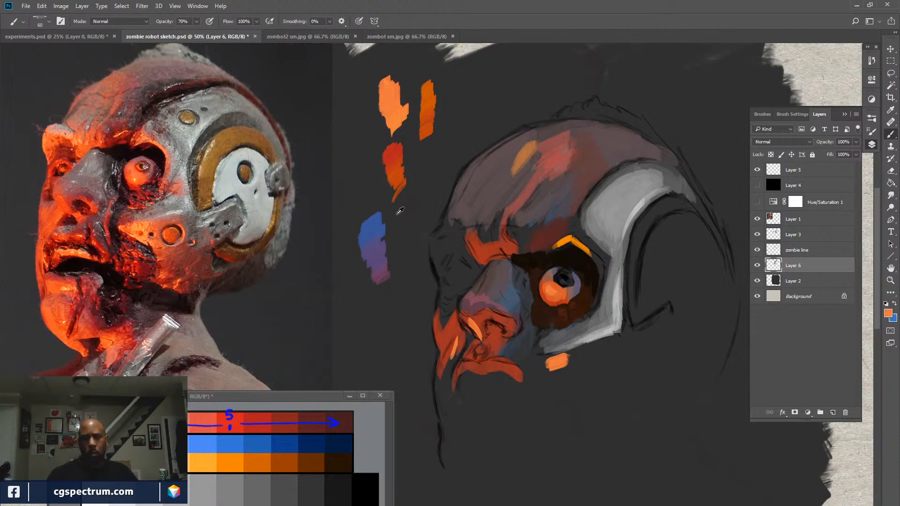
alt+click(396, 161)
mouse_move(406, 214)
mouse_down()
mouse_move(398, 236)
mouse_move(402, 200)
mouse_move(395, 262)
mouse_up()
alt+click(404, 235)
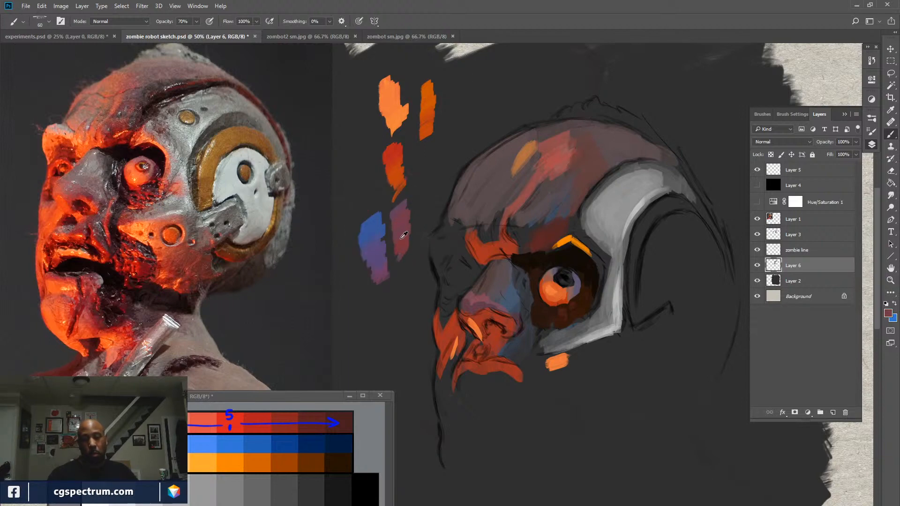
Set the brush opacity to 56% and paint the mixed purple and the swatch blue into the front of the forehead.
alt+click(401, 231)
key(x)
alt+click(508, 161)
key(5)
key(6)
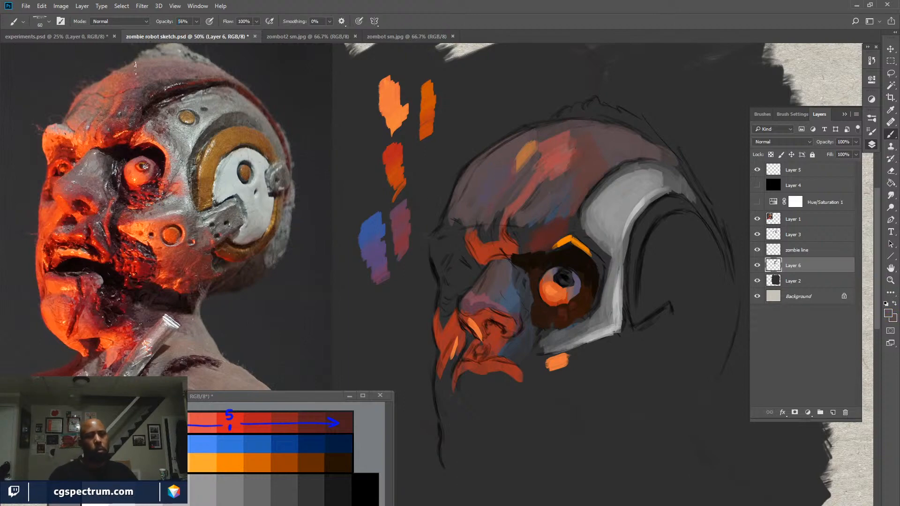
alt+click(371, 231)
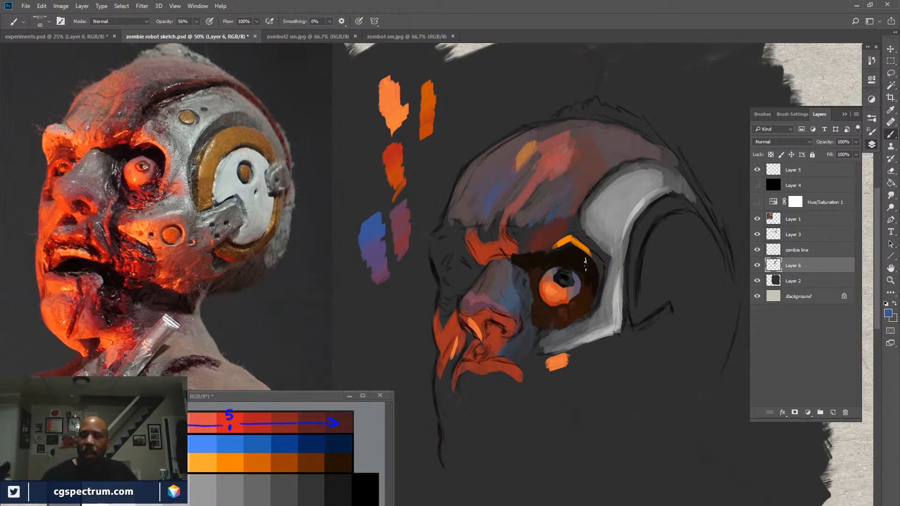
Toggle the visibility of Layer 6 to compare the head with and without its paint.
click(757, 265)
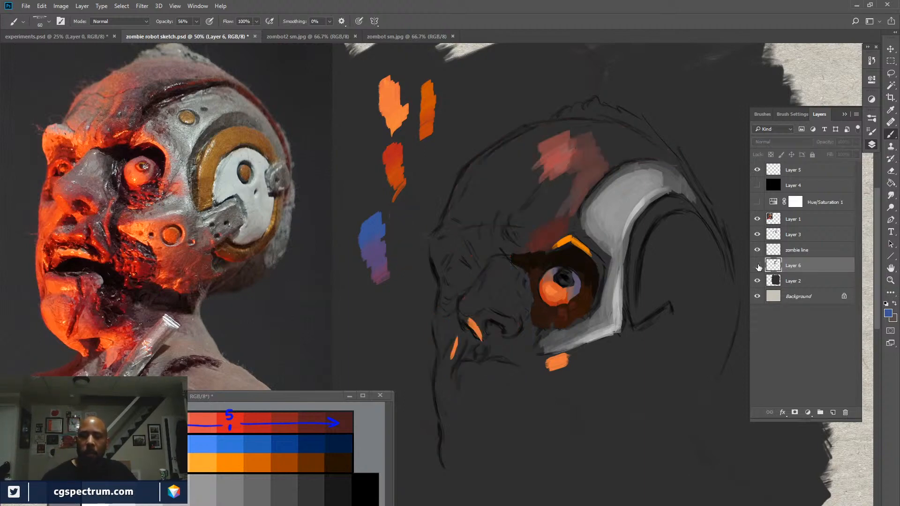
click(757, 265)
click(757, 265)
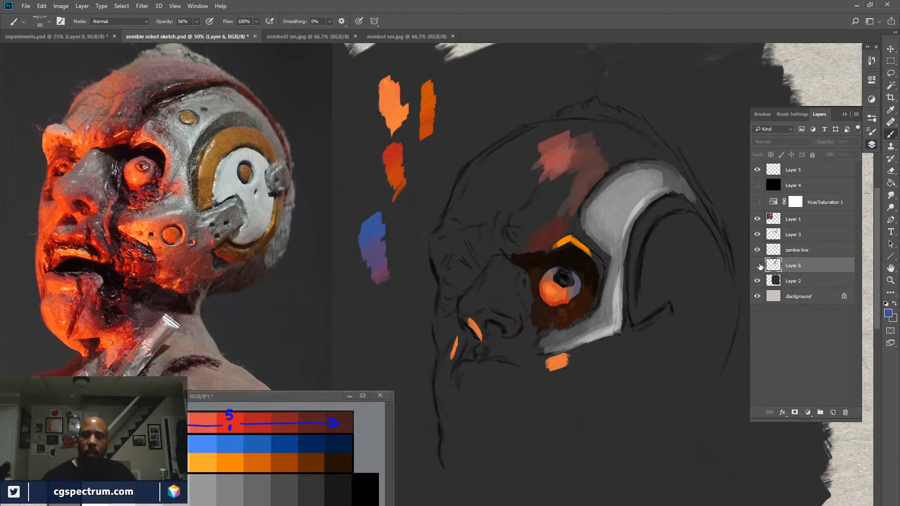
click(757, 265)
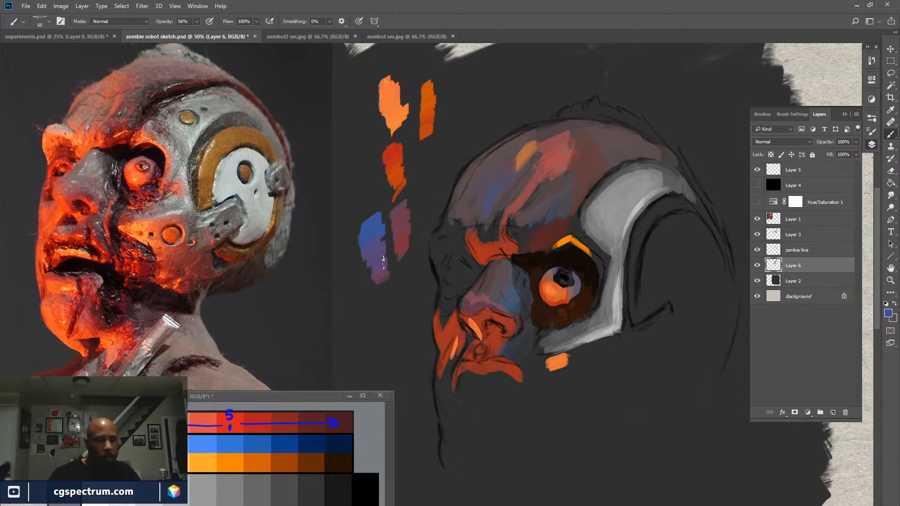
Sample the blue swatch and the mixed purple-red swatch.
alt+click(375, 223)
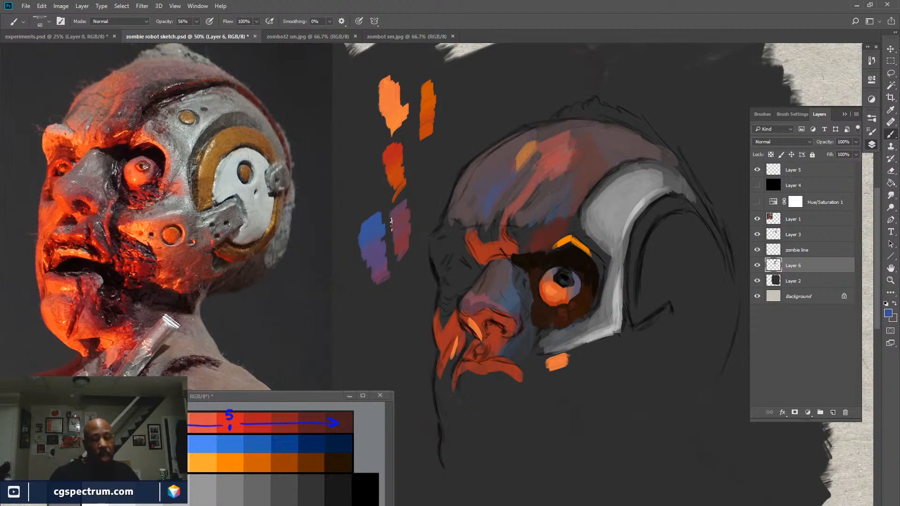
alt+click(396, 210)
alt+click(396, 219)
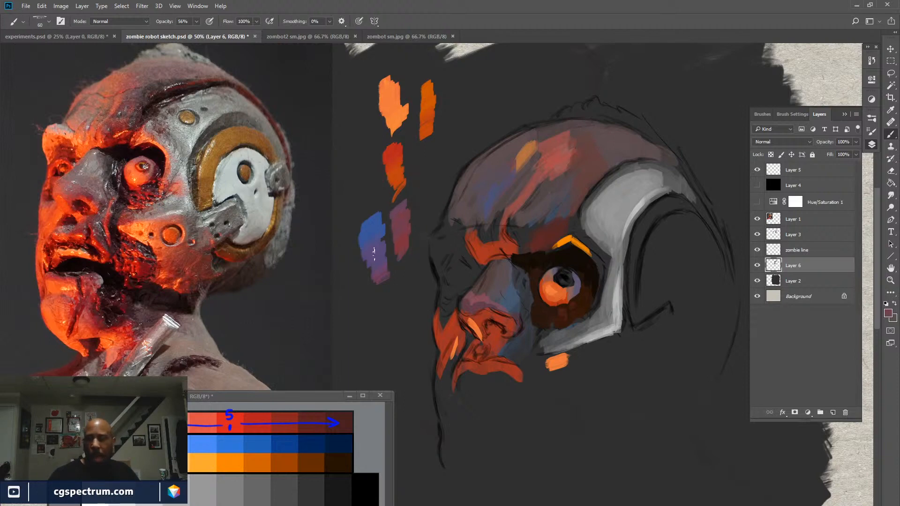
Select Layer 3 and toggle its visibility to check what it contains.
click(798, 251)
click(795, 236)
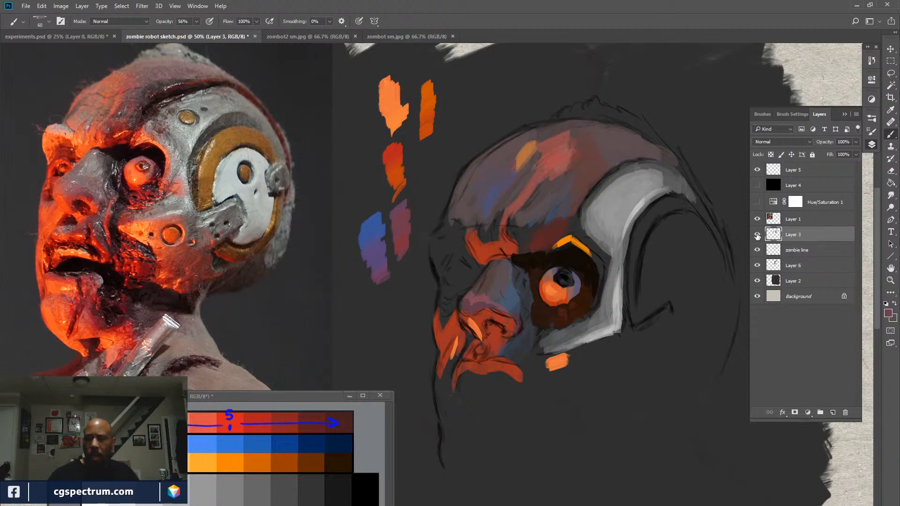
click(757, 234)
click(757, 235)
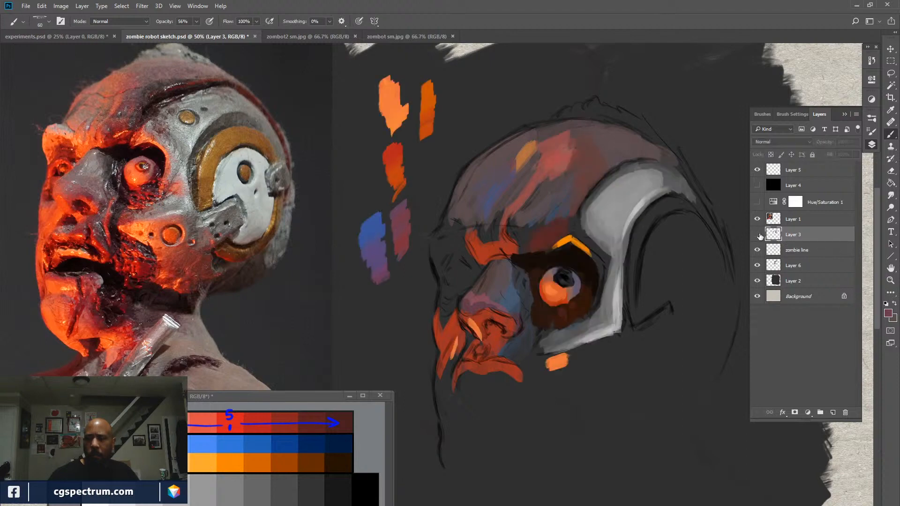
click(757, 234)
click(757, 234)
Rename Layer 3 as paint and Layer 6 as base.
double_click(800, 234)
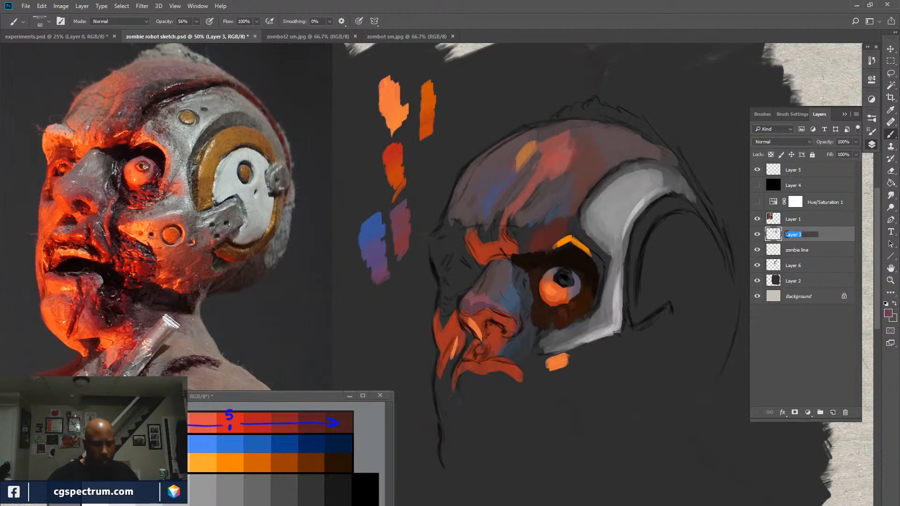
text(paint)
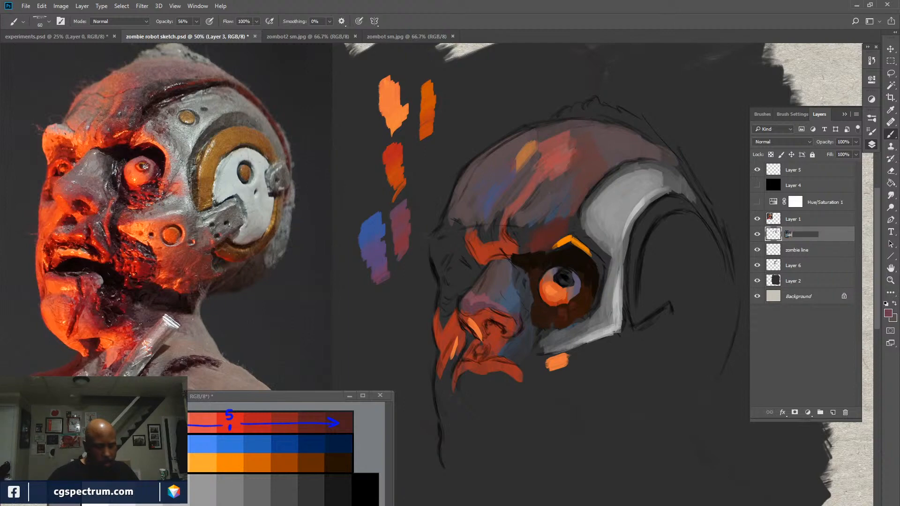
key(Return)
double_click(796, 266)
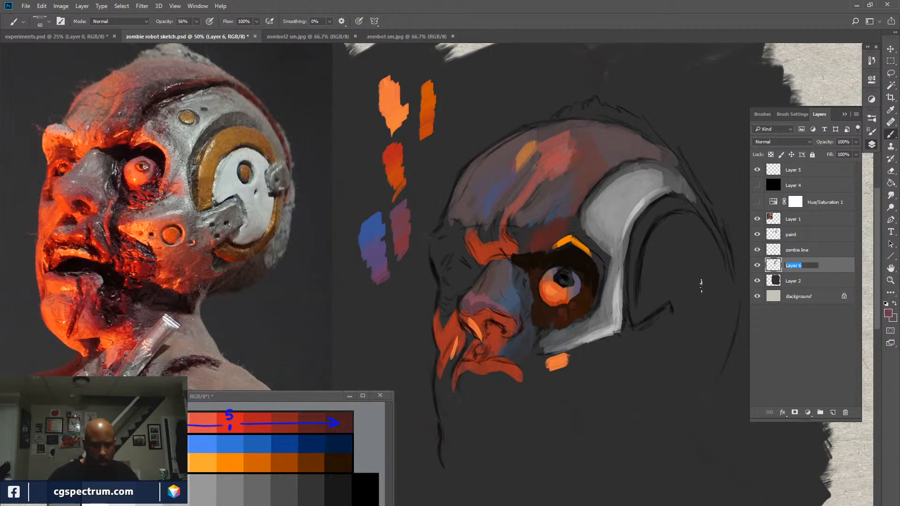
text(base)
key(Return)
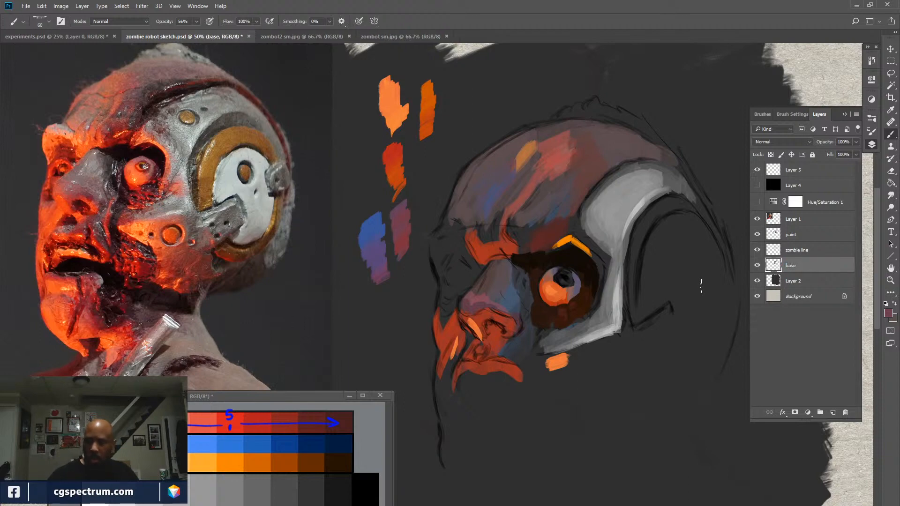
On the paint layer, sample the red and blue swatches and mix two red-blue gradient swatches on either side of the orange-red one.
click(796, 234)
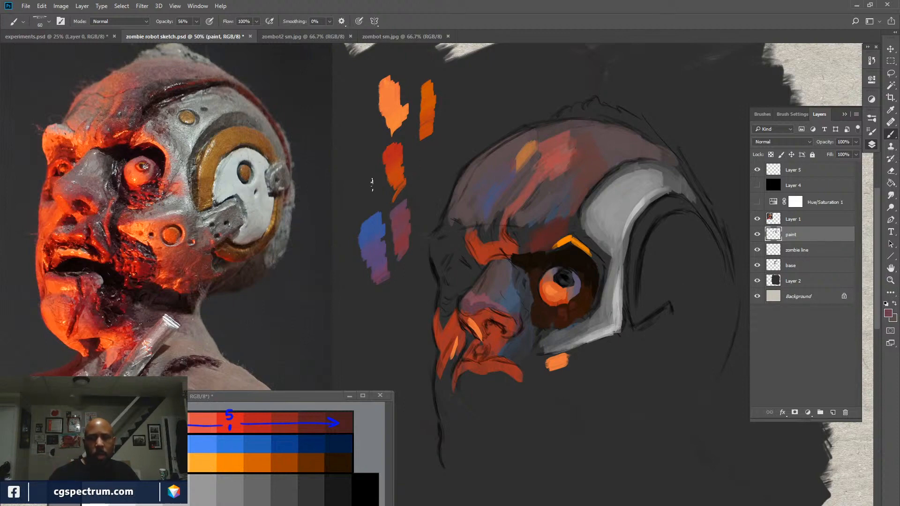
alt+click(389, 151)
alt+click(376, 224)
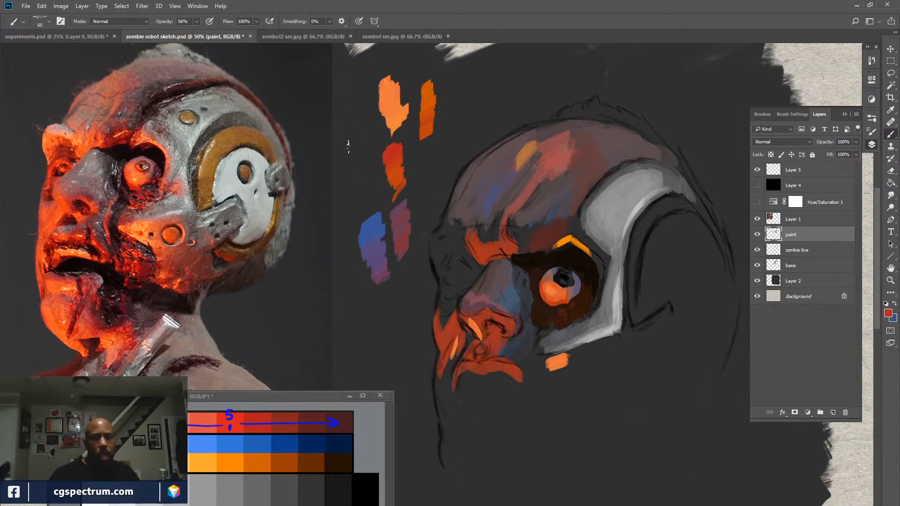
mouse_move(347, 146)
mouse_down()
mouse_move(356, 136)
mouse_move(347, 156)
mouse_move(358, 142)
mouse_move(362, 154)
mouse_move(349, 190)
mouse_move(364, 179)
mouse_move(356, 190)
mouse_move(363, 214)
mouse_up()
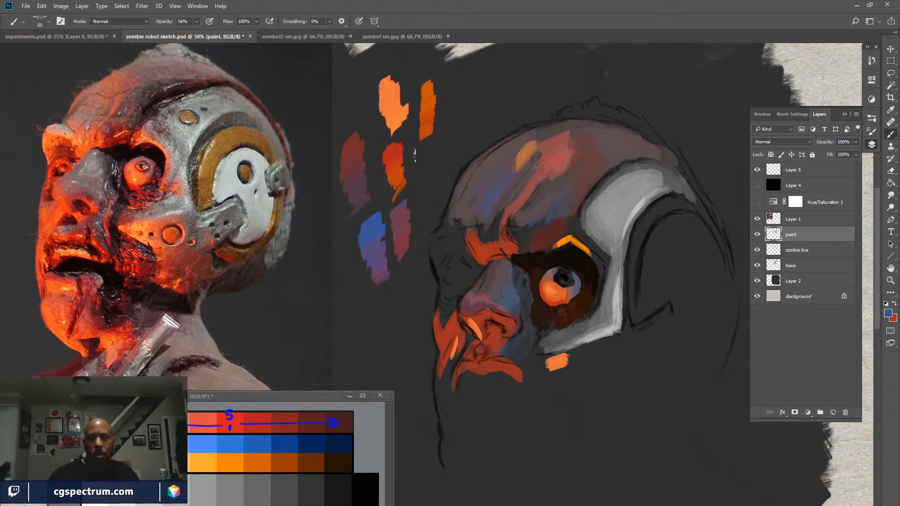
mouse_move(414, 154)
mouse_down()
mouse_move(417, 165)
mouse_move(423, 152)
mouse_move(411, 157)
mouse_move(415, 185)
mouse_up()
Sample purple from the new swatch and paint it over the side of the forehead, reducing the brush opacity from 100% to 66%.
key(0)
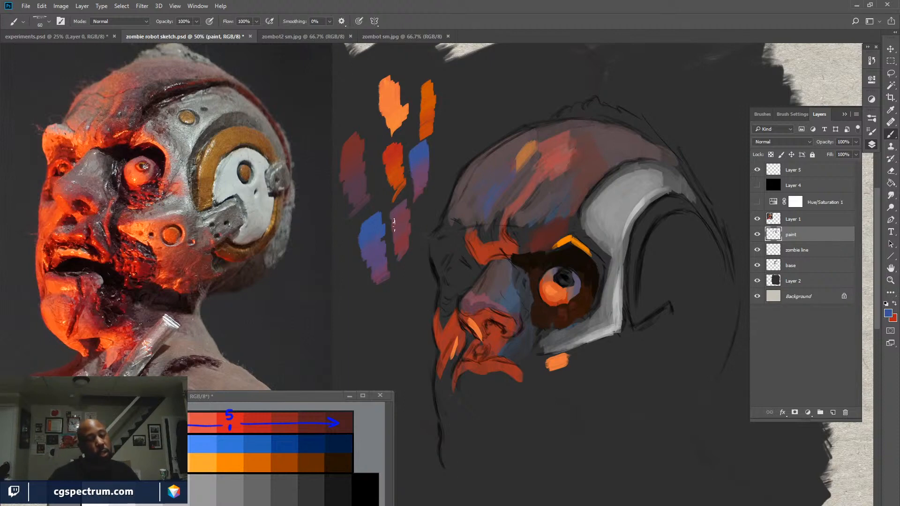
alt+click(422, 167)
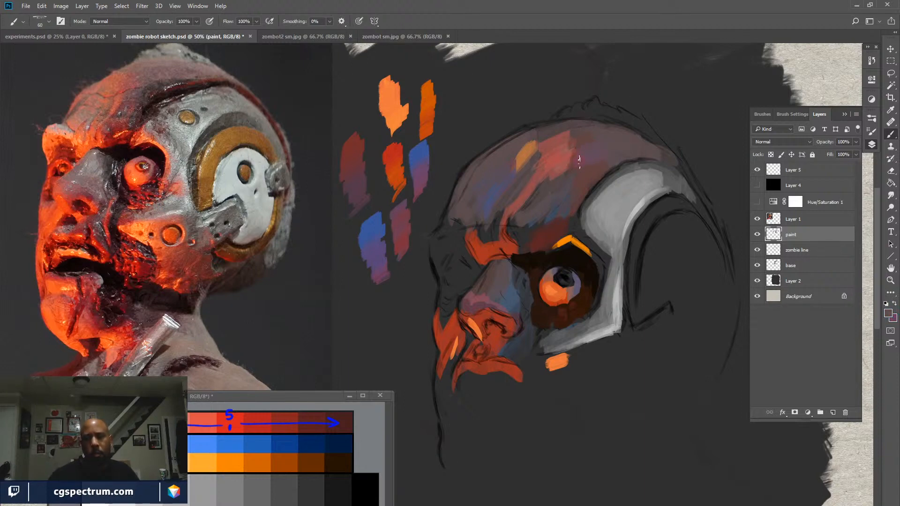
drag(169, 24, 159, 25)
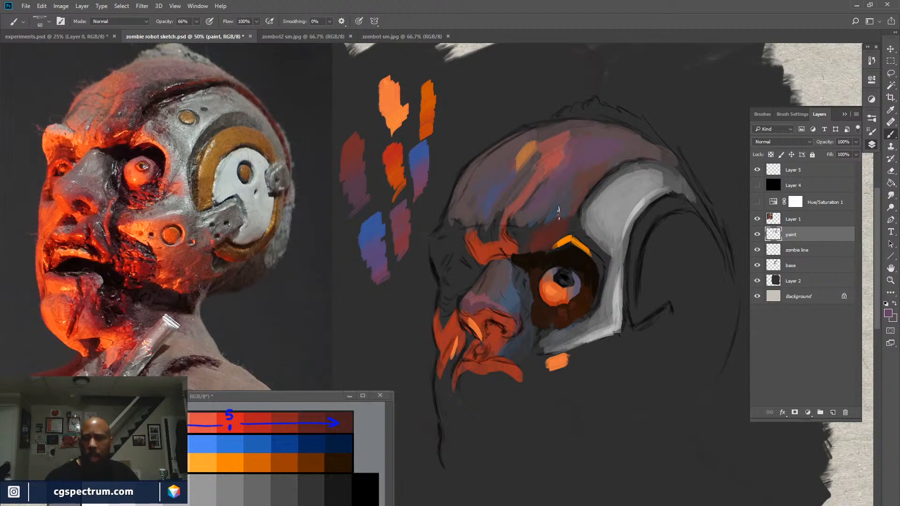
Sample the eye socket's dark tone and the brow's dark red, and paint a dark red band along the metal plate's upper edge.
alt+click(531, 260)
key(x)
alt+click(547, 236)
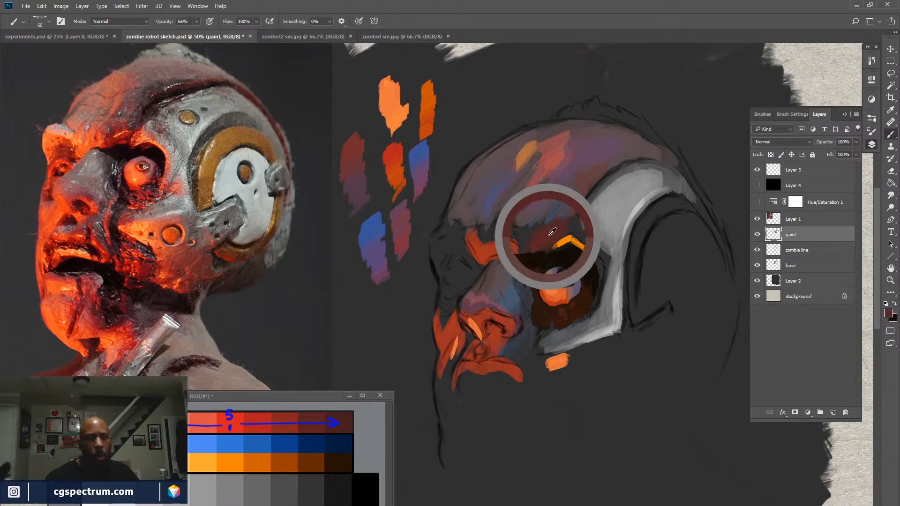
mouse_move(583, 189)
mouse_down()
mouse_move(611, 164)
mouse_move(589, 179)
mouse_move(591, 170)
mouse_move(636, 153)
mouse_move(627, 157)
mouse_move(658, 158)
mouse_move(667, 162)
mouse_move(635, 154)
mouse_move(690, 179)
mouse_move(661, 157)
mouse_move(707, 206)
mouse_move(689, 173)
mouse_move(721, 228)
mouse_up()
Set the brush opacity to 52% and shade the band with near-black and dark red, continuing it down to the brow.
key(x)
key(5)
key(2)
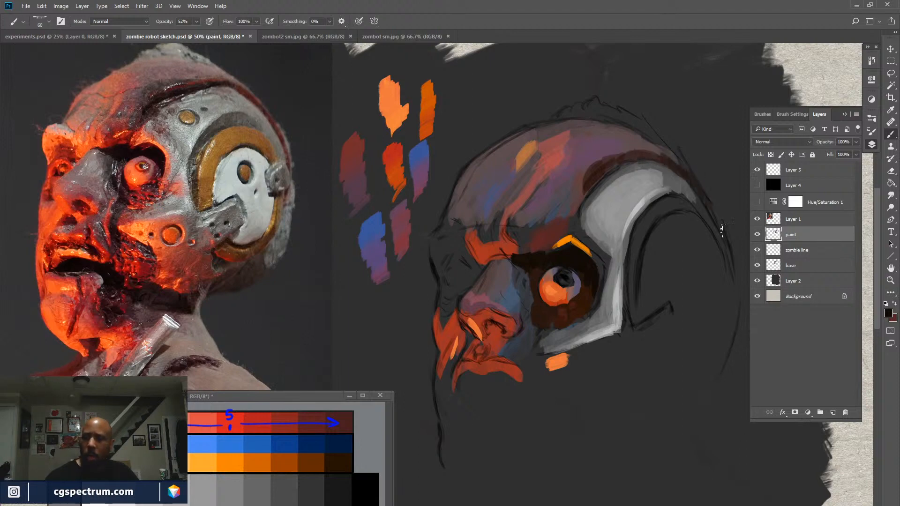
mouse_move(594, 174)
mouse_down()
mouse_move(629, 157)
mouse_move(659, 157)
mouse_up()
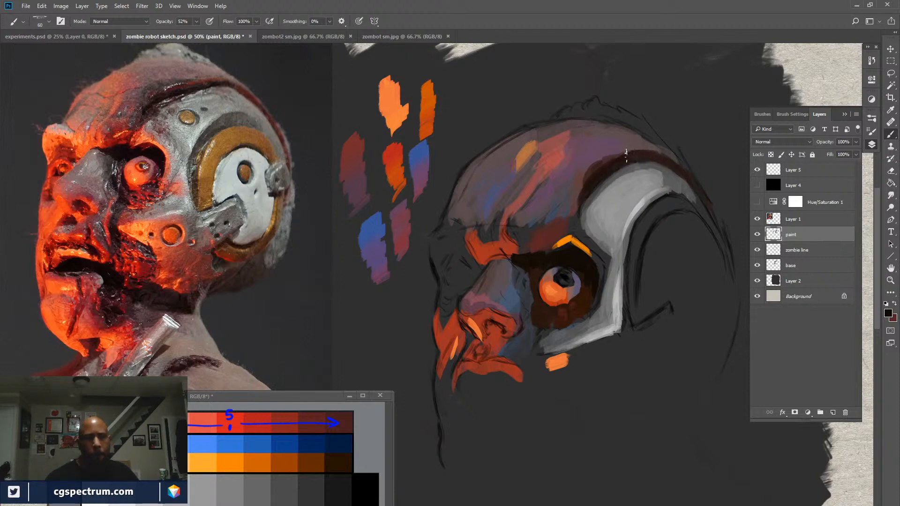
alt+click(619, 154)
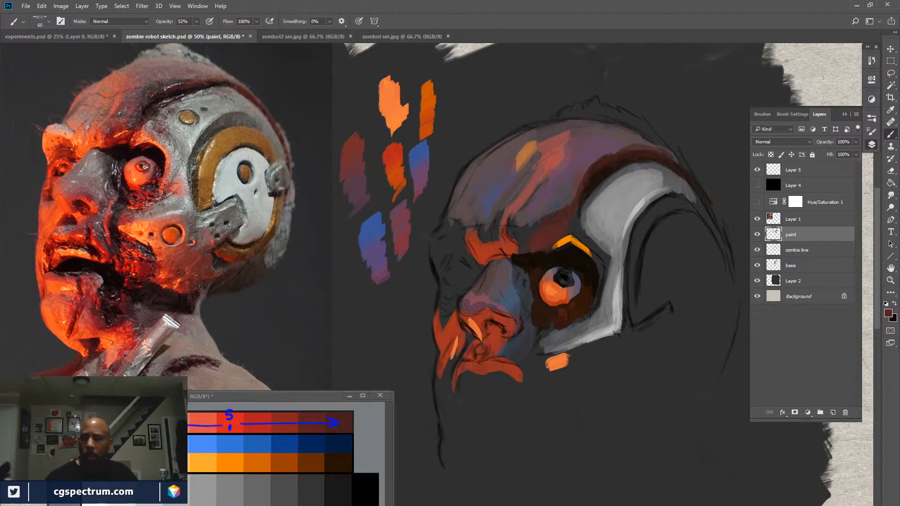
key(x)
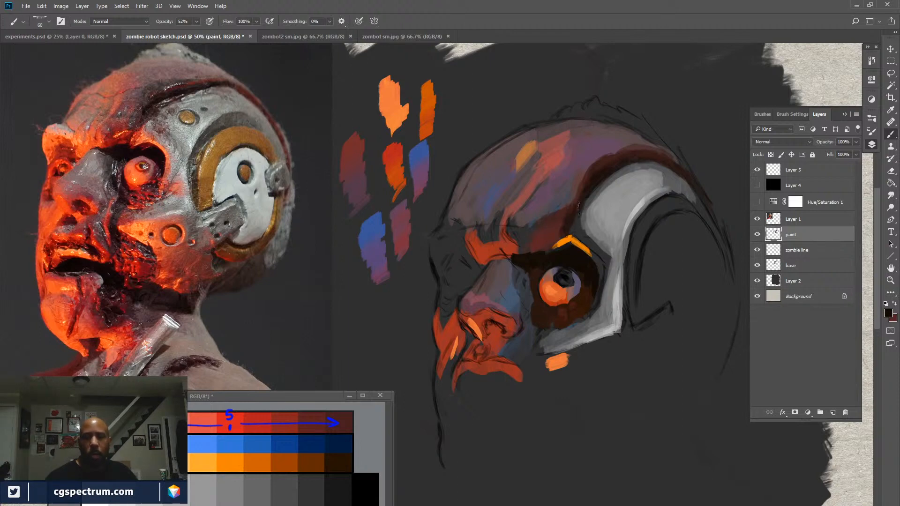
Sample the orange-red swatch and a dark tone, and paint red patches with dark accents on the brow above the eye socket.
alt+click(394, 152)
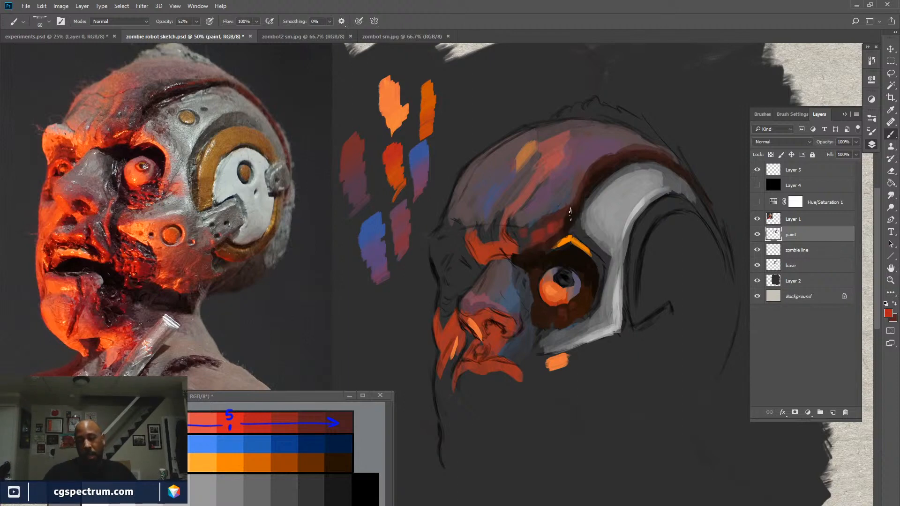
alt+click(538, 243)
alt+click(537, 246)
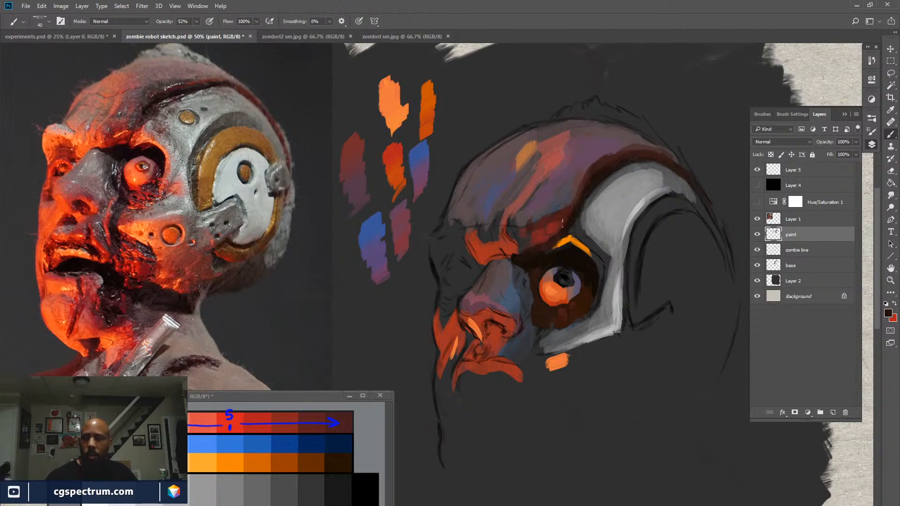
key(x)
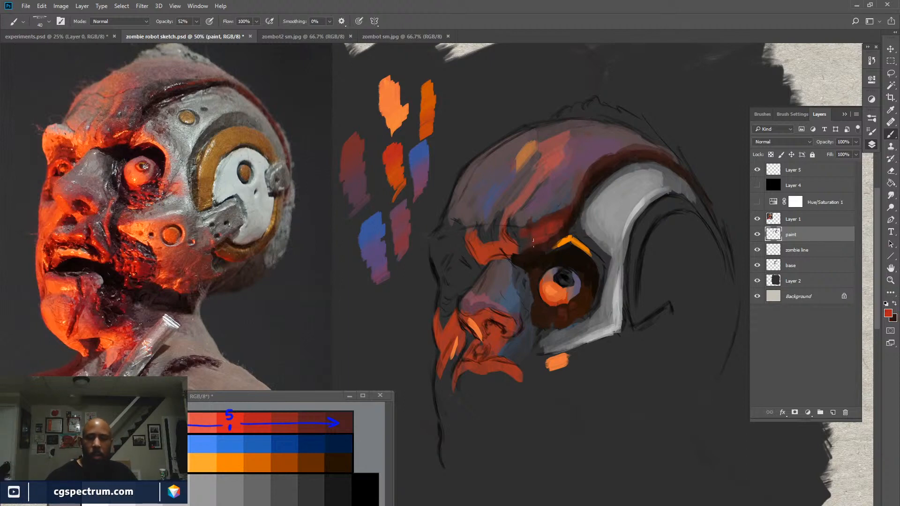
Alternate between red and near-black to build up red patches and dark shading on the brow above the eye socket.
key(x)
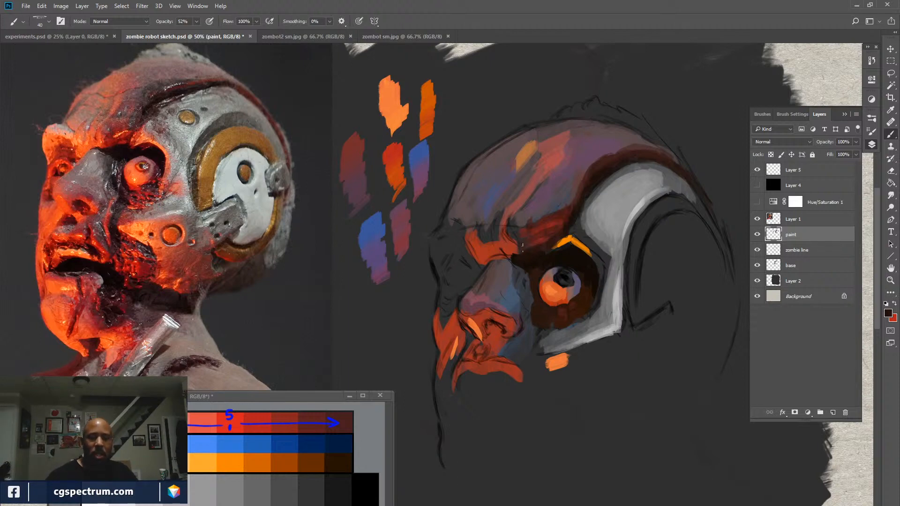
key(x)
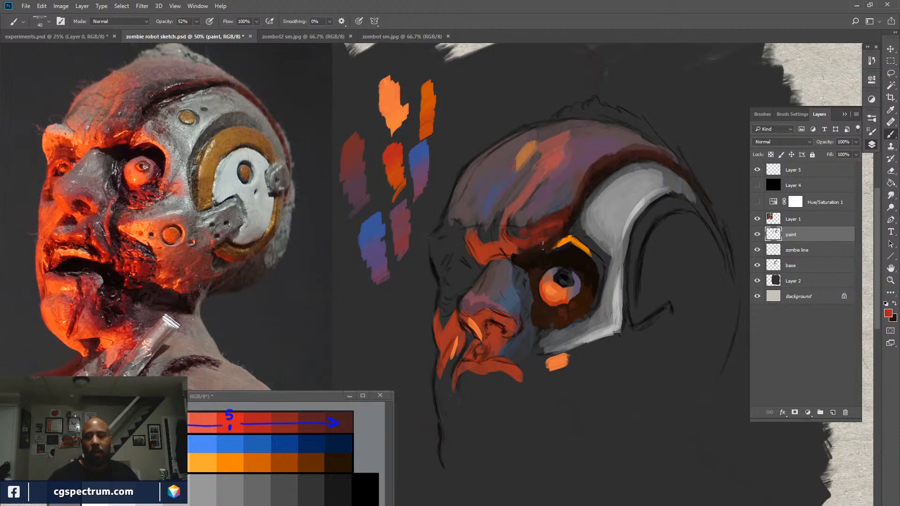
key(x)
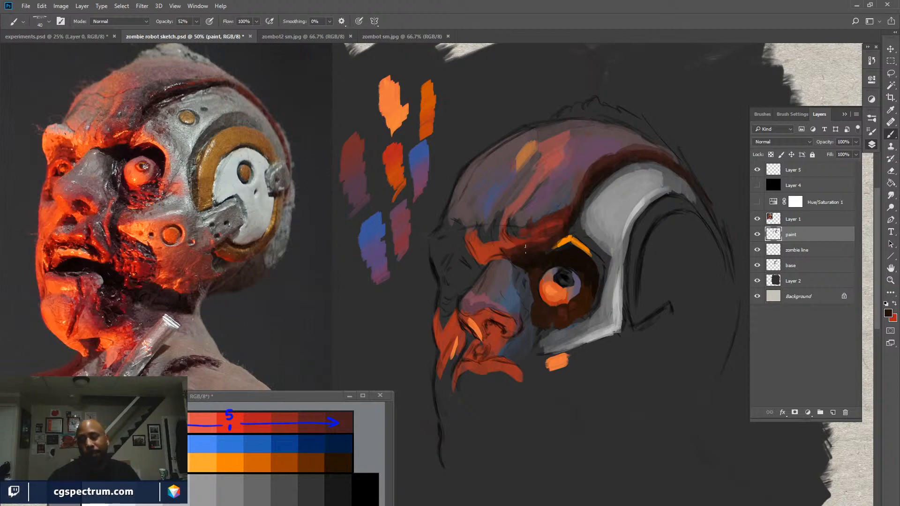
key(x)
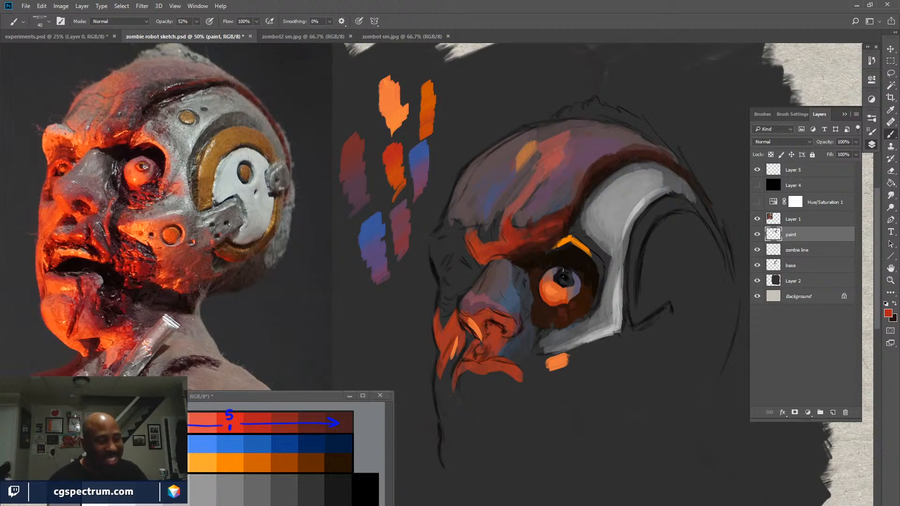
Sample the eyeball's grey-purple, reduce the brush size to 30, and touch up the shadowed side of the eyeball.
alt+click(581, 279)
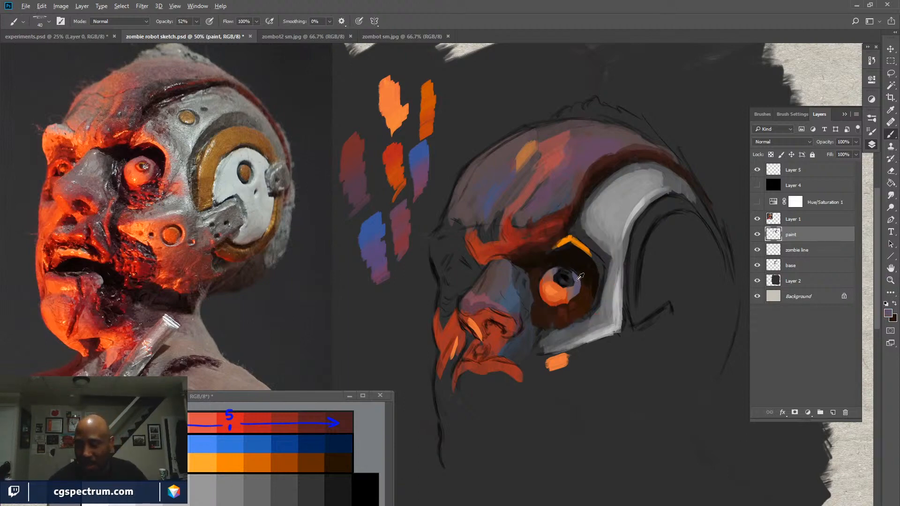
key(bracketleft)
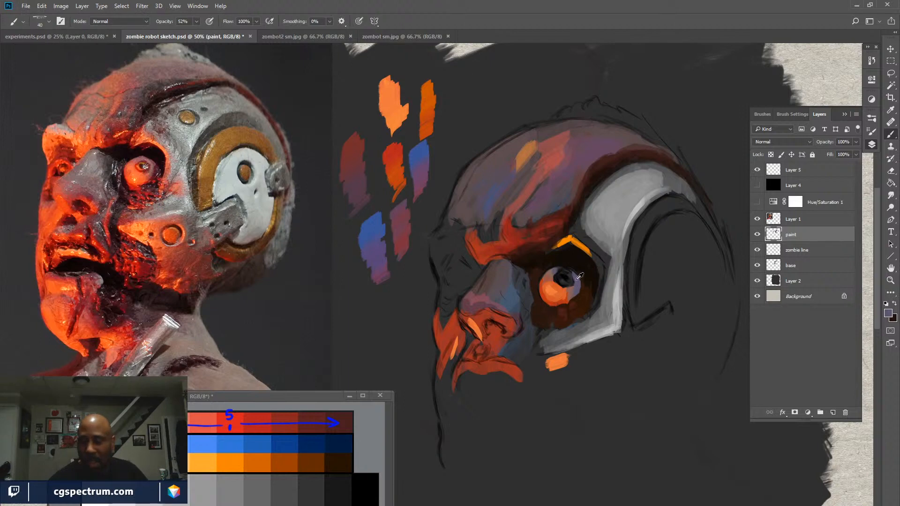
key(bracketleft)
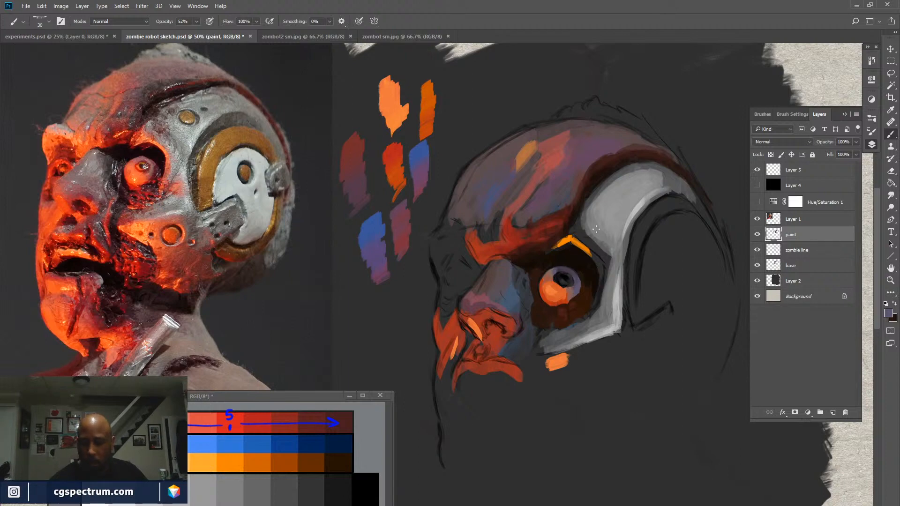
Sample the brow's red, set the brush size to 20, and paint a rounder near-black pupil with a dark red glow around it.
alt+click(522, 239)
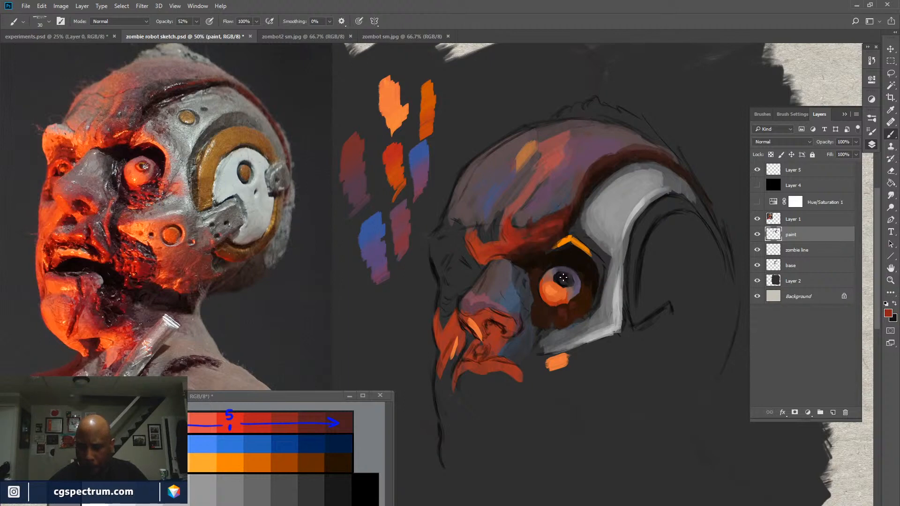
key(x)
key(ctrl+plus)
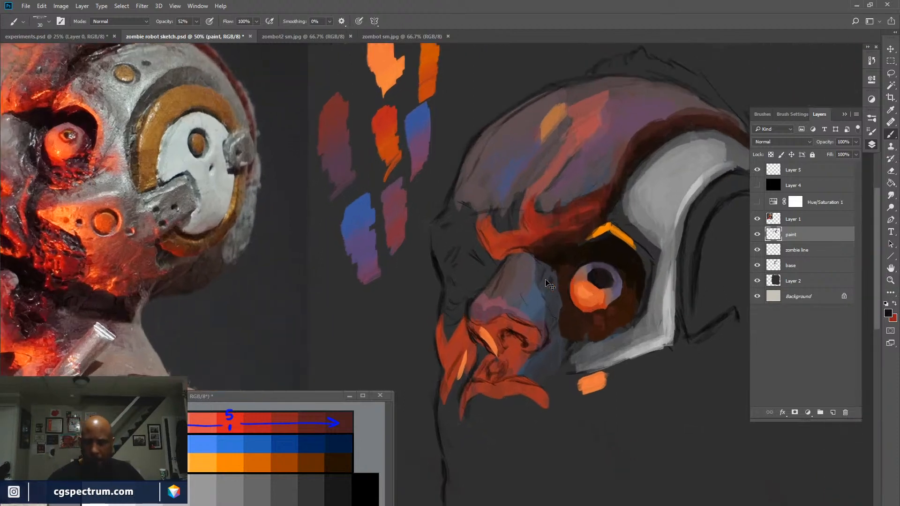
key(ctrl+plus)
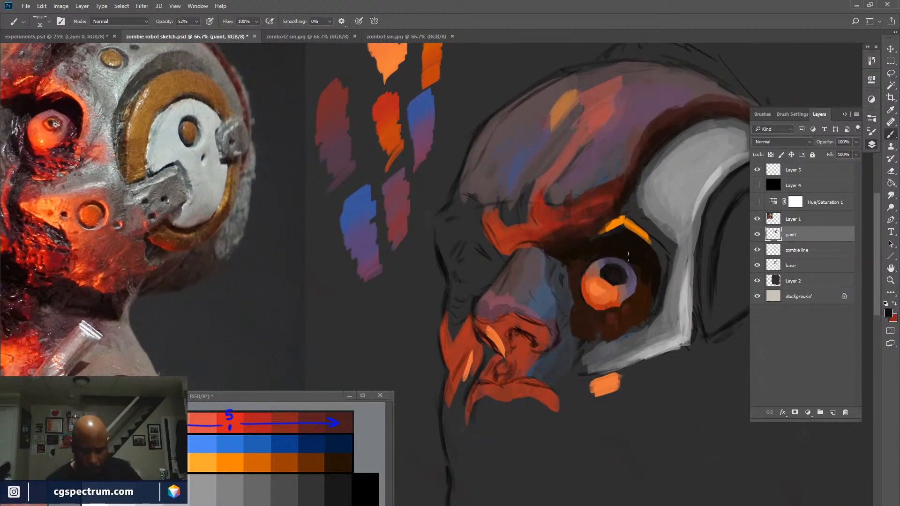
key(bracketleft)
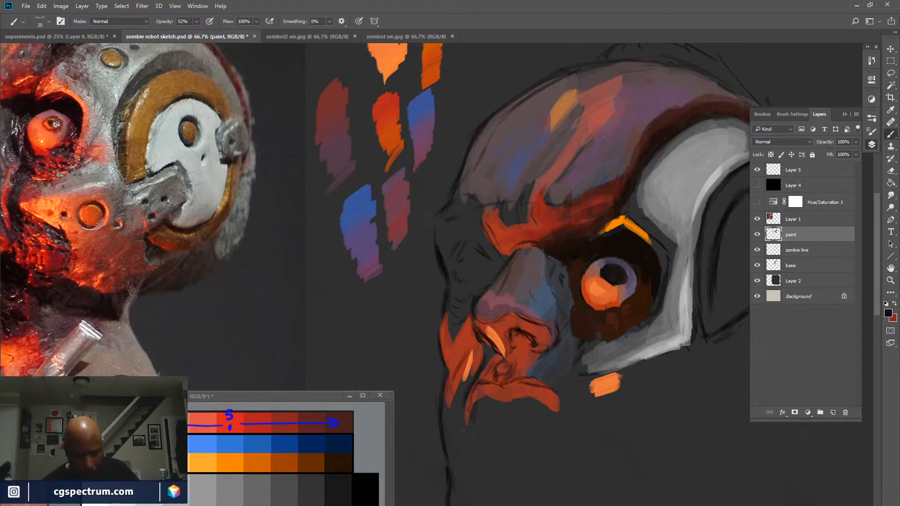
key(x)
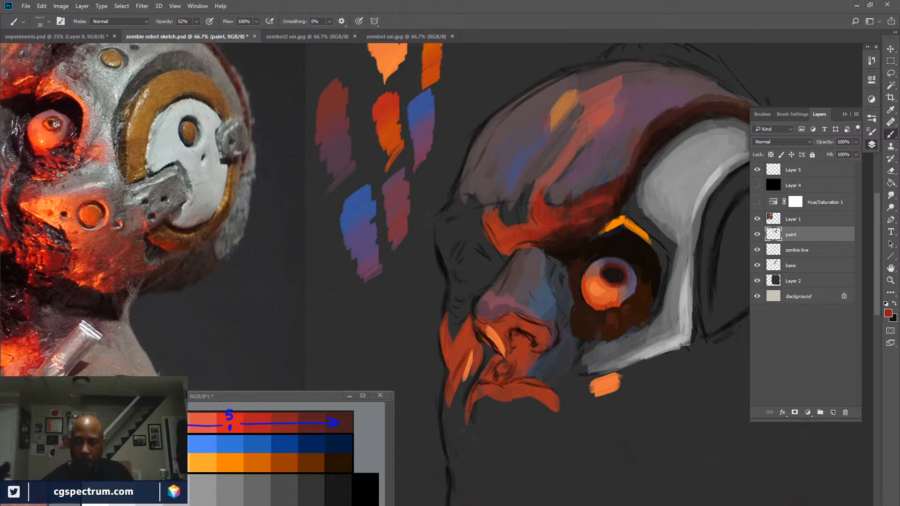
key(x)
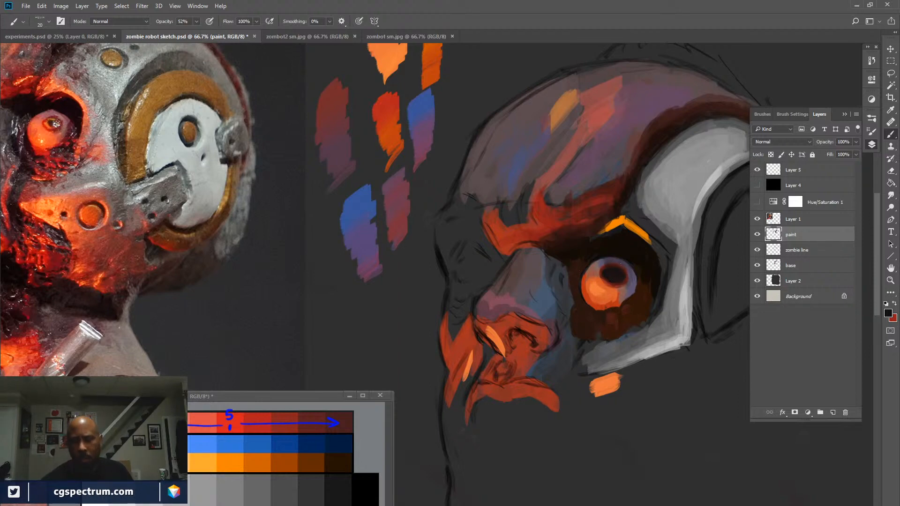
Sample orange from the orange-red swatch and work orange and near-black accents into the iris and pupil.
key(x)
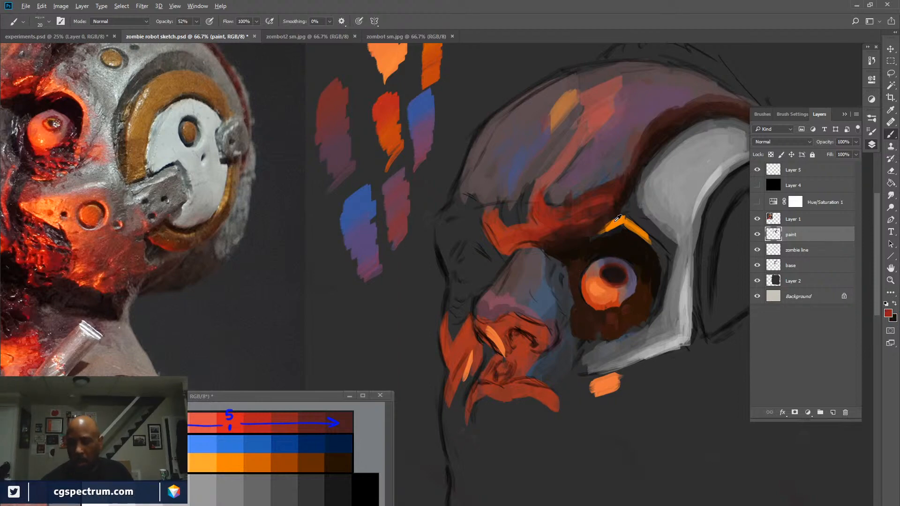
alt+click(510, 321)
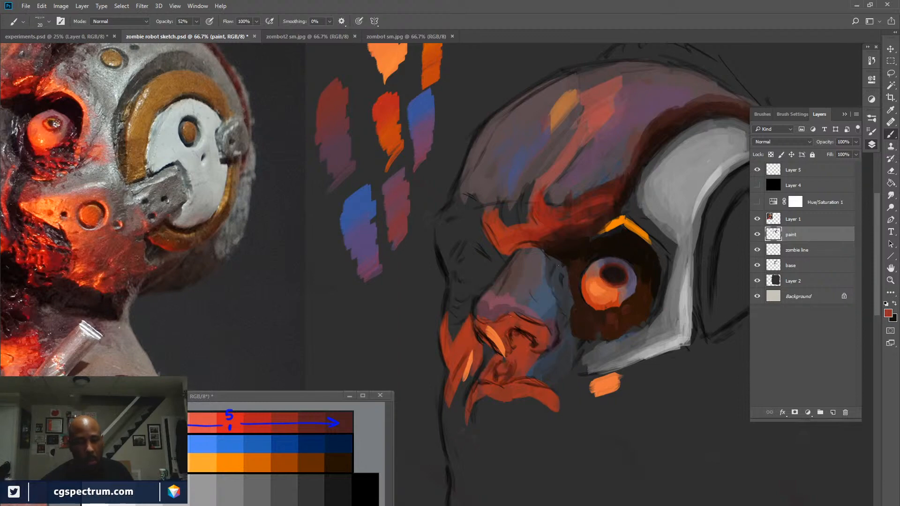
alt+click(401, 142)
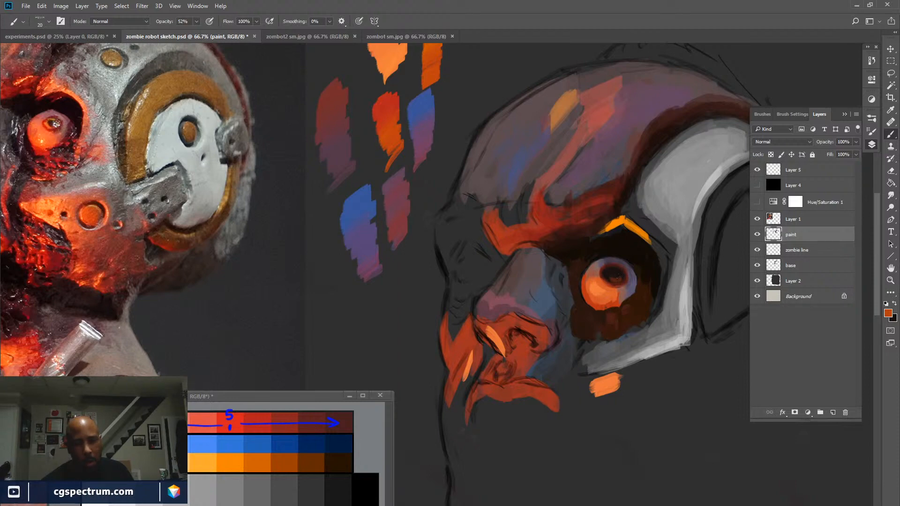
key(x)
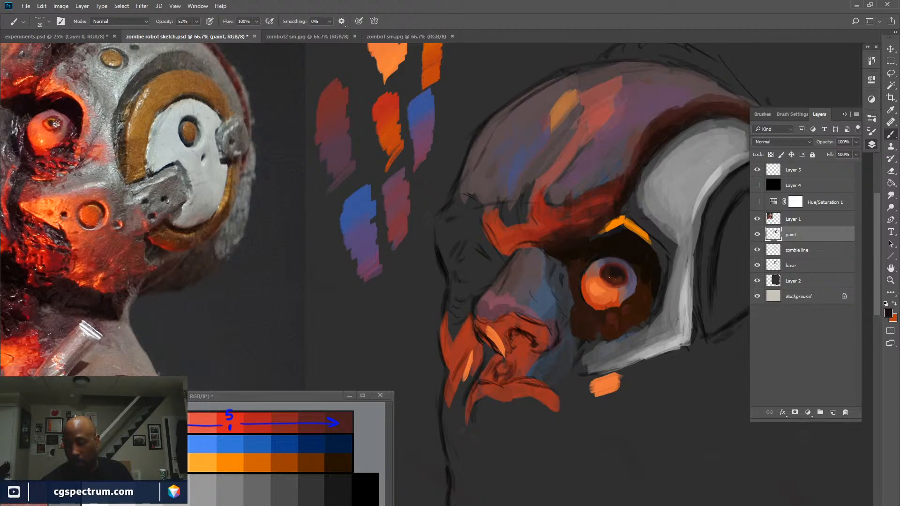
key(x)
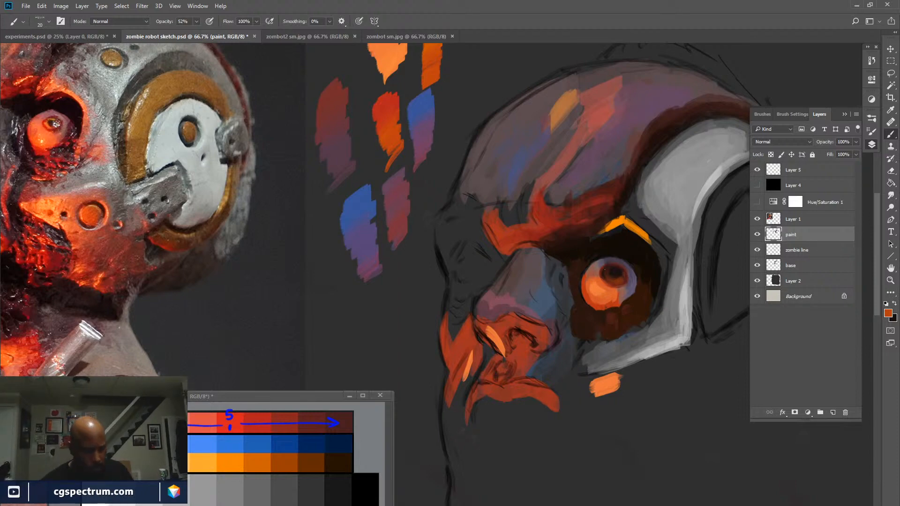
Smudge the eyeball's orange, purple and dark pupil tones together at 58% strength with a size 15 brush.
key(r)
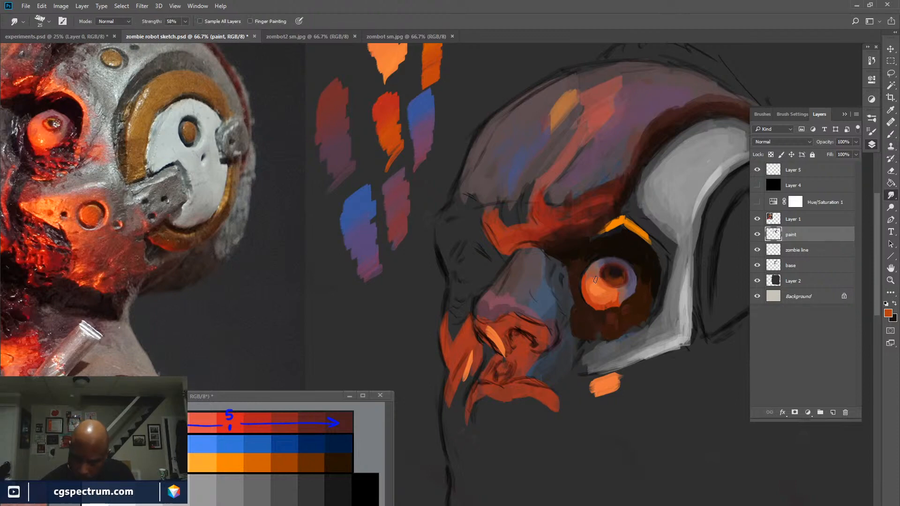
key(bracketleft)
key(bracketleft)
key(bracketleft)
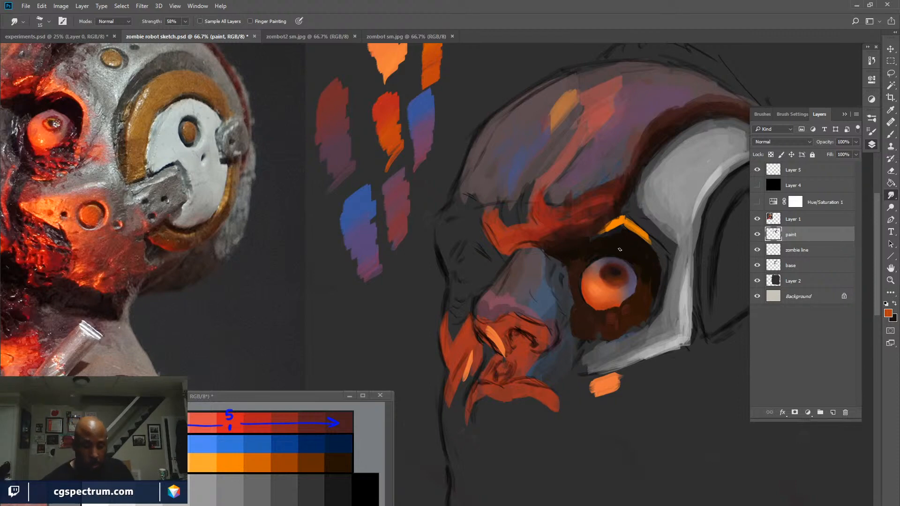
Return to the Brush, sample the pupil's dark brown, and repaint the pupil with dark brown and near-black.
key(b)
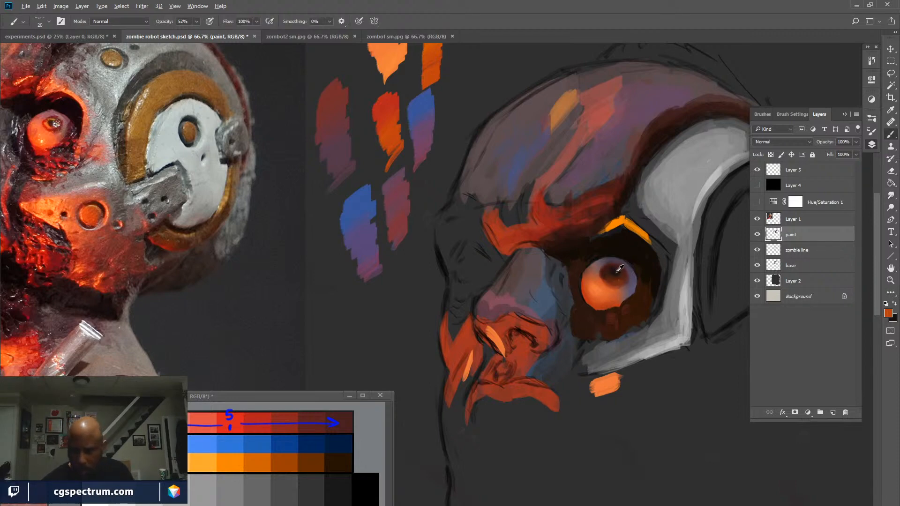
alt+click(615, 272)
key(x)
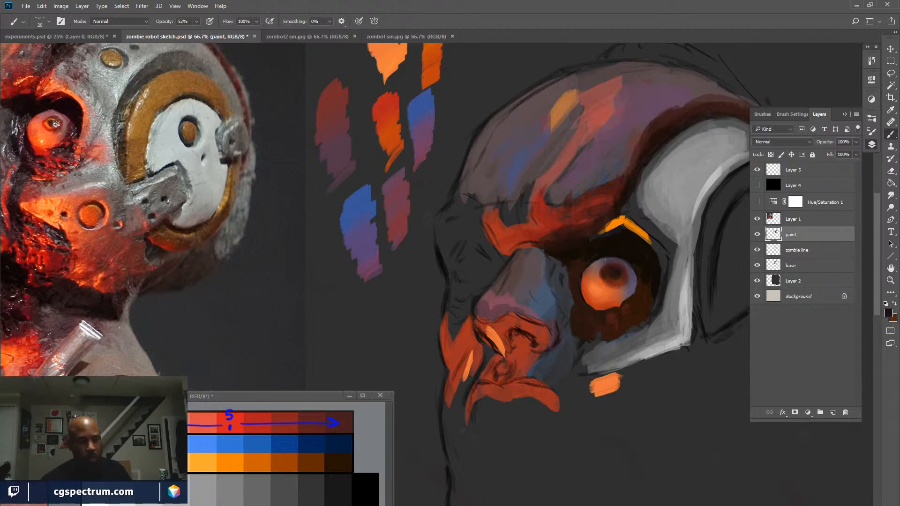
Sample the brow's red and dark red tones, reduce the brush size to 15, and refine the brow above the eye socket.
alt+click(595, 199)
key(x)
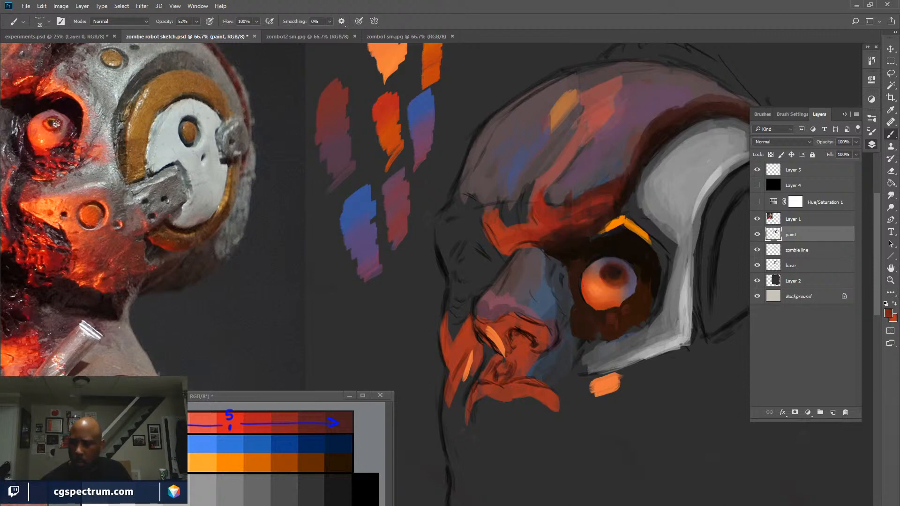
key([)
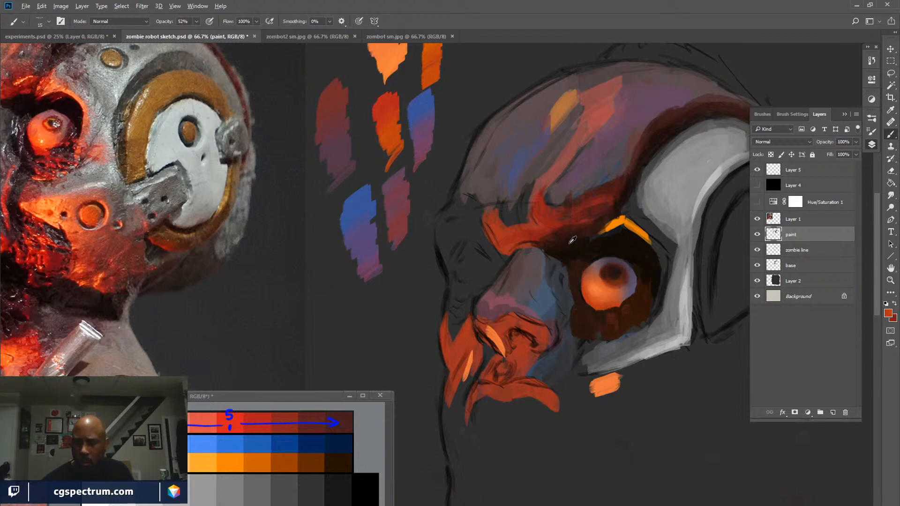
alt+click(564, 227)
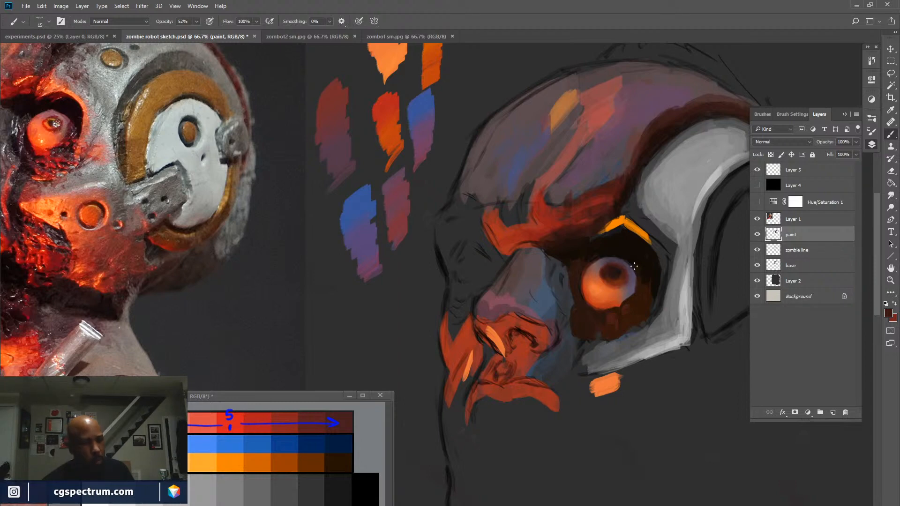
Sample the eye socket's dark brown, set the brush opacity to 57%, and clean up the eyeball's edge against the socket.
alt+click(637, 294)
alt+click(637, 294)
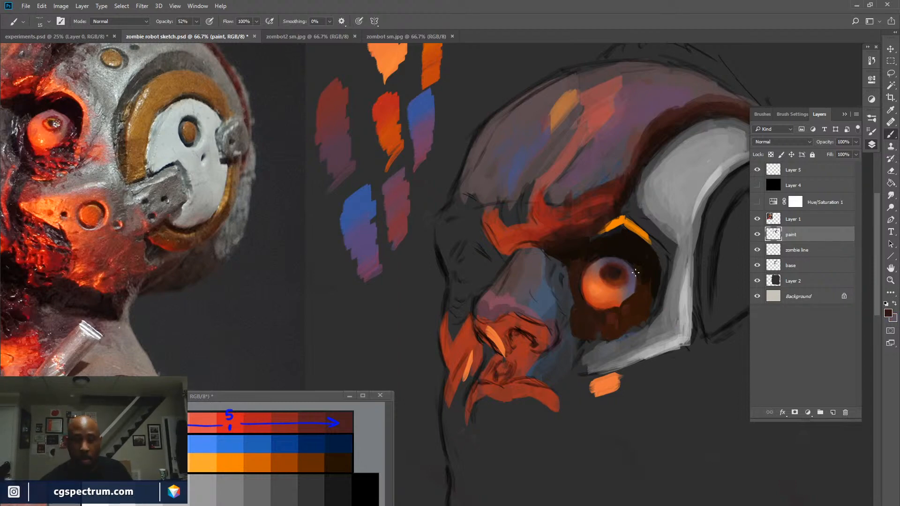
drag(169, 24, 175, 27)
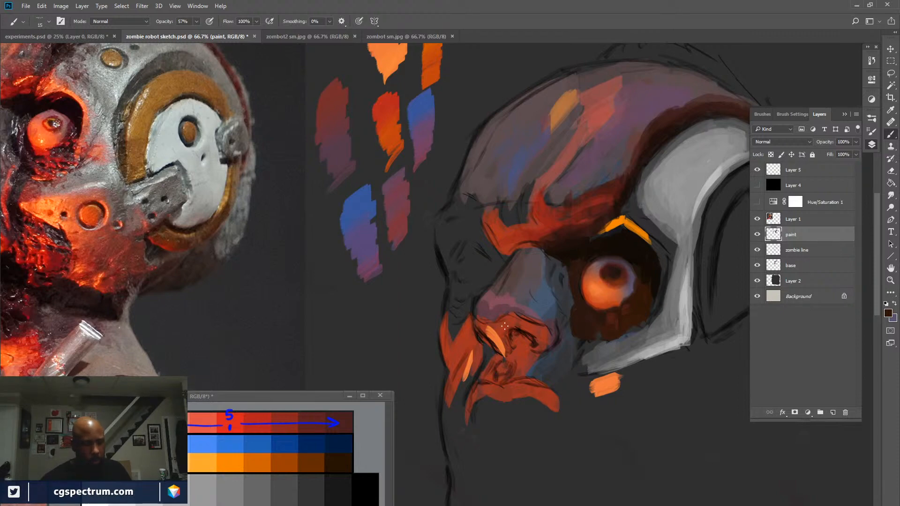
Paint a pale yellow highlight on the lower part of the orange eyeball with the brush opacity at 78%.
alt+click(121, 462)
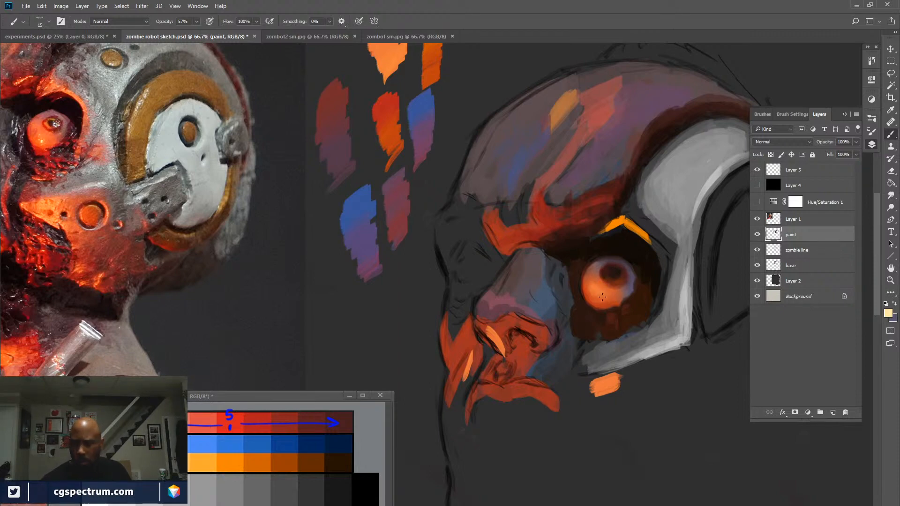
key(x)
alt+click(205, 463)
key(x)
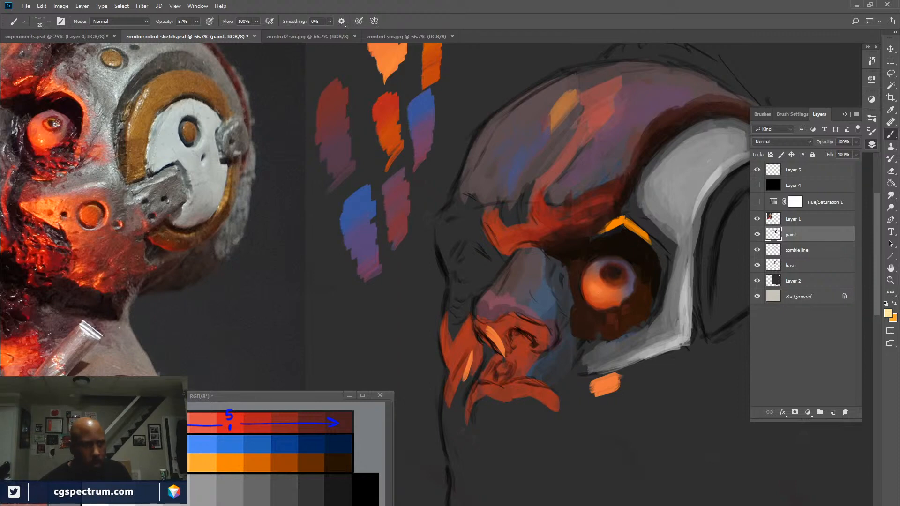
key(7)
key(8)
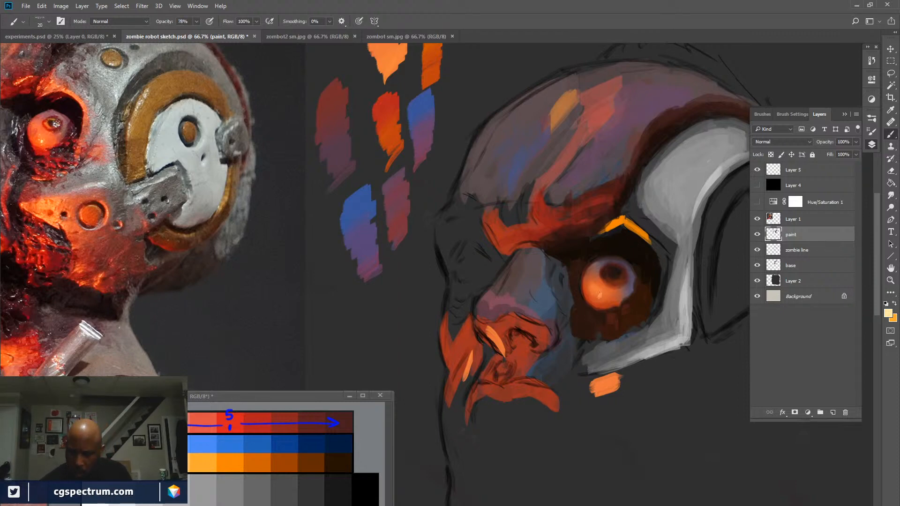
click(598, 295)
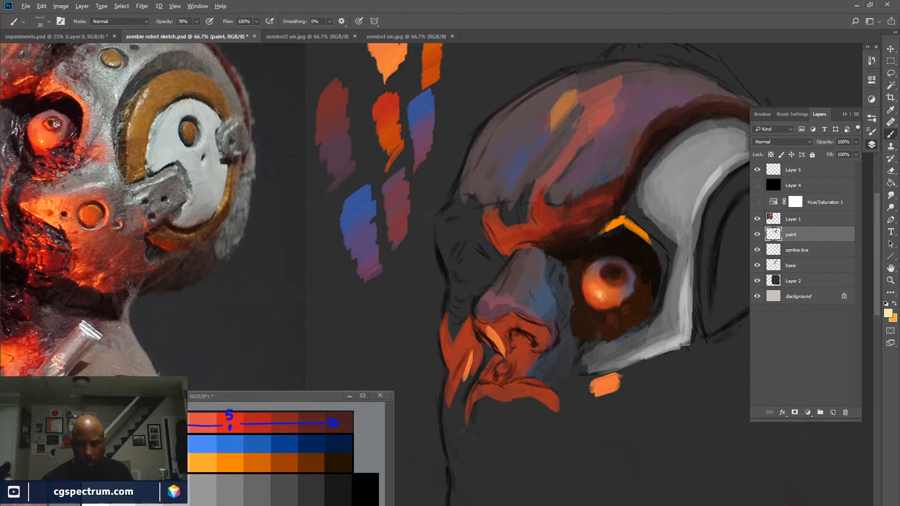
Add a small light grey glint at the edge of the pupil and trim it with dark brown.
alt+click(208, 465)
alt+click(636, 274)
key(x)
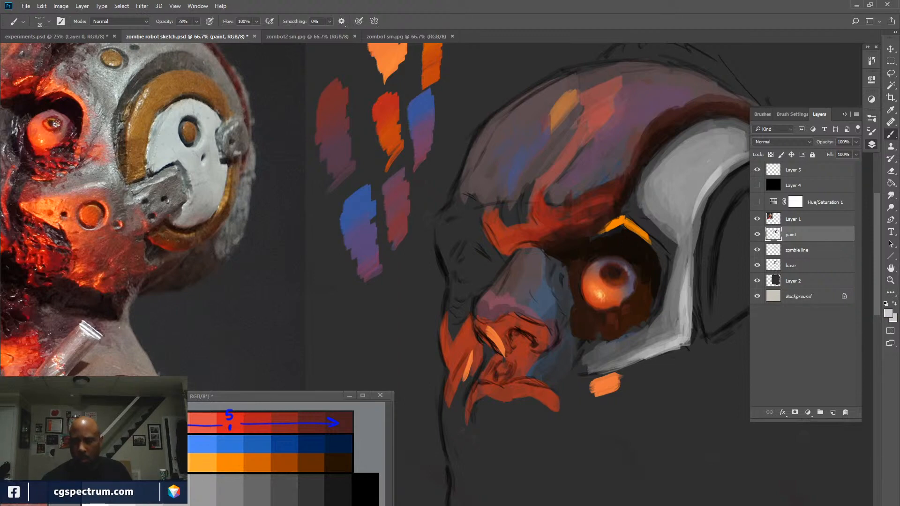
alt+click(621, 273)
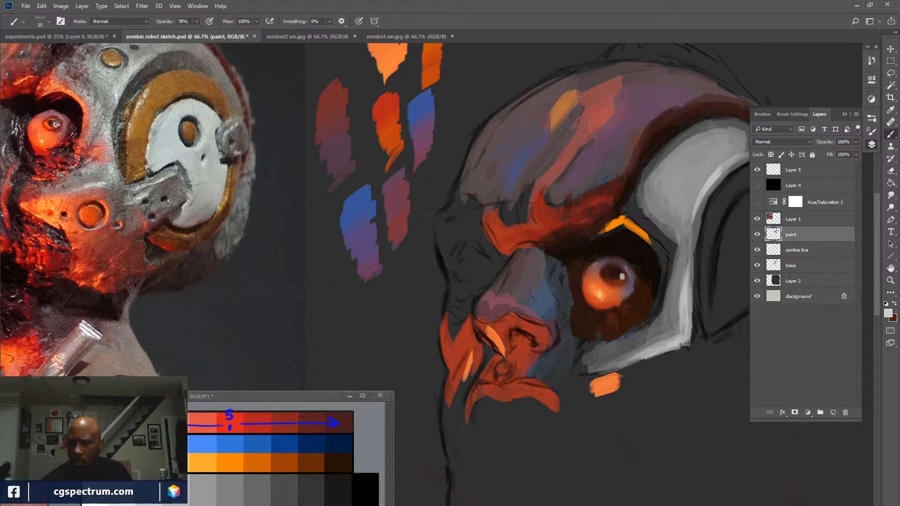
alt+click(624, 278)
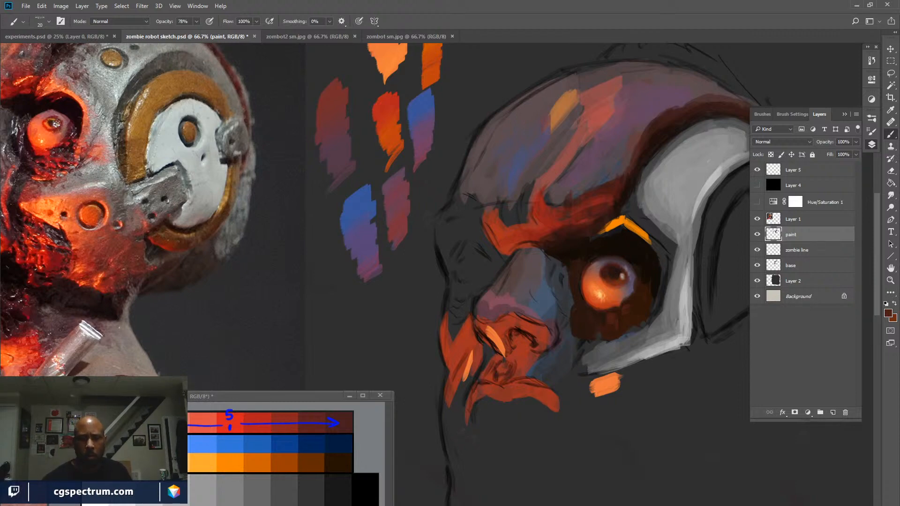
Refine the outer edge of the eyeball with dark brown and orange sampled from the eye area.
alt+click(592, 261)
alt+click(599, 260)
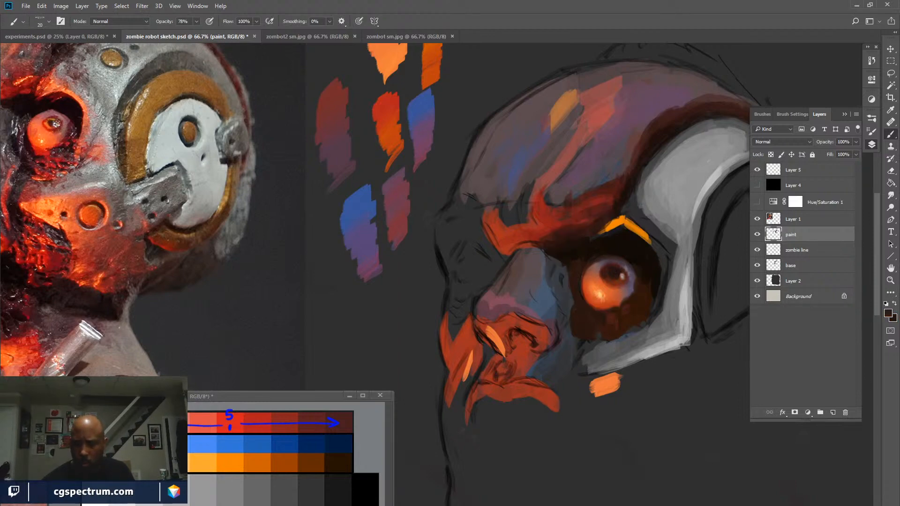
alt+click(589, 284)
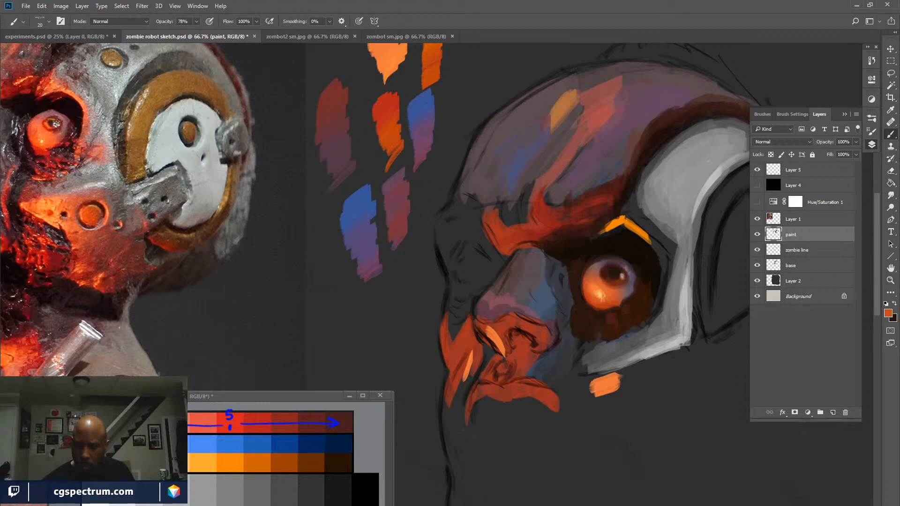
key(x)
key(x)
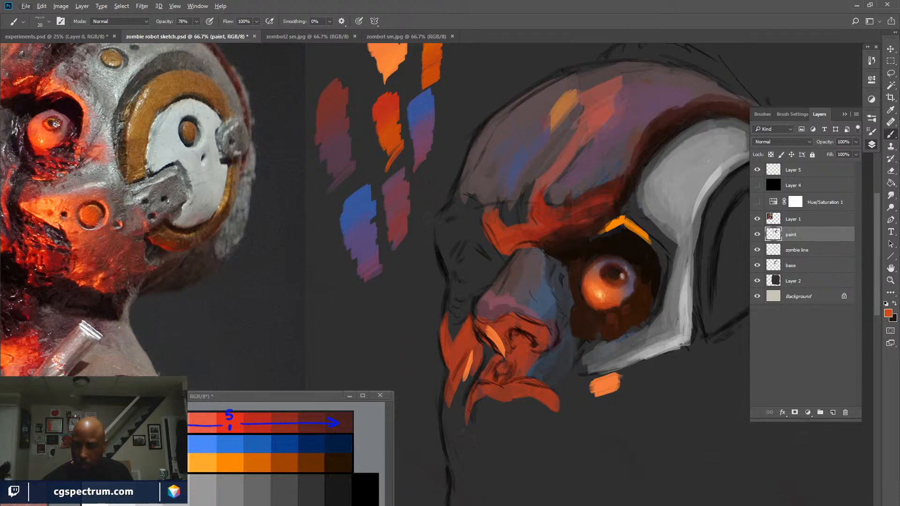
Blend the iris and pupil shading using browns and reds sampled from the eye, brow and nose.
alt+click(619, 280)
alt+click(614, 278)
alt+click(613, 278)
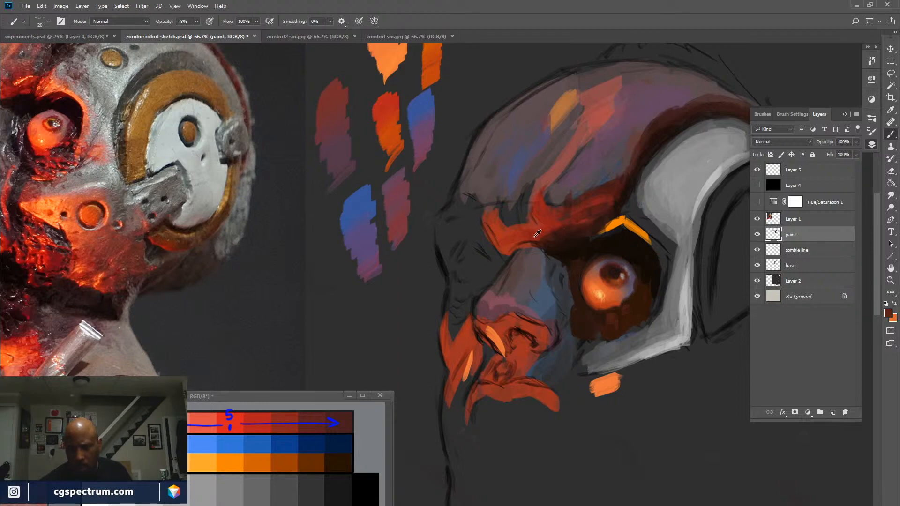
alt+click(560, 230)
alt+click(529, 345)
alt+click(610, 265)
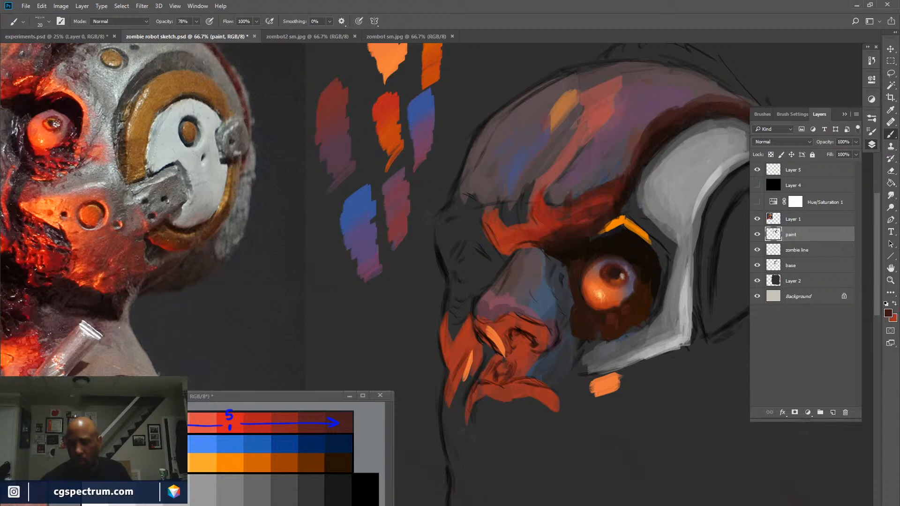
Paint an orange-red rim along the top and outer edge of the eye socket with a 40 px brush.
key(ctrl+minus)
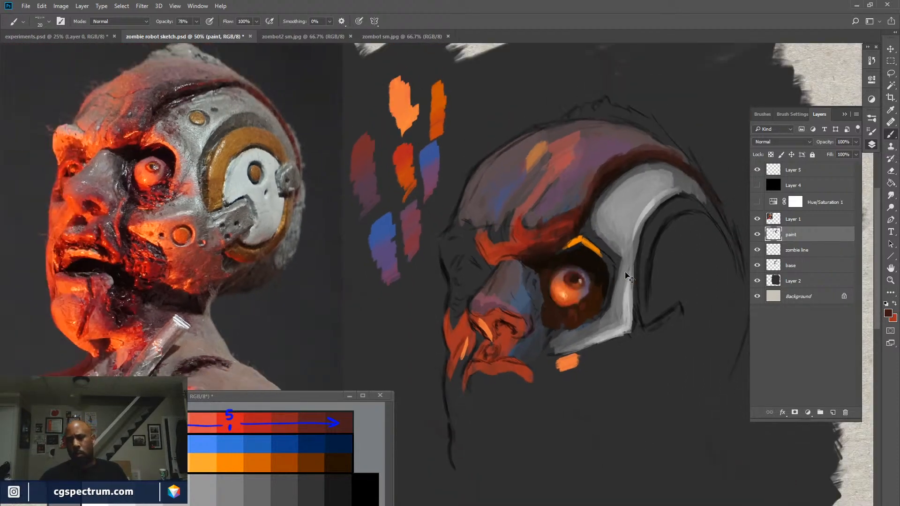
key(ctrl+minus)
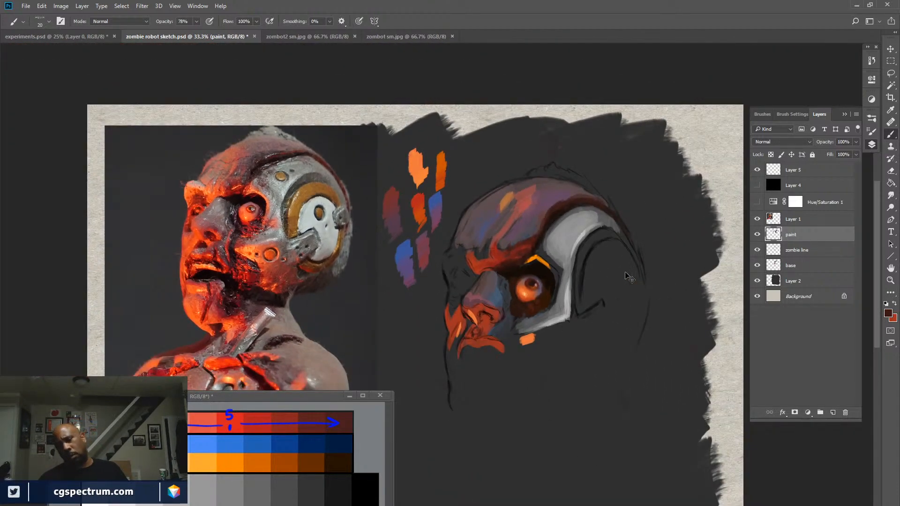
key(ctrl+plus)
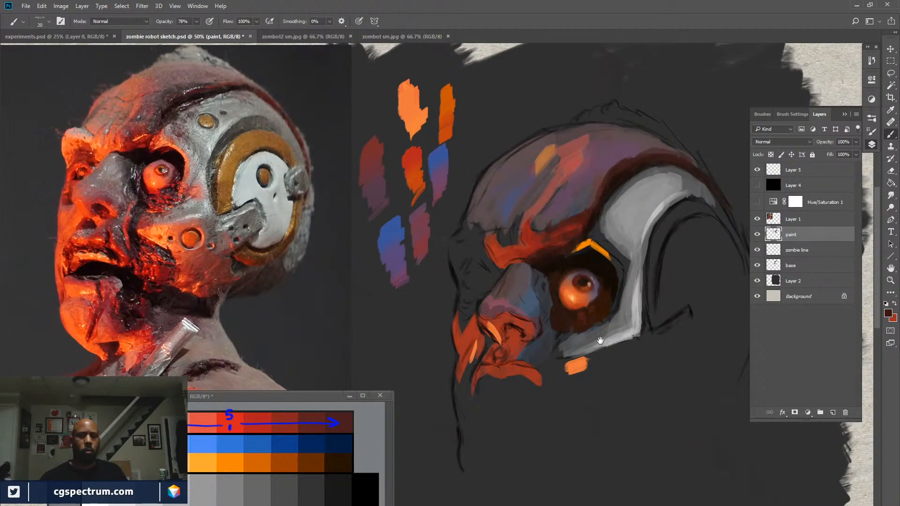
drag(599, 348, 599, 345)
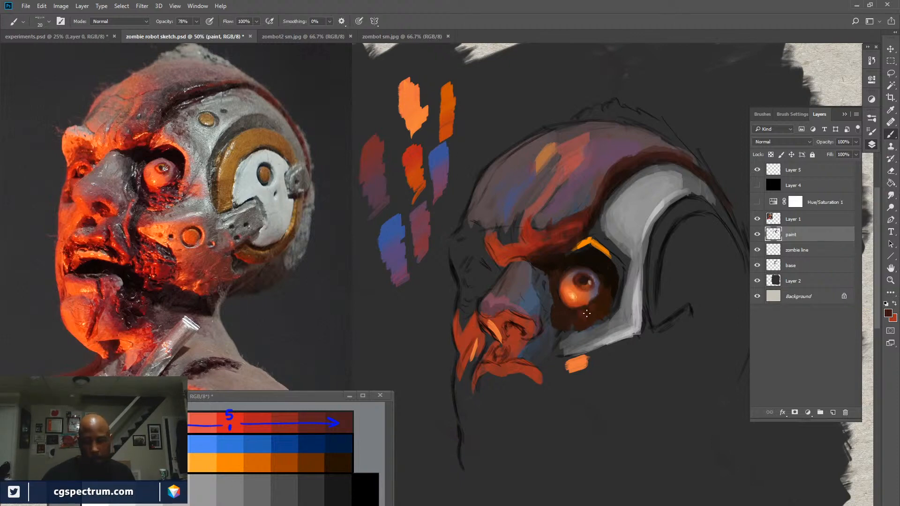
alt+click(532, 245)
alt+click(602, 247)
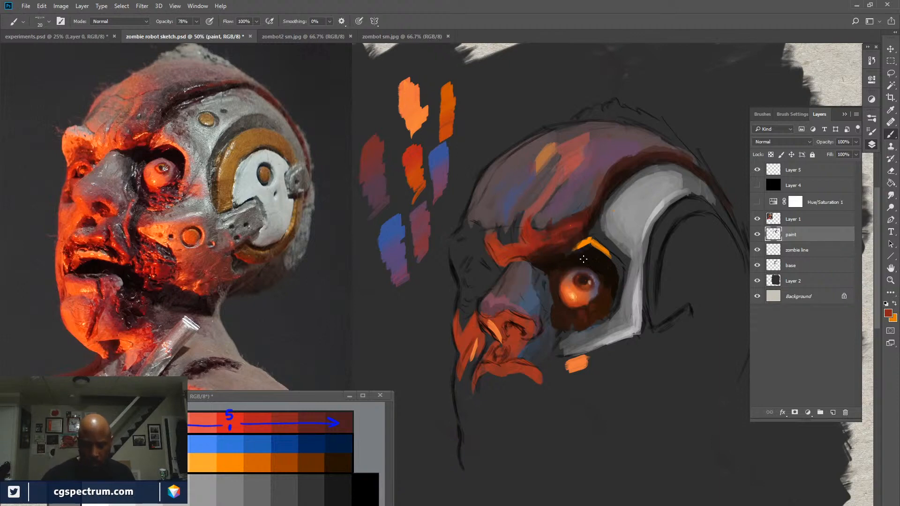
key(bracketright)
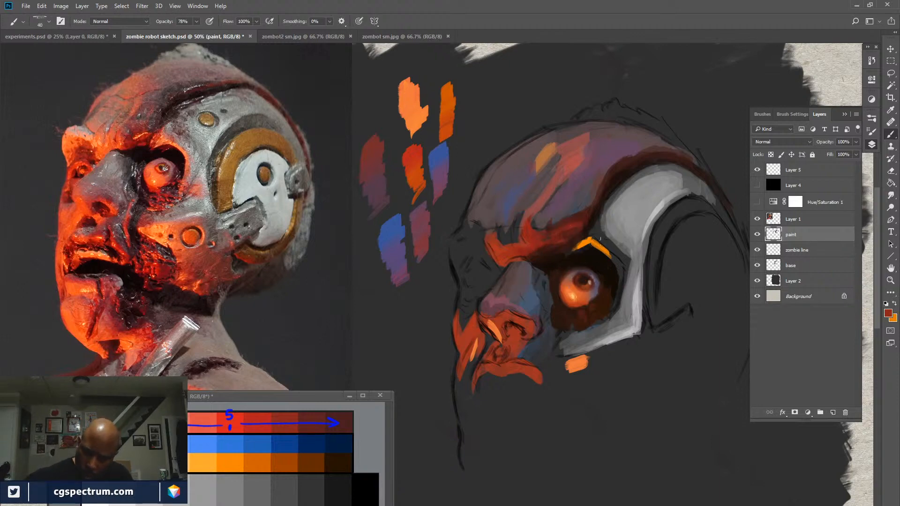
mouse_move(597, 239)
mouse_down()
mouse_move(617, 255)
mouse_move(590, 232)
mouse_move(621, 267)
mouse_move(620, 291)
mouse_move(621, 266)
mouse_move(616, 298)
mouse_up()
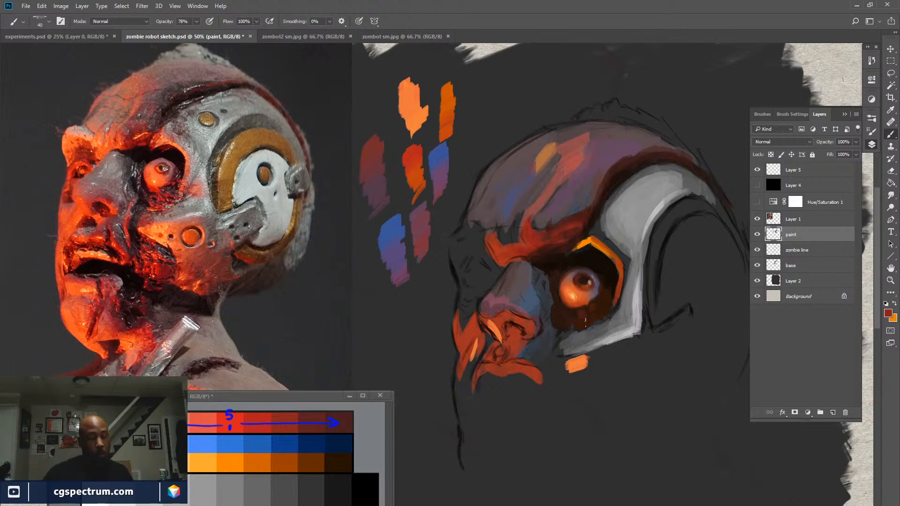
drag(586, 239, 575, 247)
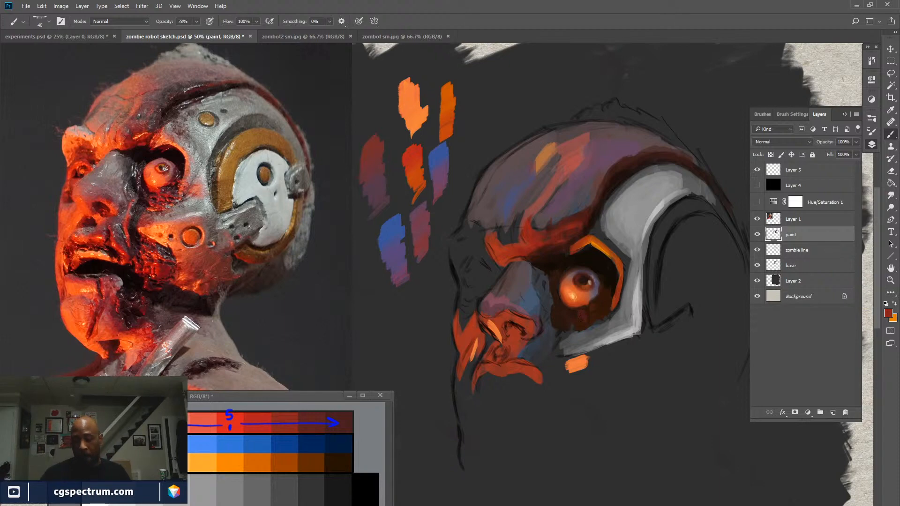
Tint the inner end of the grey frame below the eye reddish brown and paint a dark brown strip down the cheek.
key(x)
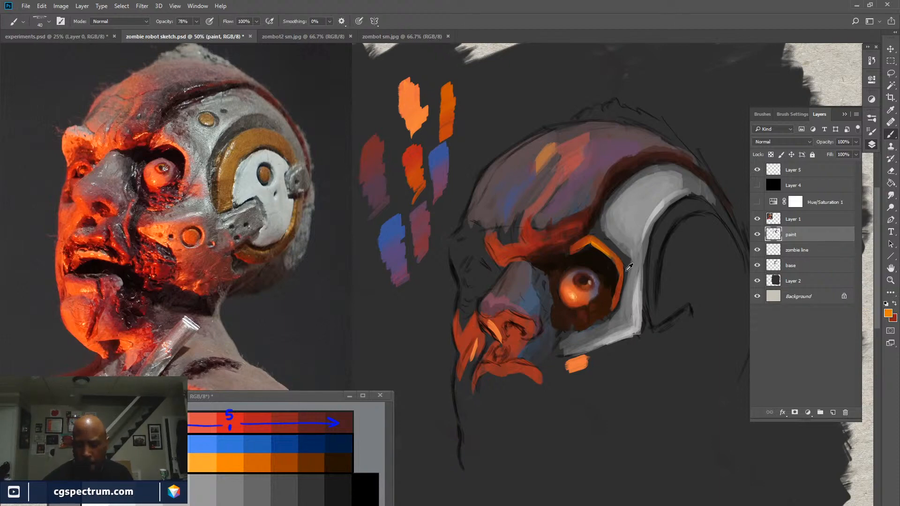
alt+click(626, 265)
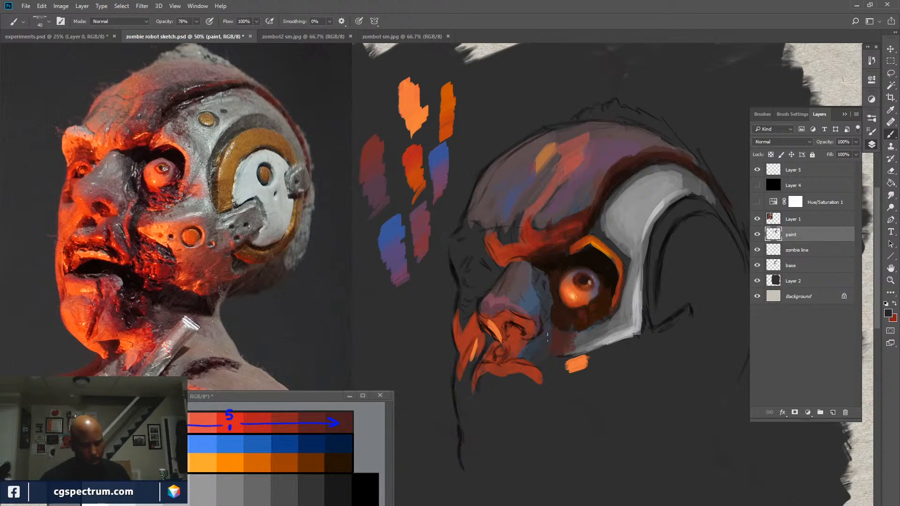
alt+click(566, 314)
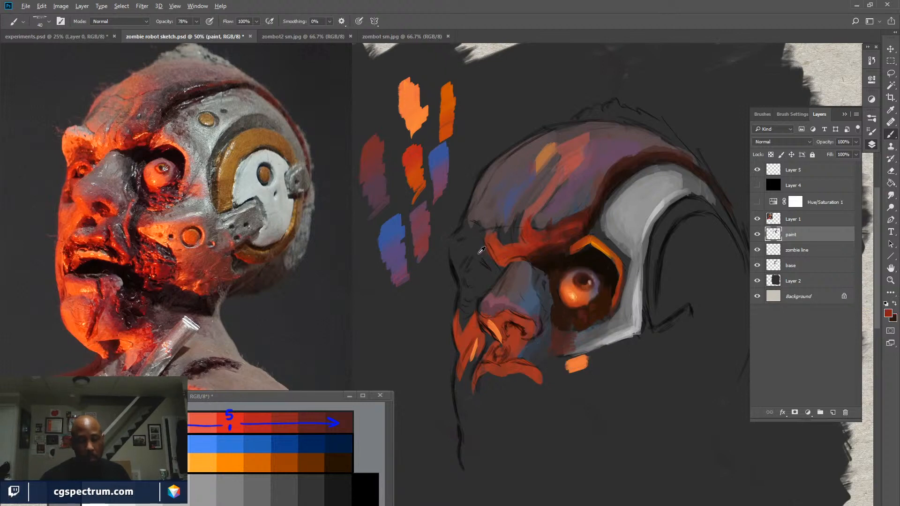
alt+click(475, 237)
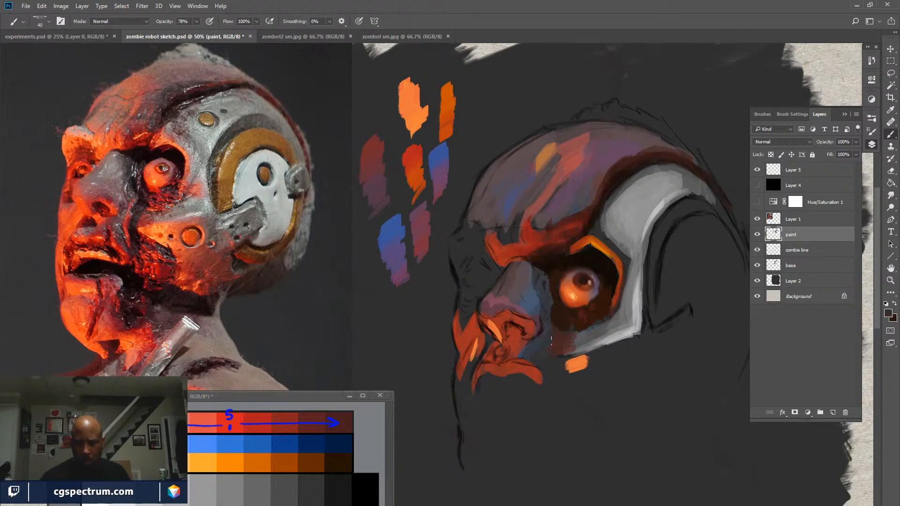
key(x)
drag(553, 327, 550, 340)
drag(561, 365, 567, 392)
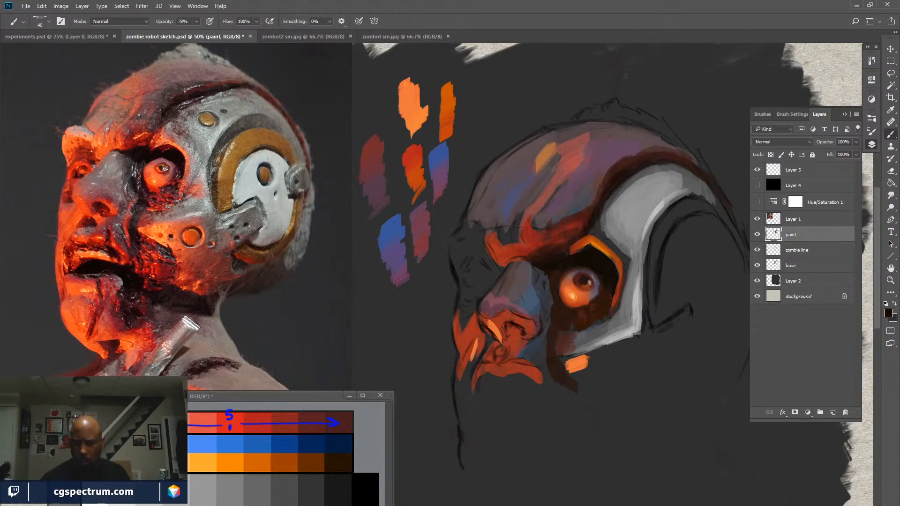
Darken the socket beneath the eyeball and paint red flesh texture there with a 25 px brush at 70% opacity.
alt+click(582, 313)
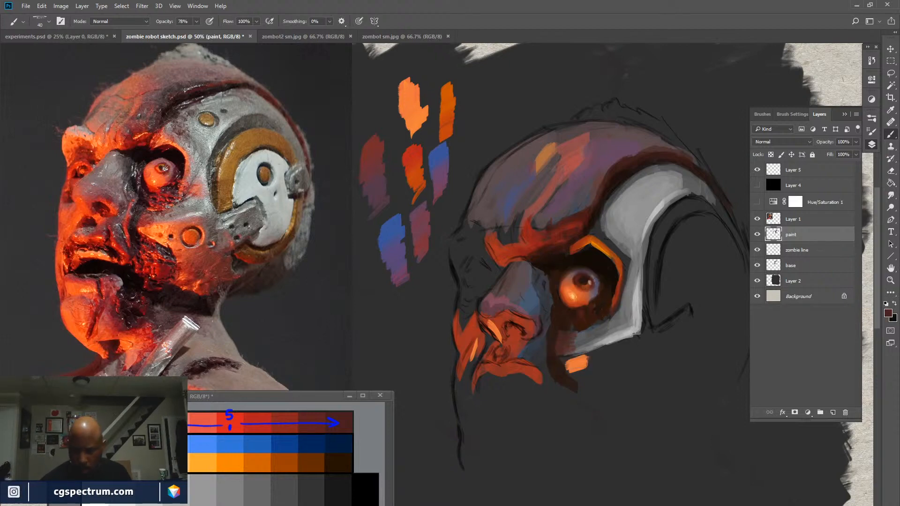
key(x)
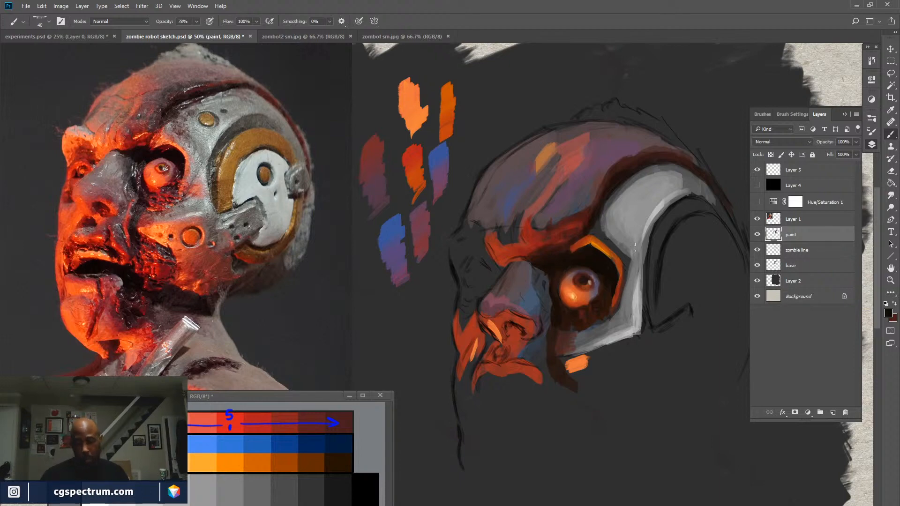
alt+click(527, 240)
right_click(589, 319)
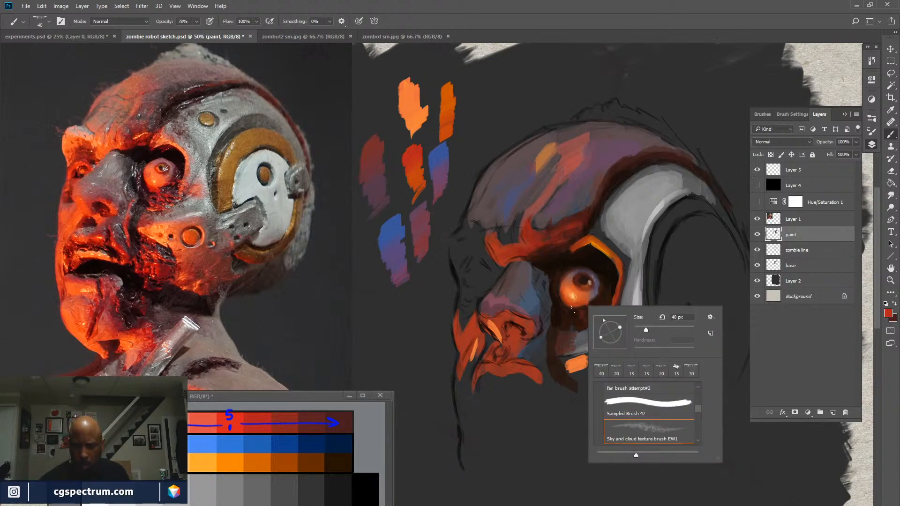
click(580, 315)
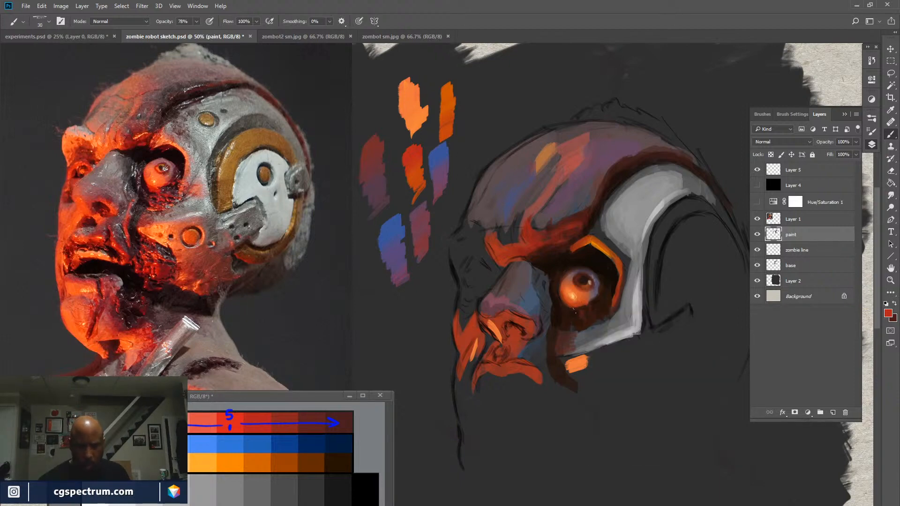
key(bracketleft)
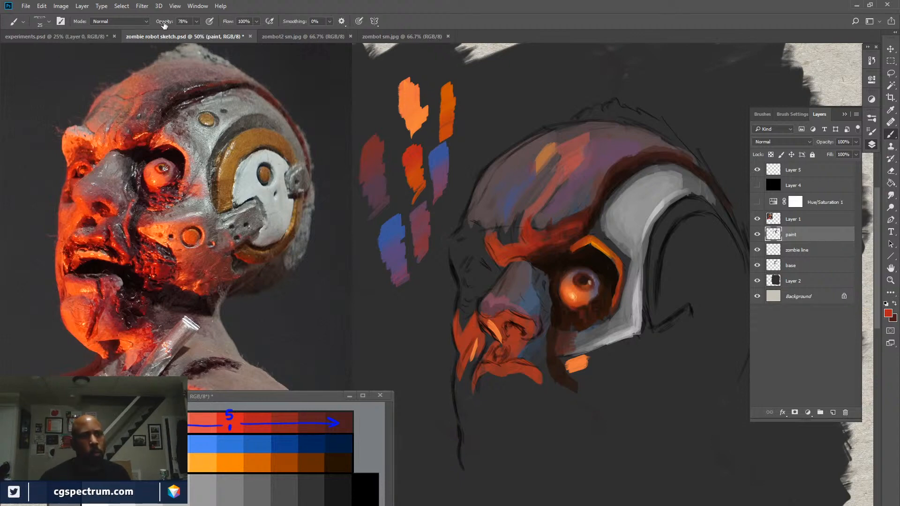
key(7)
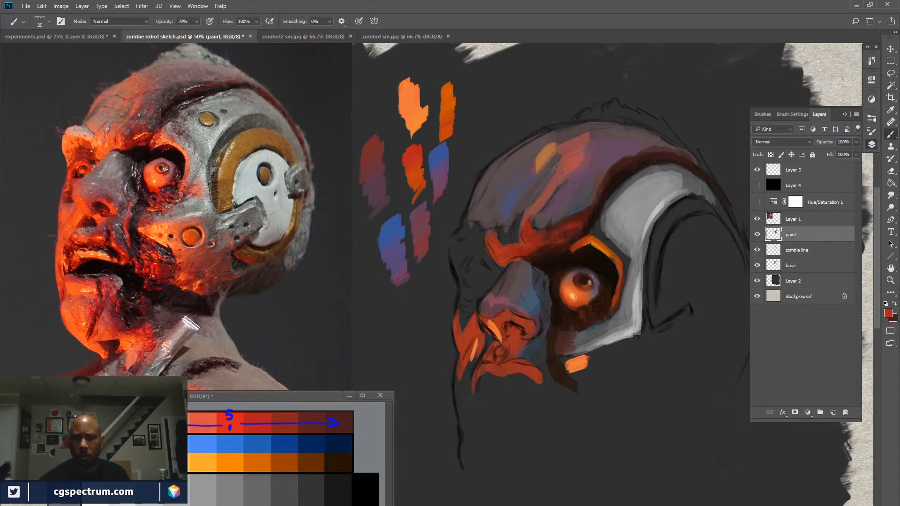
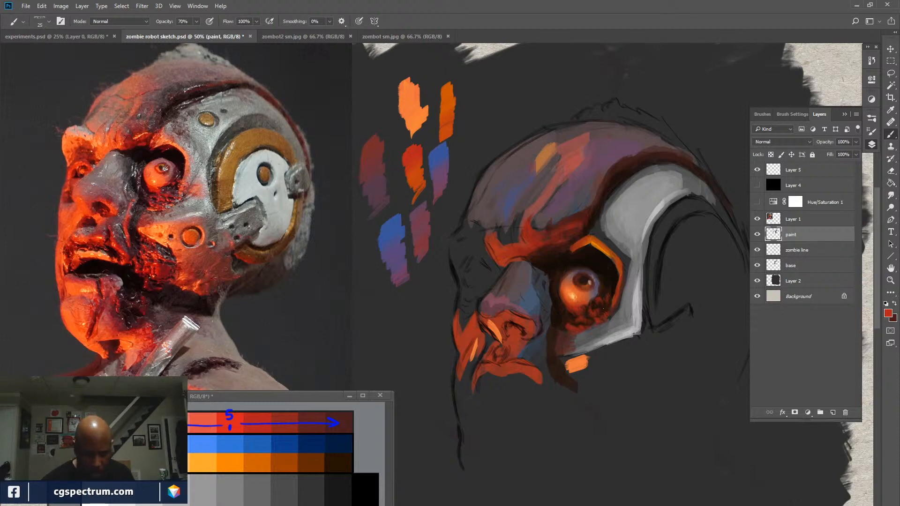
Paint small pale blue highlights on the flesh around the eyeball with a 10 px brush at 81% opacity.
key(bracketleft)
key(bracketleft)
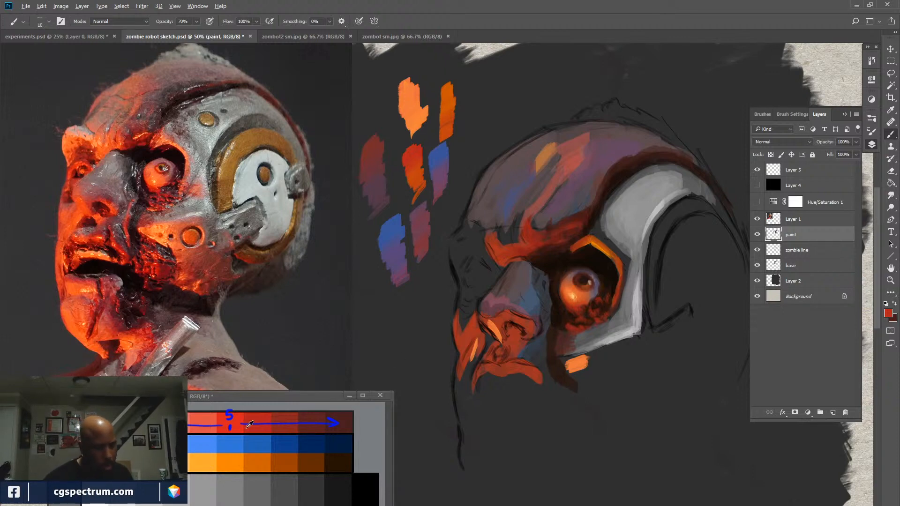
alt+click(180, 442)
key(bracketleft)
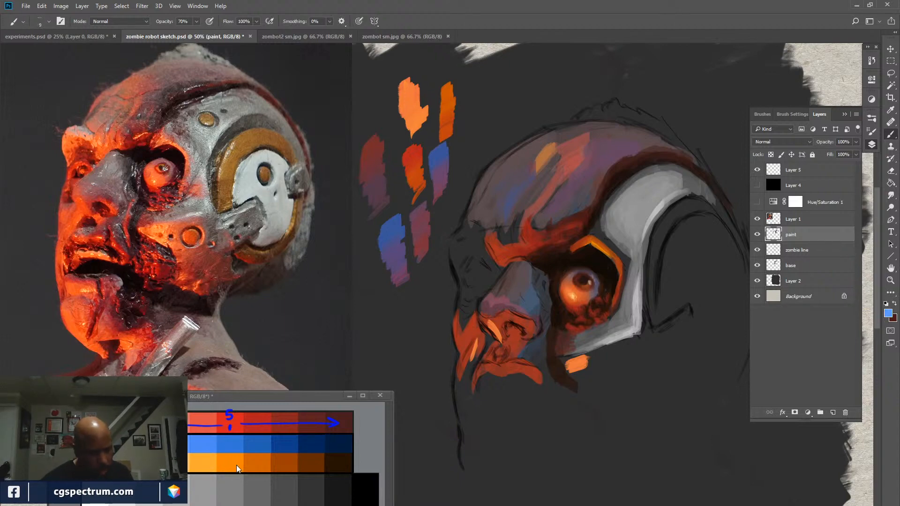
alt+click(125, 443)
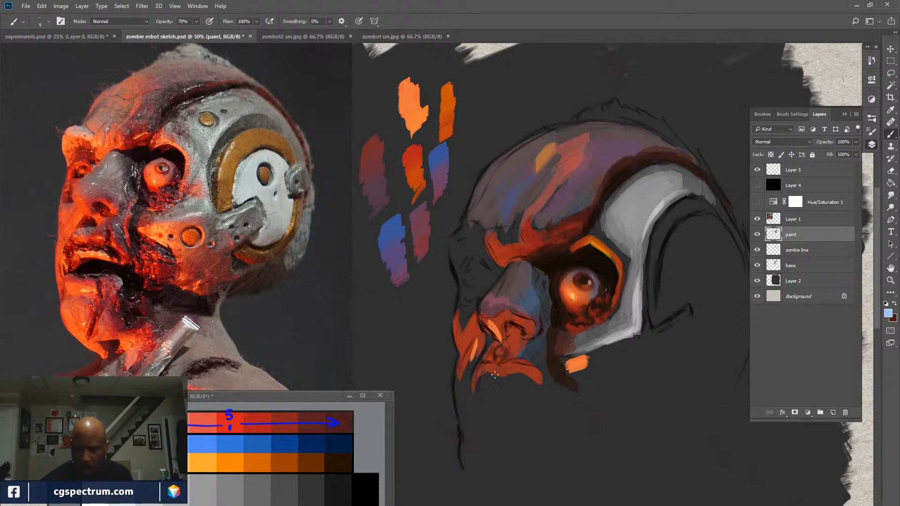
key(bracketright)
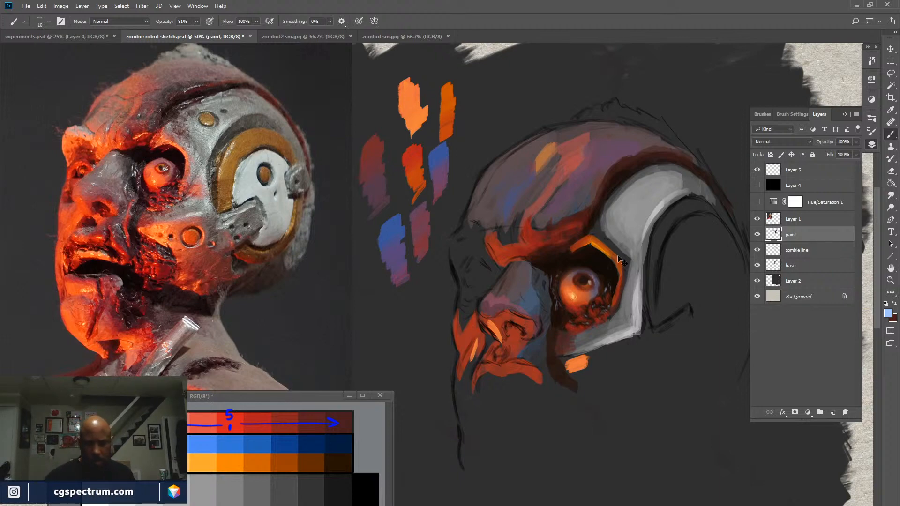
Refine the grey metal plate beside the upper rim of the eye socket using greys sampled from the plate.
key(ctrl+minus)
key(ctrl+minus)
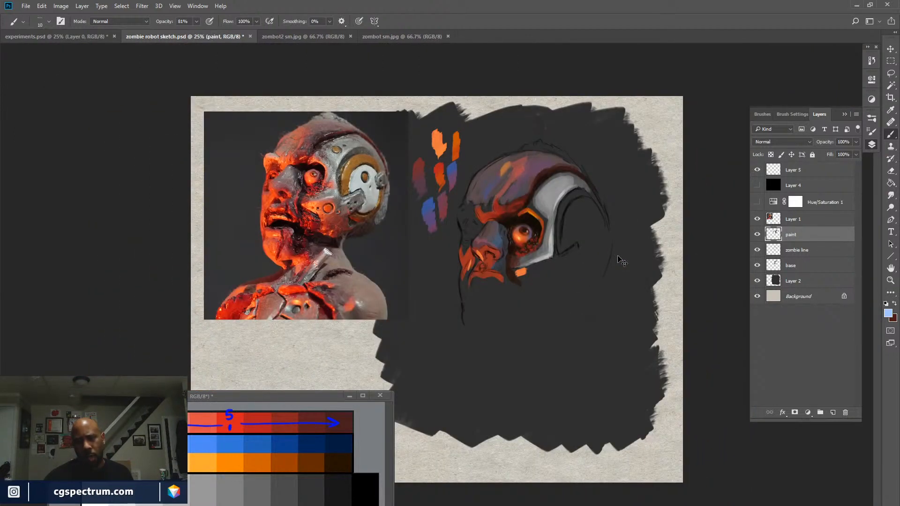
key(ctrl+plus)
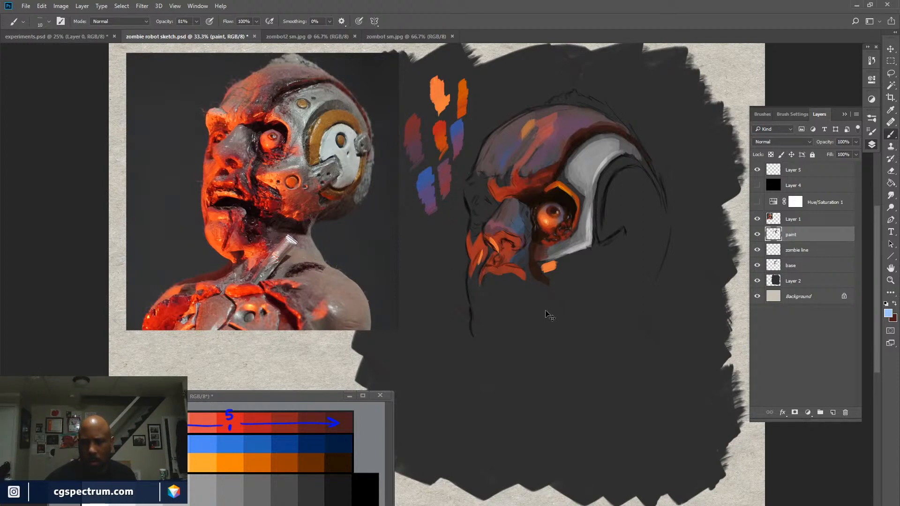
key(ctrl+plus)
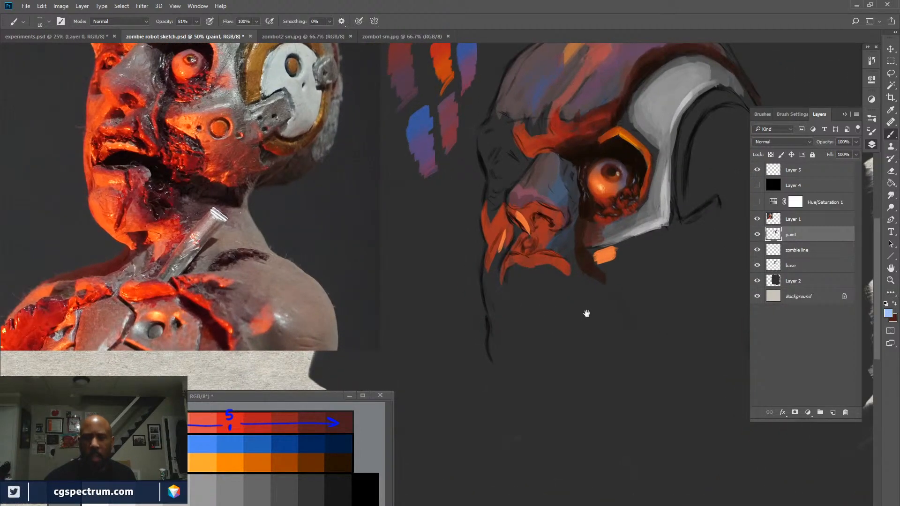
drag(586, 313, 566, 375)
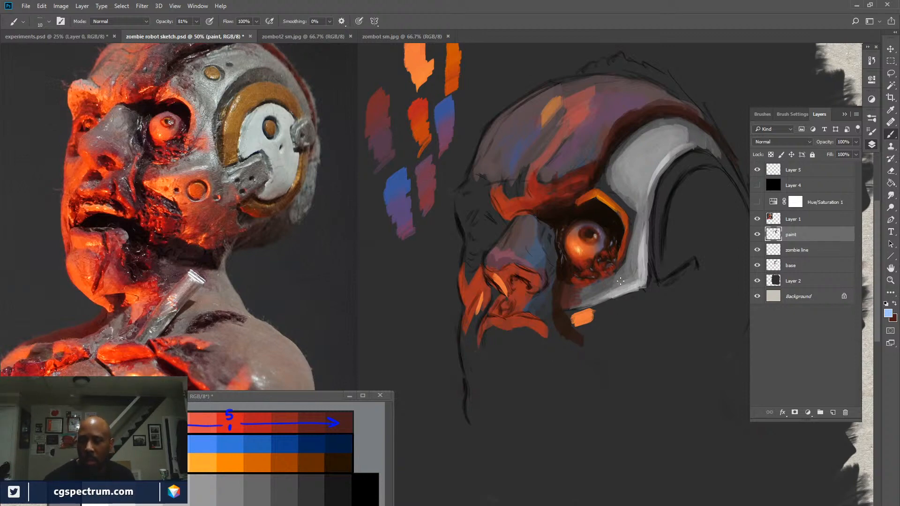
alt+click(636, 230)
key(x)
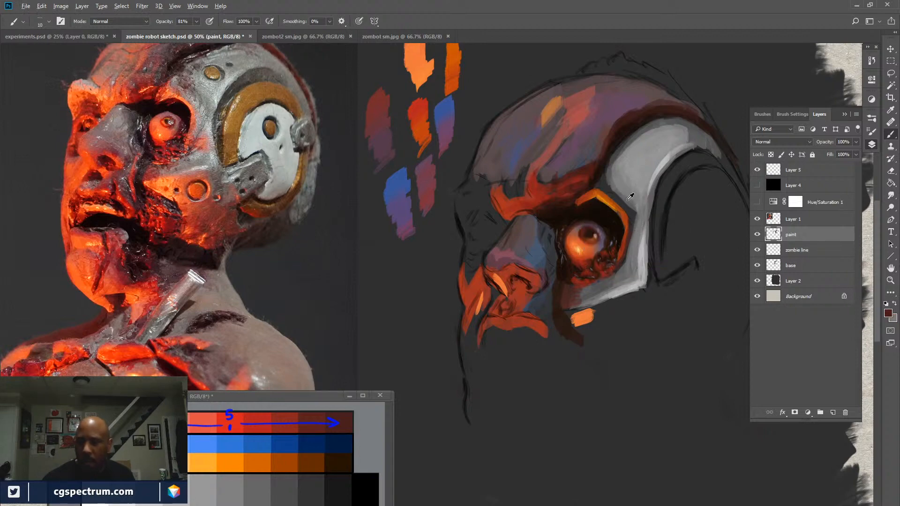
alt+click(624, 202)
key(x)
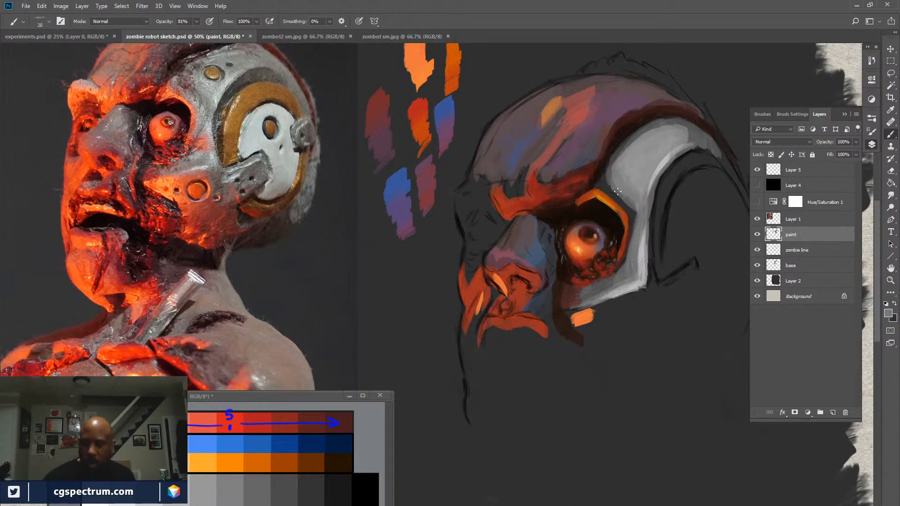
key(bracketright)
key(bracketright)
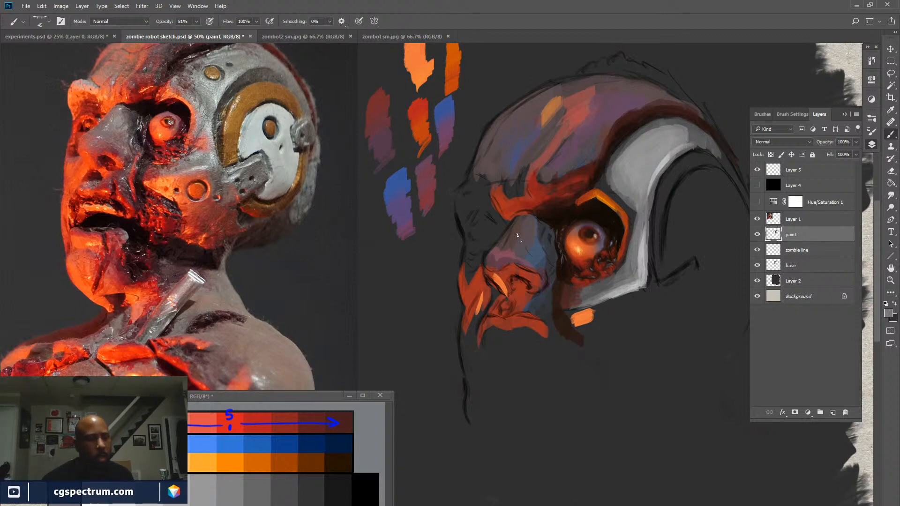
Blend the nose tip and bridge with sampled purples, greys and orange-red using a 45 px brush at 81% opacity.
alt+click(506, 258)
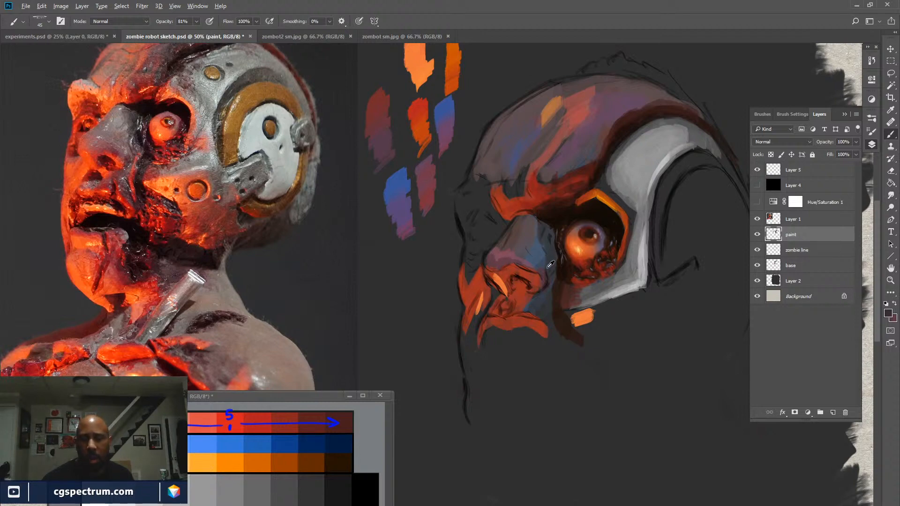
key(x)
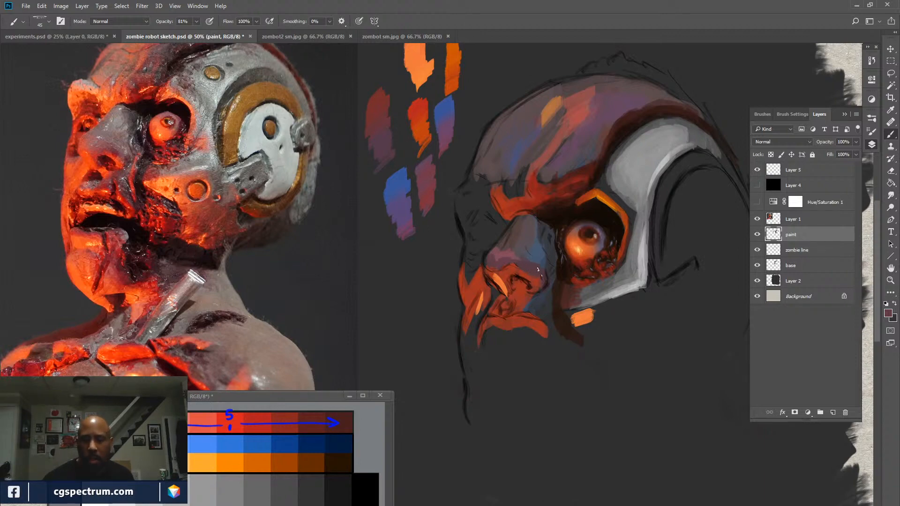
alt+click(519, 266)
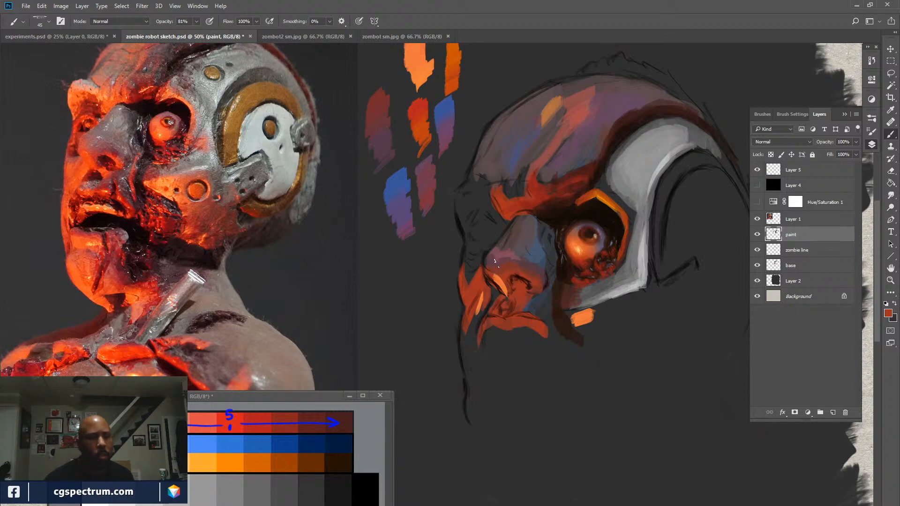
key(x)
key(x)
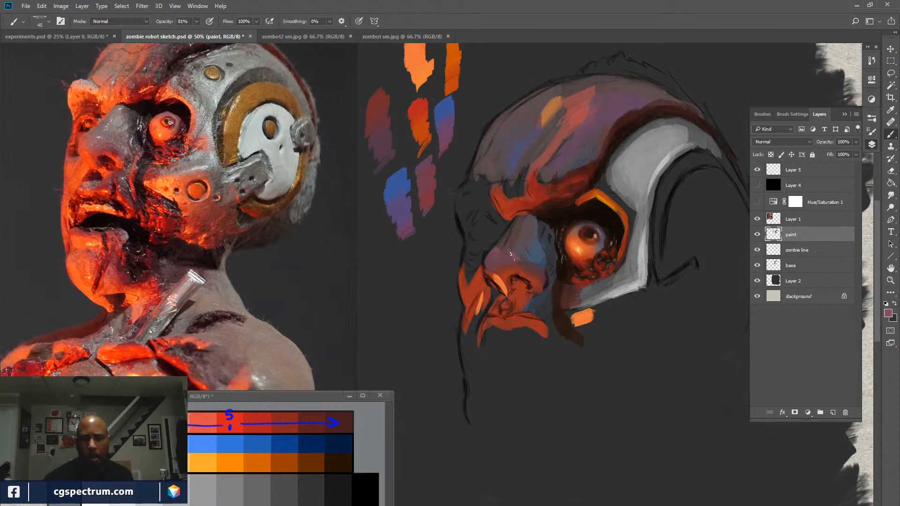
alt+click(514, 225)
alt+click(497, 253)
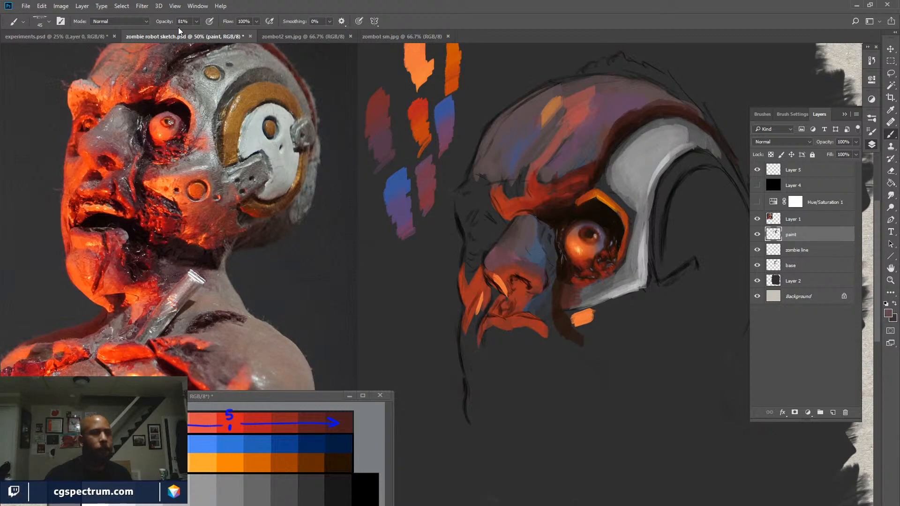
Soften the blue side of the nose and darken its edge toward the eye with sampled tones at 68% opacity.
drag(172, 24, 160, 26)
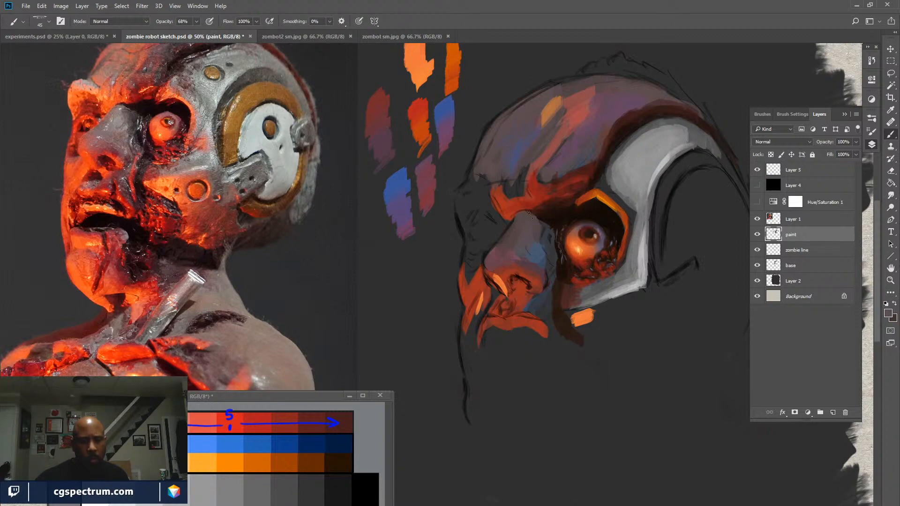
alt+click(530, 258)
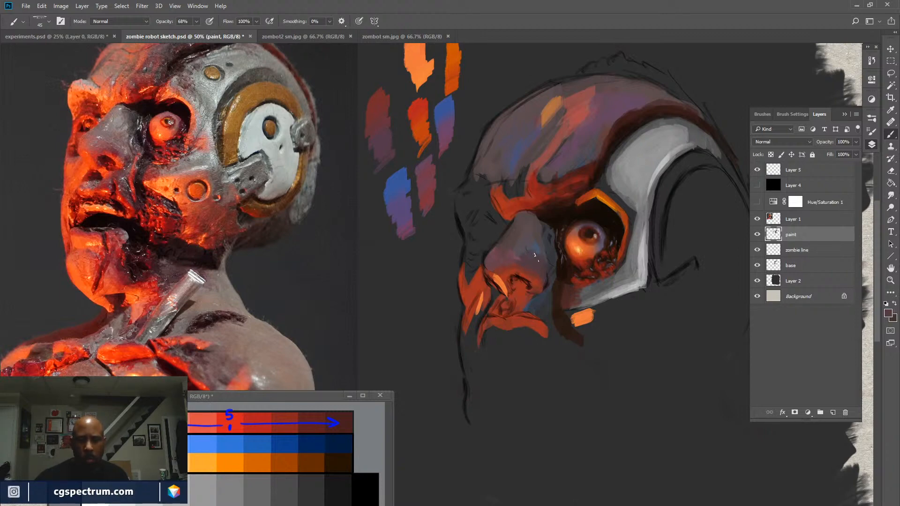
alt+click(533, 245)
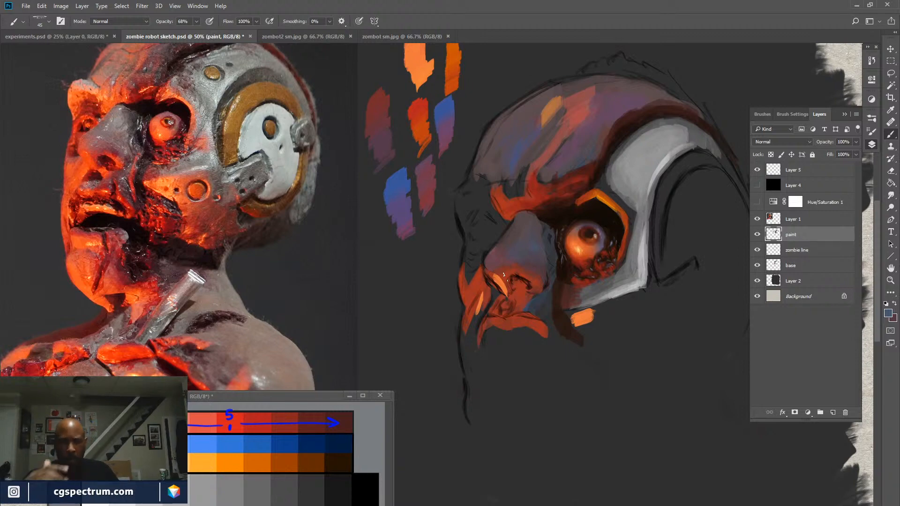
alt+click(543, 227)
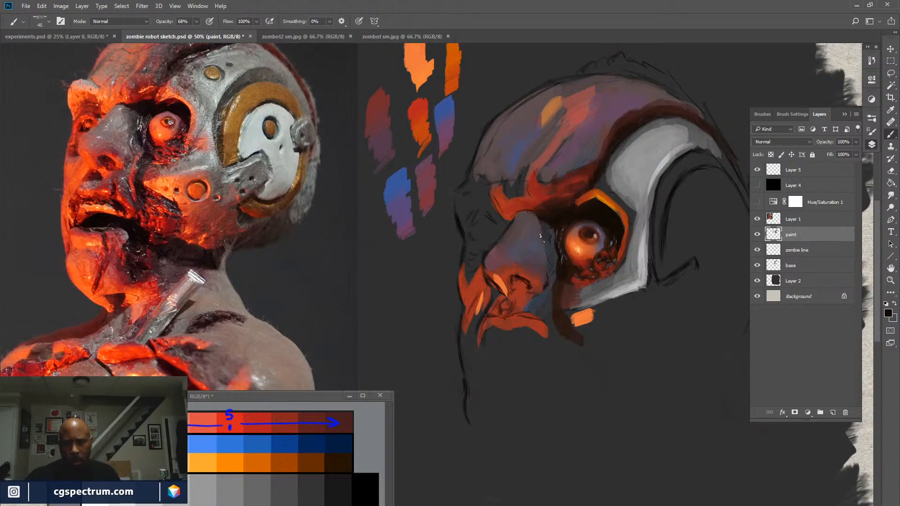
key(x)
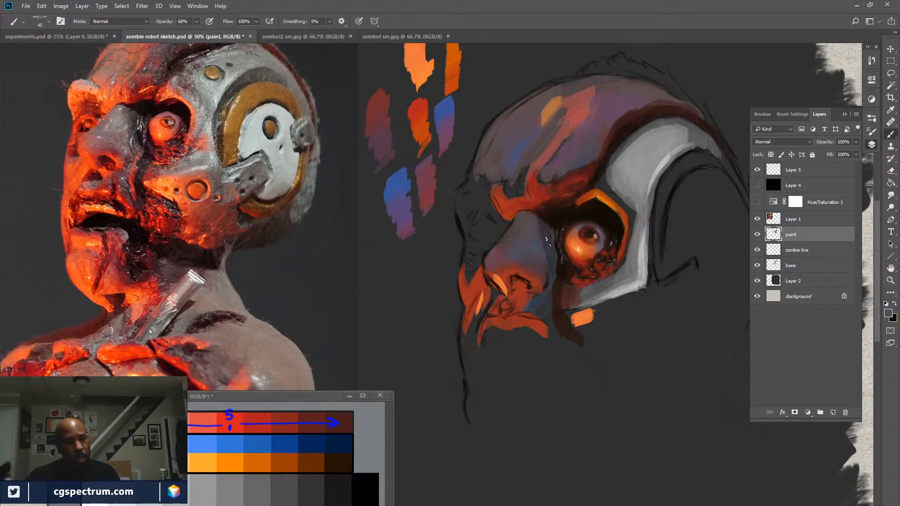
key(x)
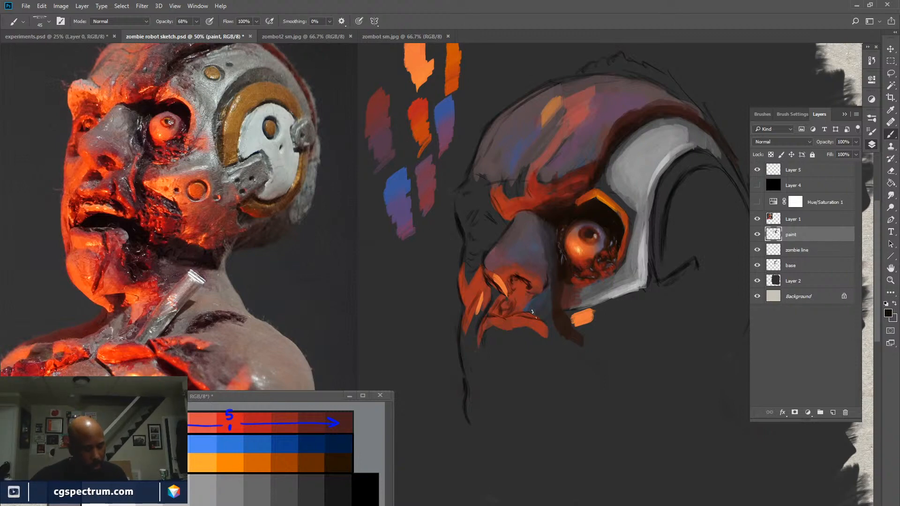
Check the painting in the greyscale proof view and compare it with the dark Layer 2 backdrop hidden.
key(ctrl+y)
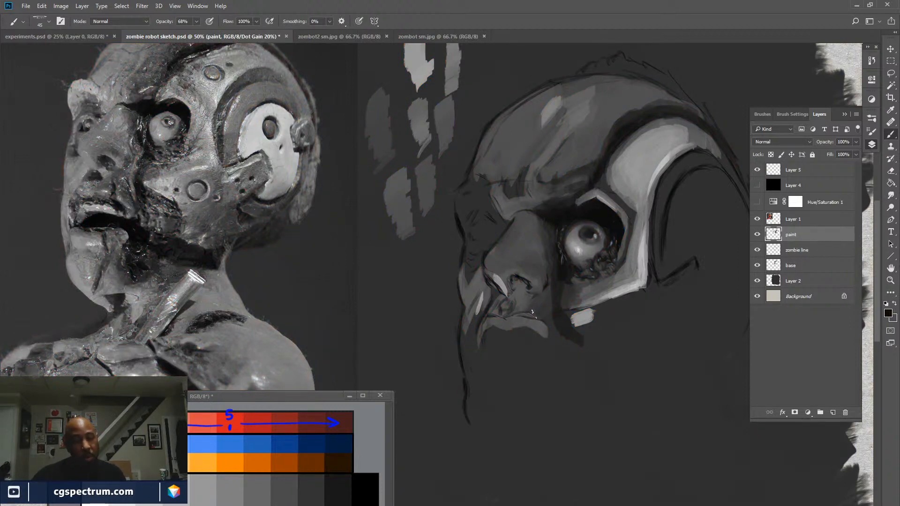
mouse_move(631, 327)
mouse_down()
mouse_move(616, 389)
mouse_move(620, 376)
mouse_up()
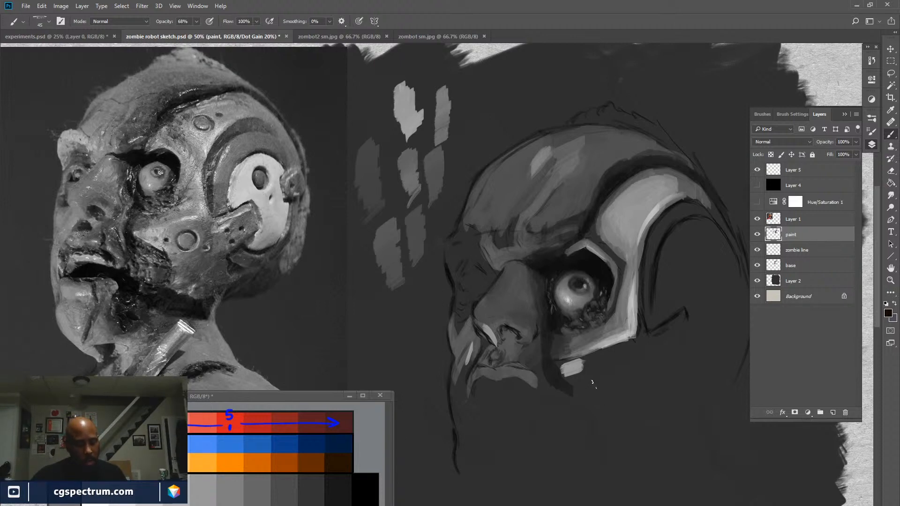
key(ctrl+y)
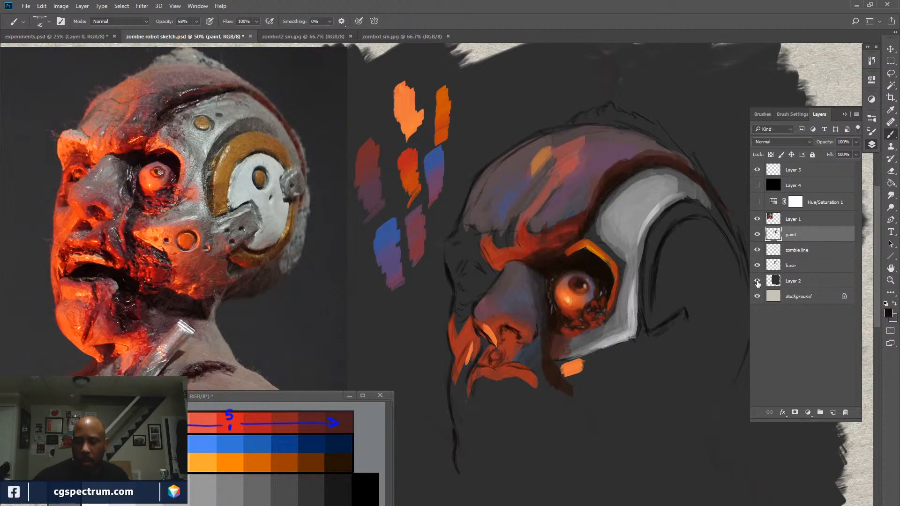
click(757, 281)
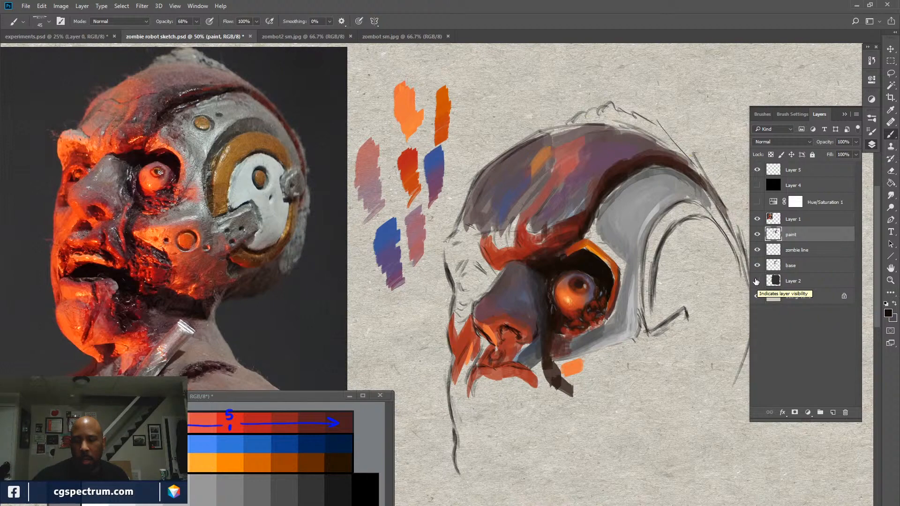
click(757, 282)
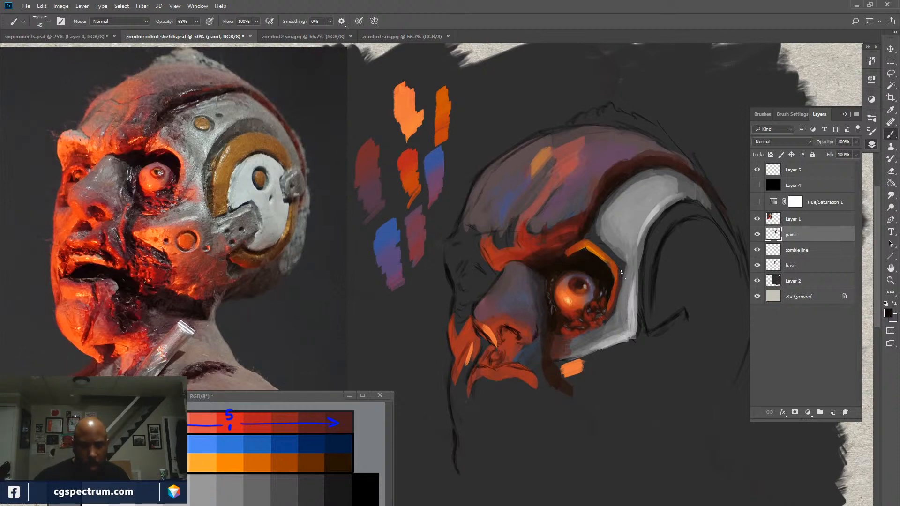
Paint light grey along the metal frame beside the eye and shade it with a dark tone at 38% opacity.
alt+click(603, 220)
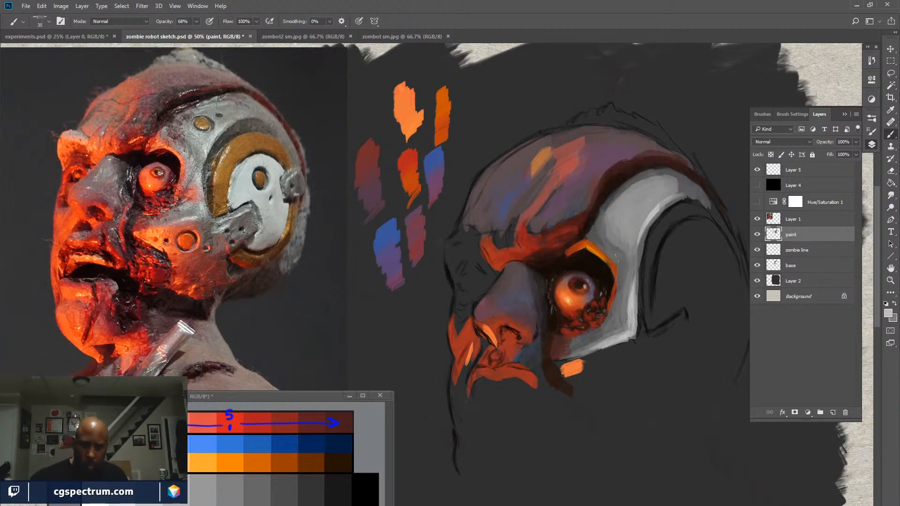
key(bracketleft)
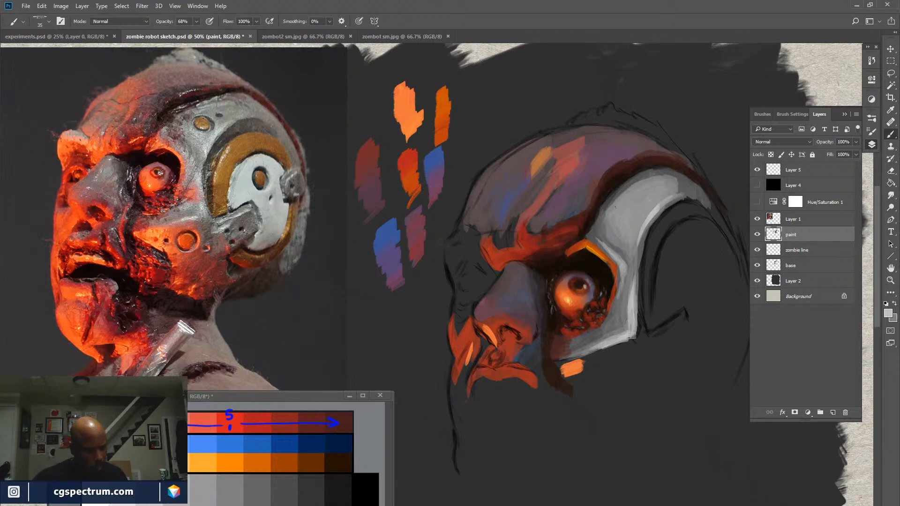
alt+click(617, 188)
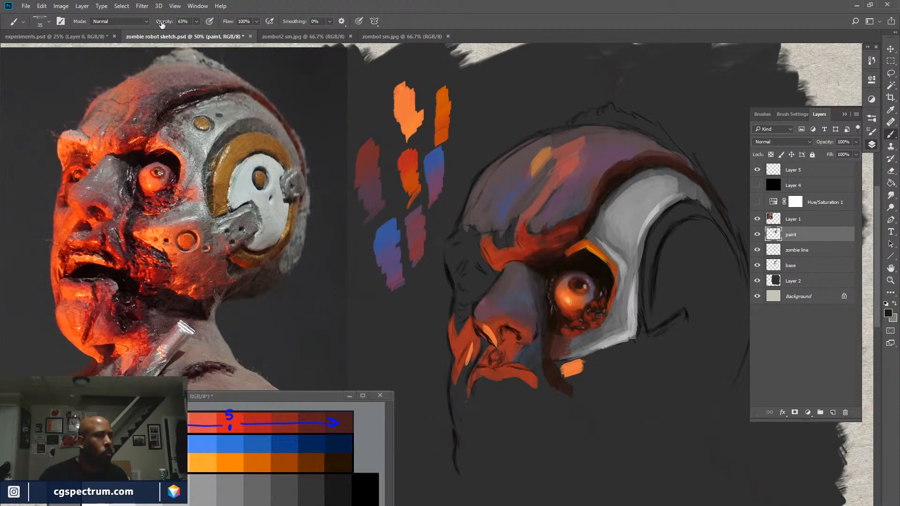
drag(163, 25, 158, 26)
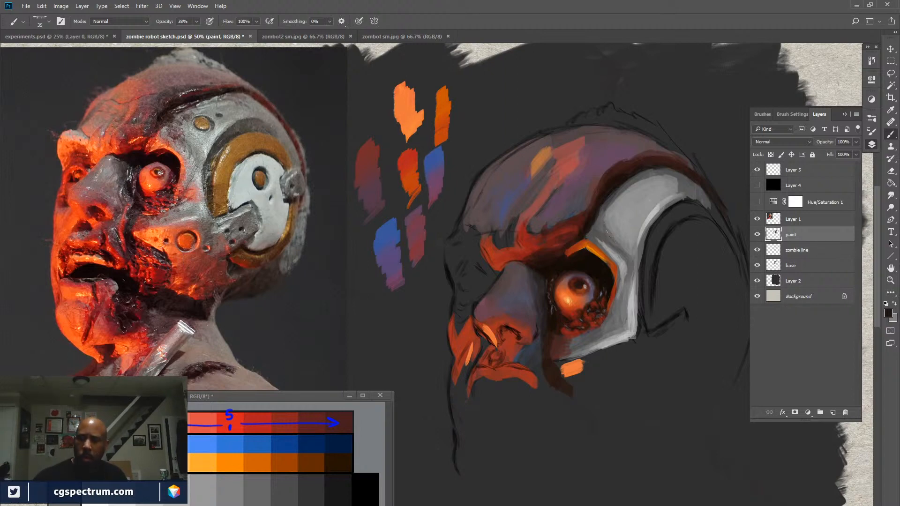
key(x)
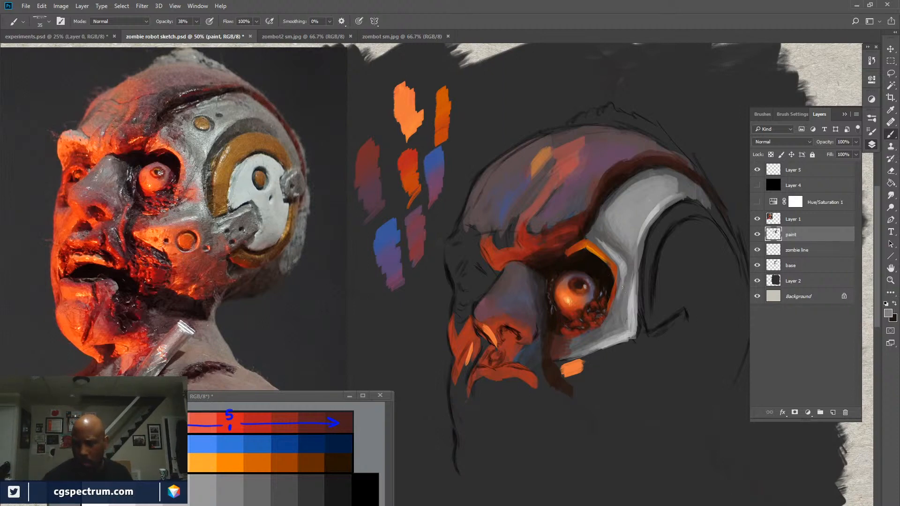
key(x)
drag(626, 294, 615, 317)
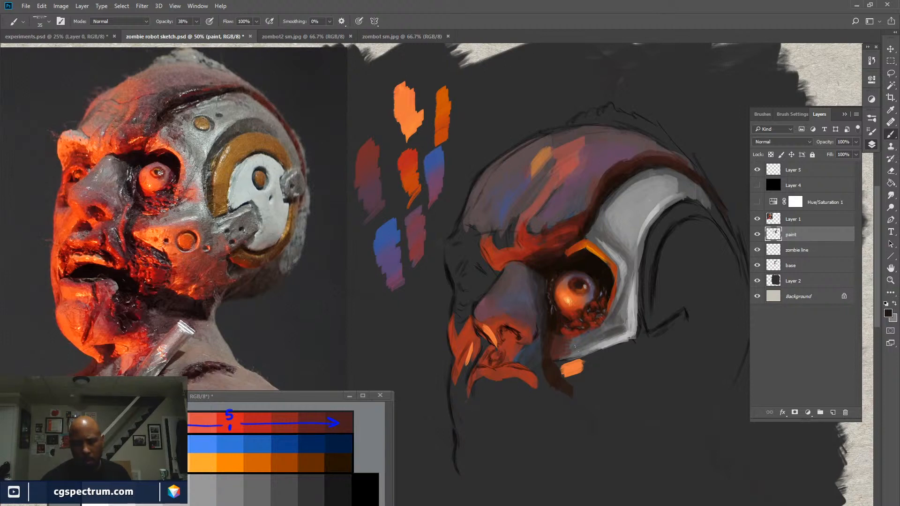
Tint the lower grey frame beneath the eye with the palette's bright blue at 37% opacity.
alt+click(603, 335)
alt+click(213, 442)
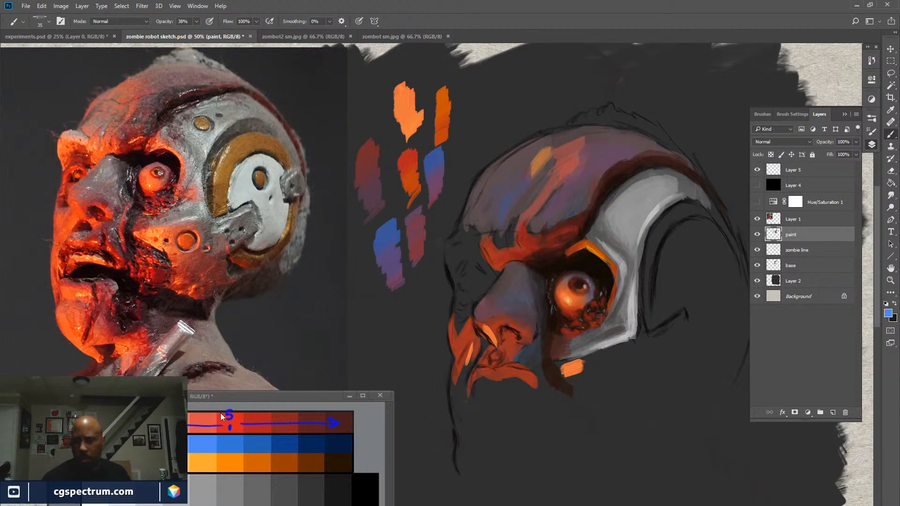
drag(168, 23, 166, 22)
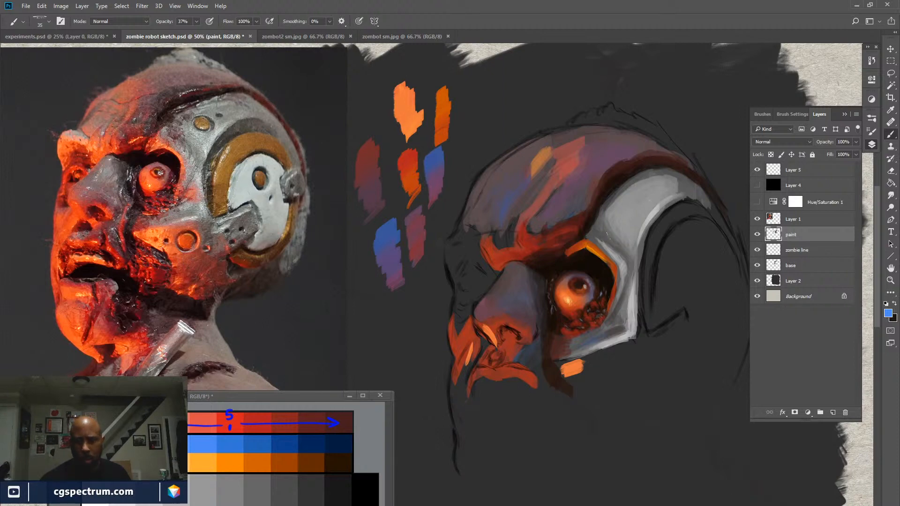
Blend grey and bright blue tones across the upper metal frame above the eye at 37% opacity.
key(x)
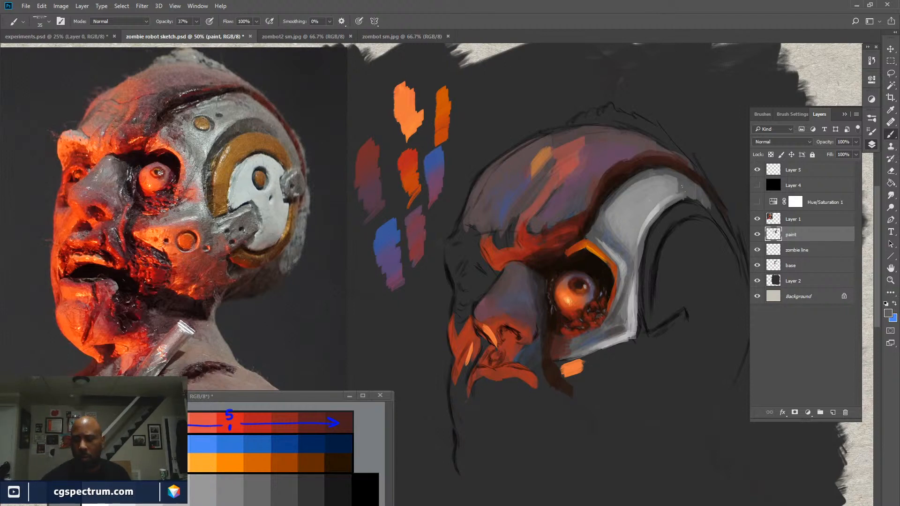
key(x)
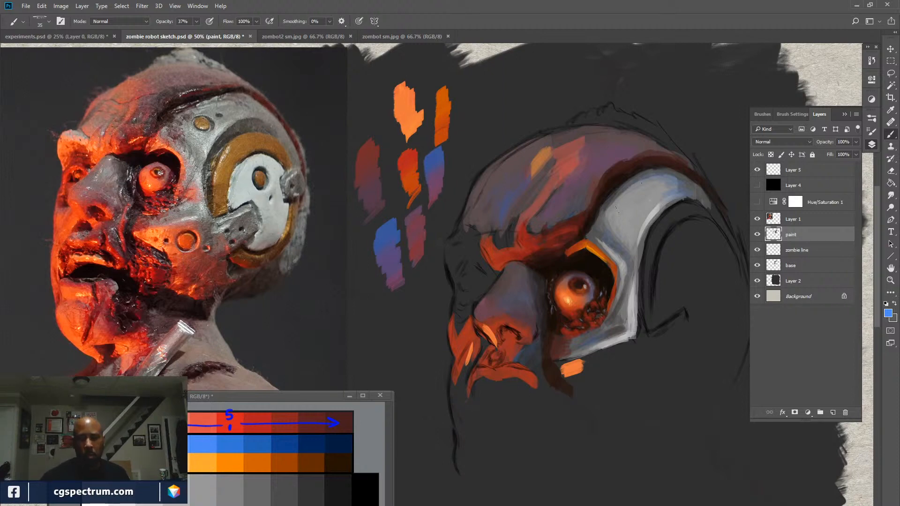
key(x)
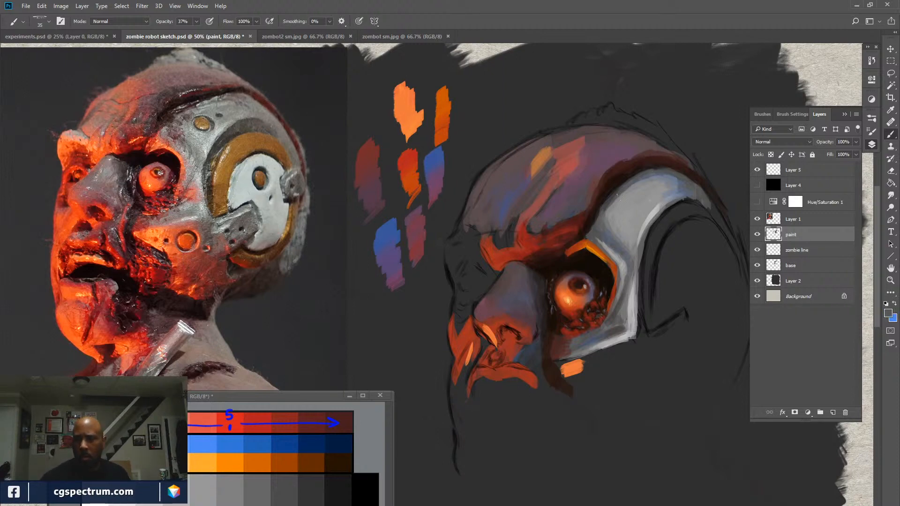
alt+click(623, 227)
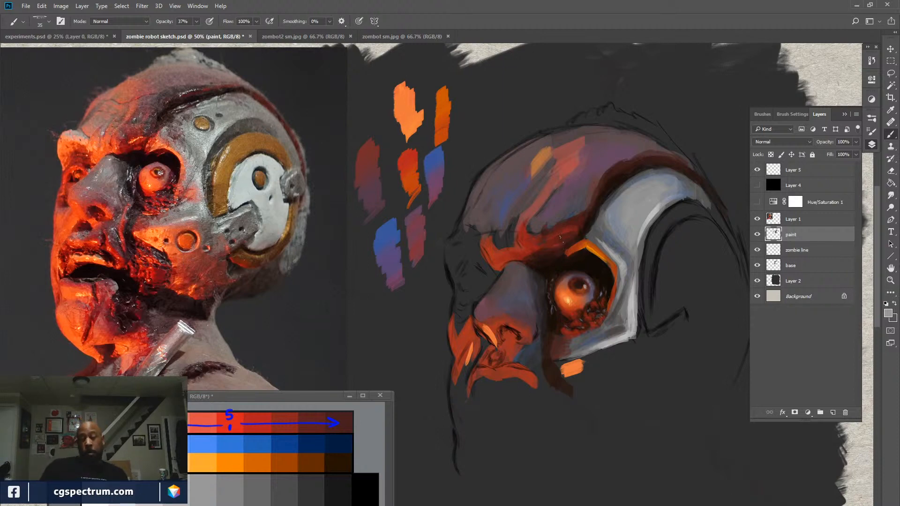
Paint a small dark oval rivet hole on the upper metal plate with a sampled near-black tone.
alt+click(617, 184)
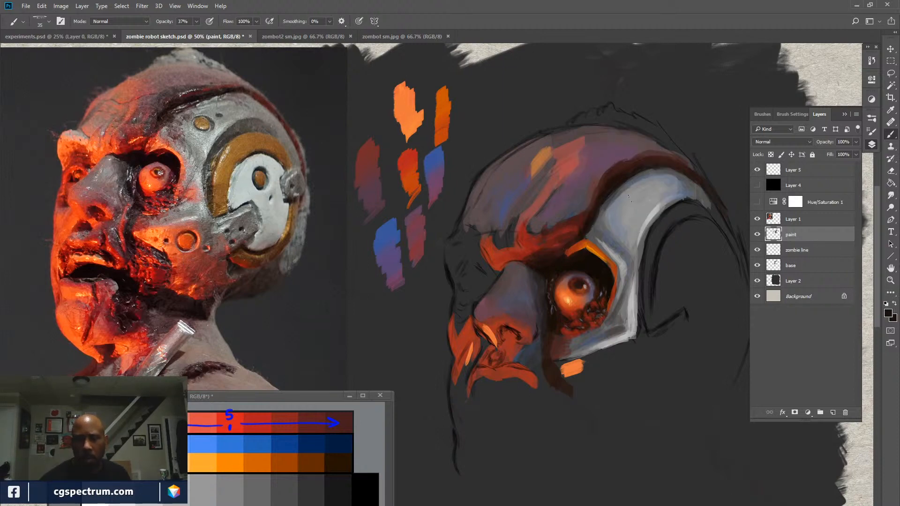
drag(629, 198, 631, 201)
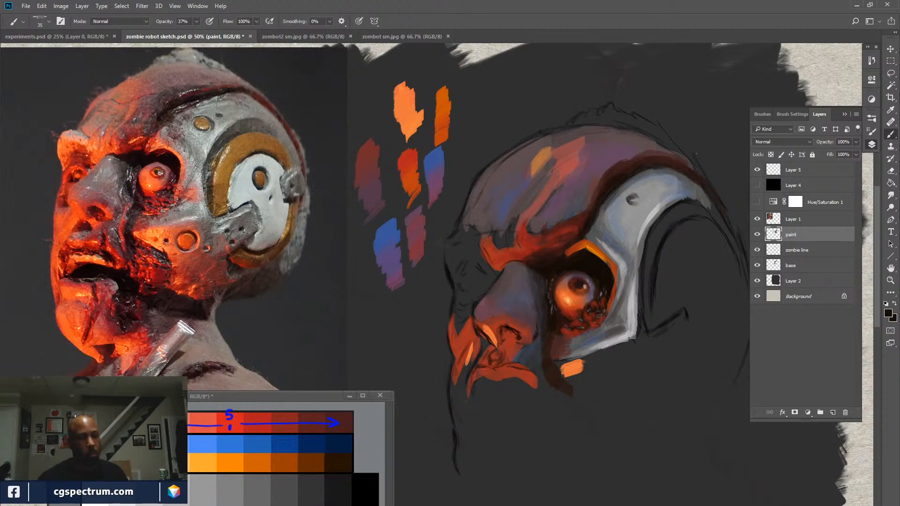
drag(639, 200, 629, 198)
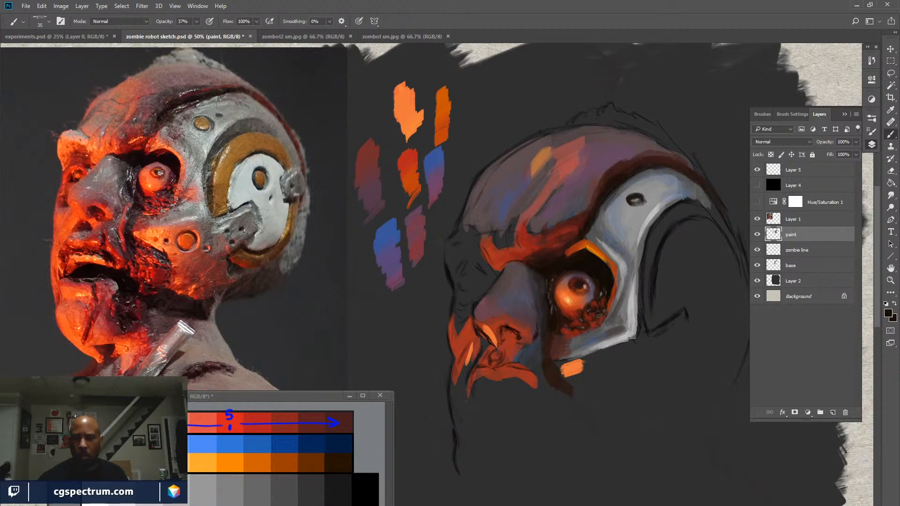
drag(643, 201, 629, 203)
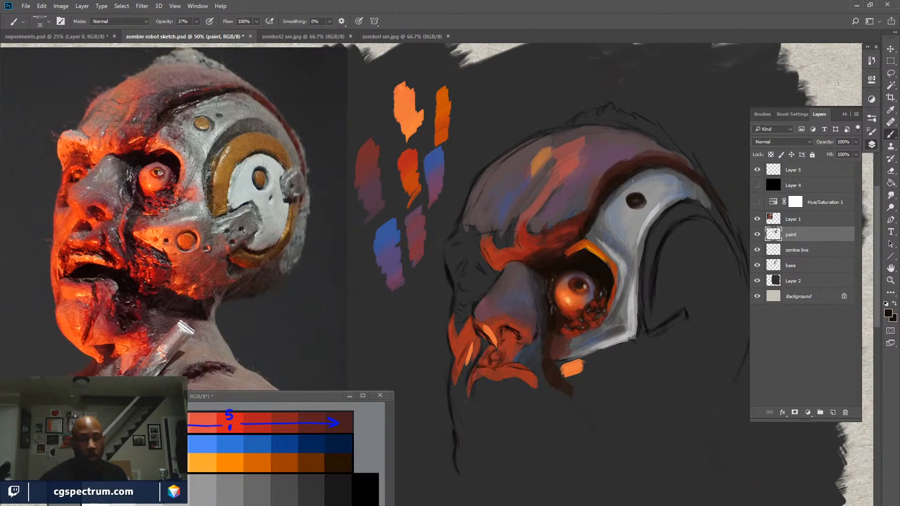
Lighten the rivet's centre with sampled grey at 27% opacity and tint it with the palette's orange.
alt+click(649, 188)
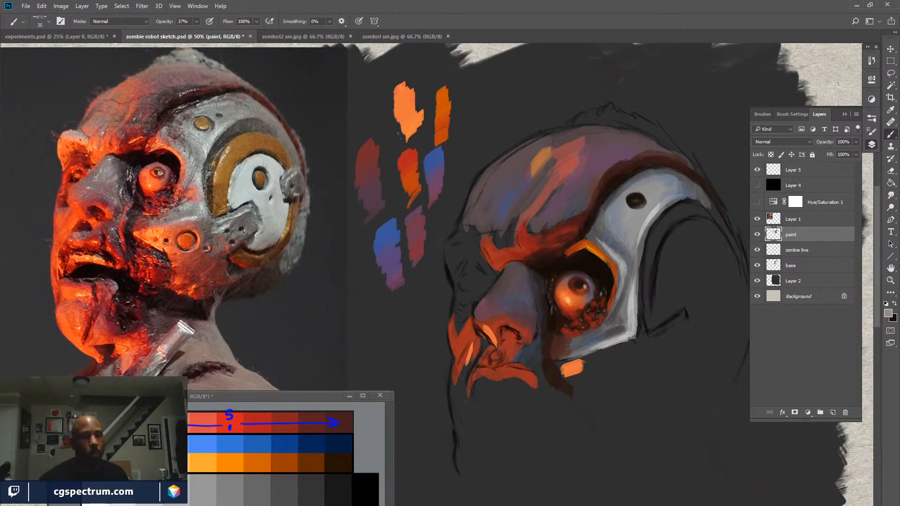
drag(168, 25, 163, 25)
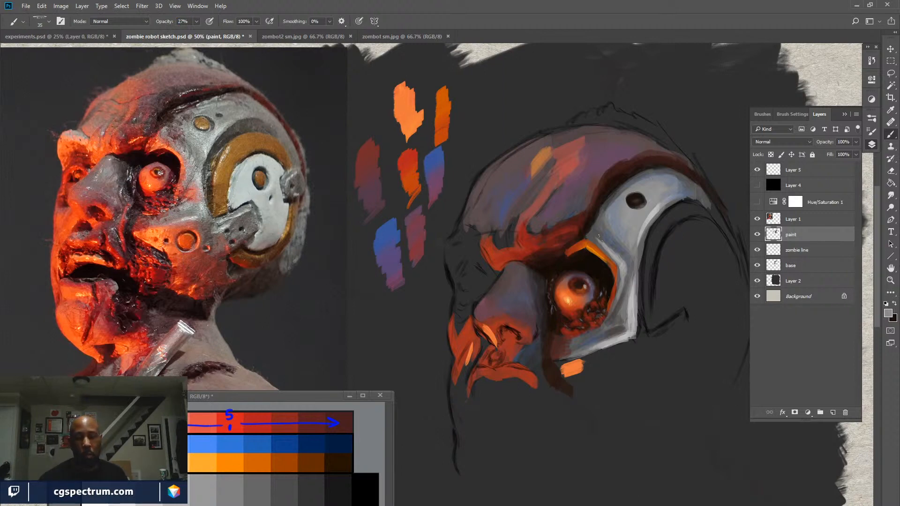
drag(632, 198, 643, 205)
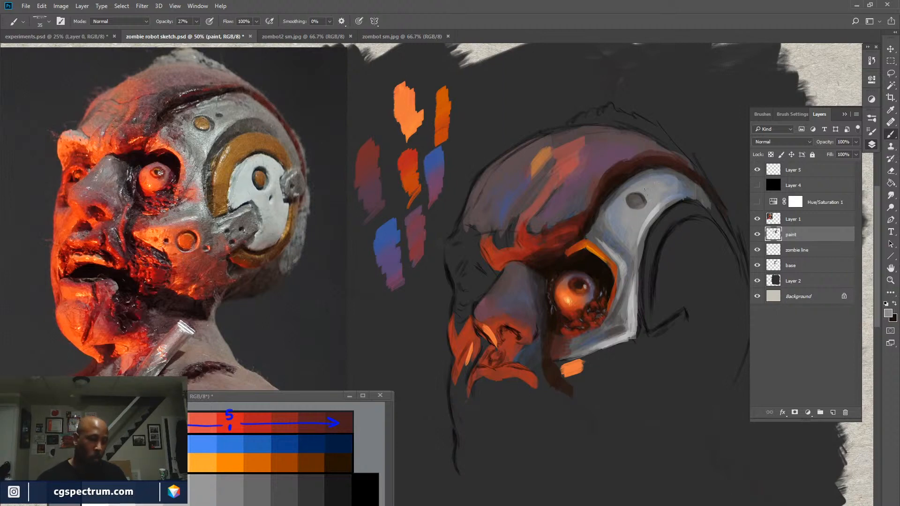
alt+click(258, 470)
key(x)
alt+click(258, 492)
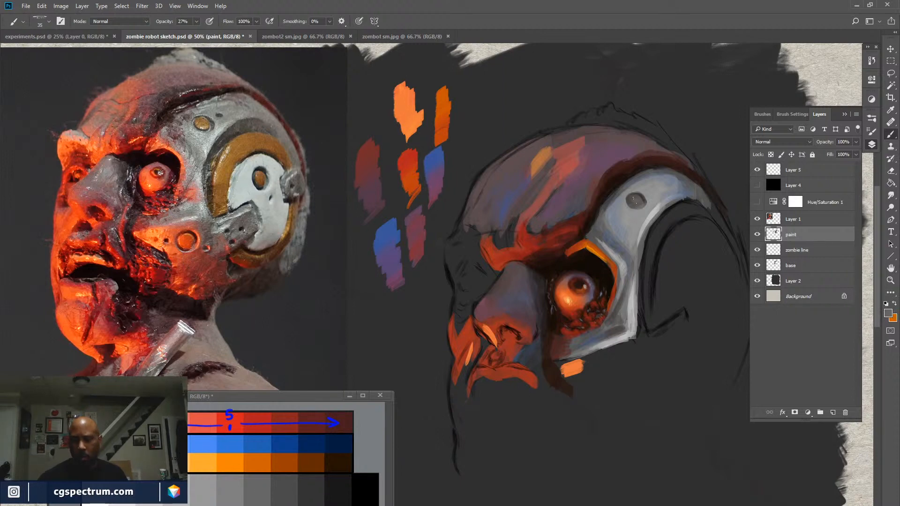
key(x)
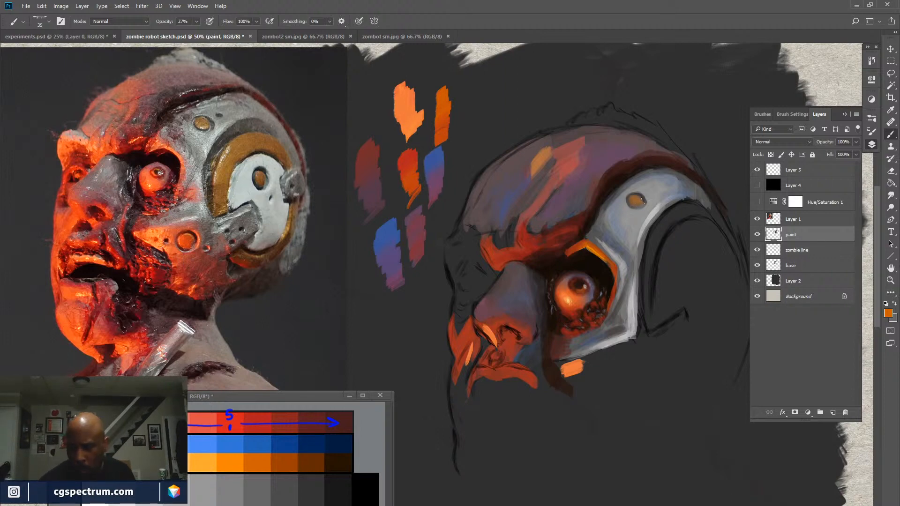
Shade the orange rivet's edge with a dark tone, using a size 15 brush and raising the opacity to 100%.
key(x)
key(x)
alt+click(642, 196)
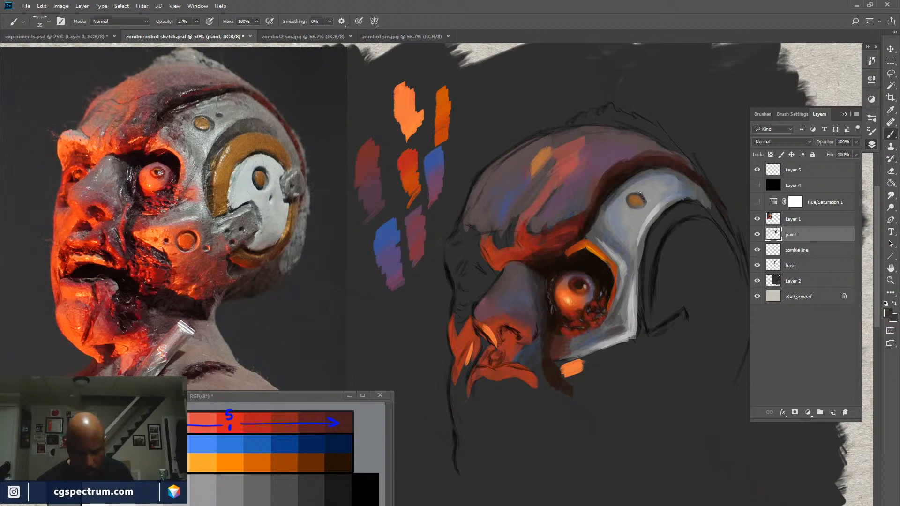
key(bracketleft)
key(bracketleft)
key(bracketleft)
key(bracketleft)
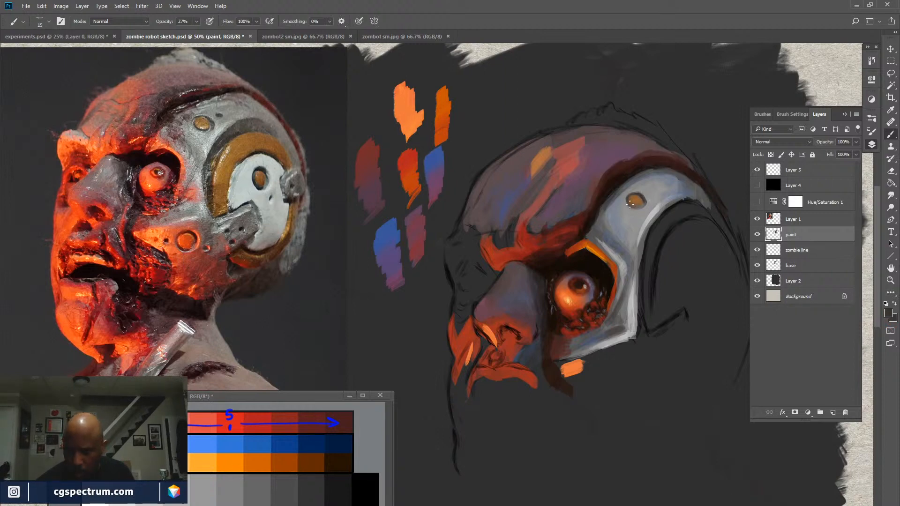
key(0)
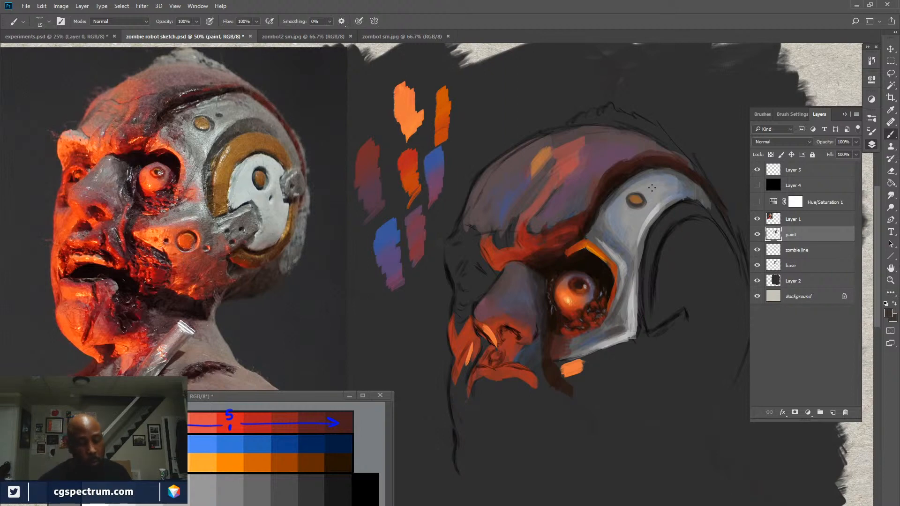
Clean up the rivet's rim with greys sampled from the frame and add a small light highlight to it.
alt+click(643, 207)
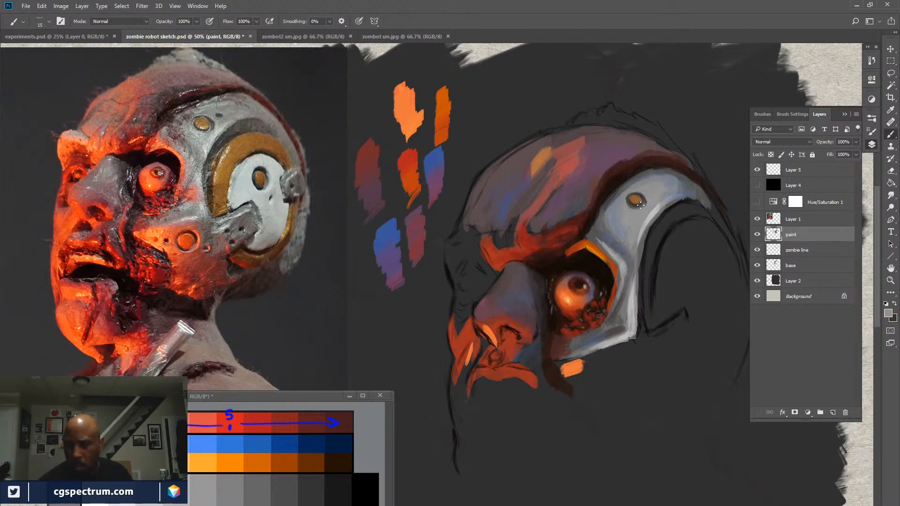
alt+click(614, 256)
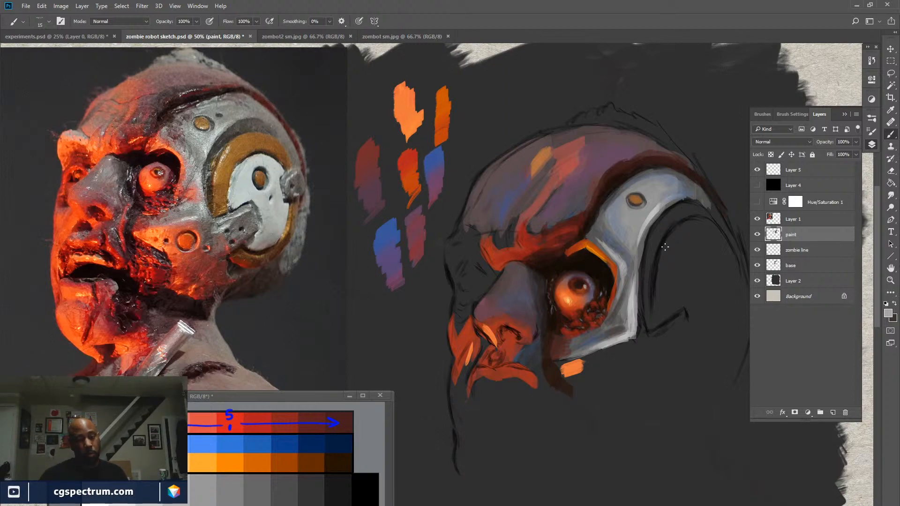
alt+click(652, 217)
key(x)
alt+click(635, 201)
key(x)
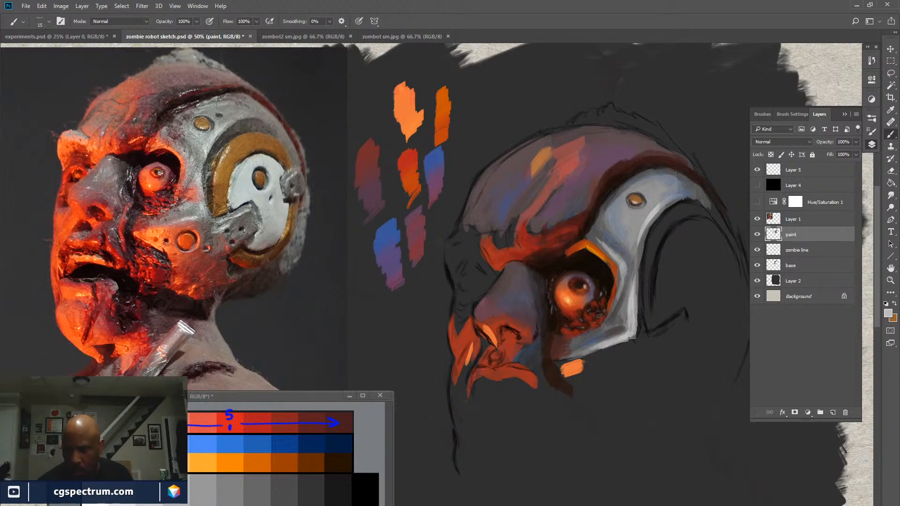
Refine the front edge of the nose with sampled dark tones and work sampled red into its tip.
drag(613, 351, 591, 318)
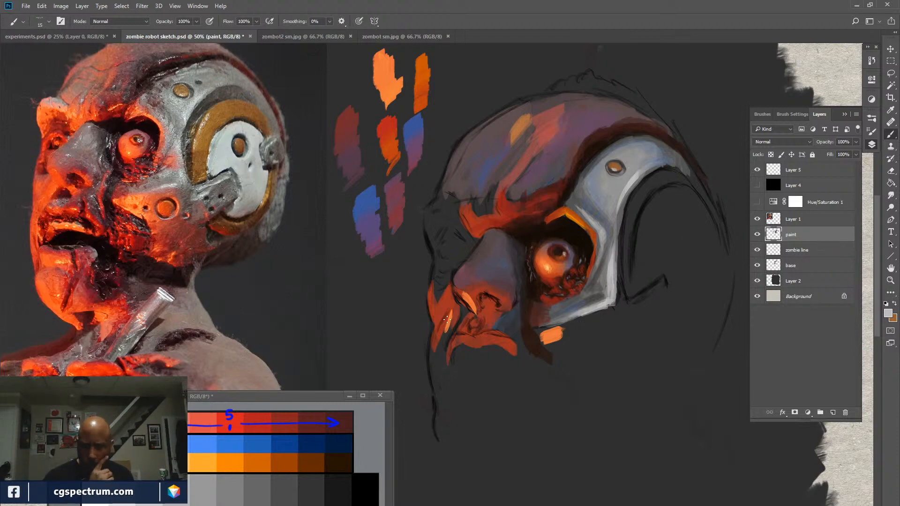
alt+click(478, 253)
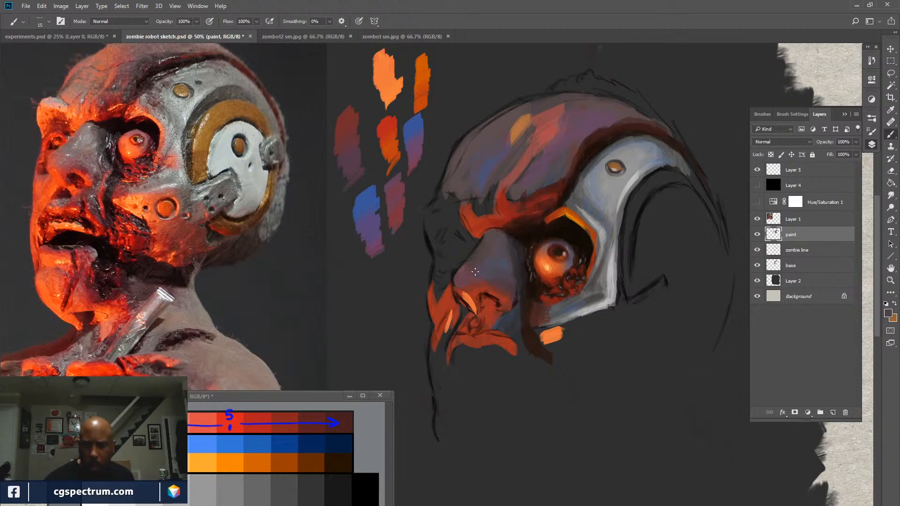
alt+click(543, 230)
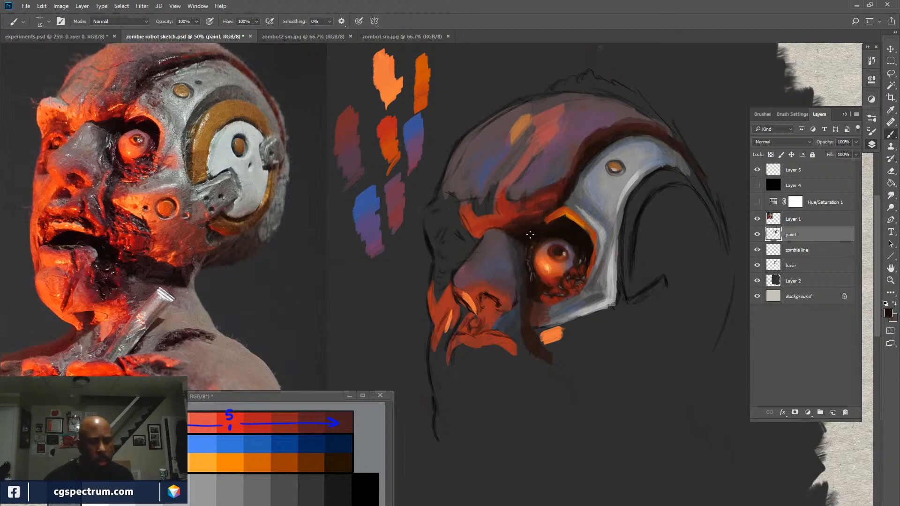
alt+click(476, 286)
key(x)
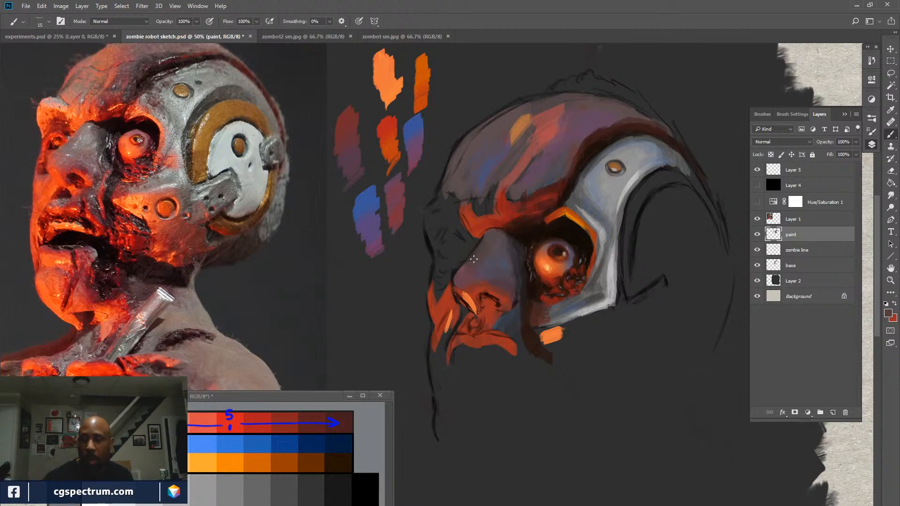
key(x)
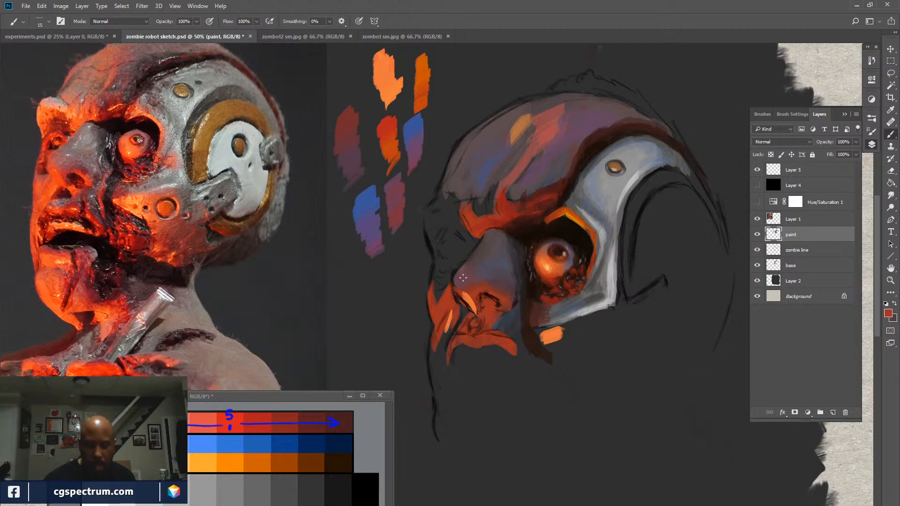
key(bracketright)
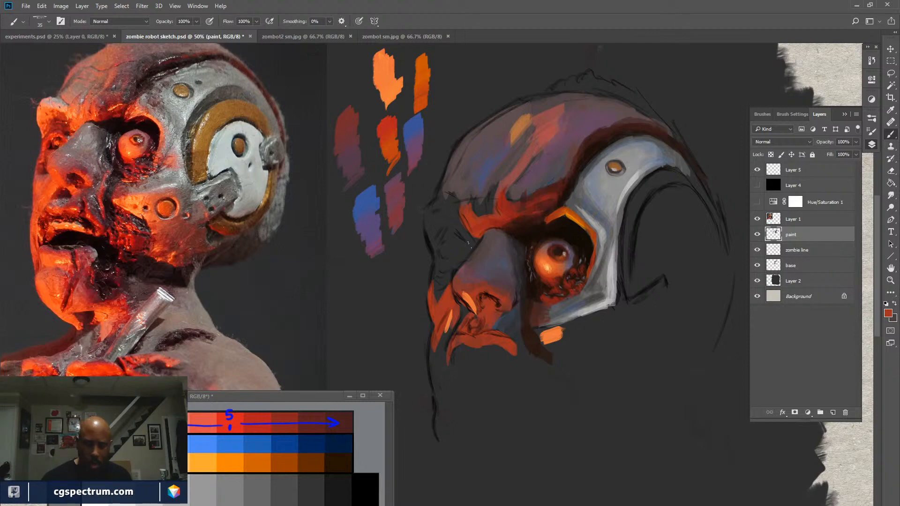
Toggle the Hue/Saturation 1 and paint layers' visibility to check the painting.
click(756, 203)
click(756, 235)
click(757, 234)
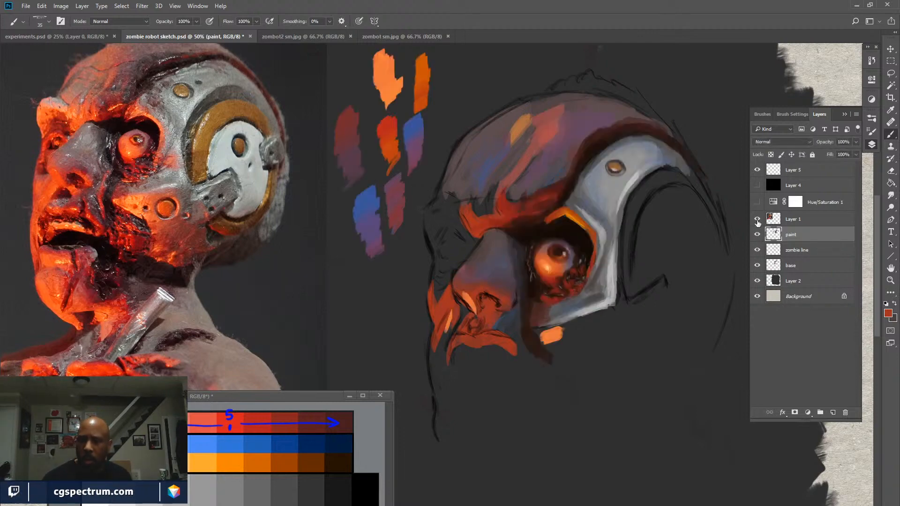
Smudge the grey and blue strokes of the metal frame into smooth gradients with a size 25 brush.
key(r)
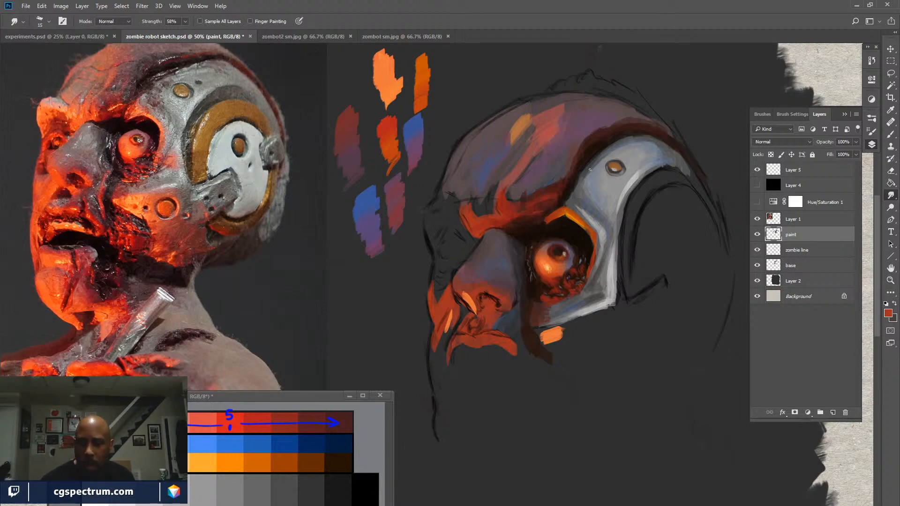
key(bracketright)
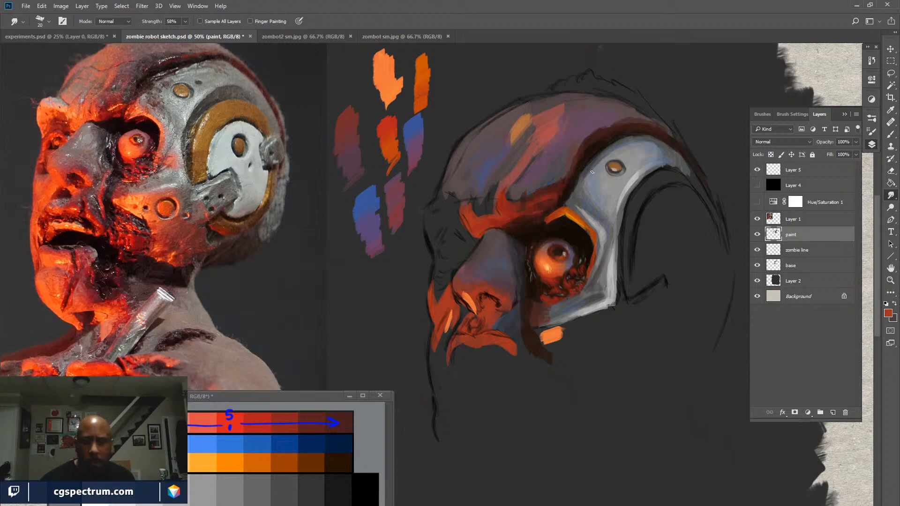
key(bracketright)
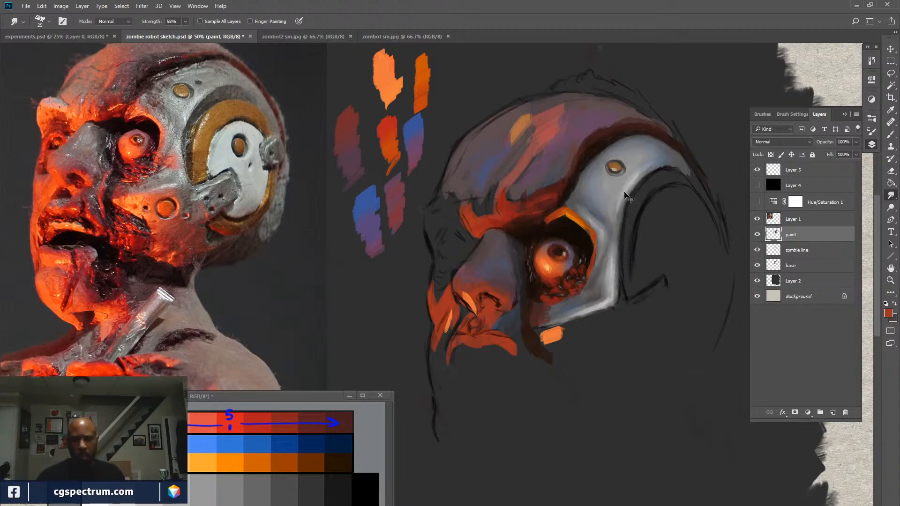
Review the whole composition at a small size against the photo reference and save the document.
key(ctrl+minus)
key(ctrl+minus)
key(ctrl+minus)
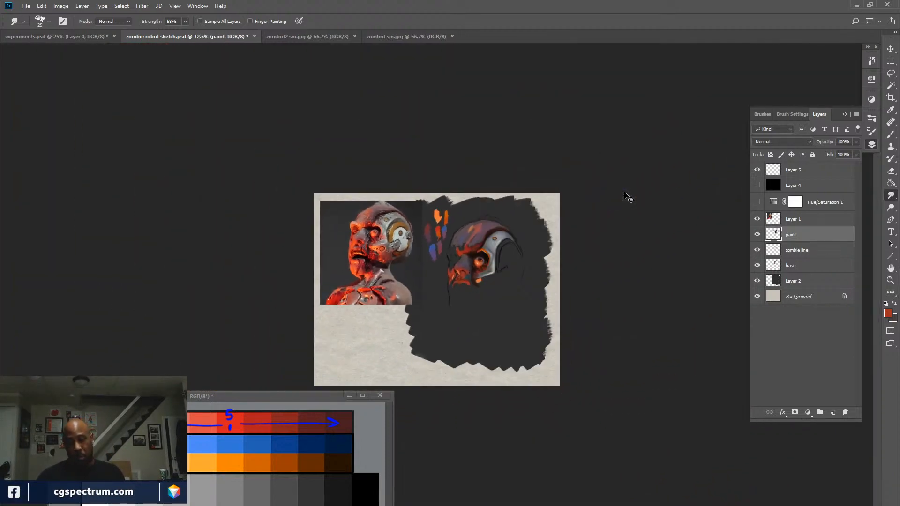
key(ctrl+plus)
key(ctrl+plus)
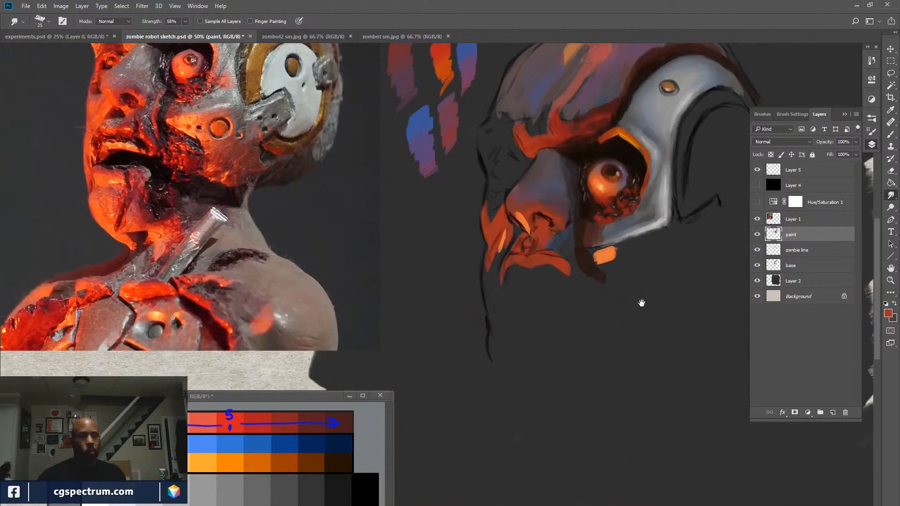
drag(642, 303, 586, 369)
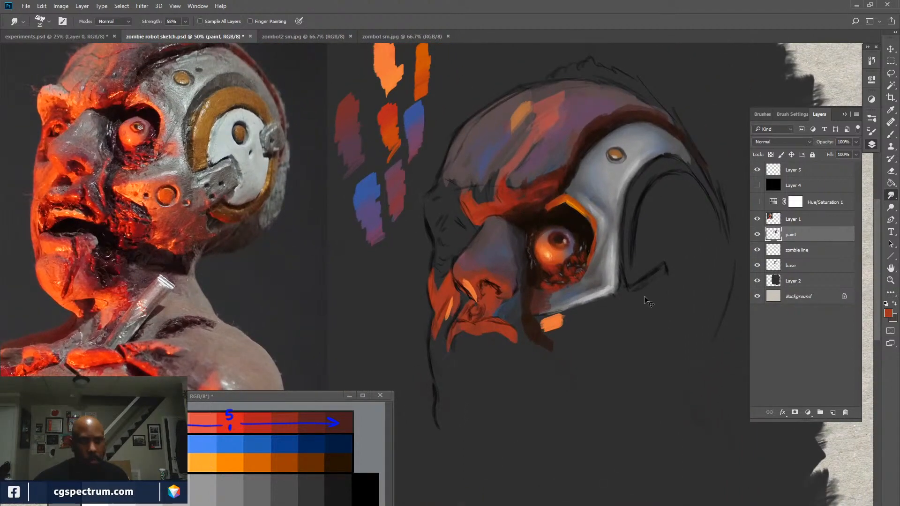
key(ctrl+s)
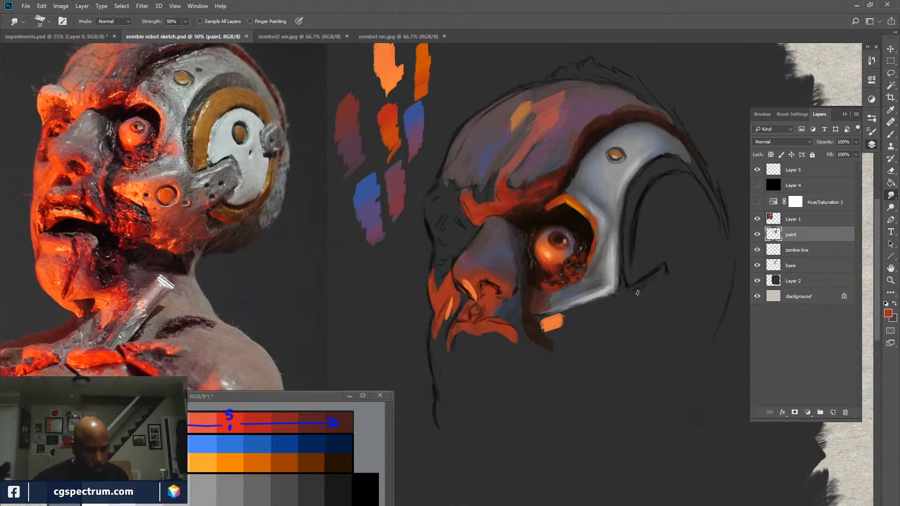
Refine the orange upper rim of the eye socket and its inner shadow with sampled rust-orange and near-black tones.
key(b)
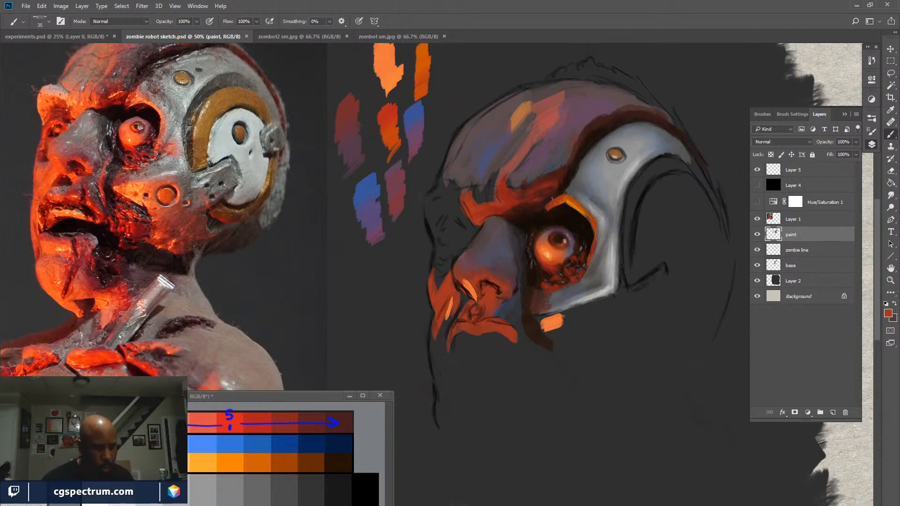
alt+click(558, 212)
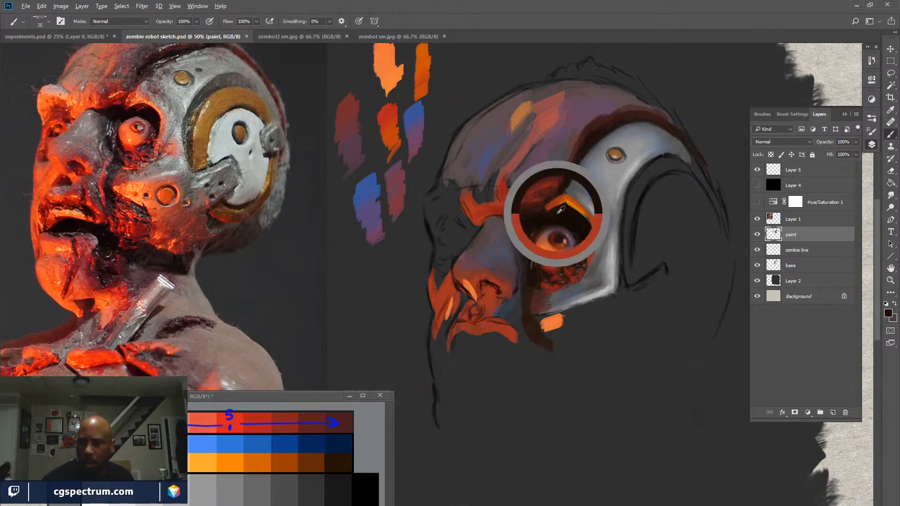
alt+click(549, 201)
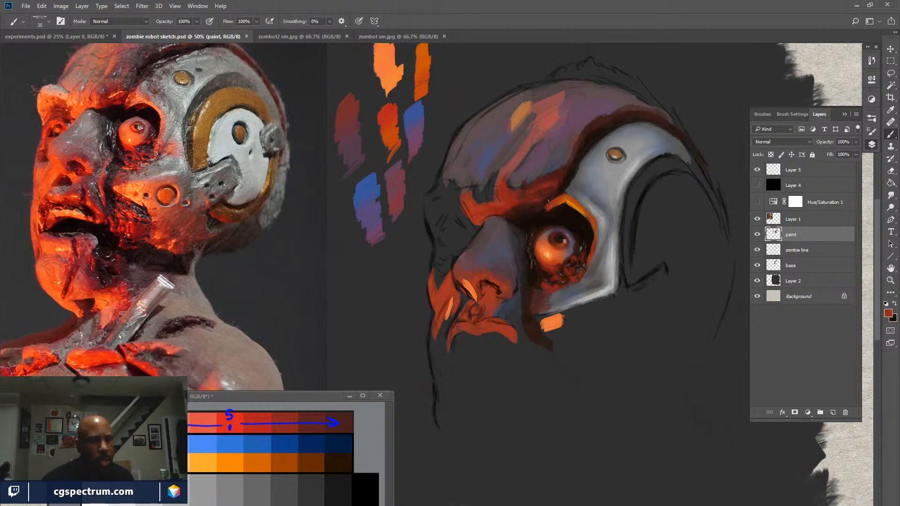
drag(548, 202, 554, 200)
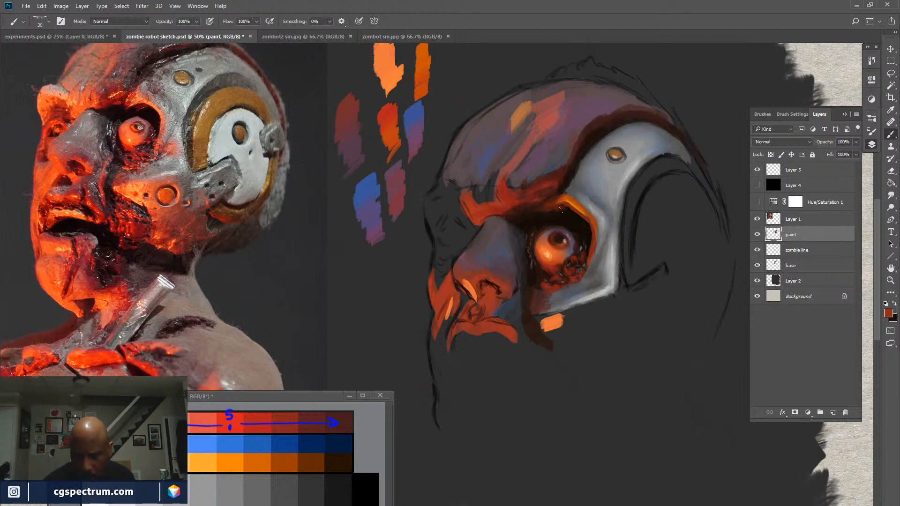
key(x)
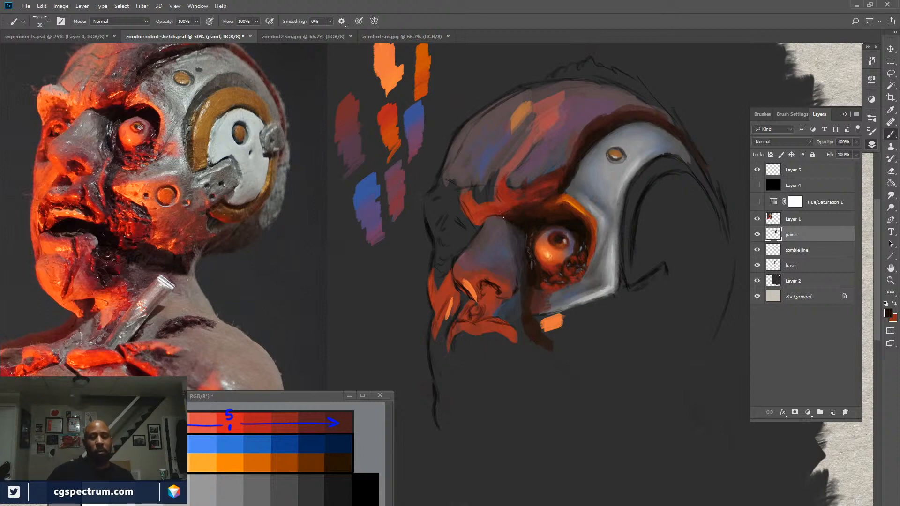
alt+click(539, 225)
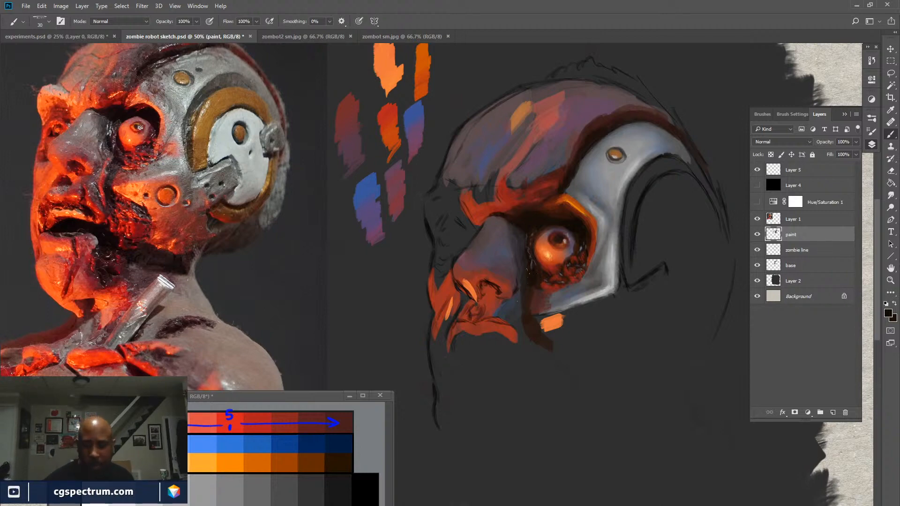
Define the nostril and the underside of the nose with sampled red and near-black.
alt+click(553, 281)
alt+click(488, 289)
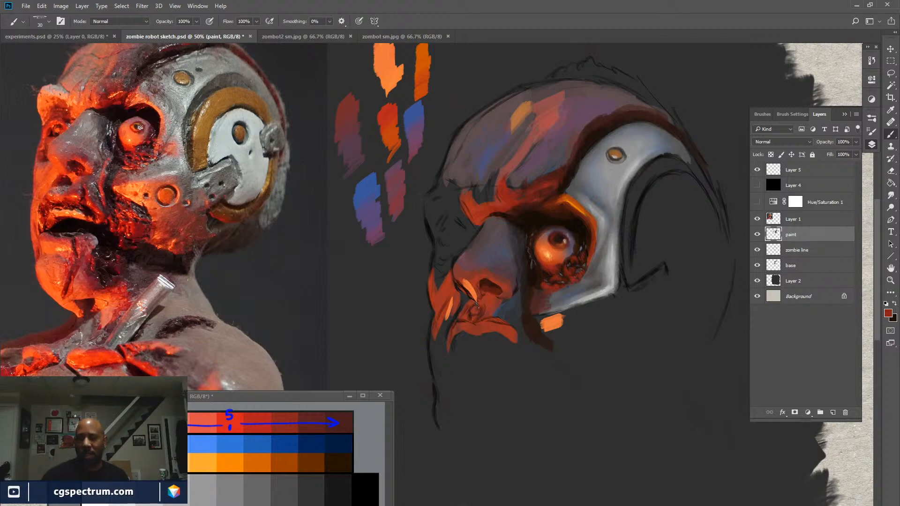
key(x)
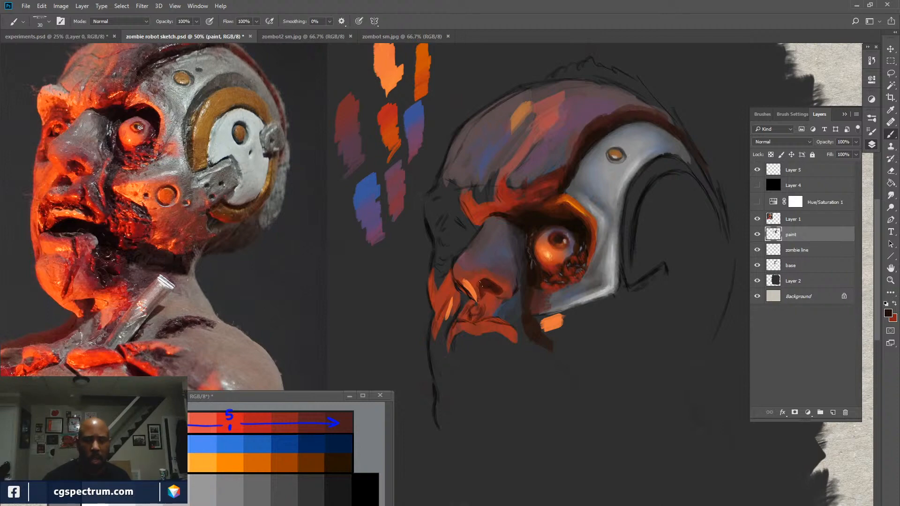
key(x)
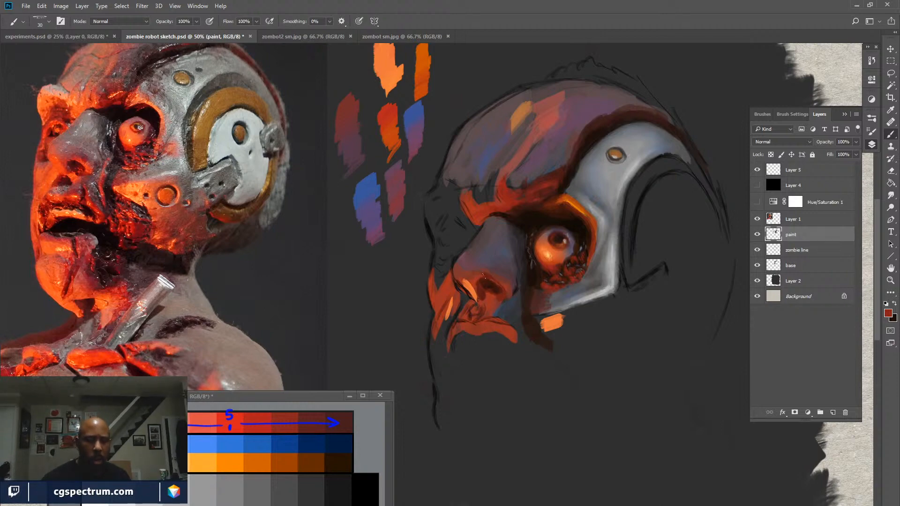
Blend the wing and tip of the nose with sampled red and muted grey tones, smudging the orange highlight smooth.
alt+click(506, 280)
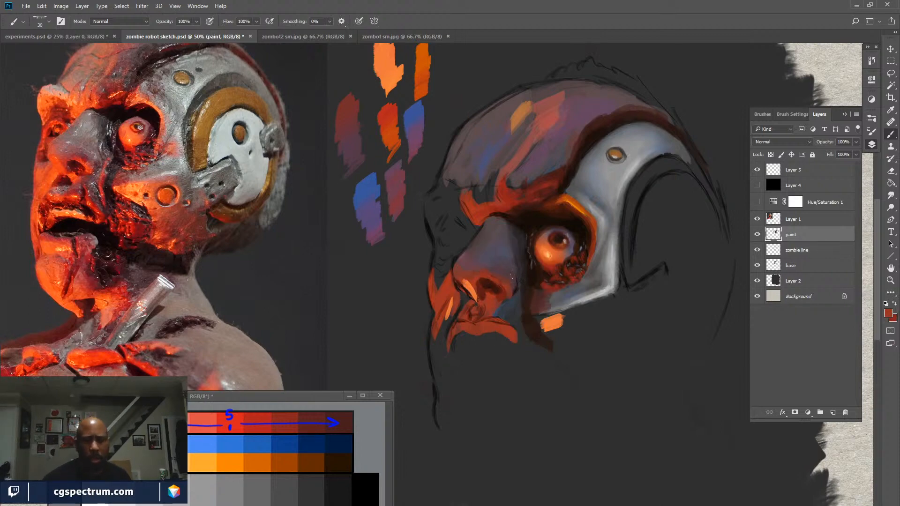
alt+click(491, 268)
alt+click(490, 269)
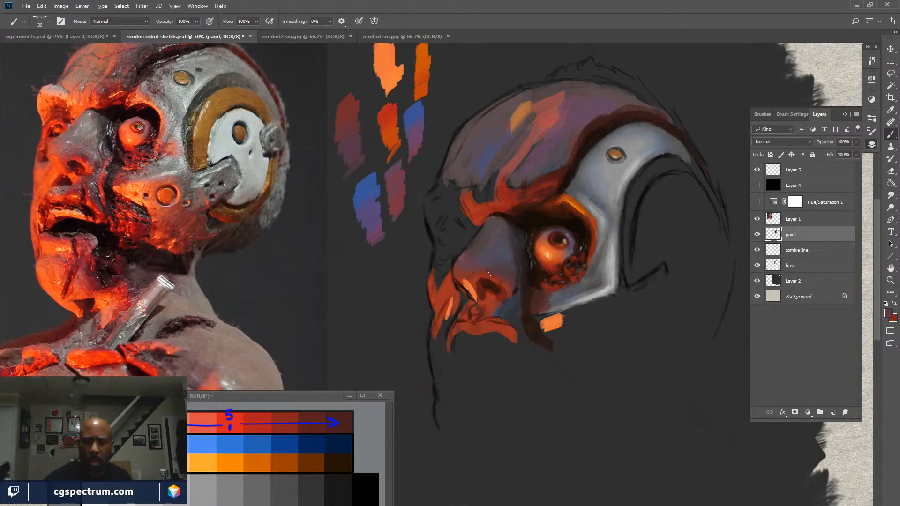
key(r)
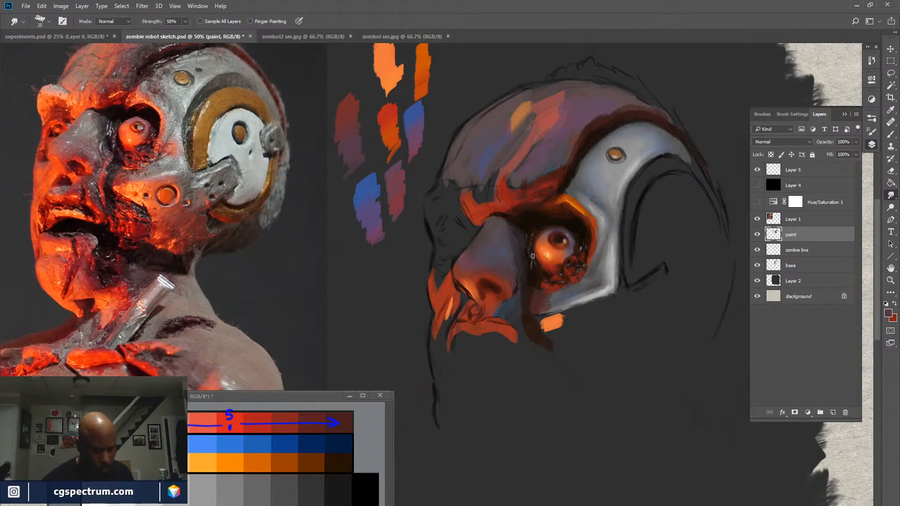
Deepen the shadow between the nose and the eye socket with sampled dark tones.
key(b)
alt+click(523, 238)
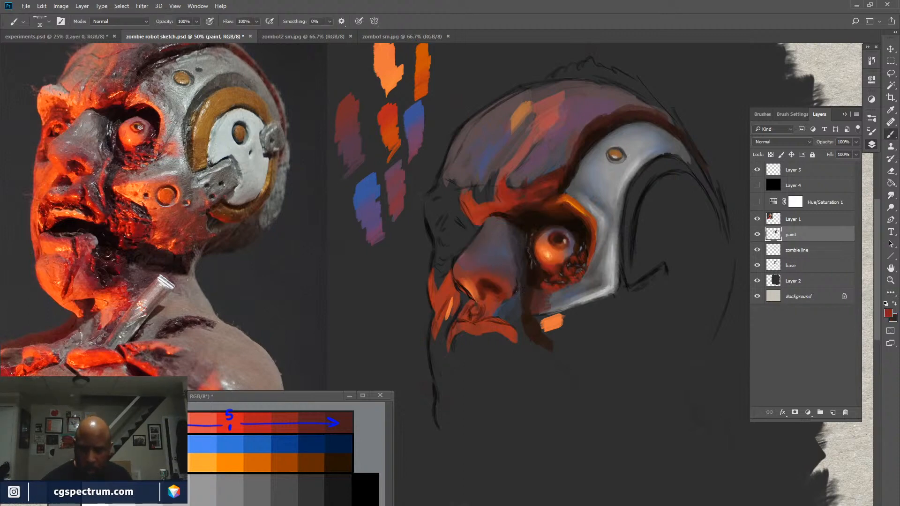
alt+click(514, 280)
key(x)
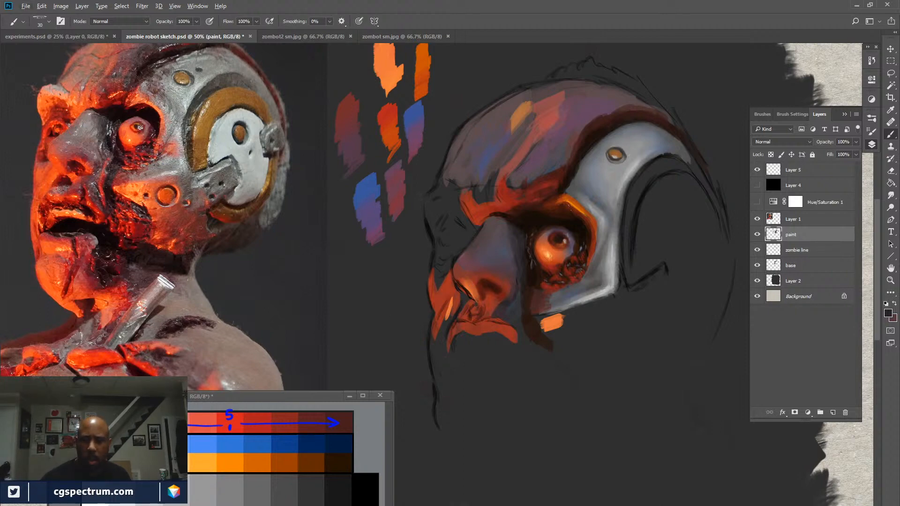
Paint wrinkled brow strokes above the nose, alternating the light orange swatch colour with sampled red.
alt+click(578, 202)
alt+click(392, 66)
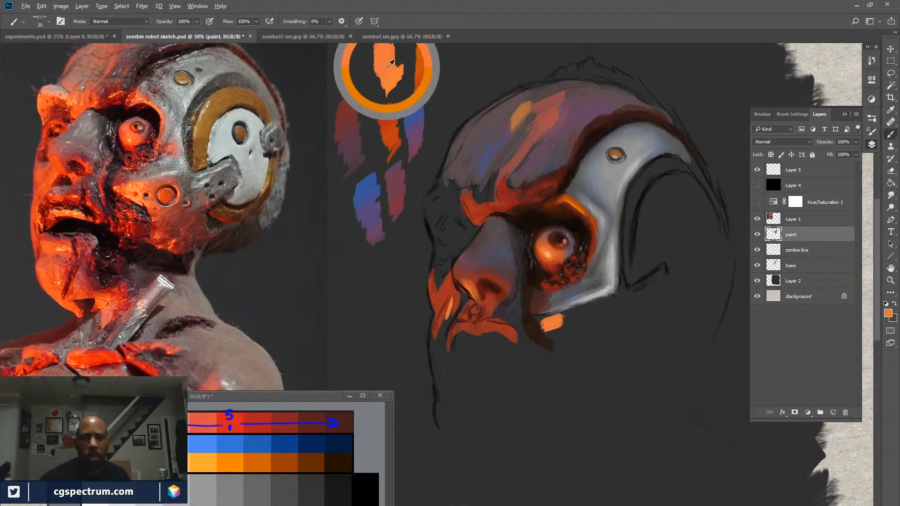
alt+click(492, 206)
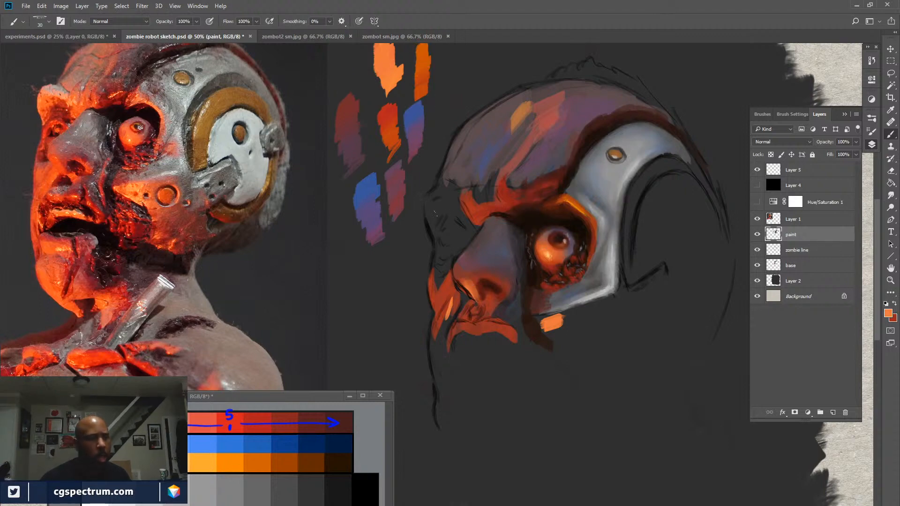
drag(475, 192, 482, 211)
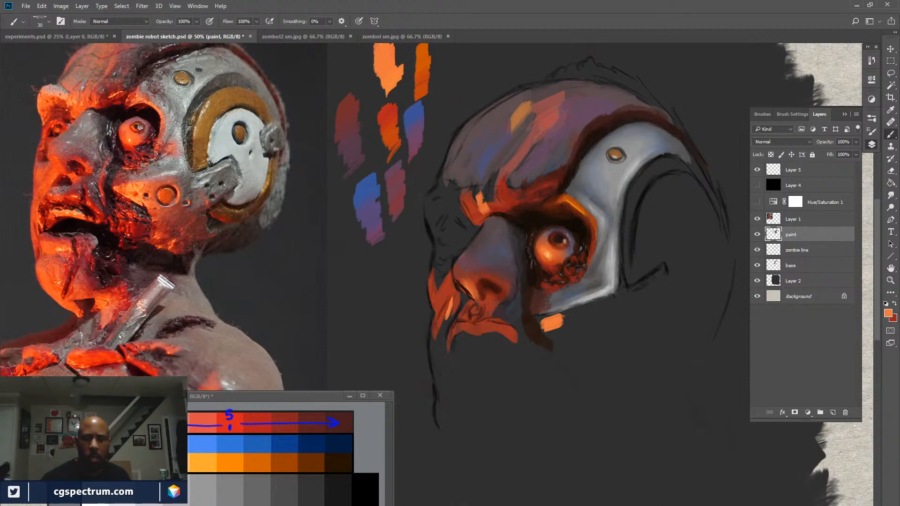
key(x)
mouse_move(478, 197)
mouse_down()
mouse_move(487, 211)
mouse_move(491, 181)
mouse_up()
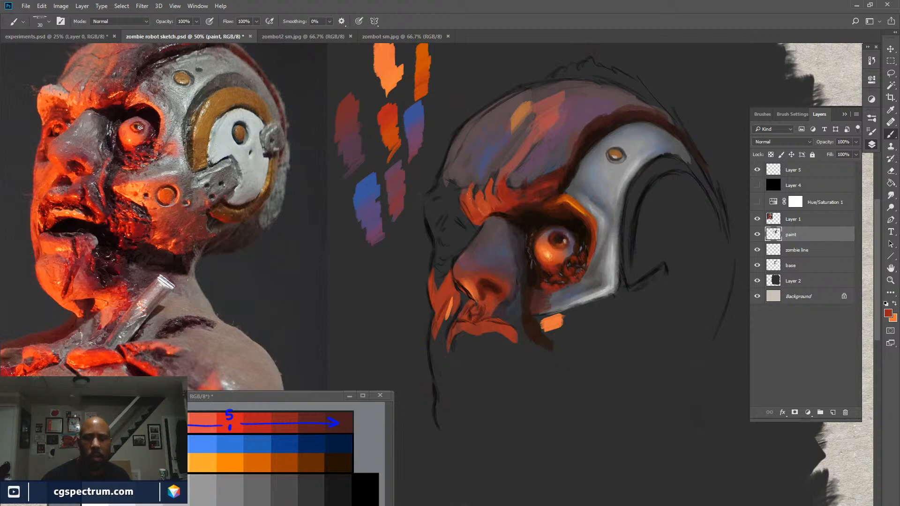
key(x)
key(x)
drag(469, 188, 471, 212)
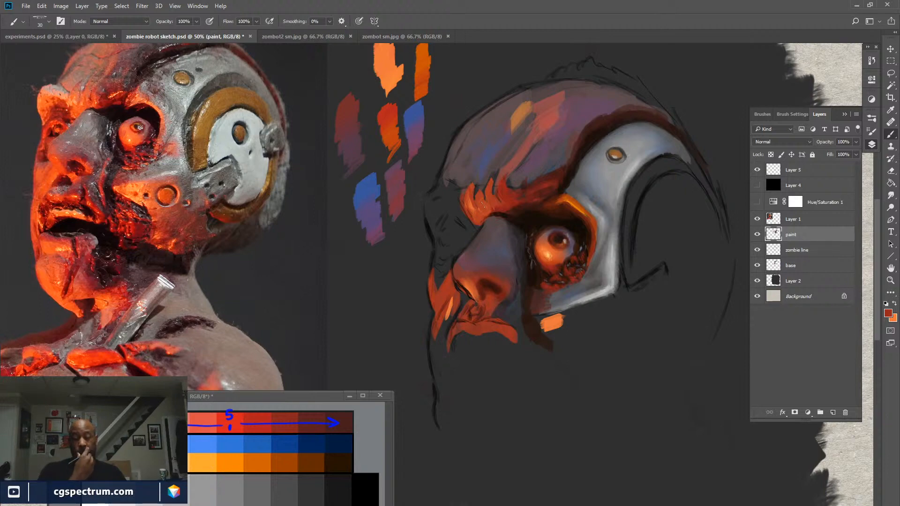
Enlarge the brush to 45 and paint sampled muted red-purple strokes on the scalp beside the dark band.
key(ctrl+minus)
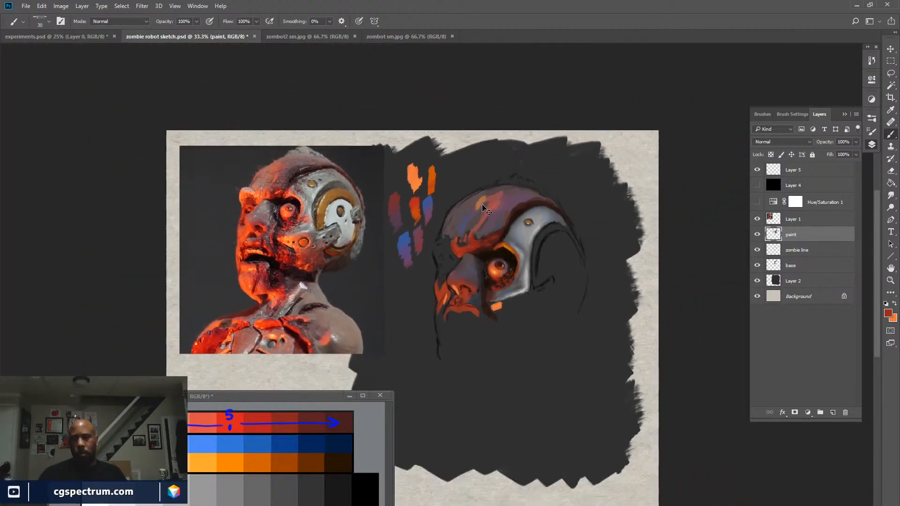
key(ctrl+minus)
key(ctrl+plus)
key(ctrl+plus)
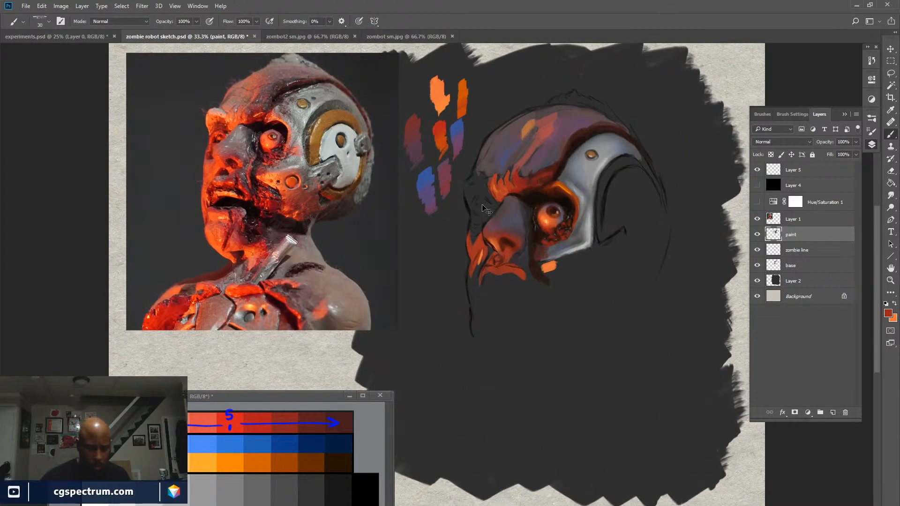
key(ctrl+plus)
key(ctrl+minus)
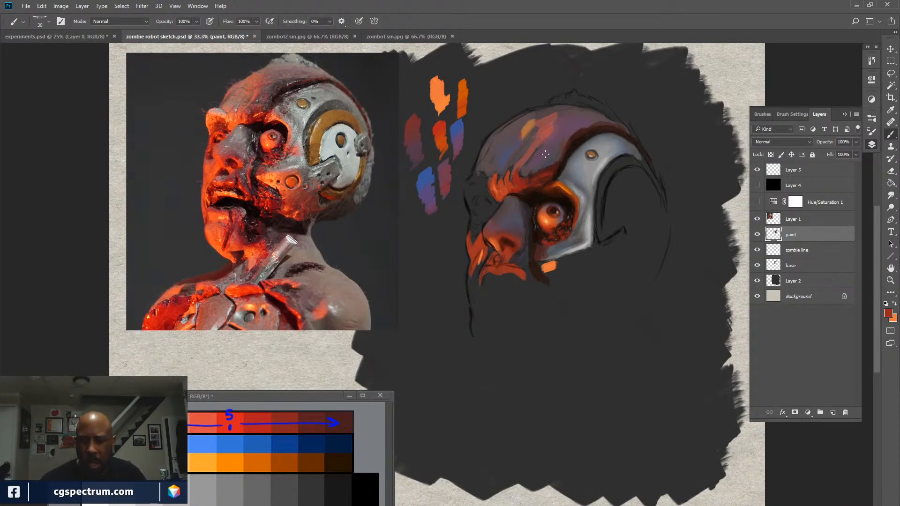
key(bracketright)
key(bracketright)
key(bracketright)
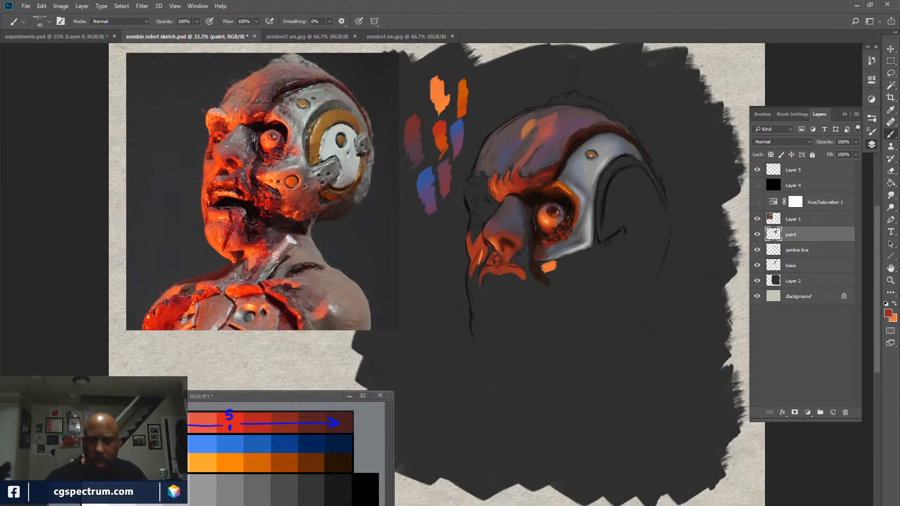
alt+click(418, 139)
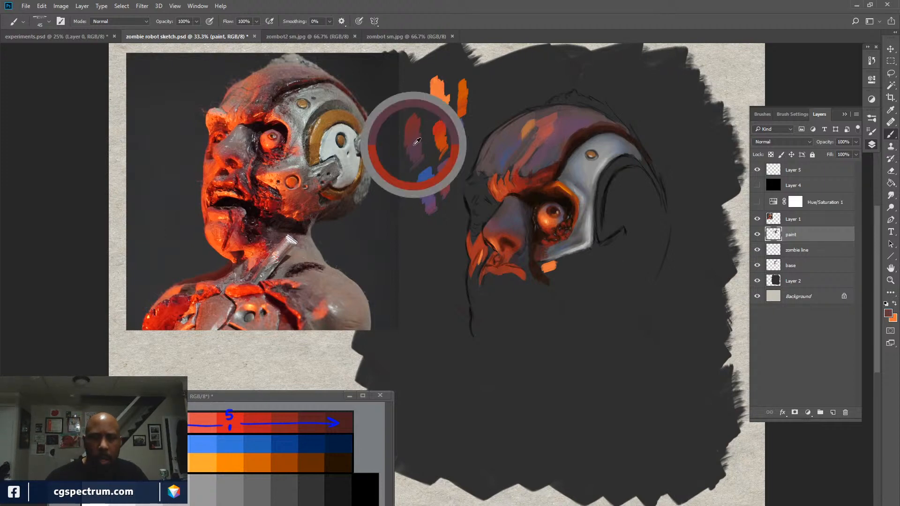
alt+click(556, 144)
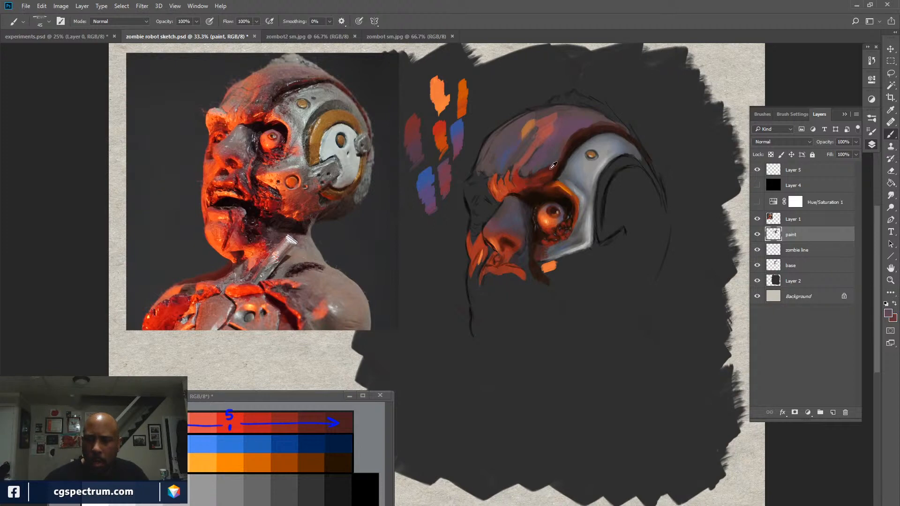
alt+click(570, 140)
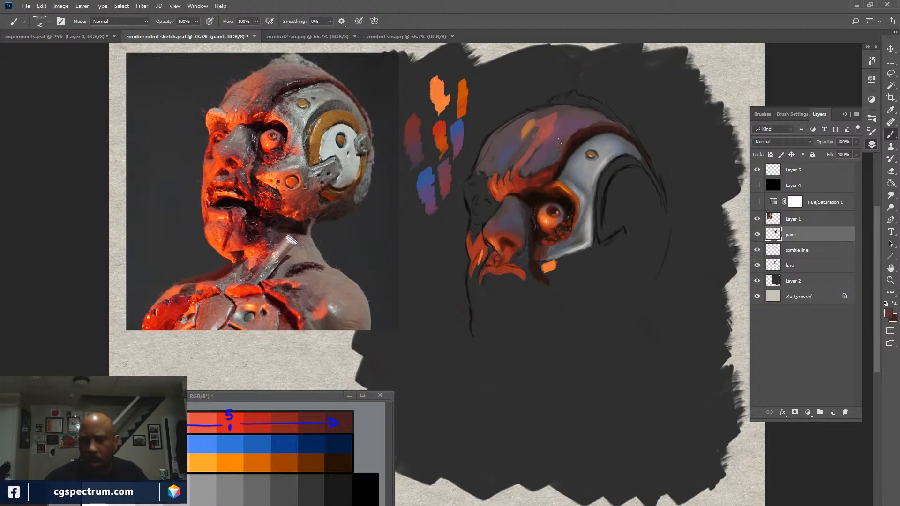
mouse_move(551, 149)
mouse_down()
mouse_move(527, 167)
mouse_move(538, 157)
mouse_up()
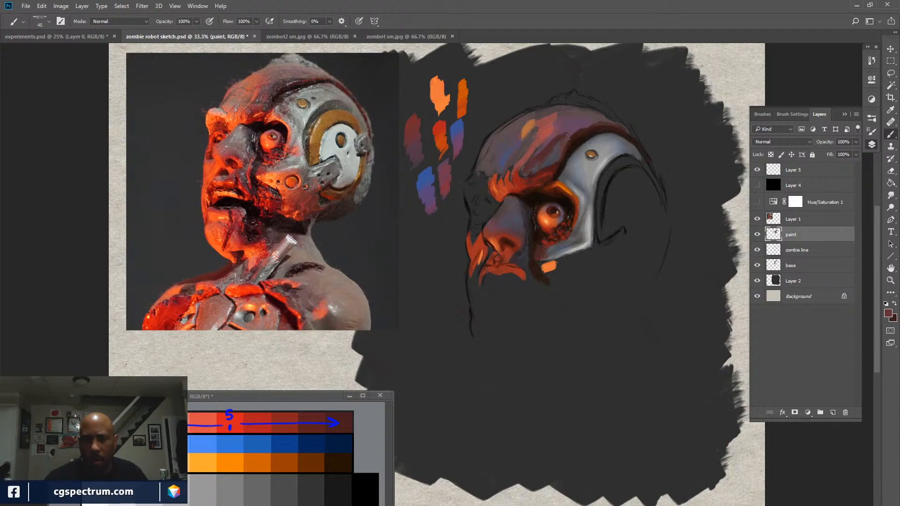
Soften the transition between the scalp and the dark band with sampled dark brown, grey and reddish tones.
key(x)
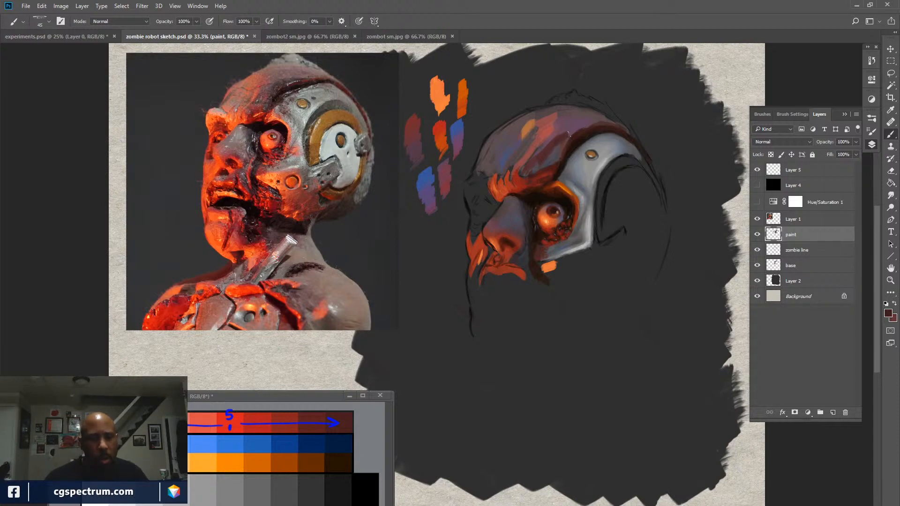
alt+click(555, 153)
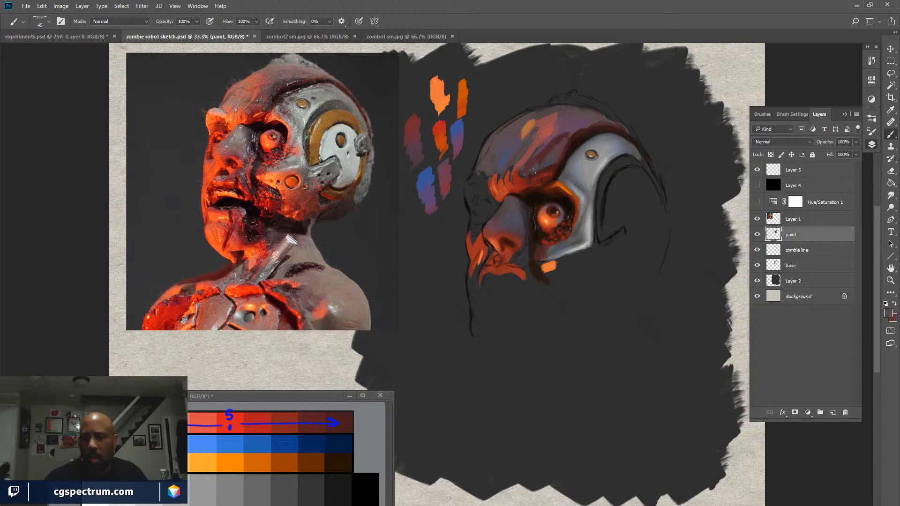
alt+click(548, 151)
alt+click(562, 137)
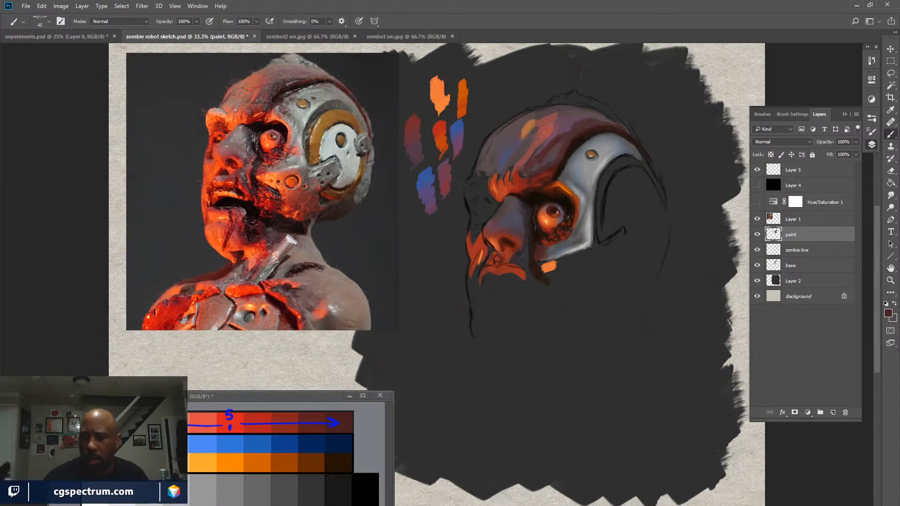
Lower the brush opacity to 42% and blend muted purple over the scalp strokes.
key(x)
key(5)
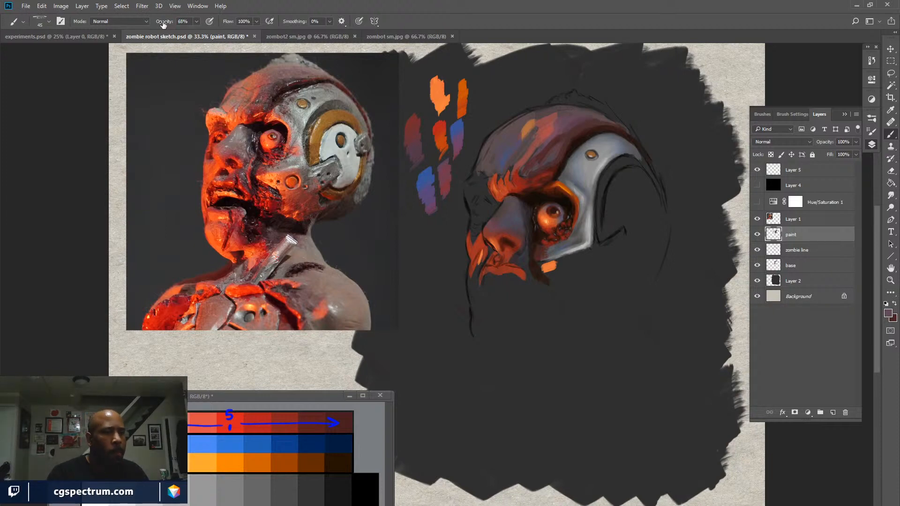
click(158, 23)
drag(159, 24, 155, 24)
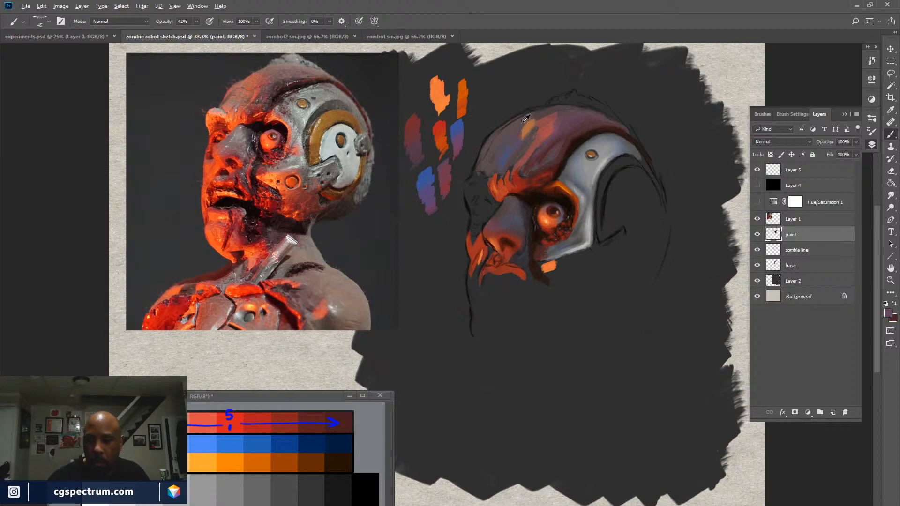
Mix a light grey from the light orange swatch and brush it at 35% opacity along the crown and back edge of the skull.
key(x)
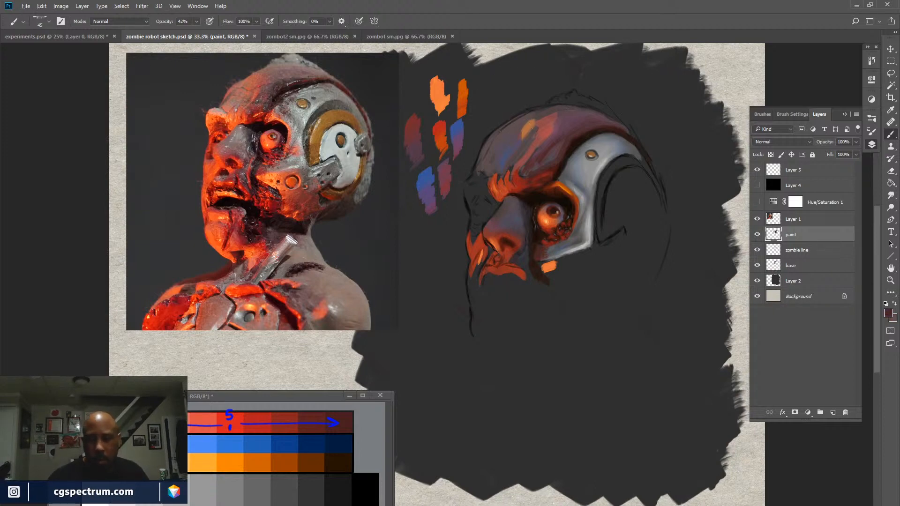
alt+click(443, 97)
key(x)
key(x)
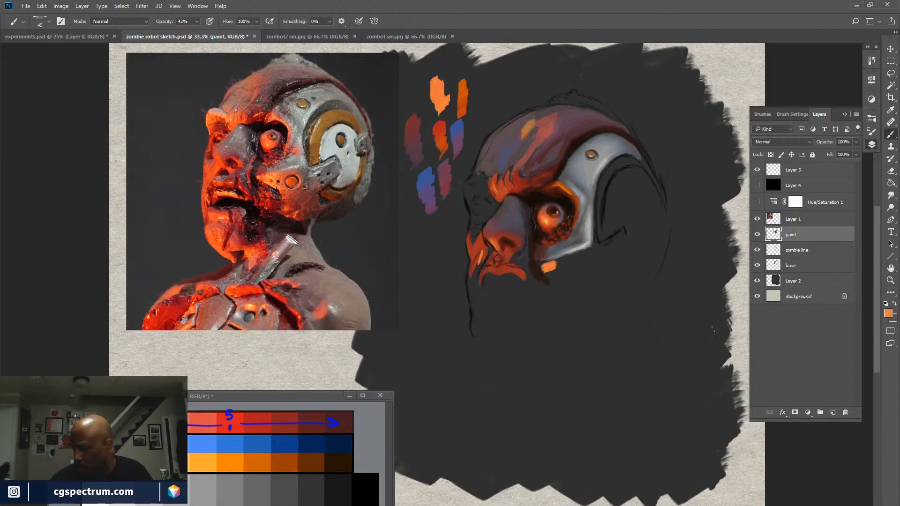
click(886, 313)
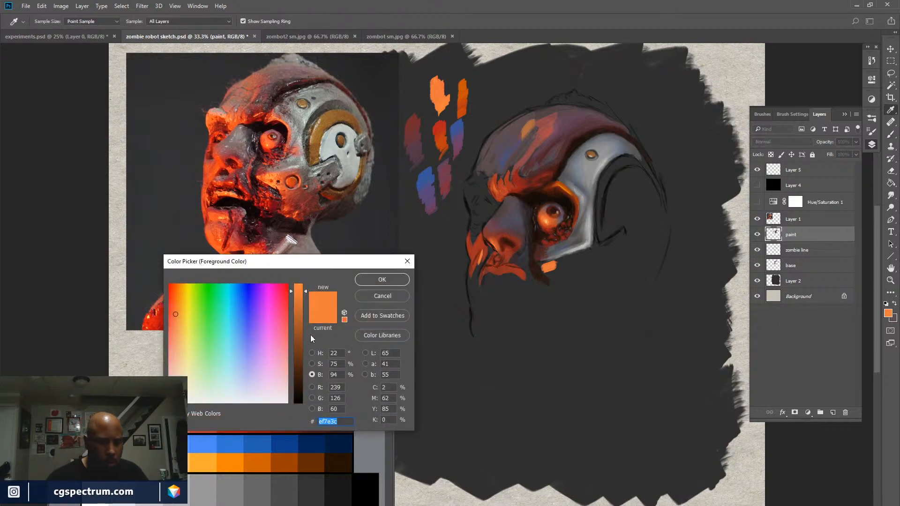
drag(176, 314, 175, 336)
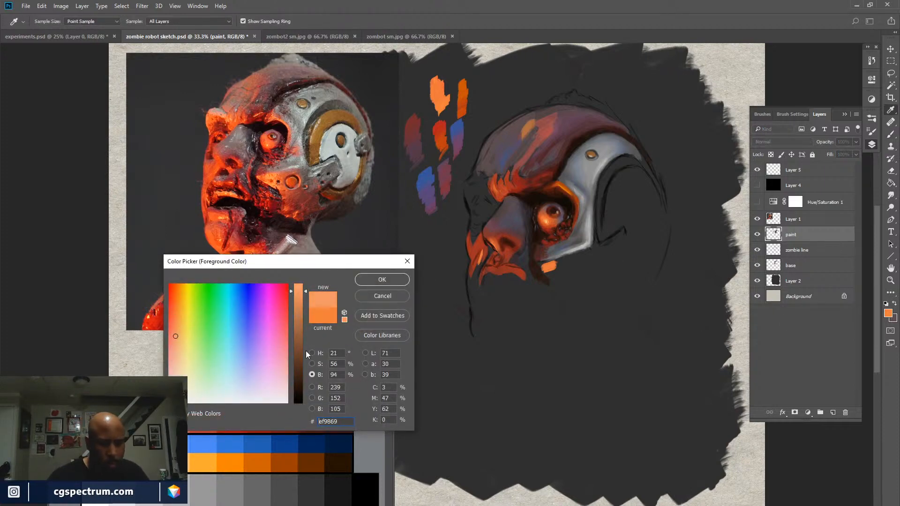
click(312, 374)
drag(305, 300, 311, 316)
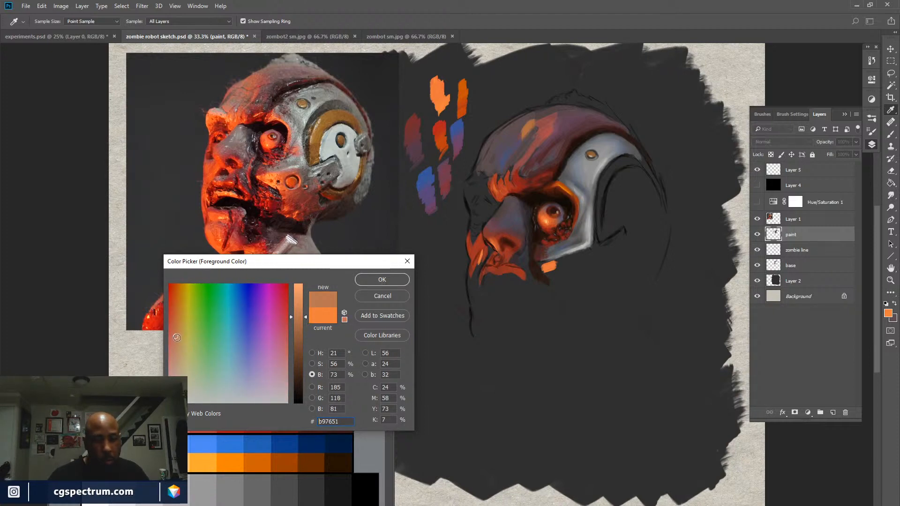
click(177, 338)
mouse_move(177, 338)
mouse_down()
mouse_move(197, 360)
mouse_move(218, 362)
mouse_move(222, 387)
mouse_move(193, 395)
mouse_up()
click(382, 279)
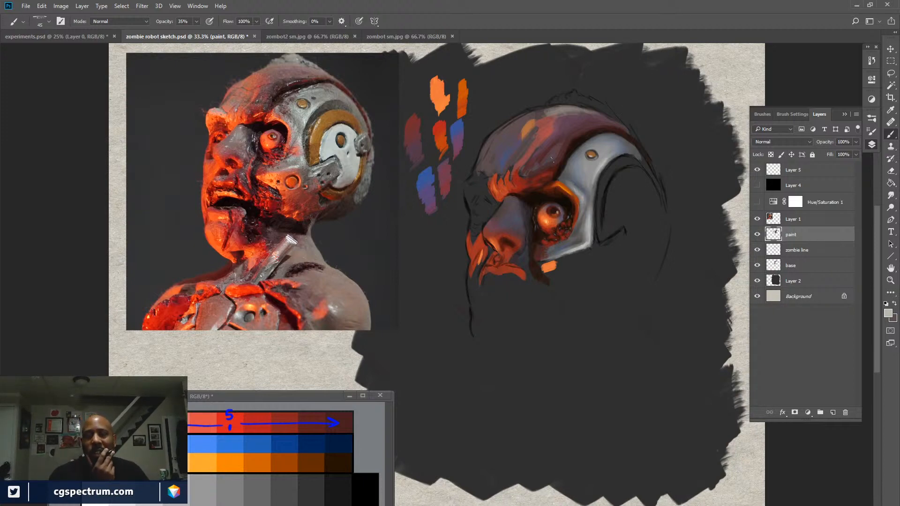
key(x)
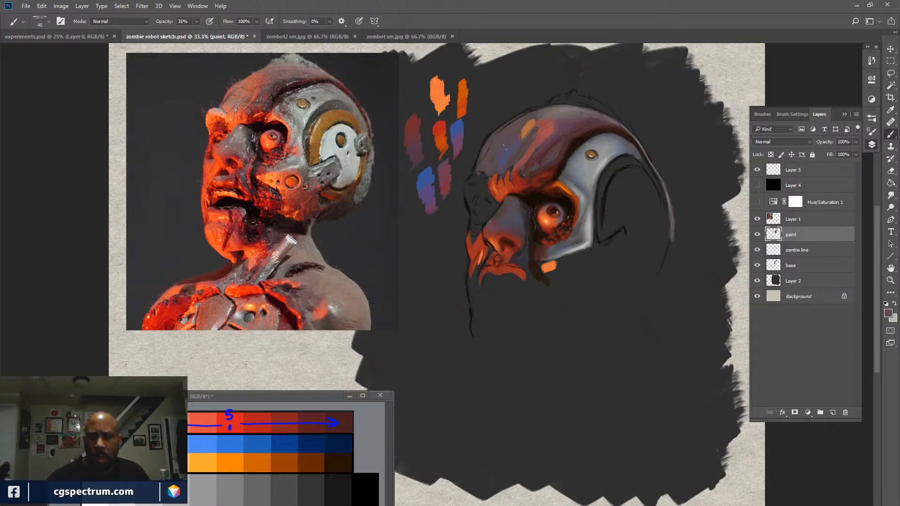
Paint a solid patch of the light orange swatch colour on the far brow at 100% opacity.
alt+click(438, 93)
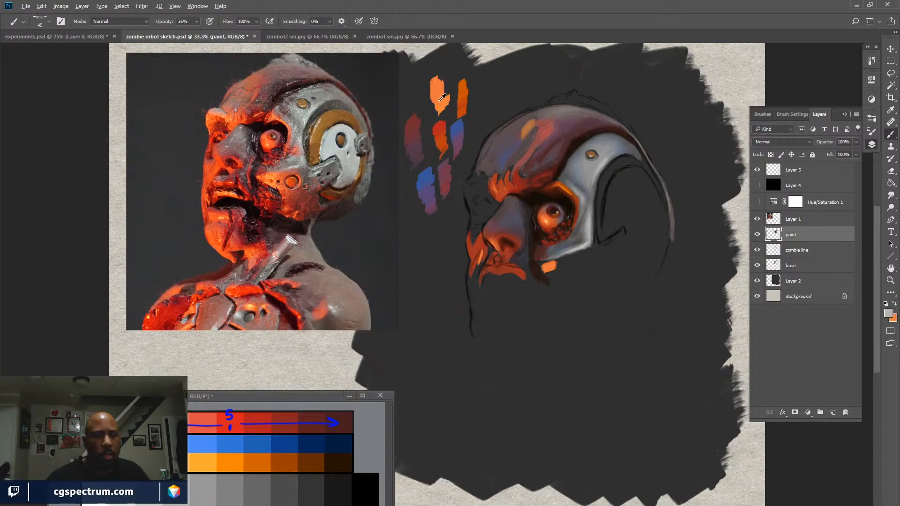
alt+click(439, 99)
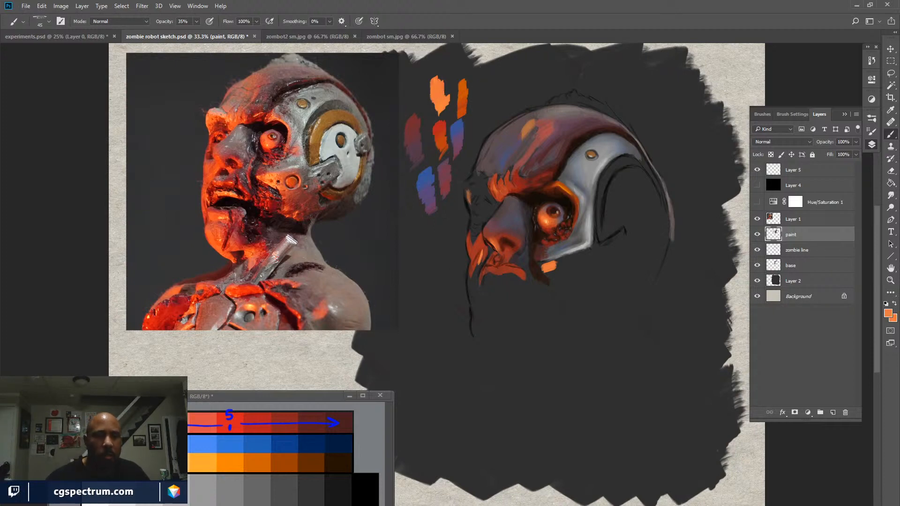
key(0)
mouse_move(470, 189)
mouse_down()
mouse_move(468, 204)
mouse_move(474, 189)
mouse_up()
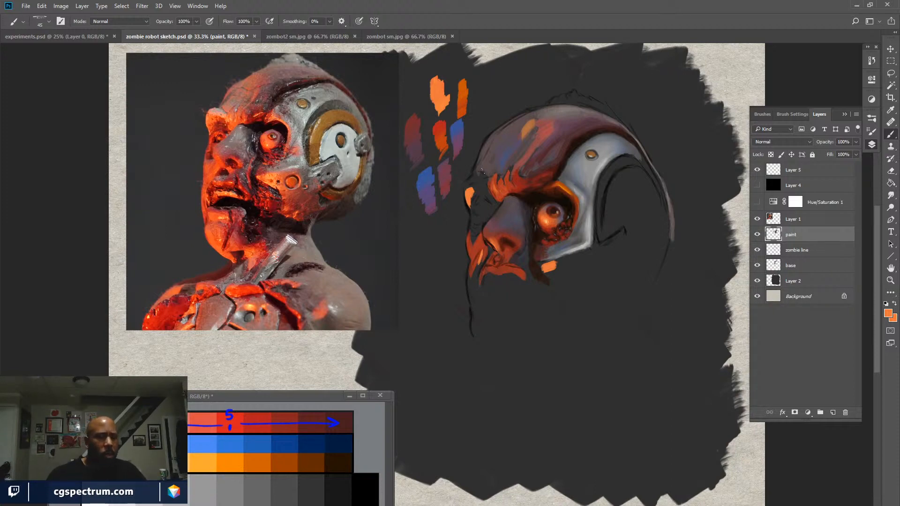
drag(471, 194, 466, 204)
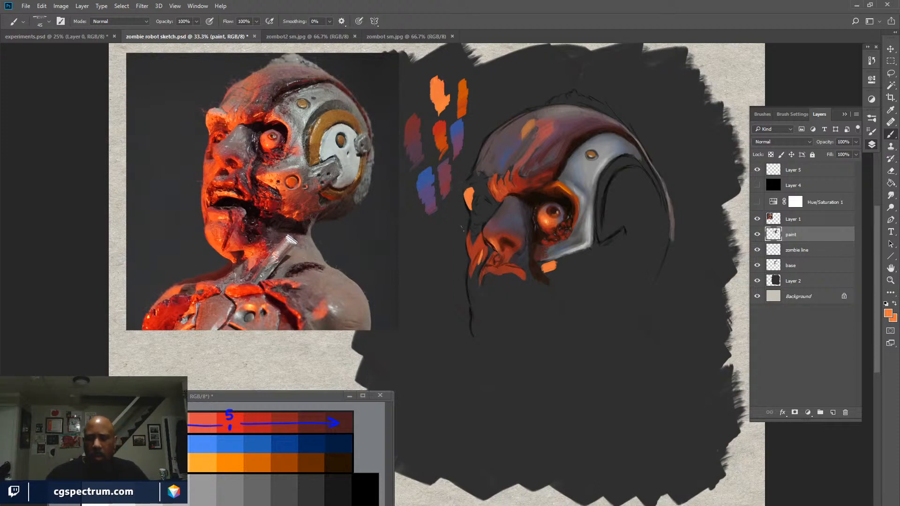
Try broad orange test strokes on the empty dark area below the head with a 125 px brush at 60% opacity.
alt+click(476, 246)
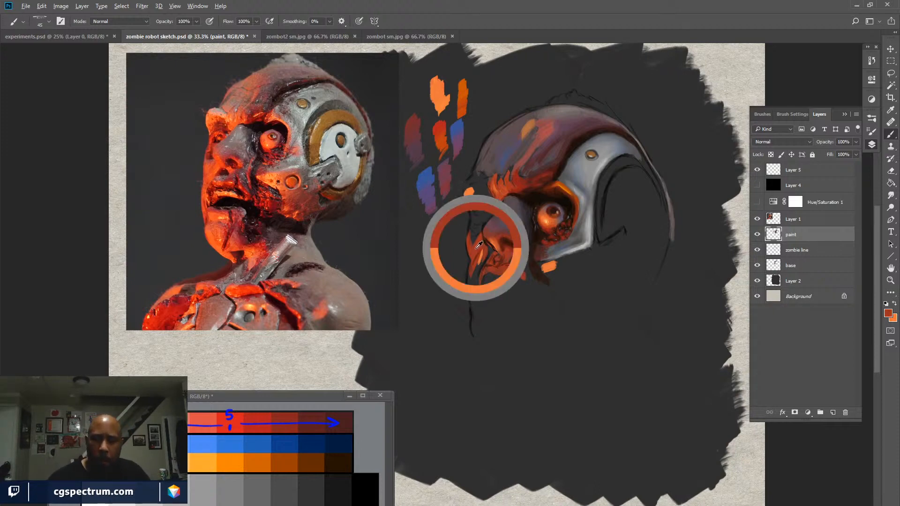
mouse_move(162, 24)
mouse_down()
mouse_move(148, 34)
mouse_move(157, 28)
mouse_up()
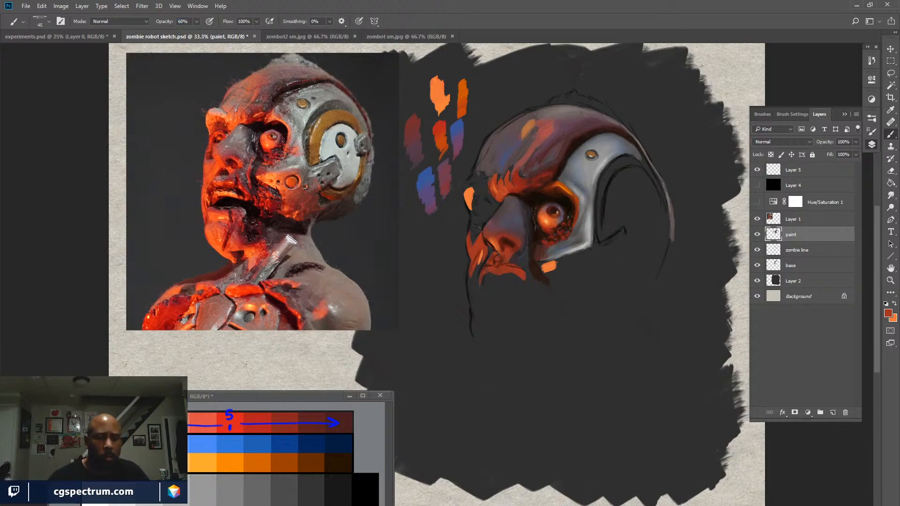
key(x)
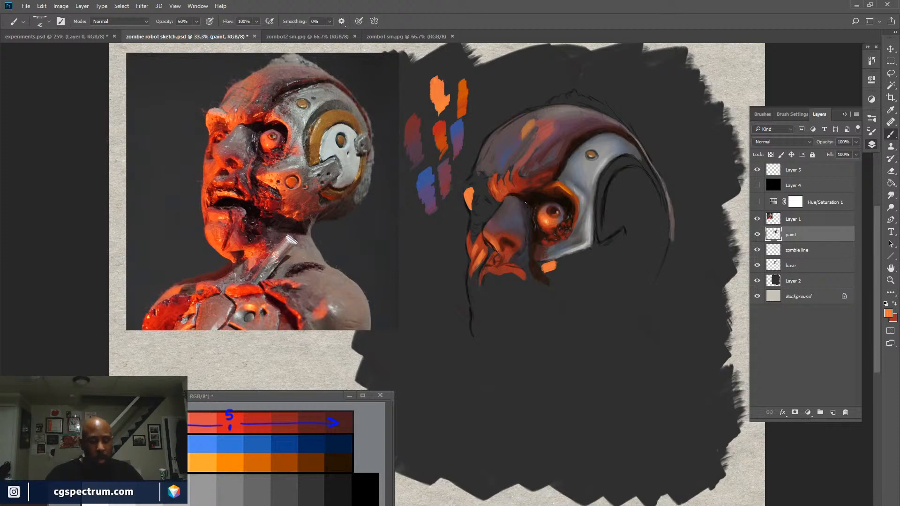
key(ctrl+plus)
drag(601, 305, 505, 335)
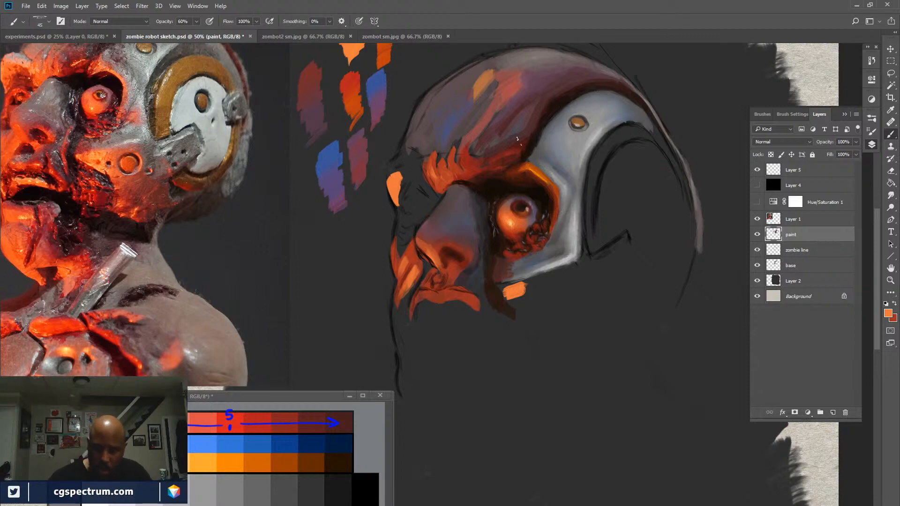
key(bracketright)
key(bracketright)
key(bracketright)
key(bracketright)
key(bracketright)
key(bracketright)
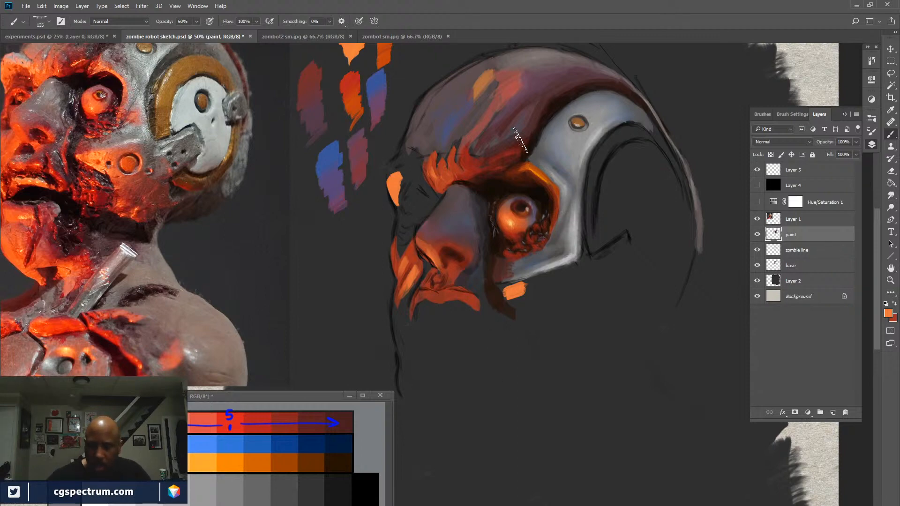
mouse_move(484, 434)
mouse_down()
mouse_move(658, 363)
mouse_move(605, 412)
mouse_move(515, 448)
mouse_move(660, 415)
mouse_move(571, 492)
mouse_move(717, 445)
mouse_move(500, 503)
mouse_up()
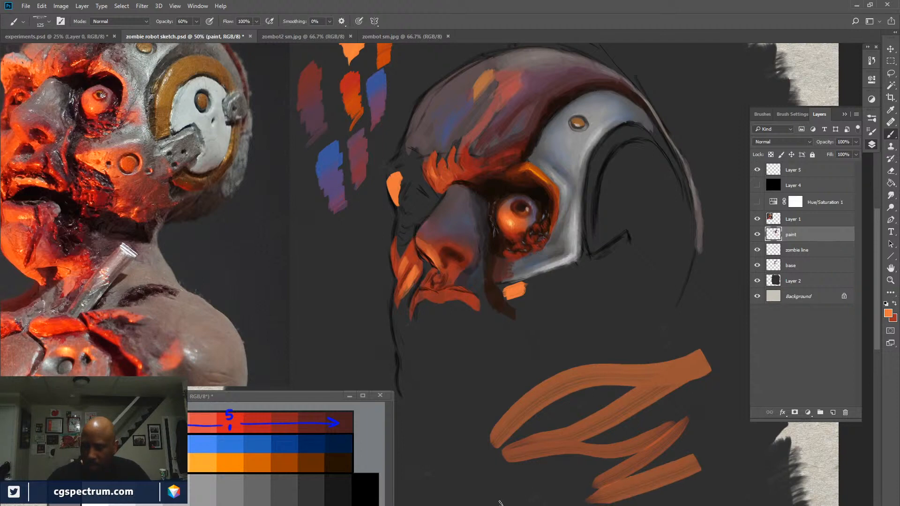
drag(706, 315, 529, 401)
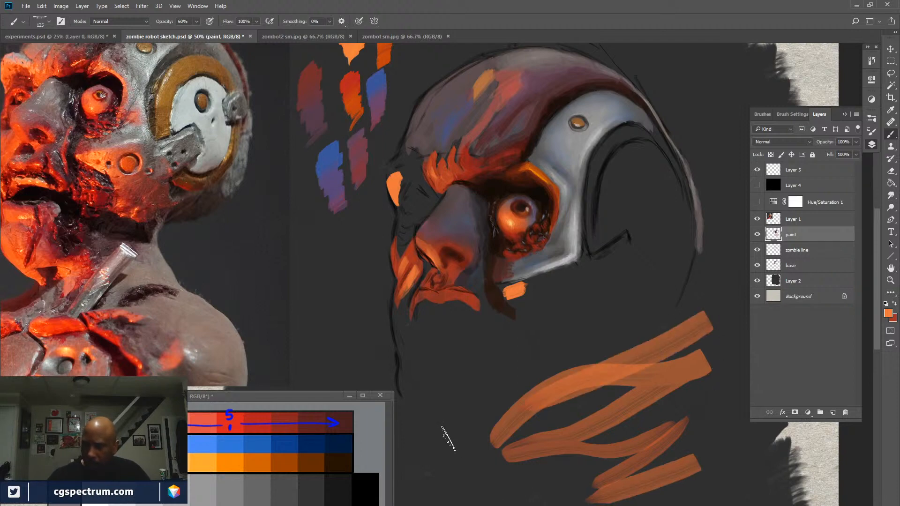
drag(740, 406, 558, 475)
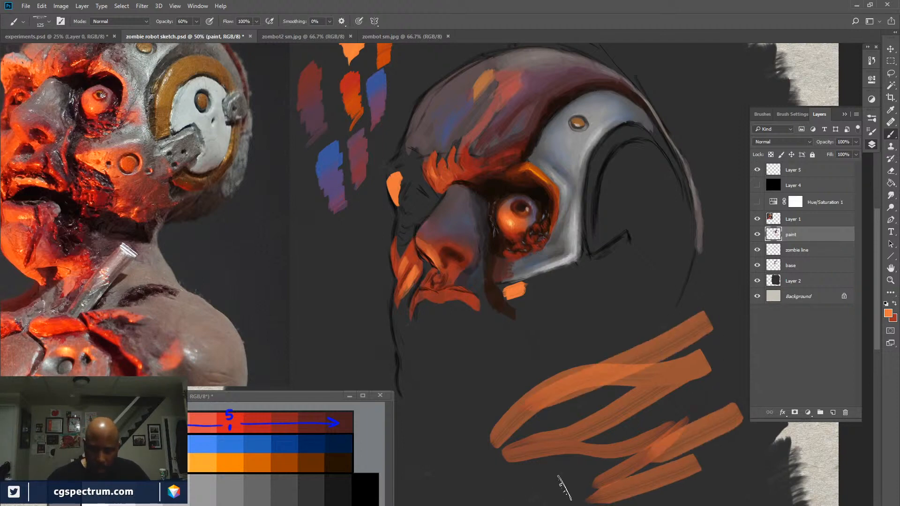
Lasso the orange test strokes, delete them and clear the selection, returning to the Brush tool.
key(l)
mouse_move(731, 303)
mouse_down()
mouse_move(569, 356)
mouse_move(492, 400)
mouse_move(462, 460)
mouse_move(742, 467)
mouse_move(747, 380)
mouse_up()
key(Delete)
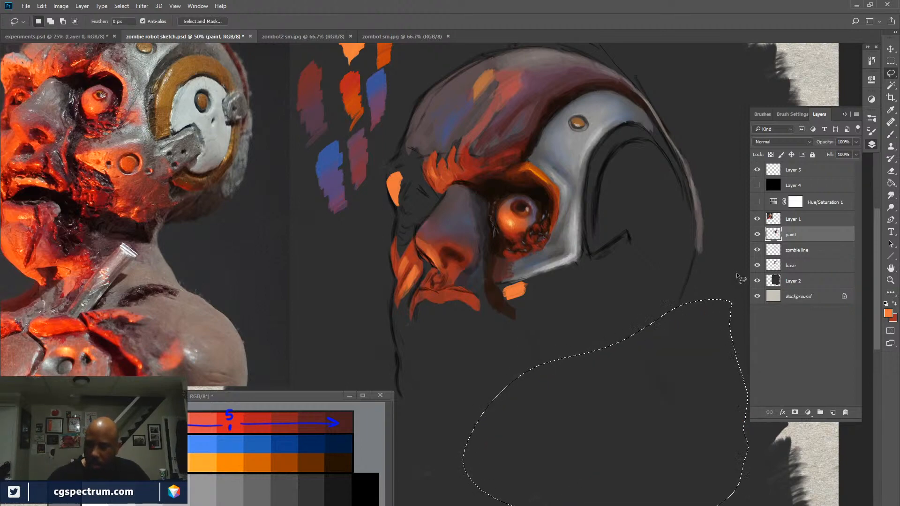
key(ctrl+d)
key(b)
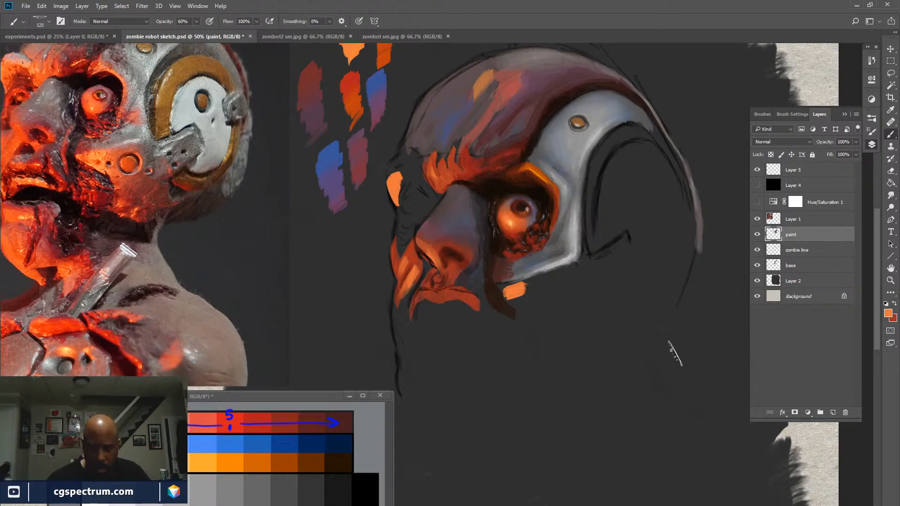
Switch to the 5 px hard round brush tip, enlarge it to 10 px and set its opacity to 53%.
click(762, 114)
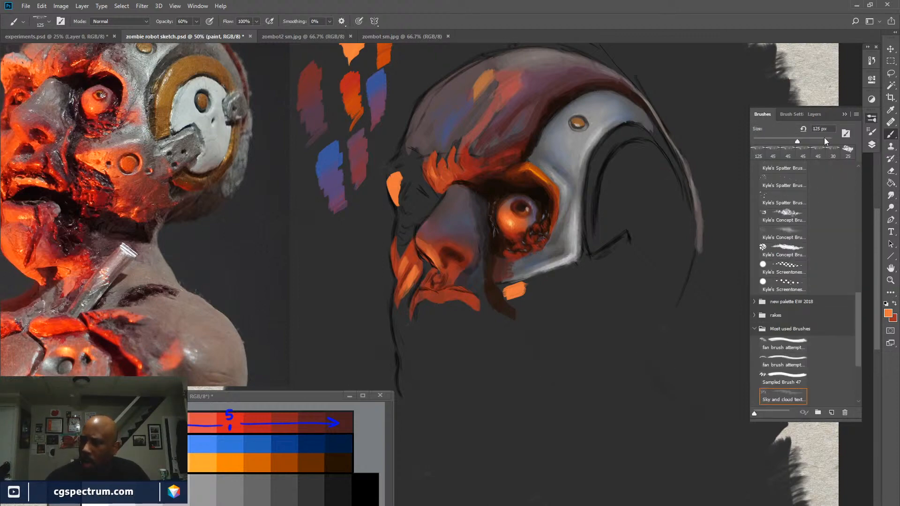
click(793, 115)
drag(855, 172, 860, 122)
click(799, 192)
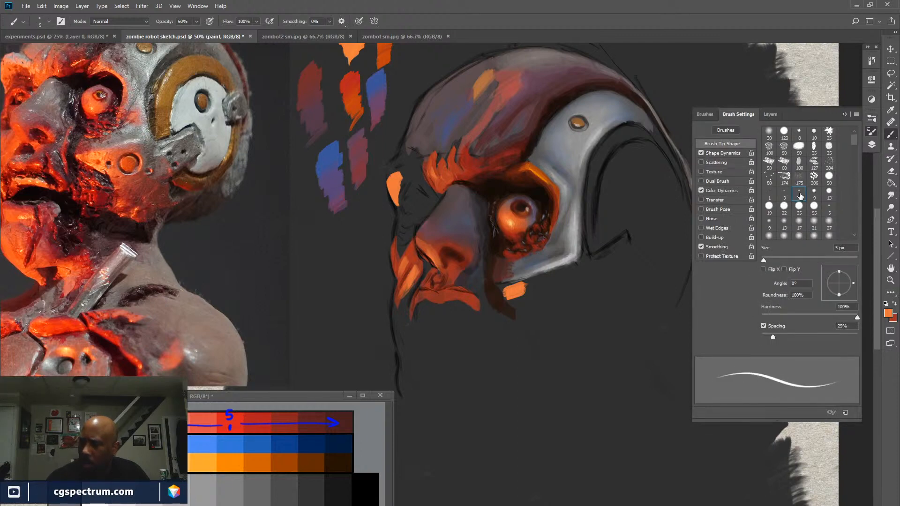
click(732, 116)
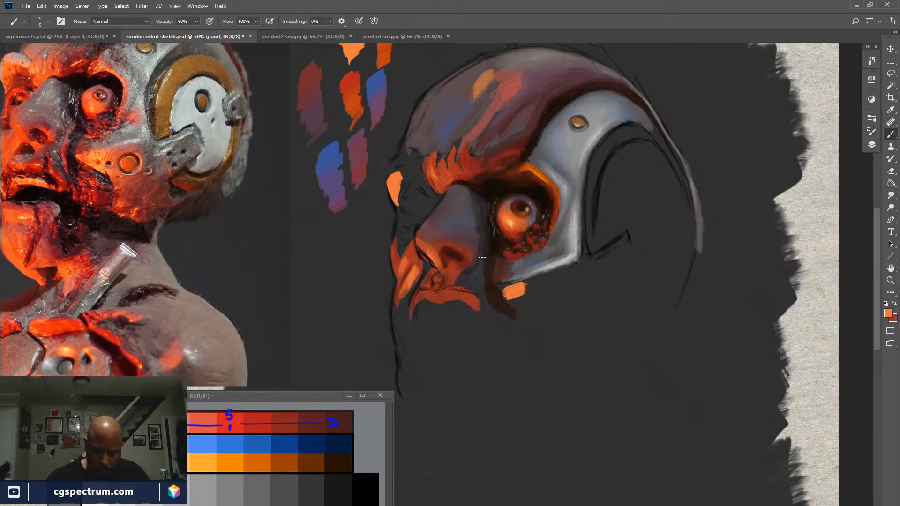
key(bracketright)
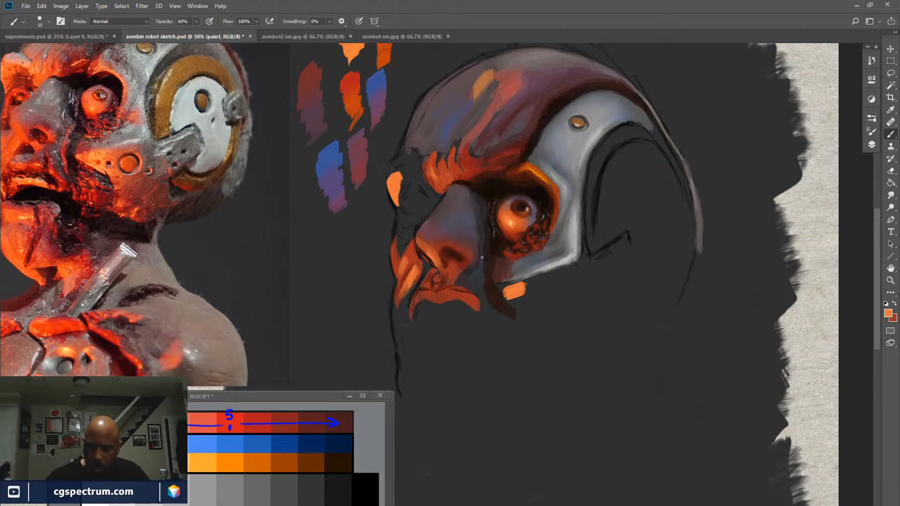
drag(160, 25, 156, 25)
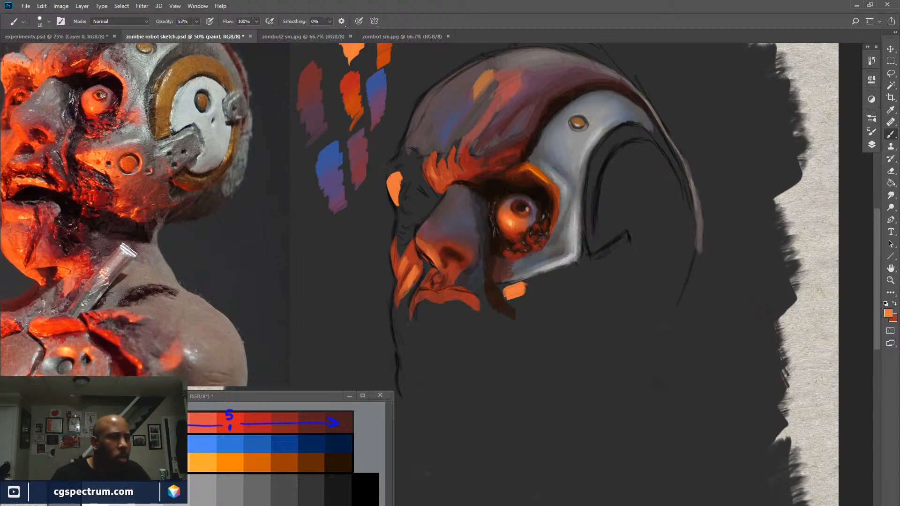
Paint small light grey highlights on the upper bridge and across the tip of the nose.
alt+click(462, 210)
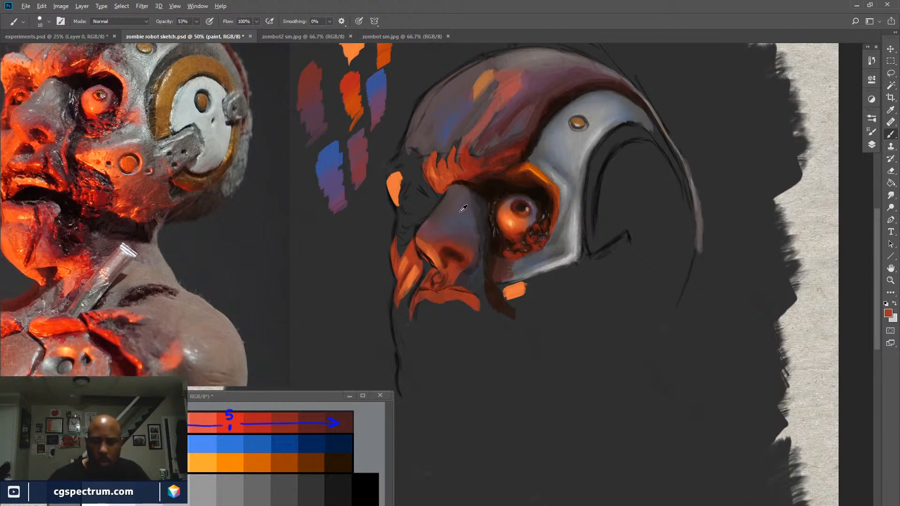
key(x)
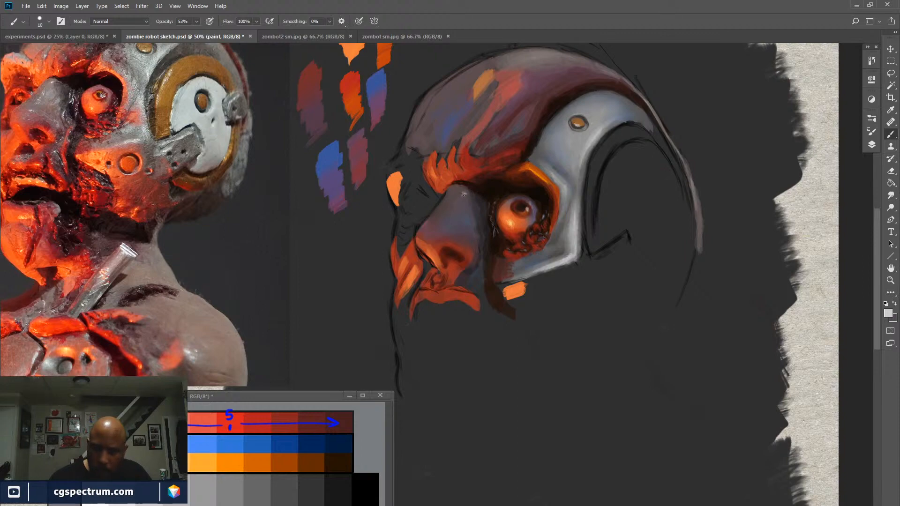
drag(465, 193, 461, 194)
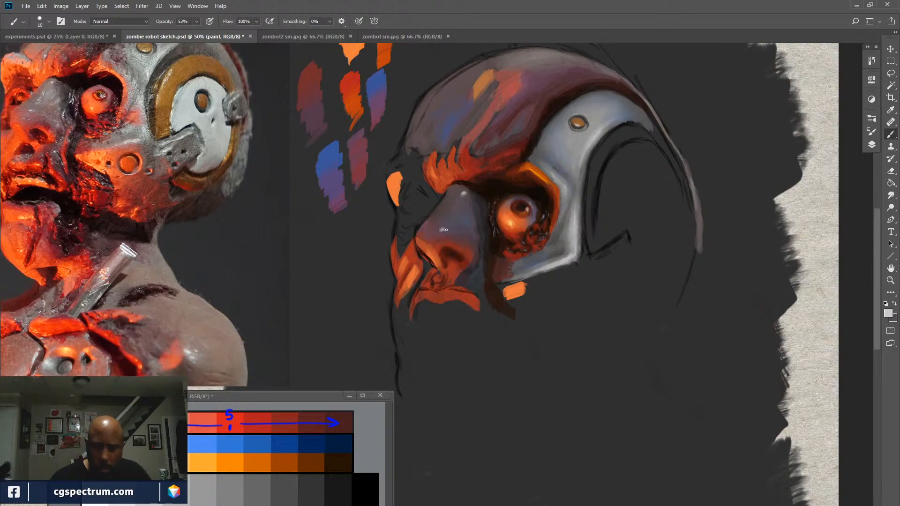
drag(443, 231, 442, 228)
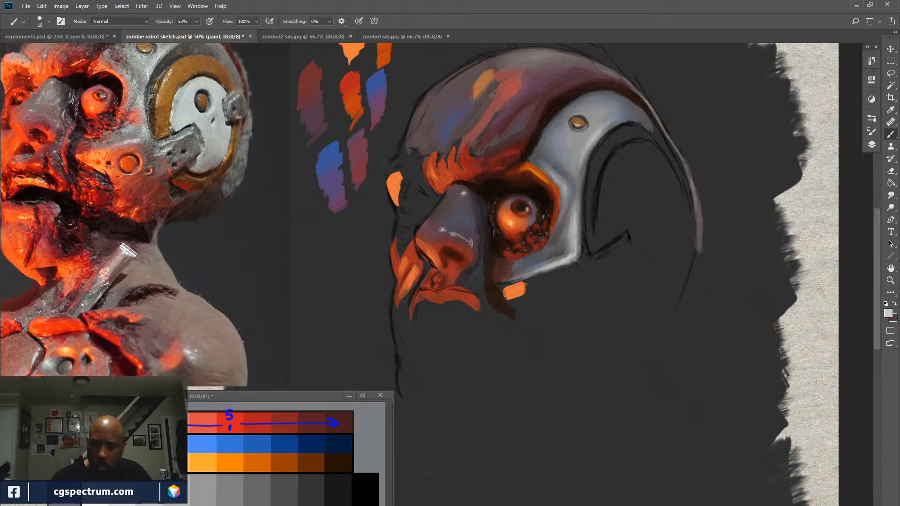
Refine the highlights along the nose bridge, alternating light grey with sampled dark purple-grey skin tones.
key(x)
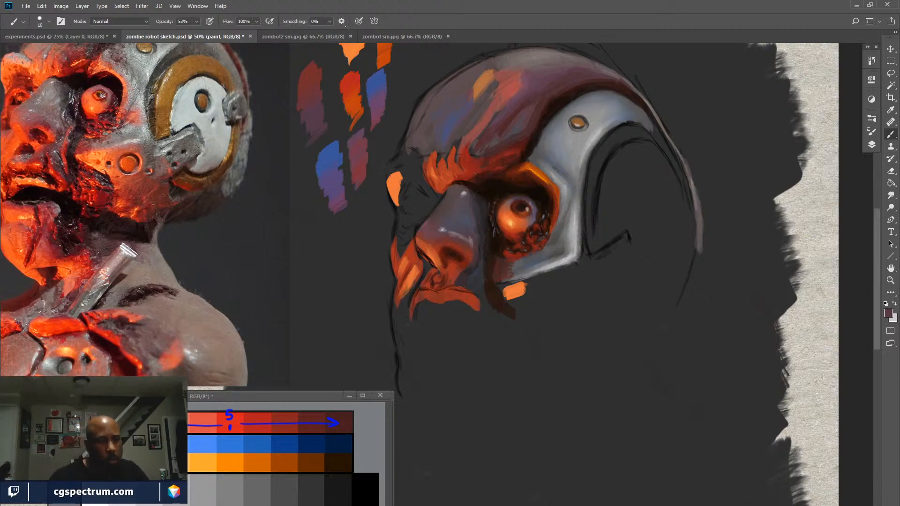
key(x)
key(x)
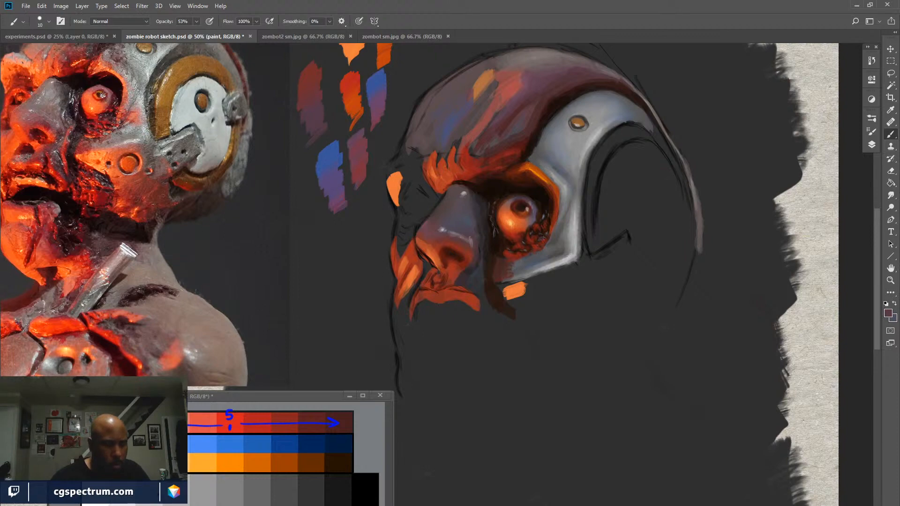
key(x)
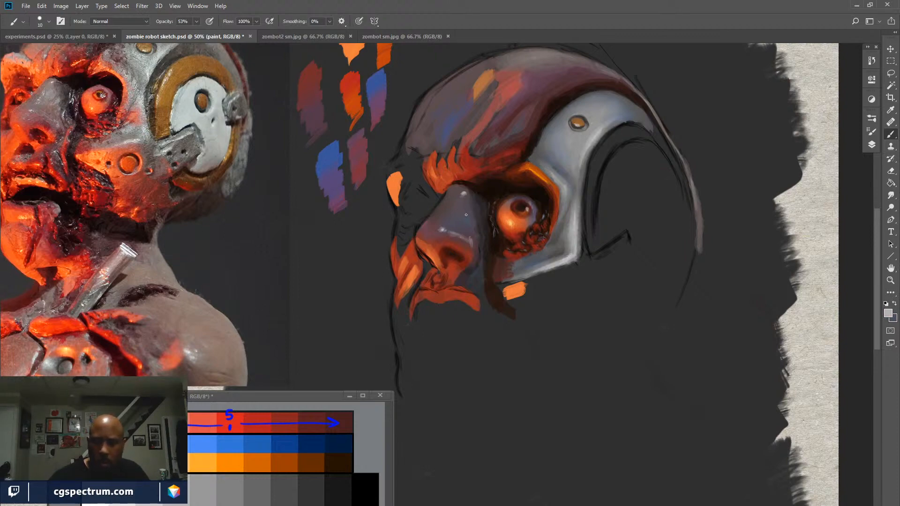
key(x)
key(x)
key(x)
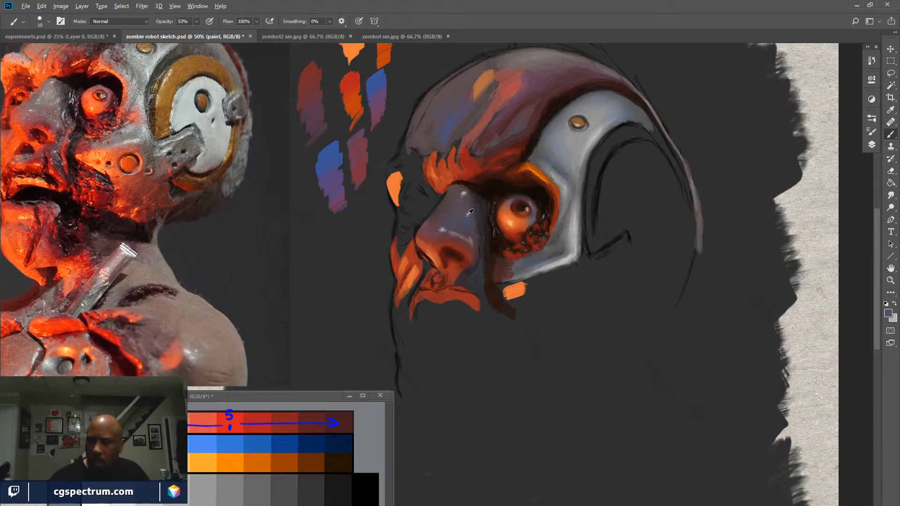
alt+click(468, 212)
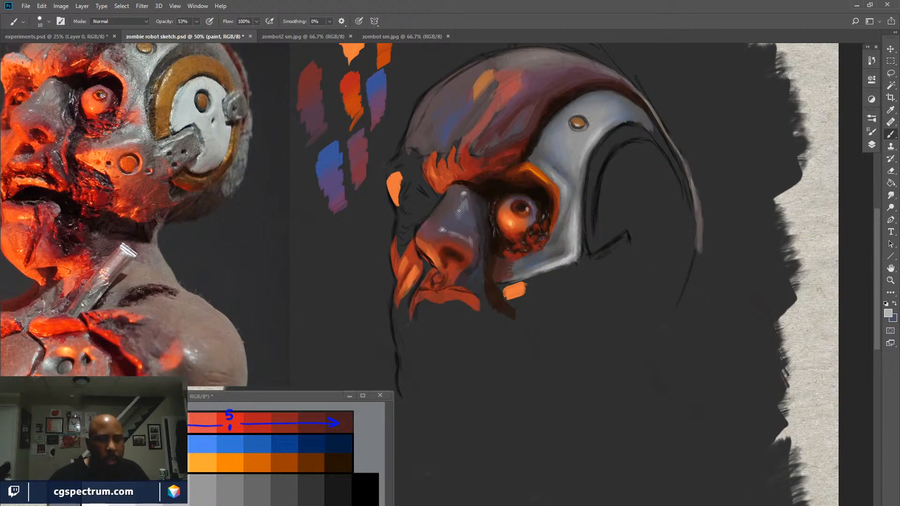
Paint short light grey highlight strokes on the upper bridge of the nose.
key(x)
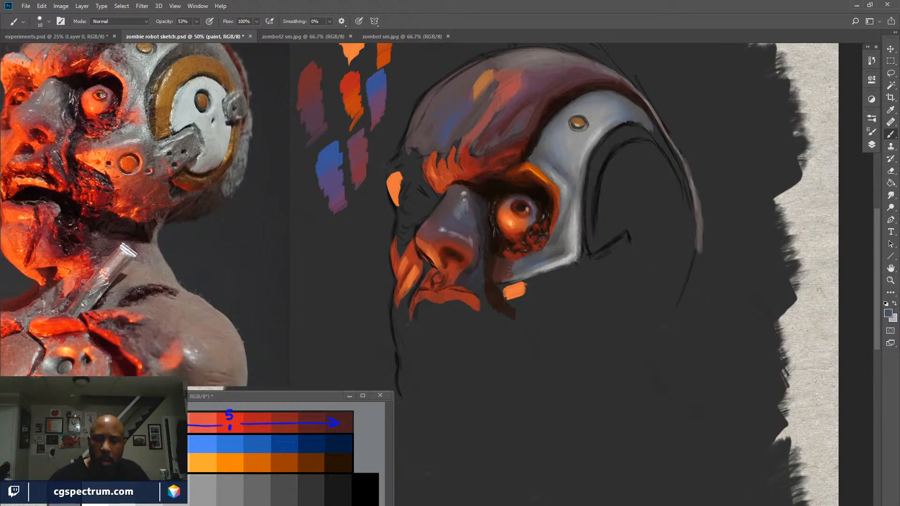
key(ctrl+minus)
key(ctrl+minus)
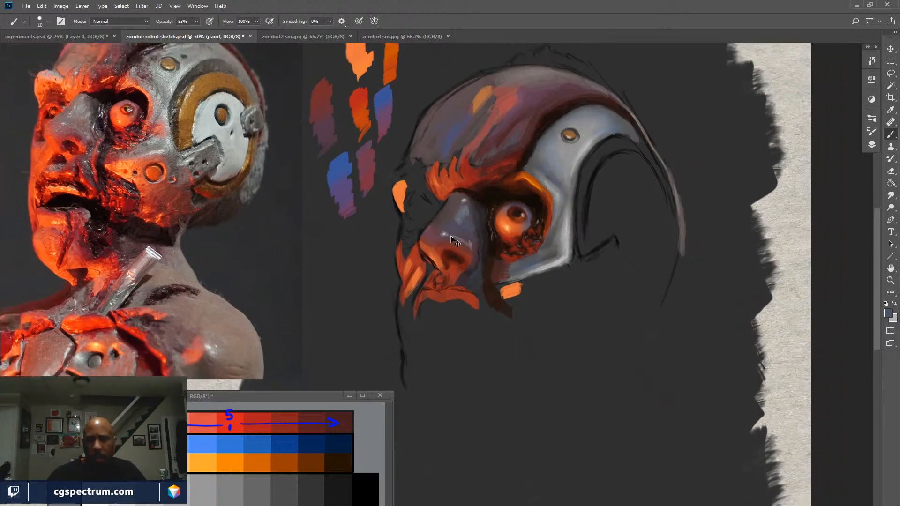
key(ctrl+plus)
key(ctrl+plus)
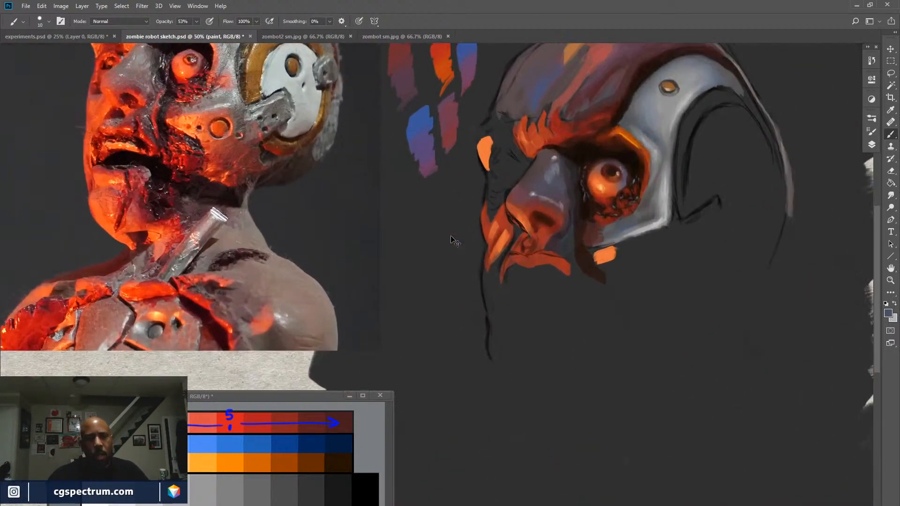
key(ctrl+plus)
key(space)
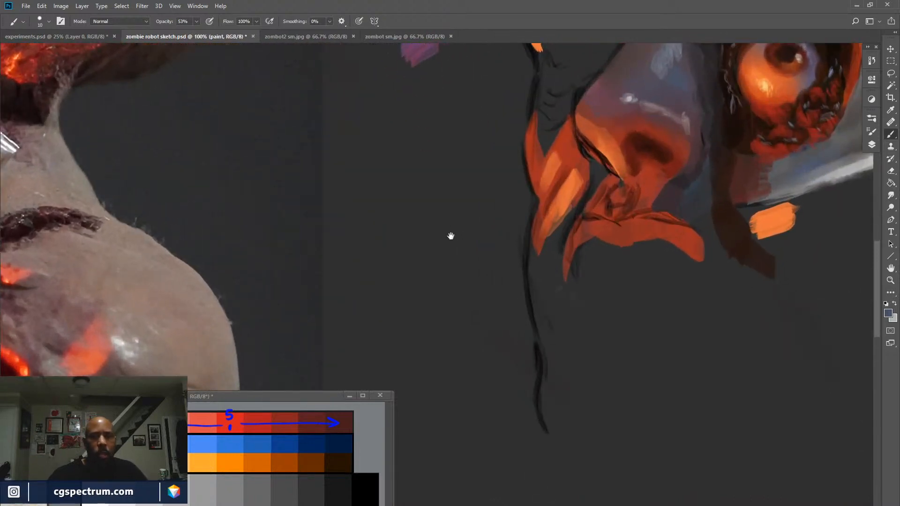
drag(663, 250, 455, 361)
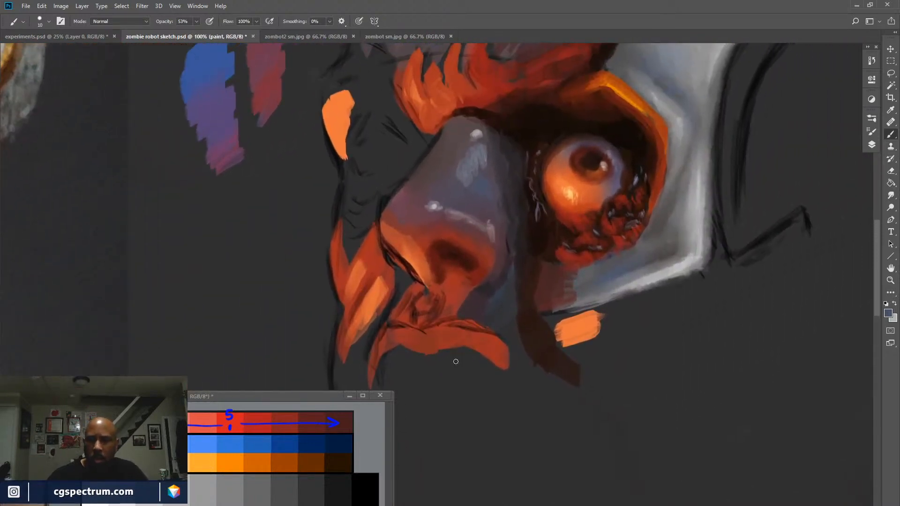
drag(602, 380, 533, 451)
mouse_move(627, 390)
mouse_down()
mouse_move(597, 426)
mouse_move(649, 403)
mouse_move(679, 404)
mouse_up()
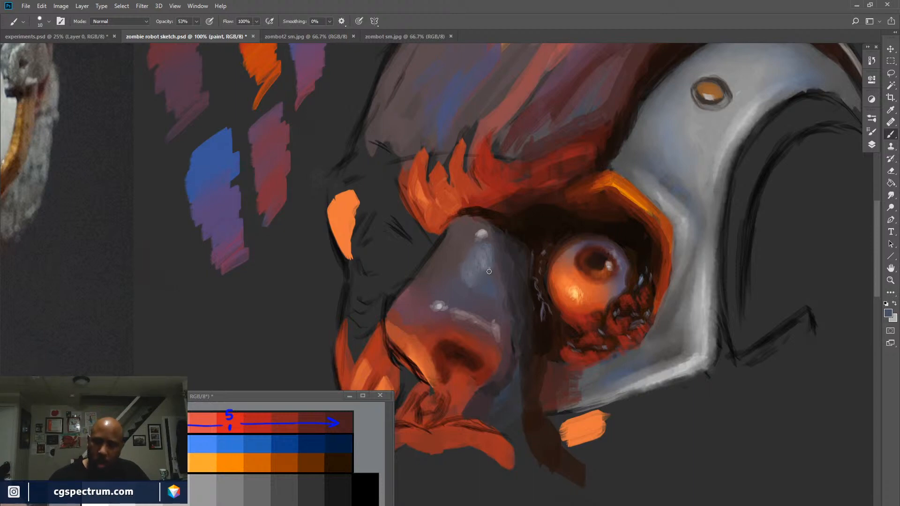
key(x)
drag(488, 252, 470, 276)
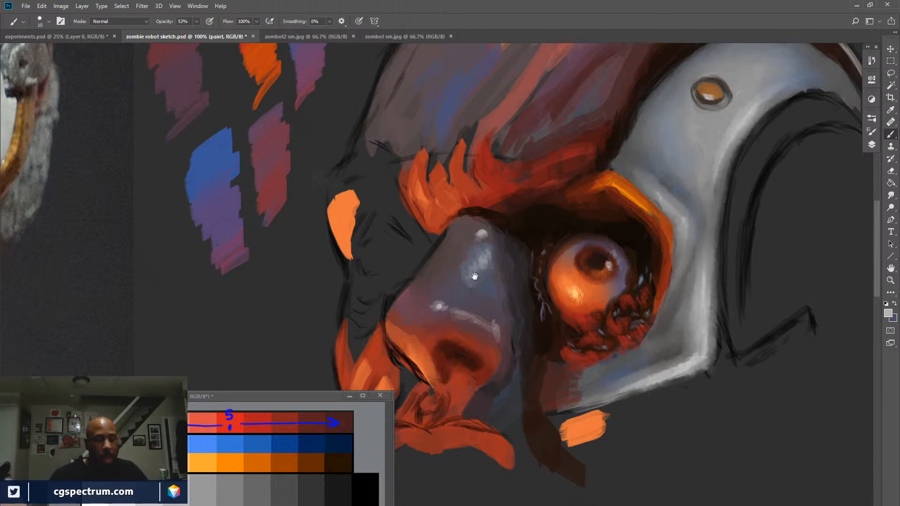
Tone down the highlight across the tip of the nose with sampled dark purple and reddish skin tones.
drag(475, 277, 550, 313)
key(ctrl+minus)
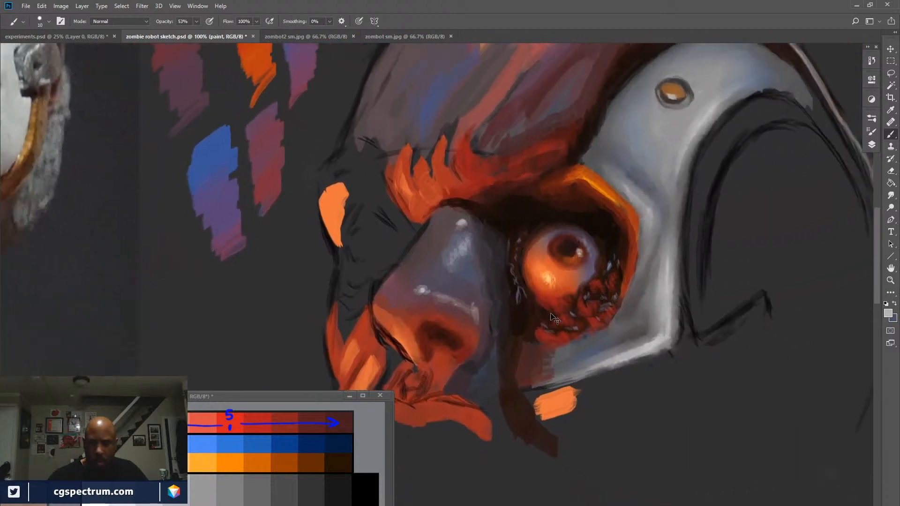
drag(498, 364, 601, 309)
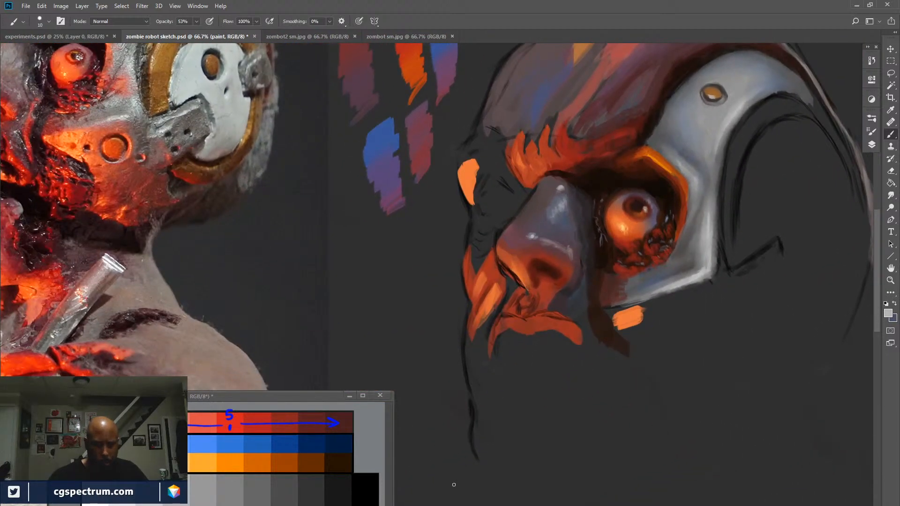
mouse_move(452, 484)
mouse_down()
mouse_move(584, 342)
mouse_move(487, 501)
mouse_move(522, 410)
mouse_up()
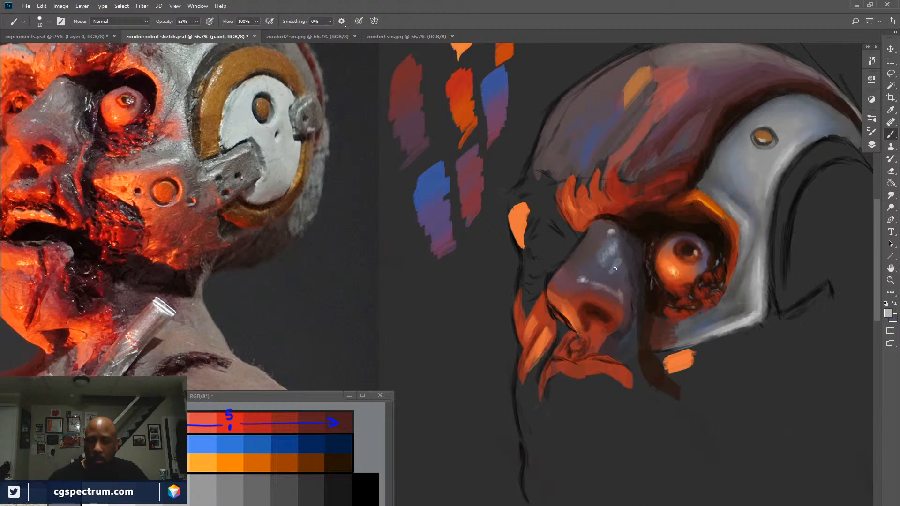
alt+click(582, 283)
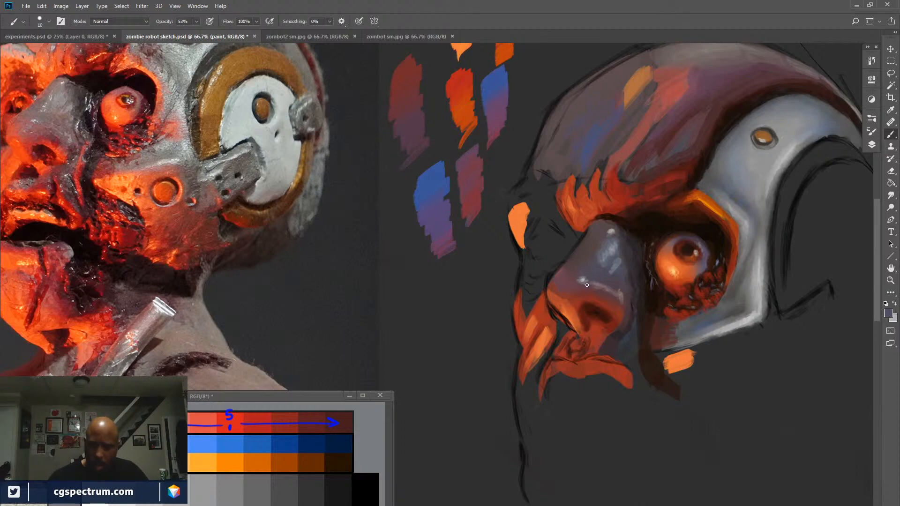
alt+click(584, 283)
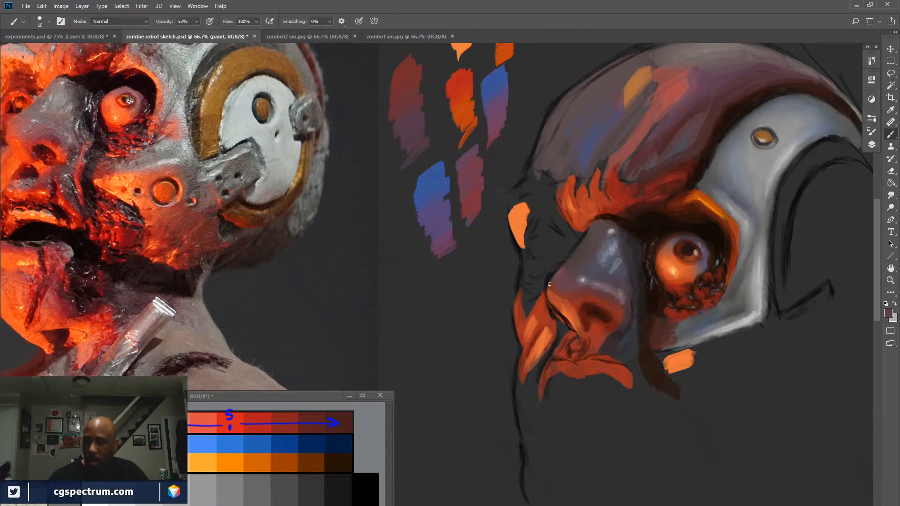
alt+click(610, 291)
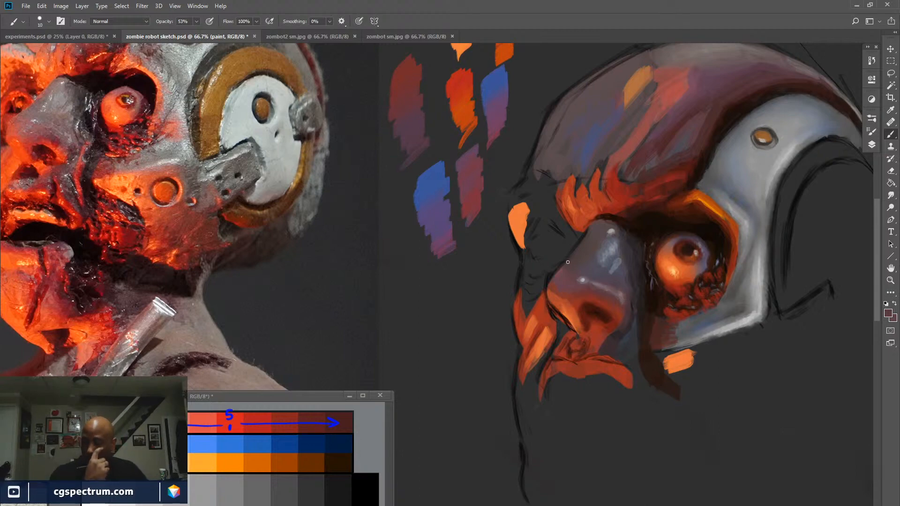
alt+click(605, 281)
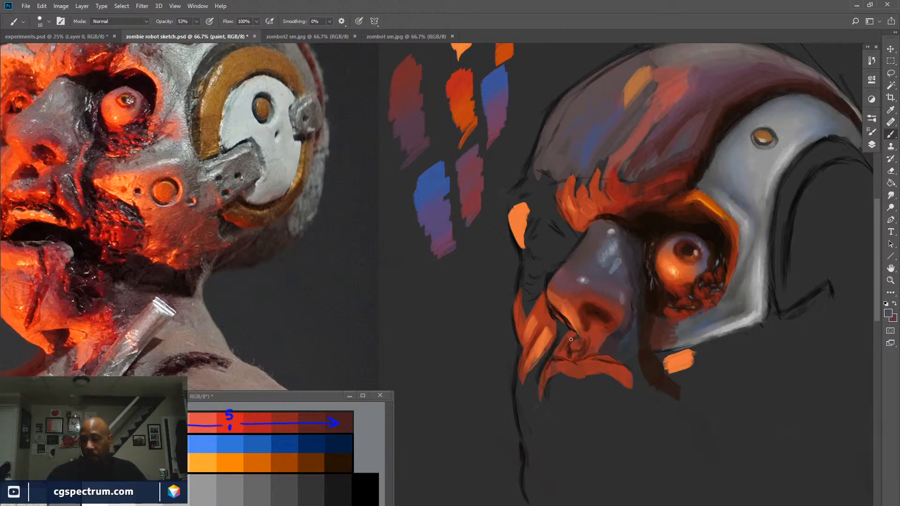
Rework the nose bridge and tip highlights, alternating sampled light grey with dark skin tones.
alt+click(610, 247)
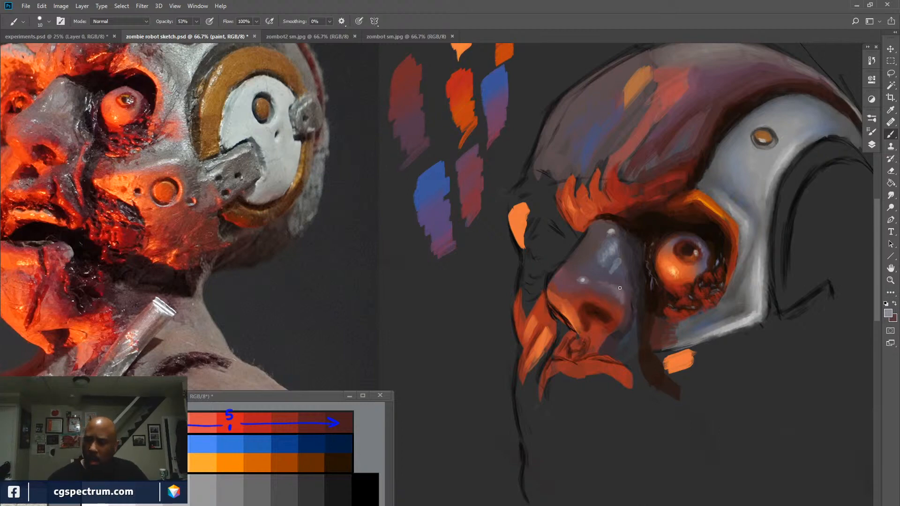
key(x)
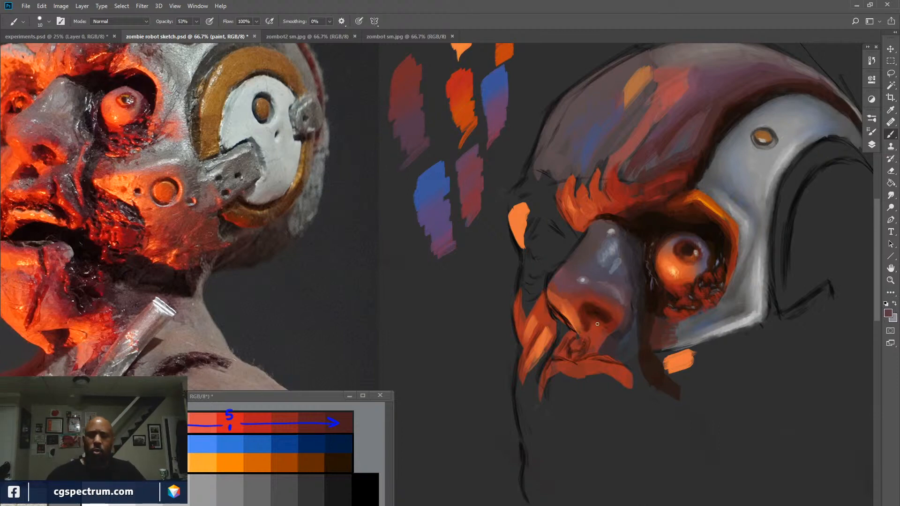
alt+click(630, 315)
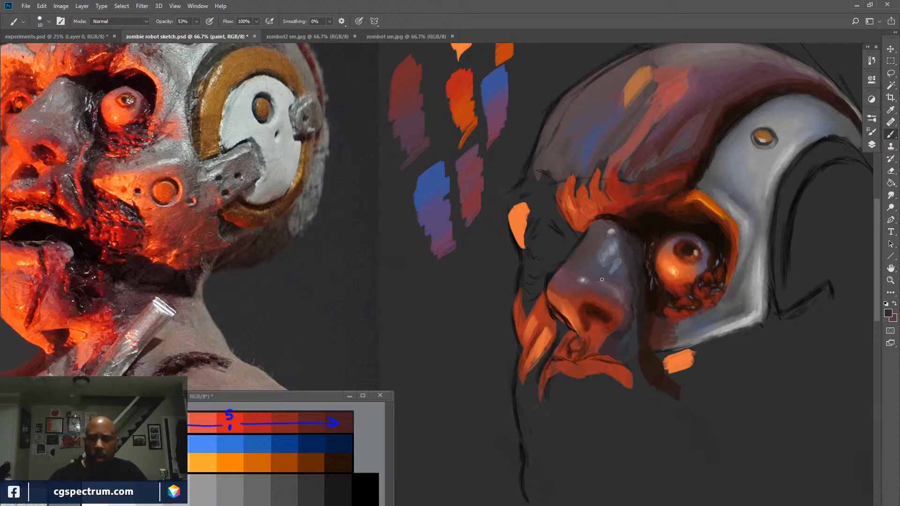
key(x)
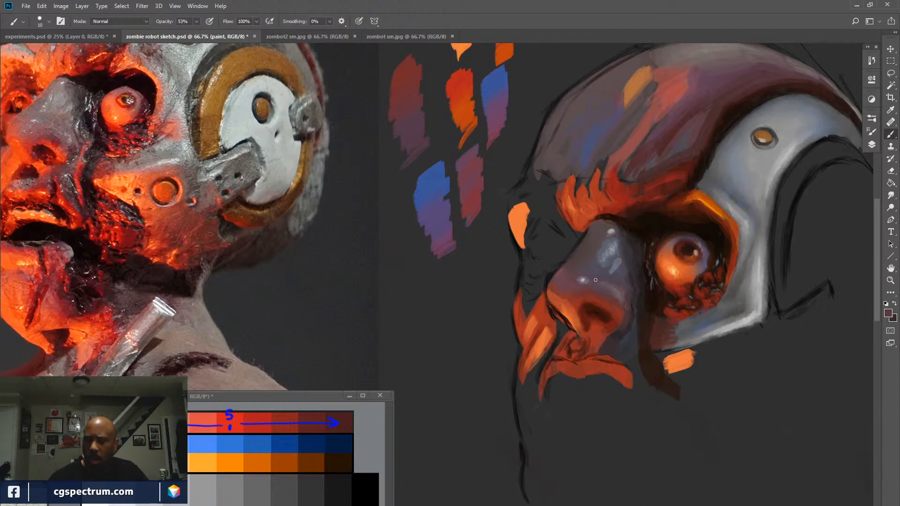
alt+click(595, 281)
alt+click(586, 277)
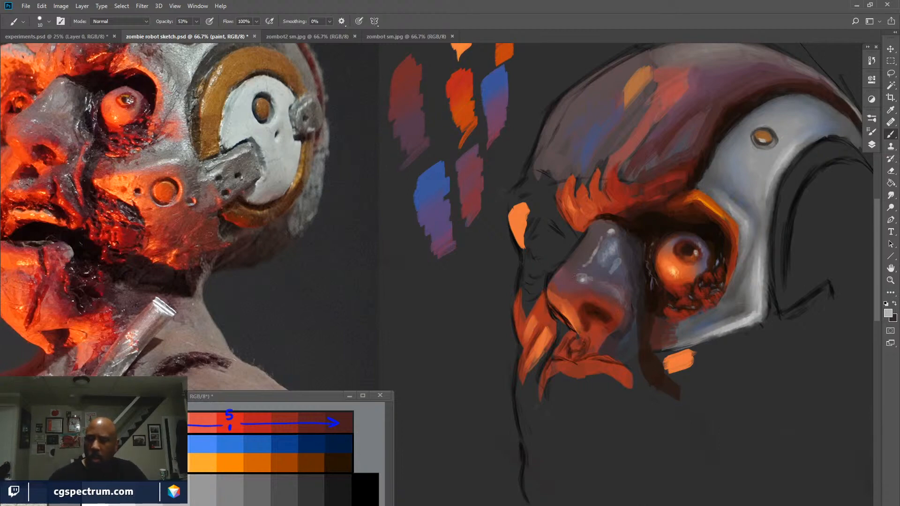
Blend the highlights on the nose bridge and tip into the surrounding skin with the Smudge tool at 58% strength.
key(x)
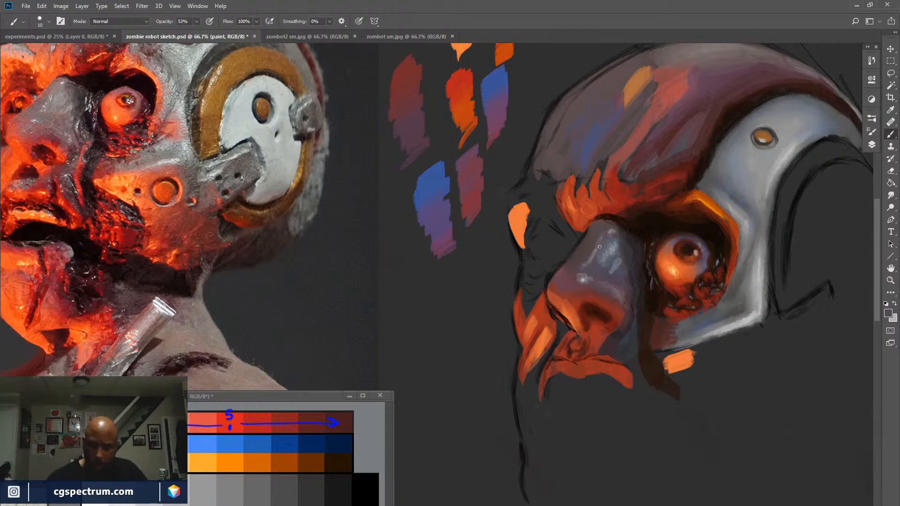
key(r)
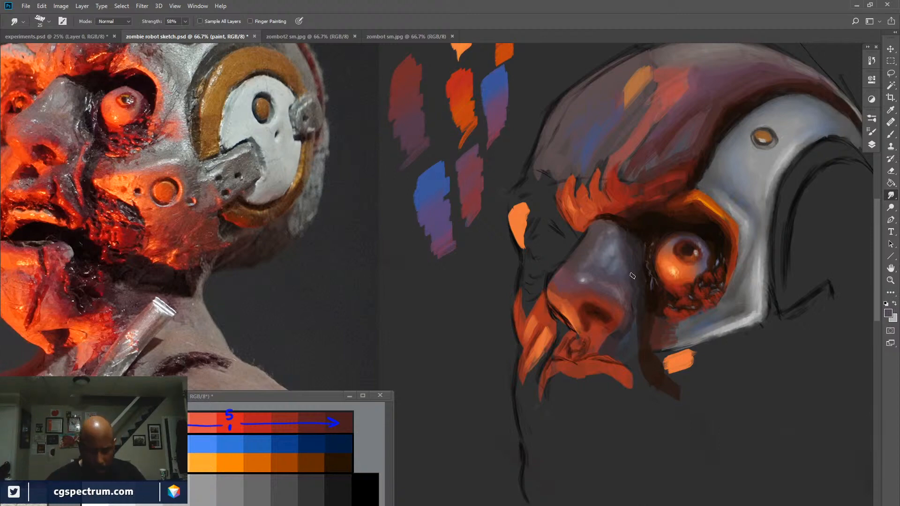
Brush thin light grey wet highlights into the dark skin folds between the nose and the eye.
key(b)
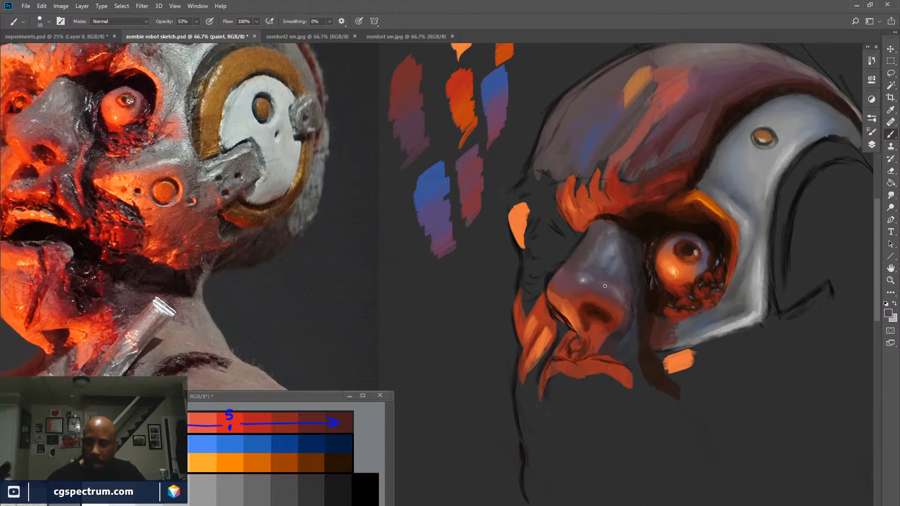
alt+click(641, 258)
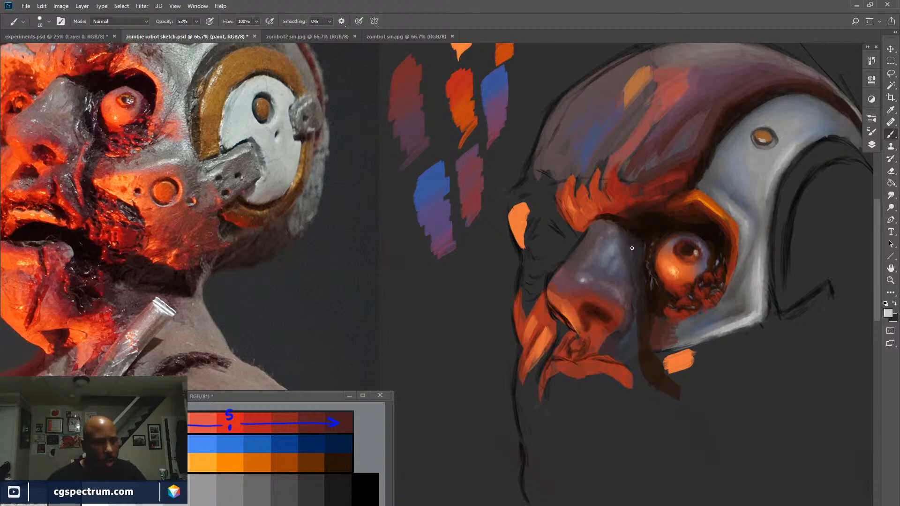
drag(633, 245, 636, 255)
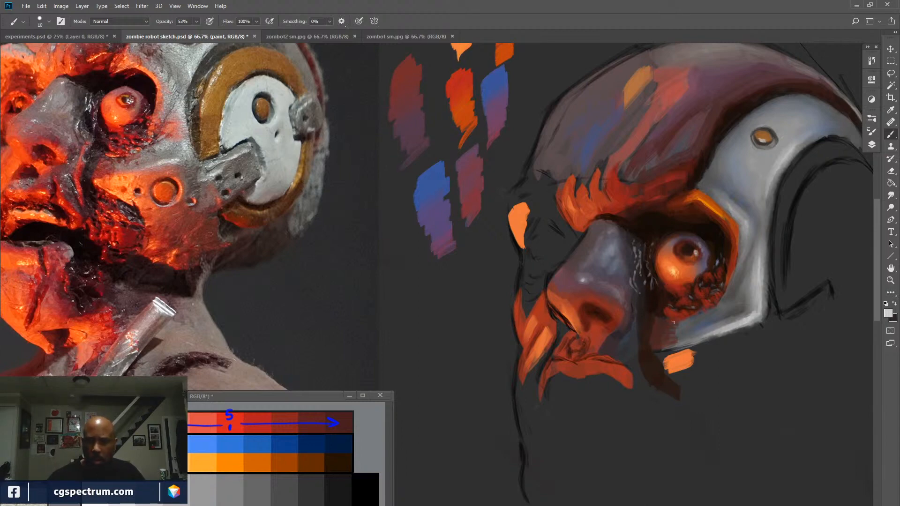
Paint small highlights on the torn flesh below the eye with sampled orange and red tones.
alt+click(522, 226)
key(x)
alt+click(689, 299)
key(x)
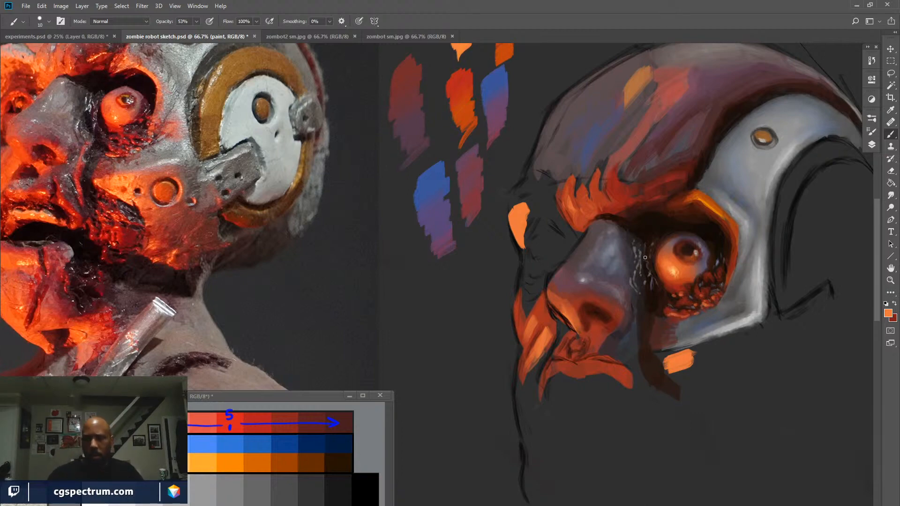
key(x)
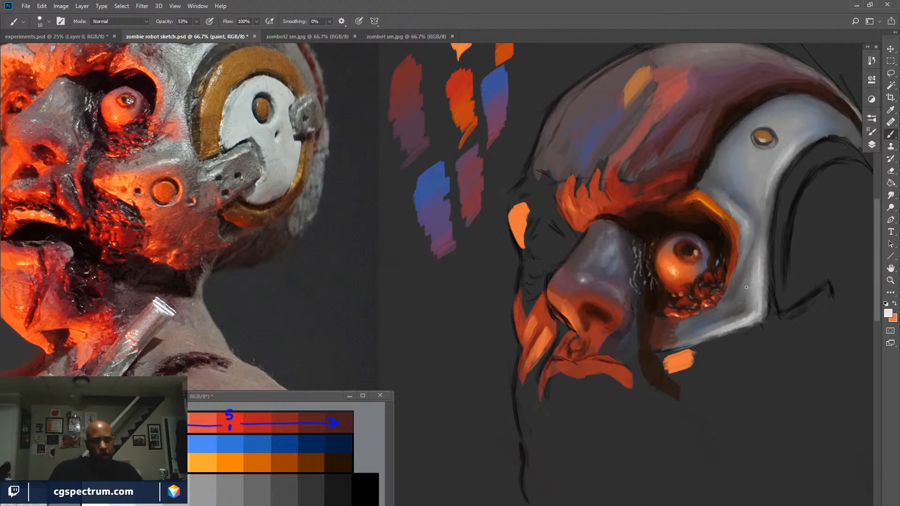
Paint an orange rim light around the nostril with orange and red sampled from the nose.
alt+click(570, 312)
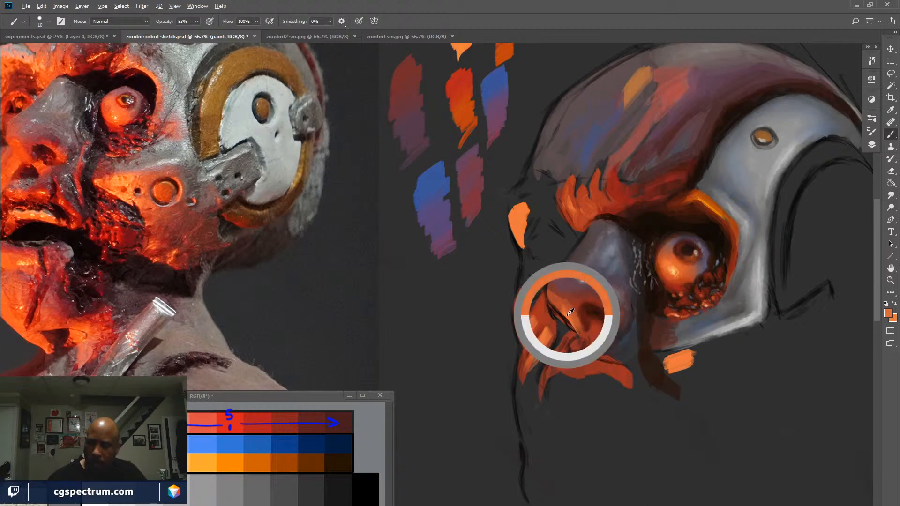
alt+click(616, 312)
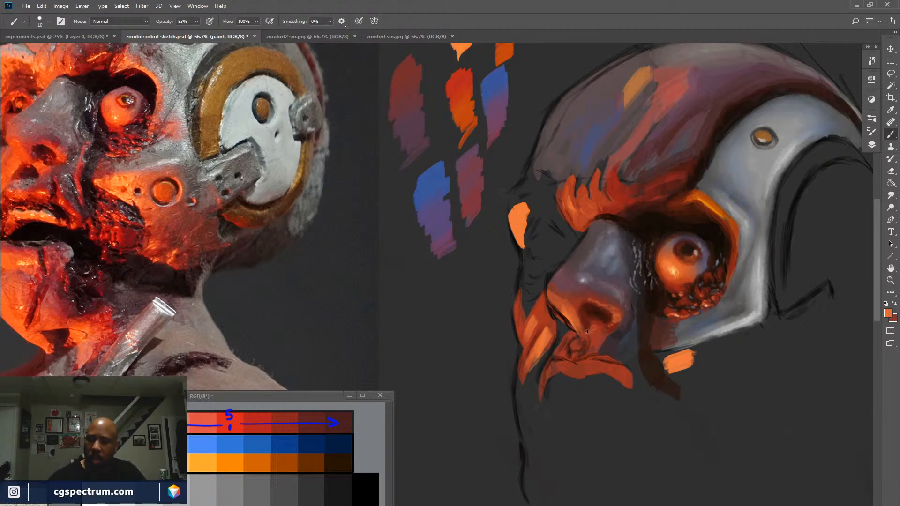
key(x)
key(x)
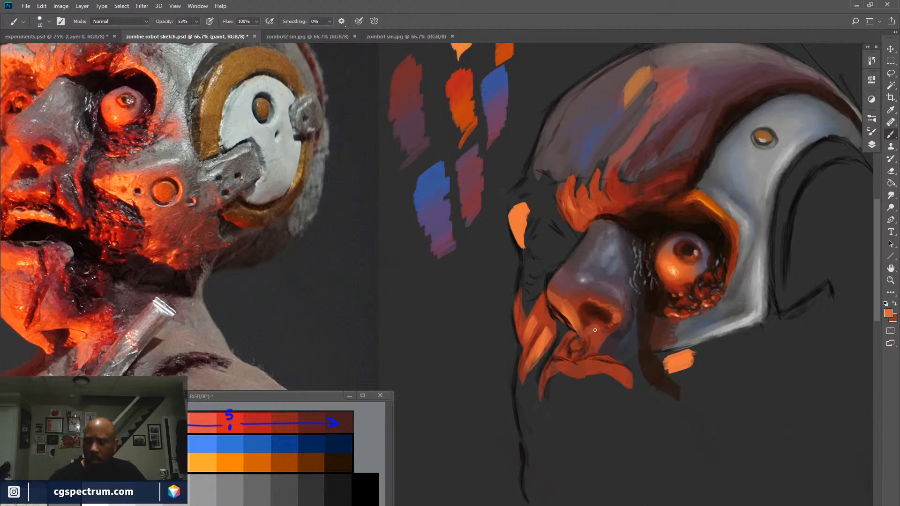
Check the whole head against the photo reference and save the document.
key(ctrl+minus)
key(ctrl+minus)
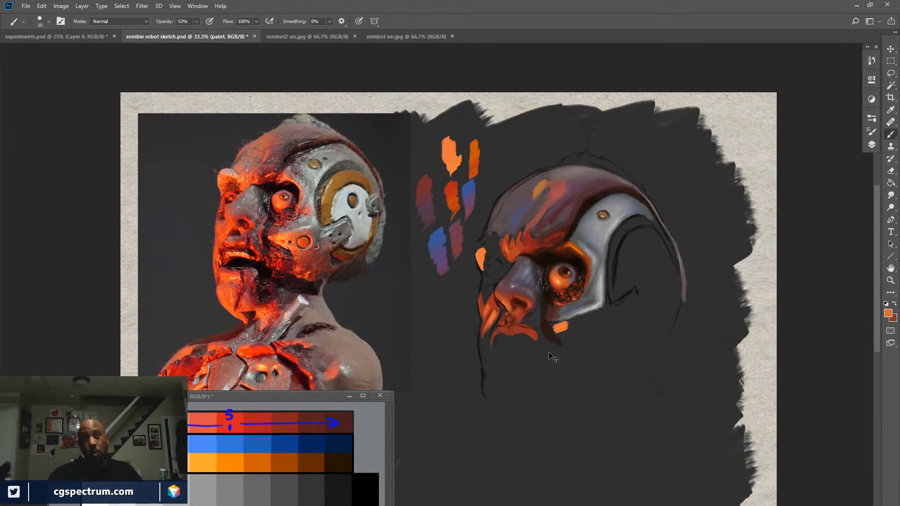
key(ctrl+plus)
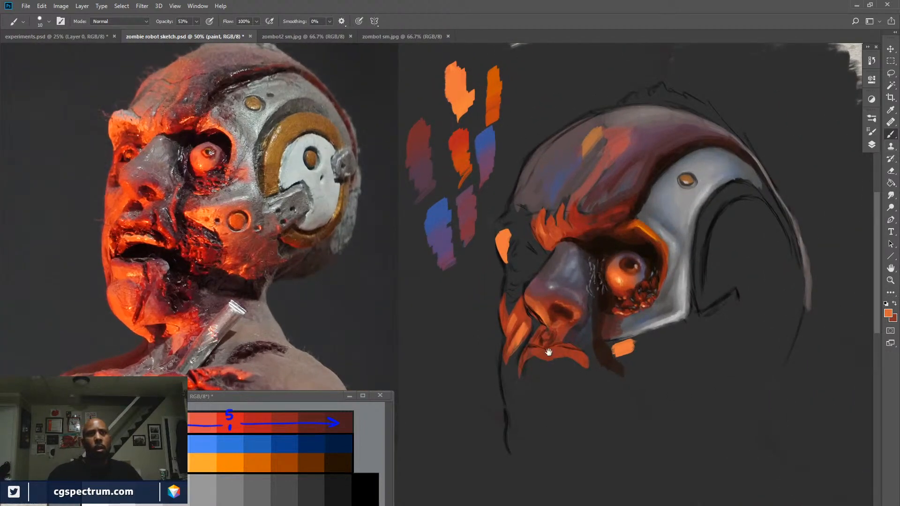
scroll(609, 358, down, 1)
key(ctrl+s)
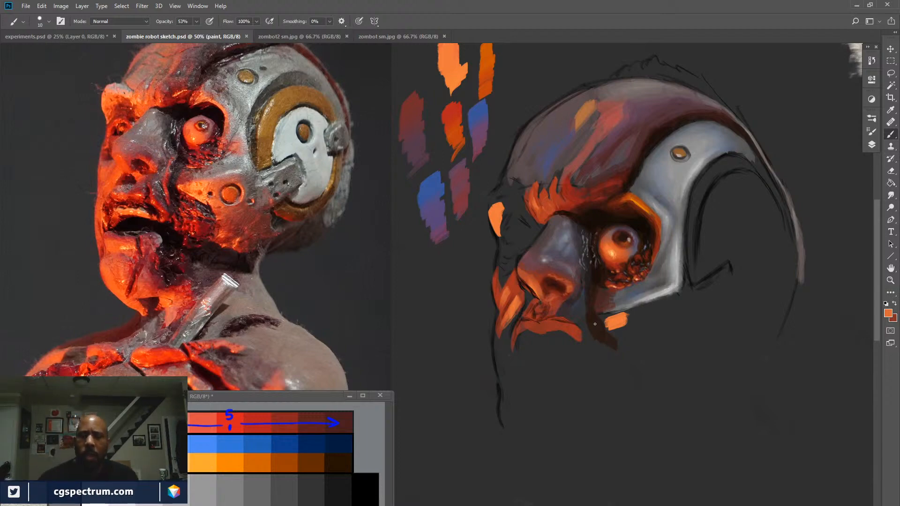
Hide the paint layer, select the base layer and hide it too, leaving the line sketch.
click(871, 144)
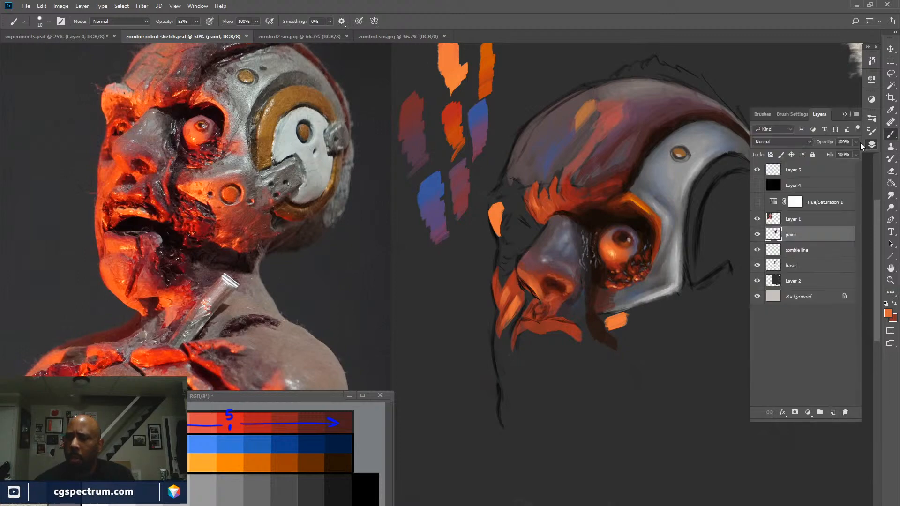
click(757, 234)
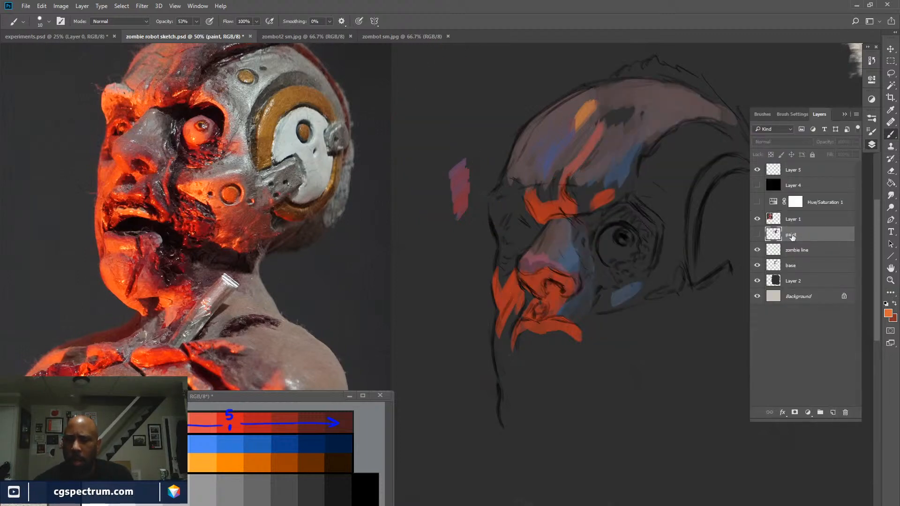
click(783, 265)
click(756, 266)
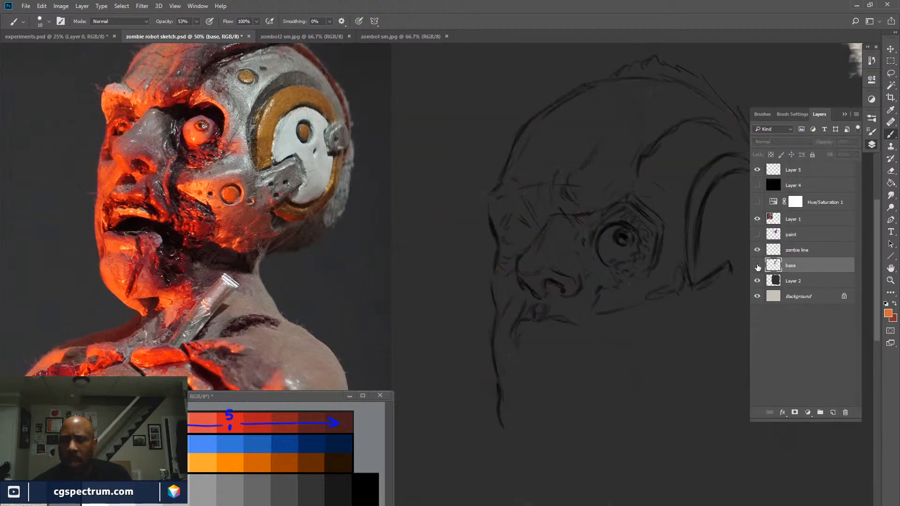
Compare the line sketch with and without the base layer, and make the paint layer visible again.
click(757, 265)
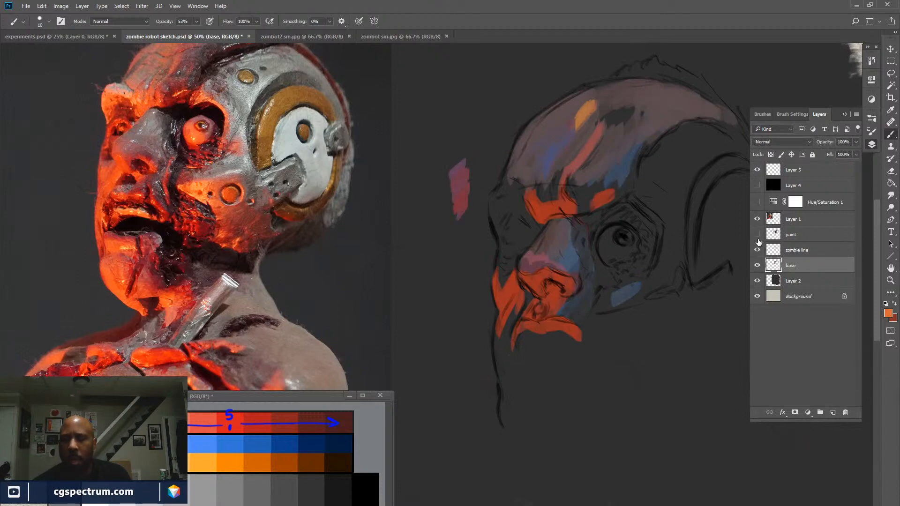
click(757, 266)
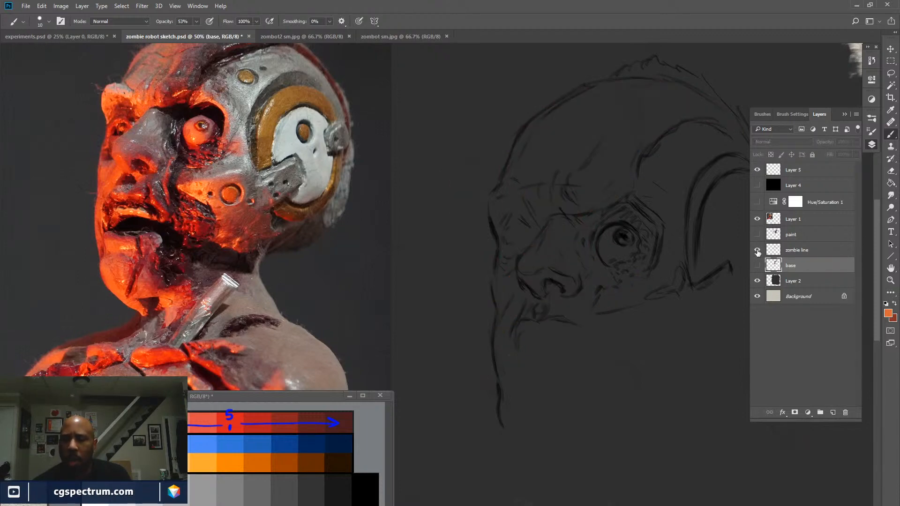
click(756, 234)
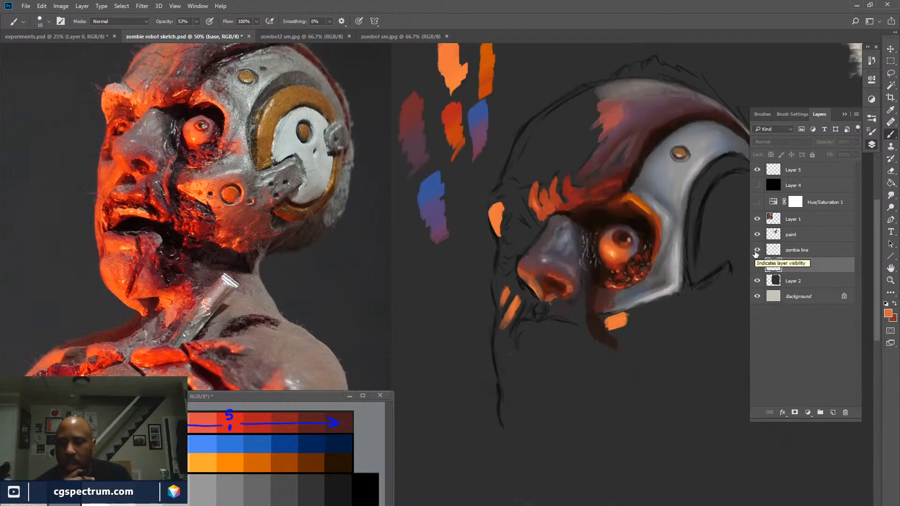
Toggle the dark Layer 2 backdrop off and on to compare the painting against the paper background.
click(756, 282)
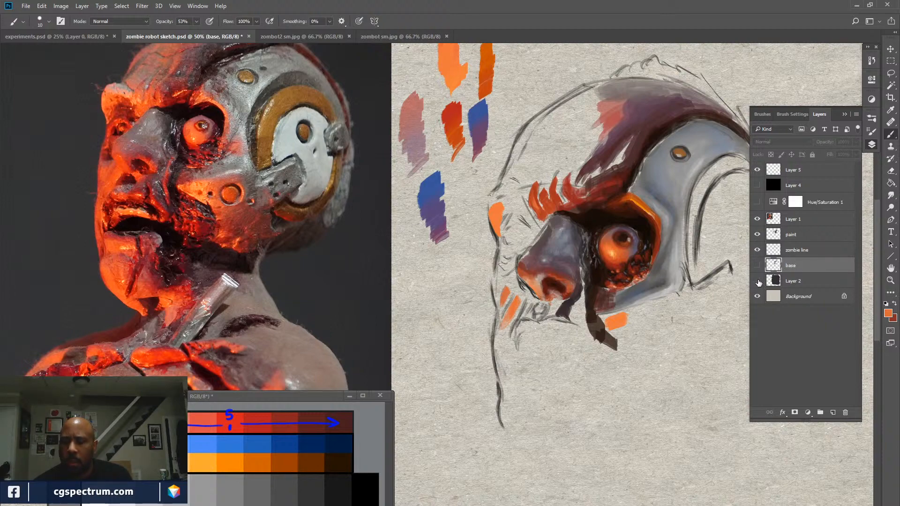
click(791, 281)
click(757, 281)
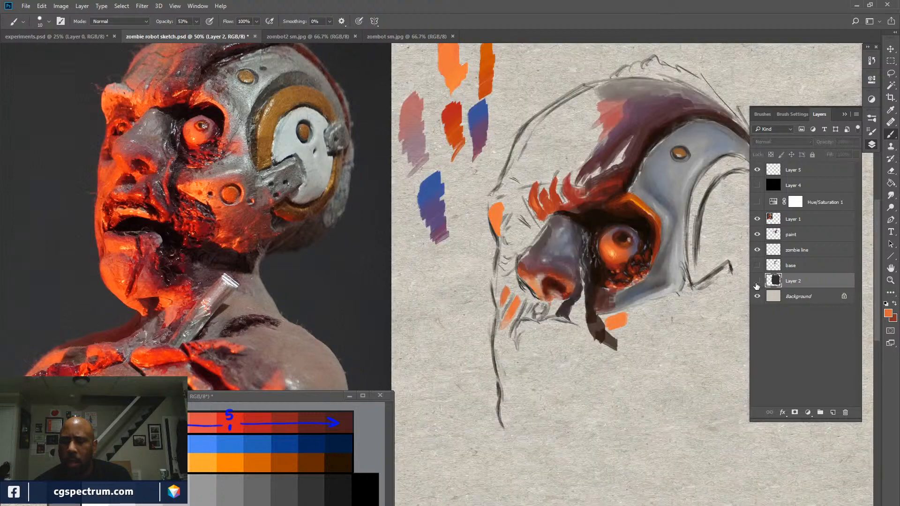
click(757, 283)
click(757, 284)
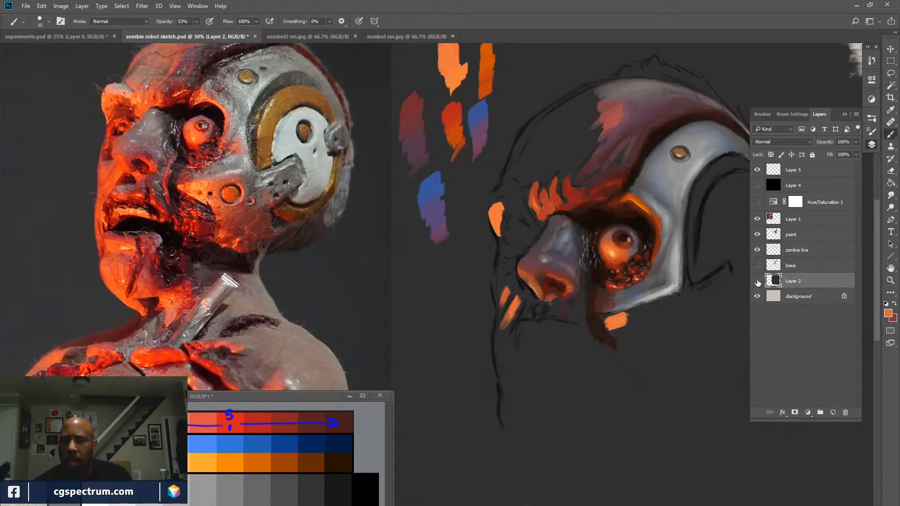
click(757, 283)
click(758, 282)
click(757, 283)
click(758, 282)
click(758, 281)
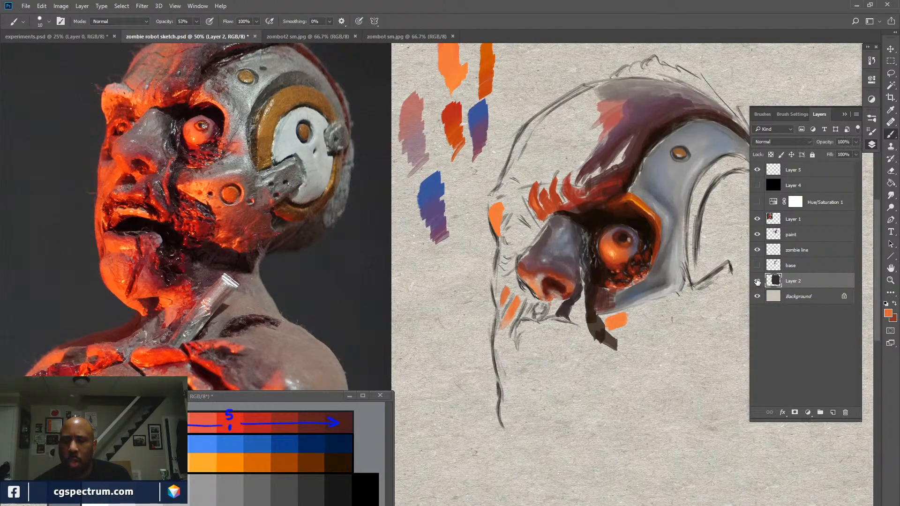
click(758, 282)
Make the base layer visible, toggling it to compare the head with and without its base colours.
click(756, 266)
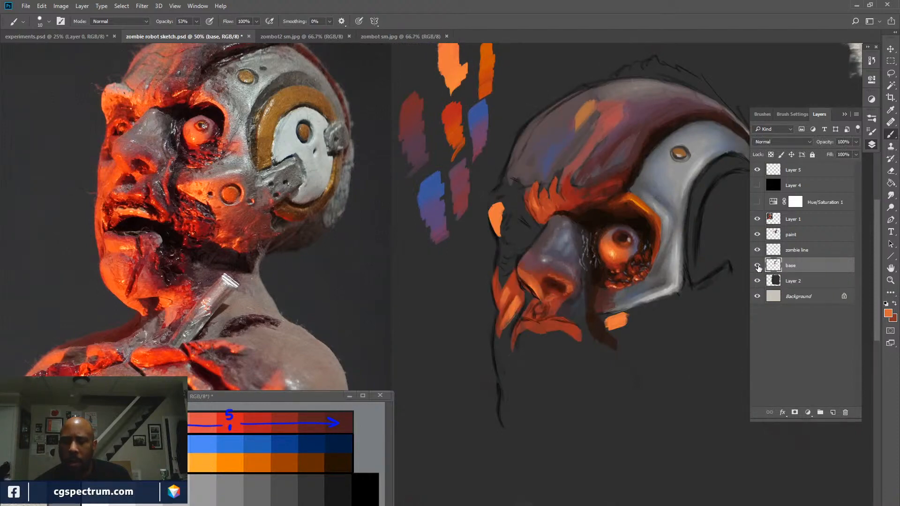
click(756, 266)
click(757, 266)
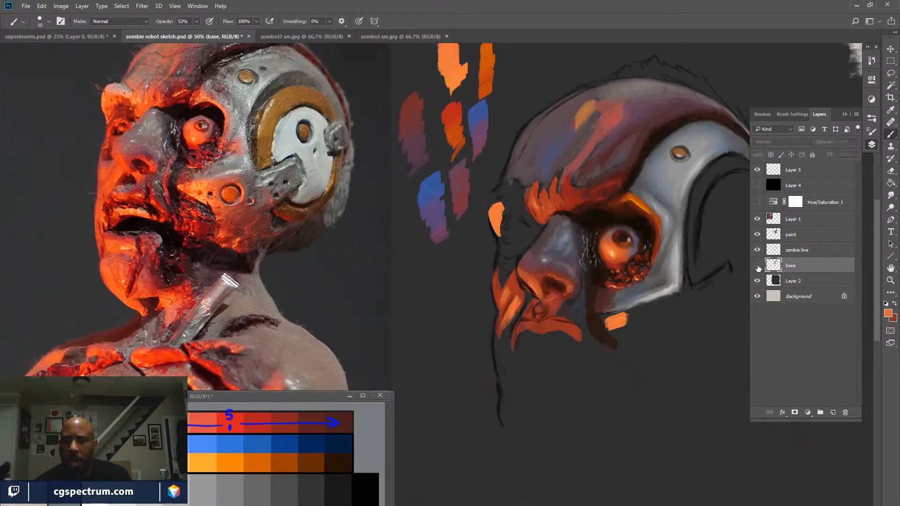
click(756, 266)
click(757, 266)
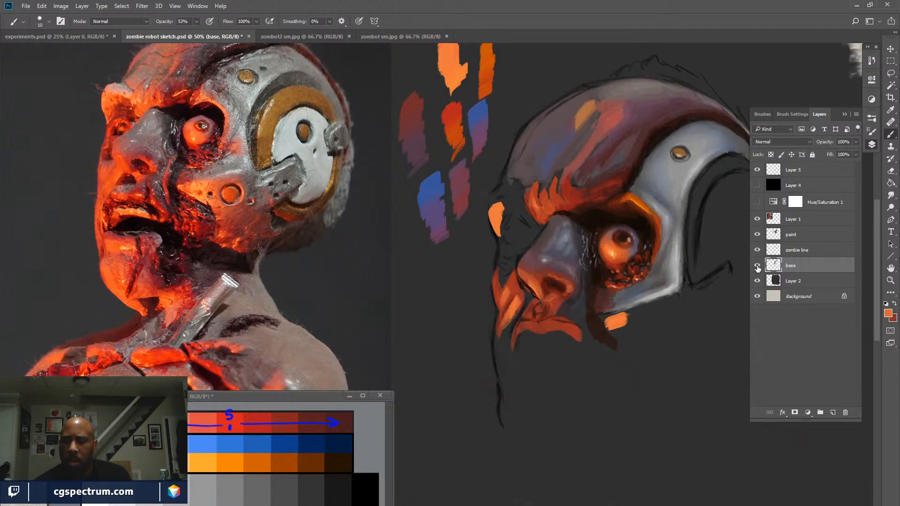
Select the paint layer and toggle its visibility to compare the rendered painting with the flat base, leaving it visible.
click(801, 236)
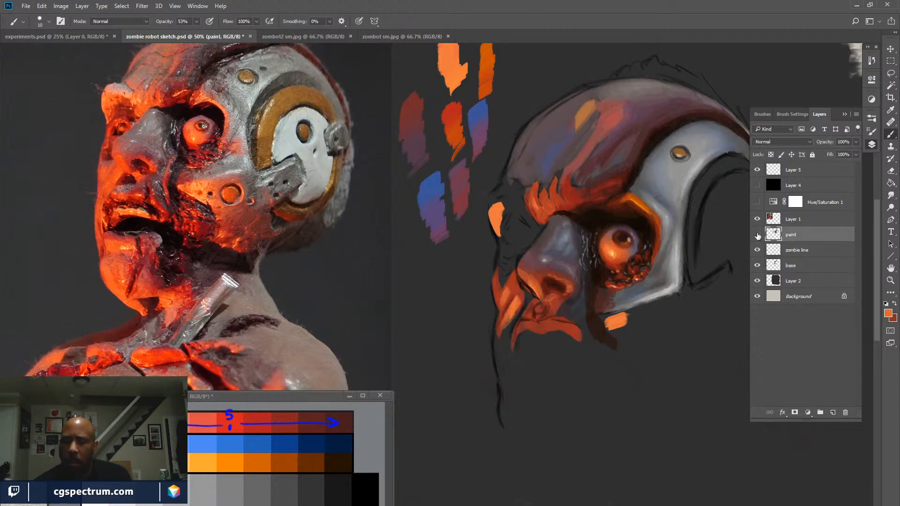
click(757, 235)
click(757, 235)
click(757, 234)
click(757, 234)
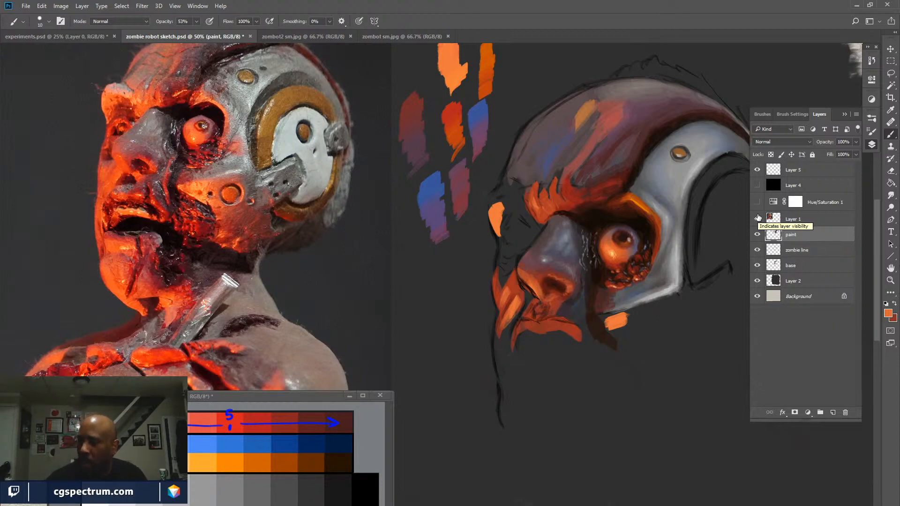
click(757, 234)
click(757, 235)
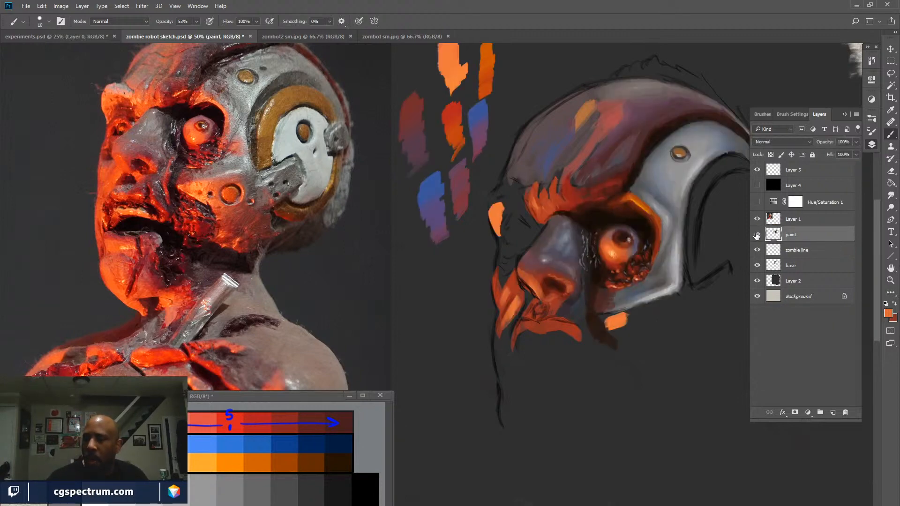
Blend the red and purple strokes across the forehead with the Smudge tool at size 30.
key(r)
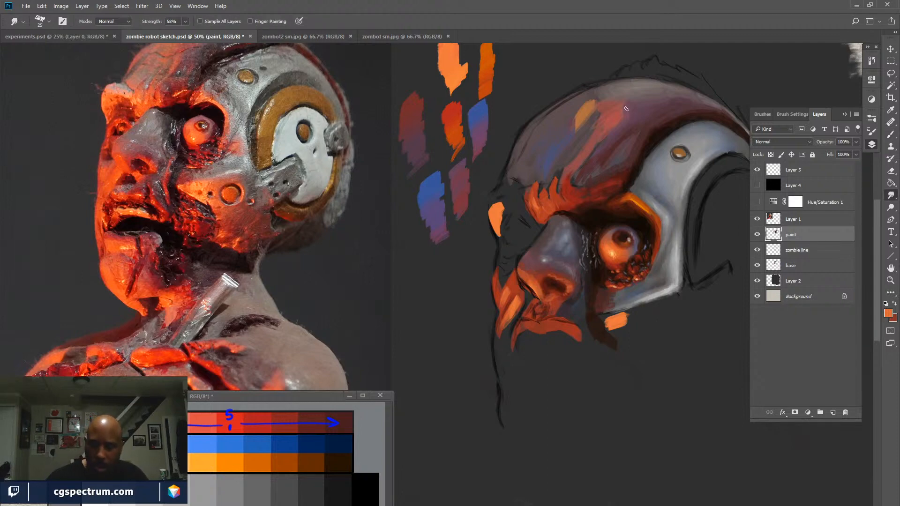
key(])
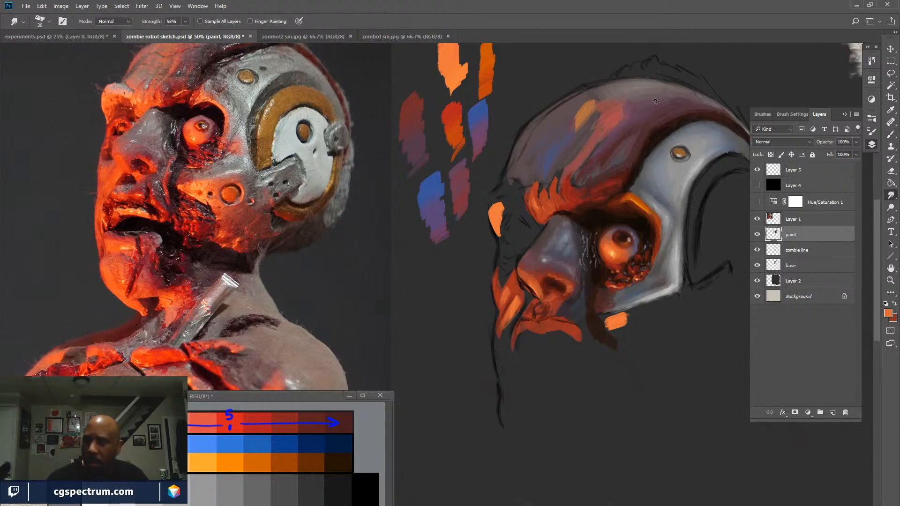
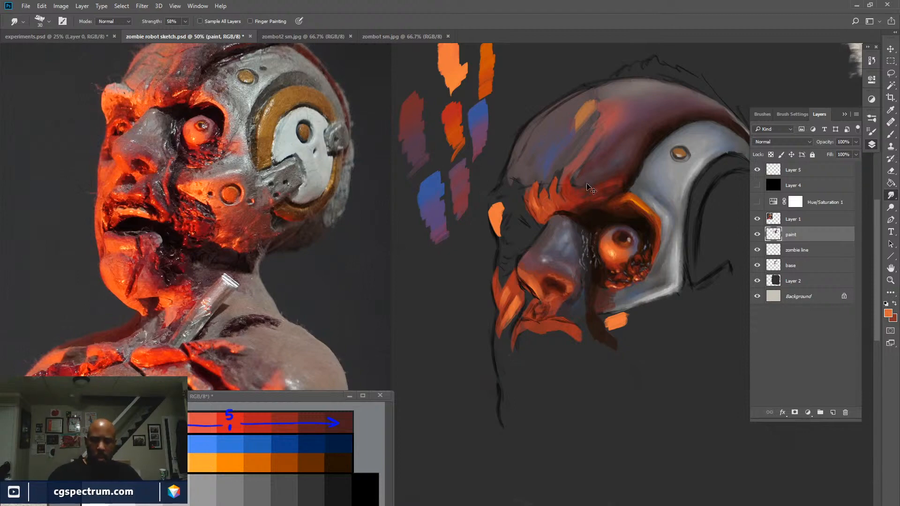
key(ctrl+minus)
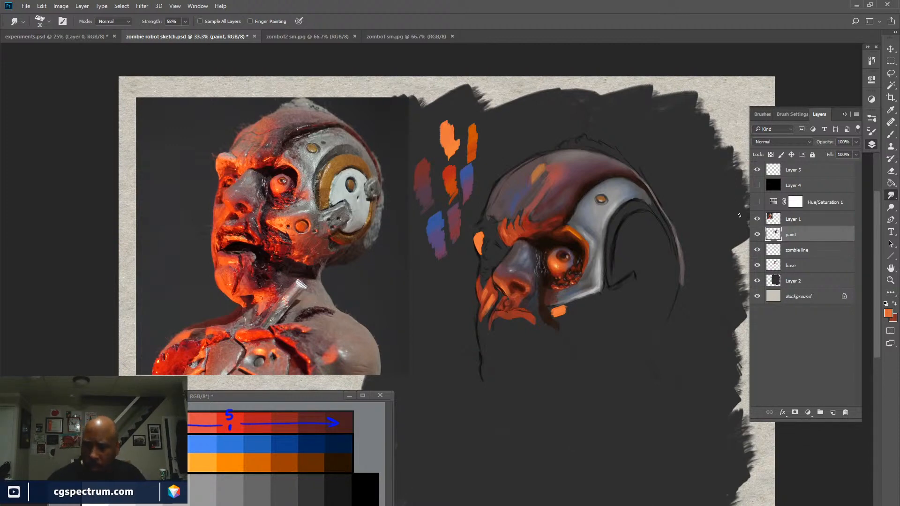
key(ctrl+plus)
Brush small speckled highlights along the scalp edge above the metal plate with light grey and light blue sampled from the palette.
drag(653, 317, 604, 335)
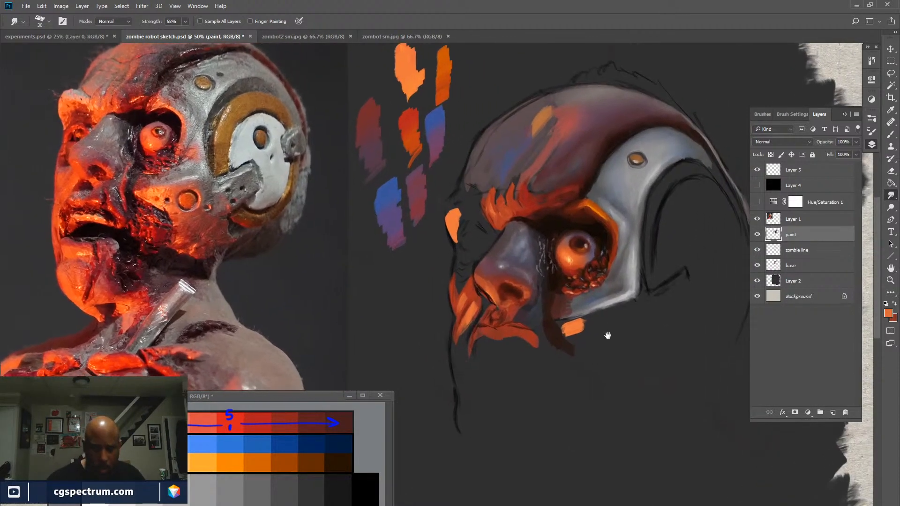
key(b)
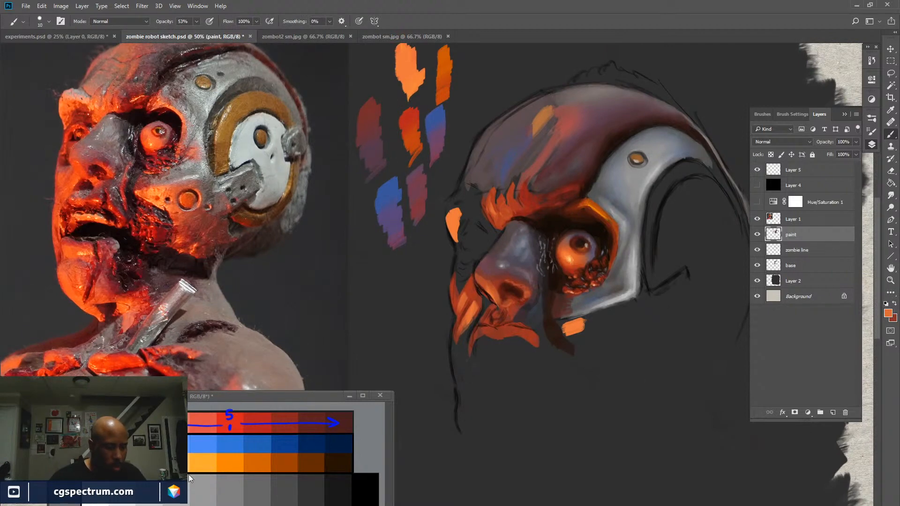
alt+click(149, 443)
key(x)
alt+click(122, 487)
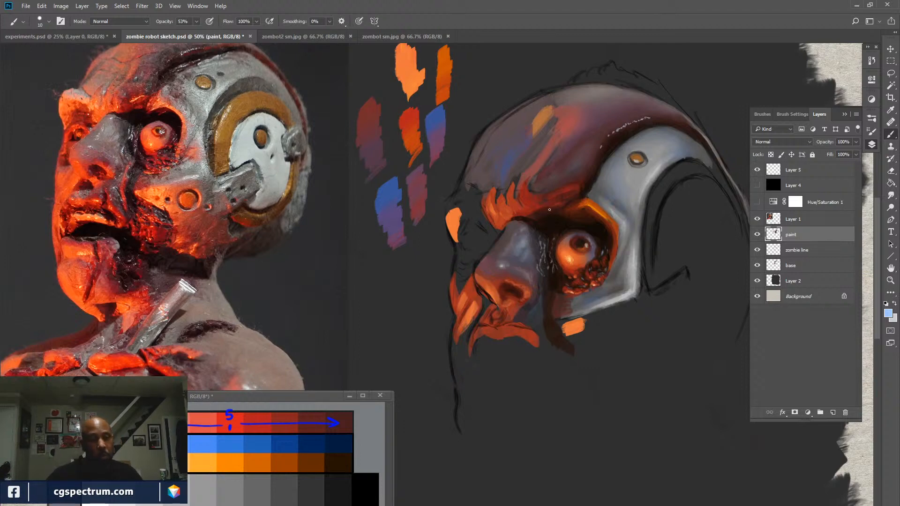
Paint a soft red glow along the scalp edge above the metal plate with sampled red and dark tones, lowering brush opacity to 31%.
alt+click(237, 430)
key(x)
alt+click(648, 124)
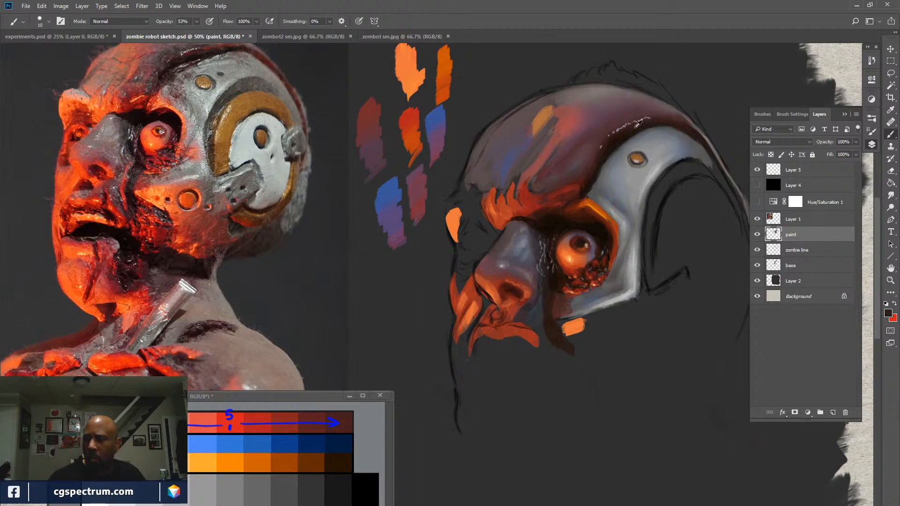
drag(170, 22, 159, 23)
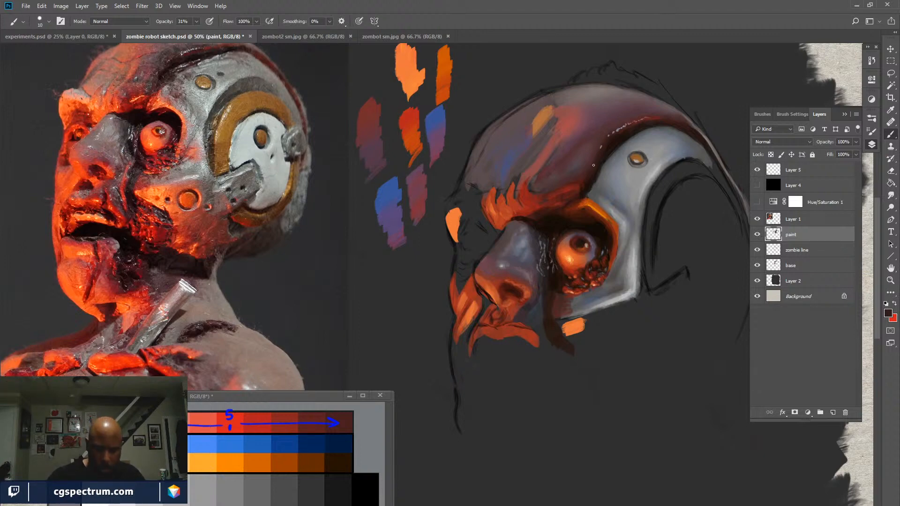
Deepen the brow and lower forehead with alternating dark and red strokes using a size 20 brush.
key(bracketright)
key(bracketright)
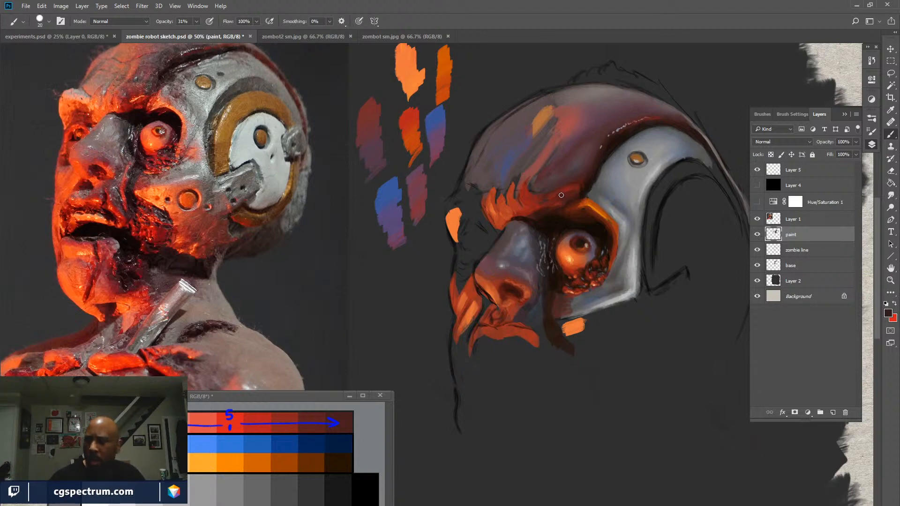
key(x)
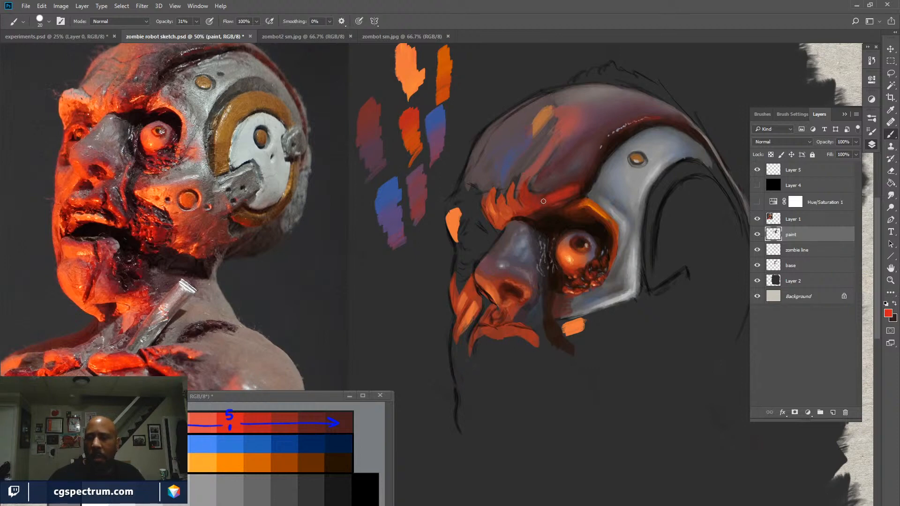
key(x)
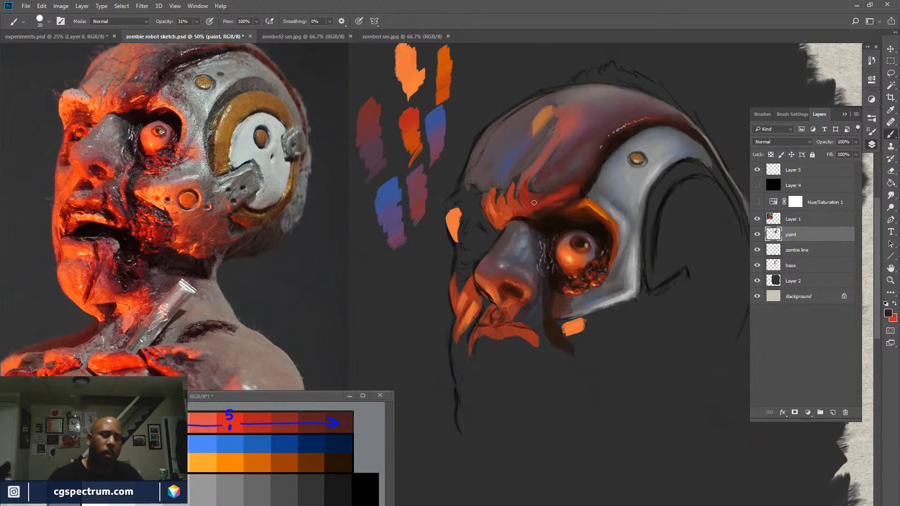
key(x)
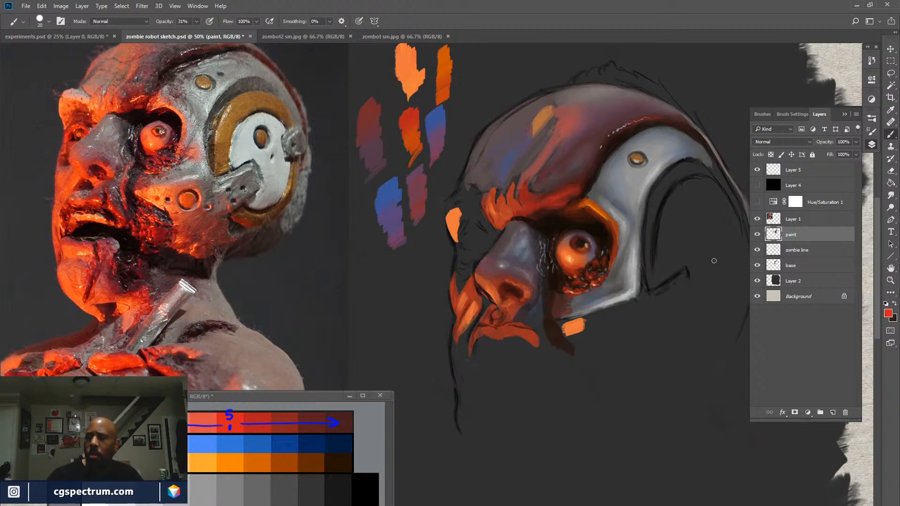
Colour-label the paint layer yellow and the zombie line layer red.
right_click(761, 234)
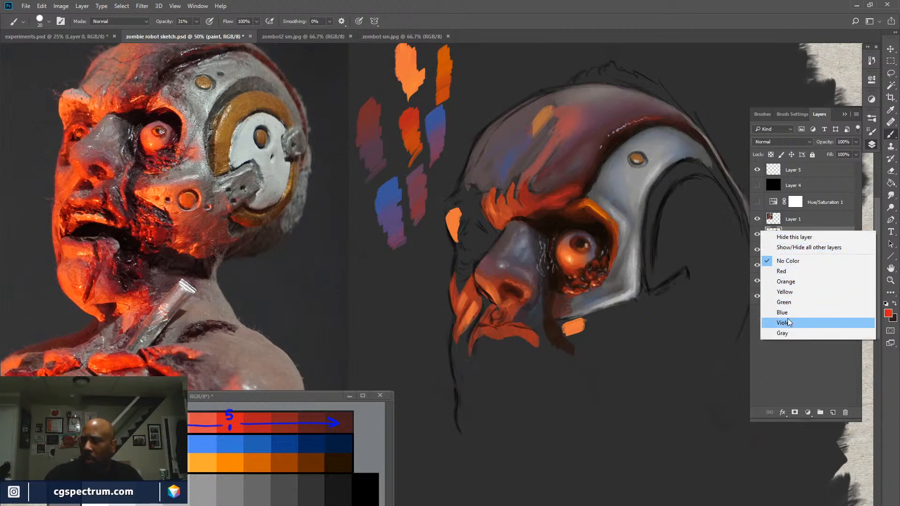
click(789, 292)
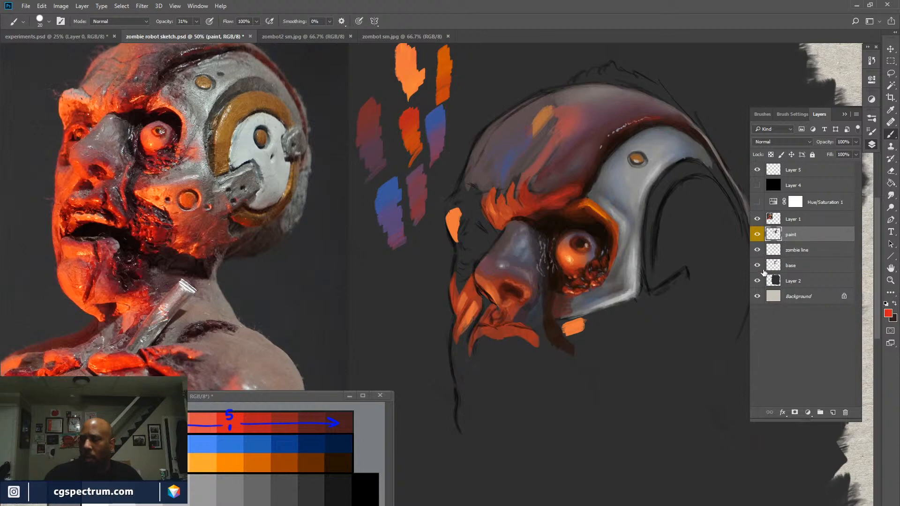
click(813, 253)
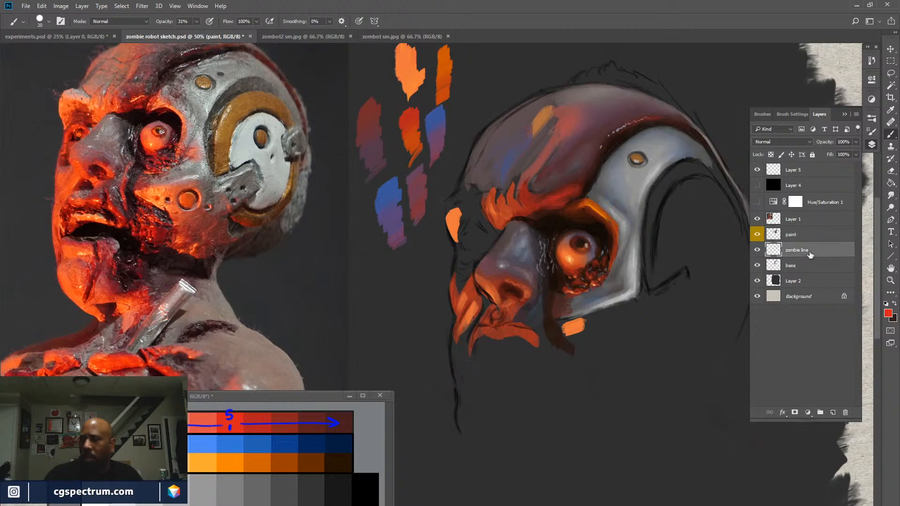
right_click(757, 249)
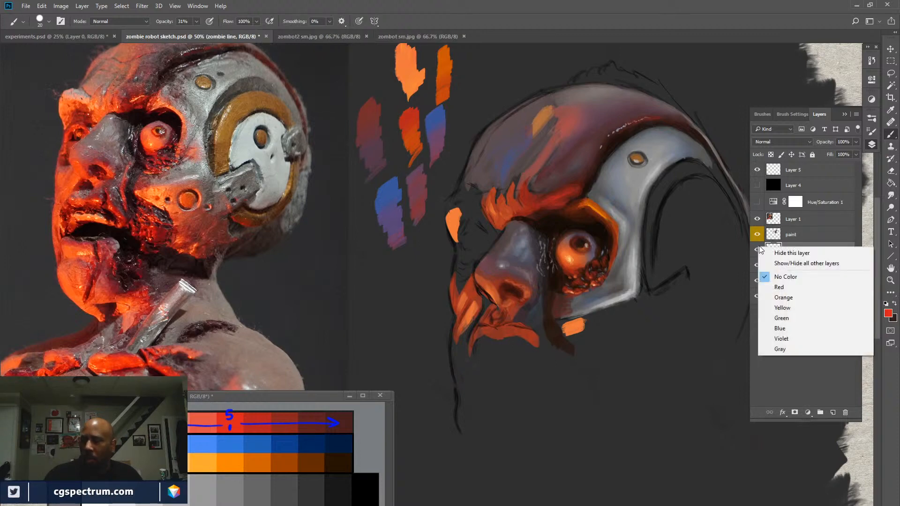
click(789, 276)
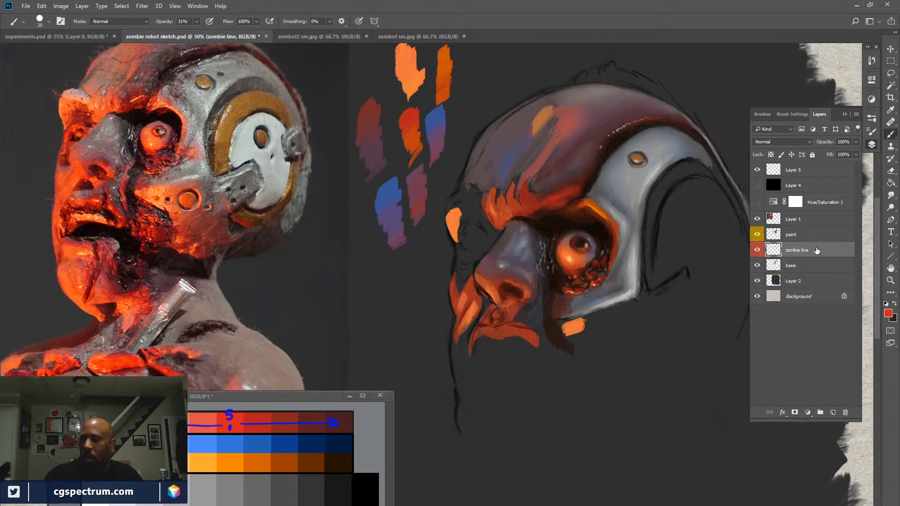
Fully lock the zombie line layer and test the lock with a brush stroke.
click(799, 237)
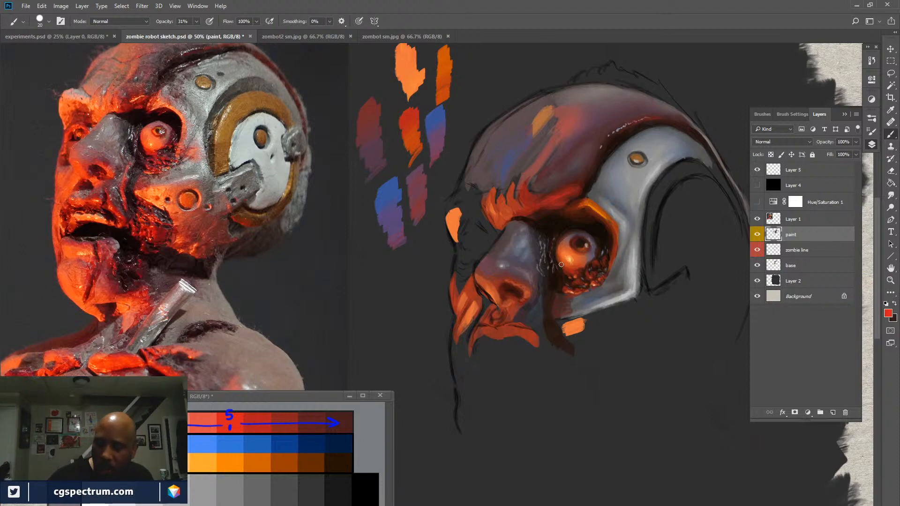
click(800, 249)
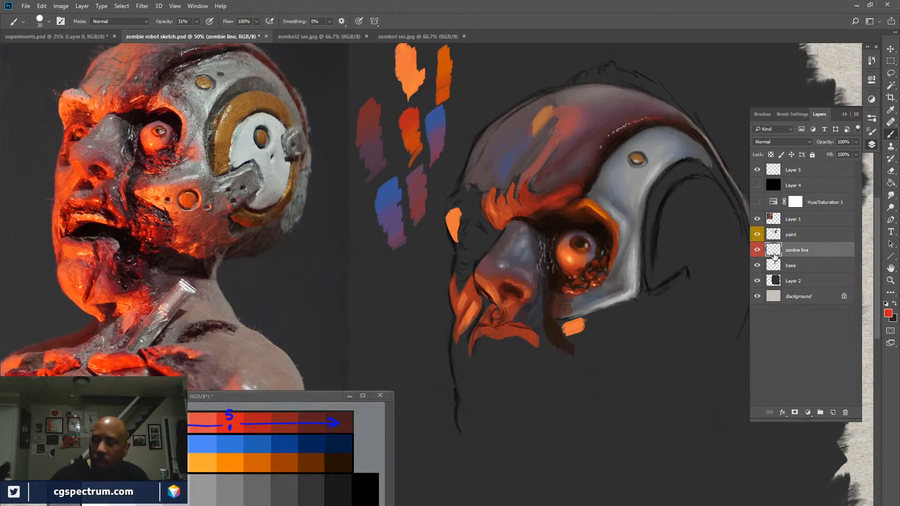
click(812, 155)
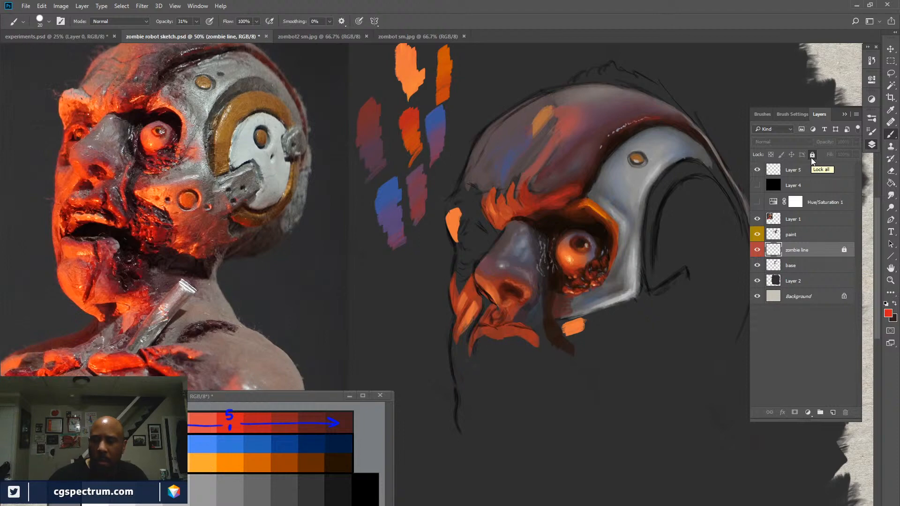
click(638, 318)
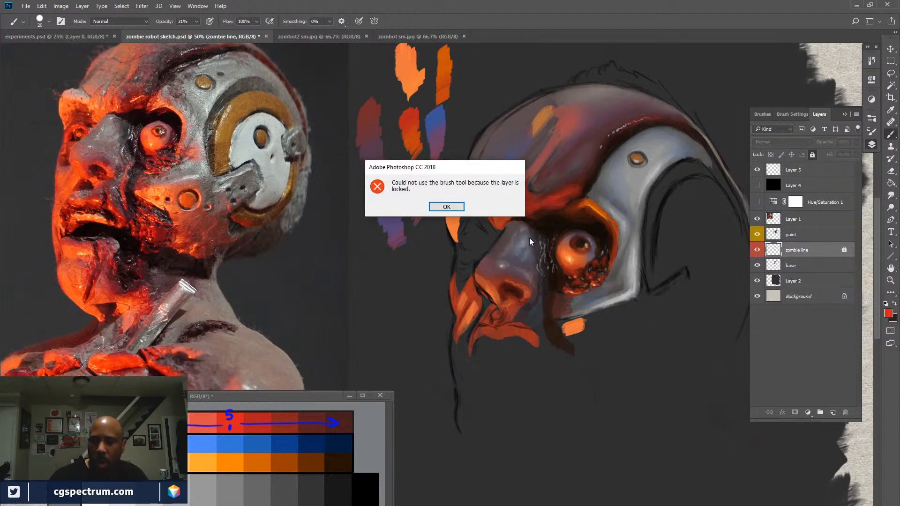
click(449, 208)
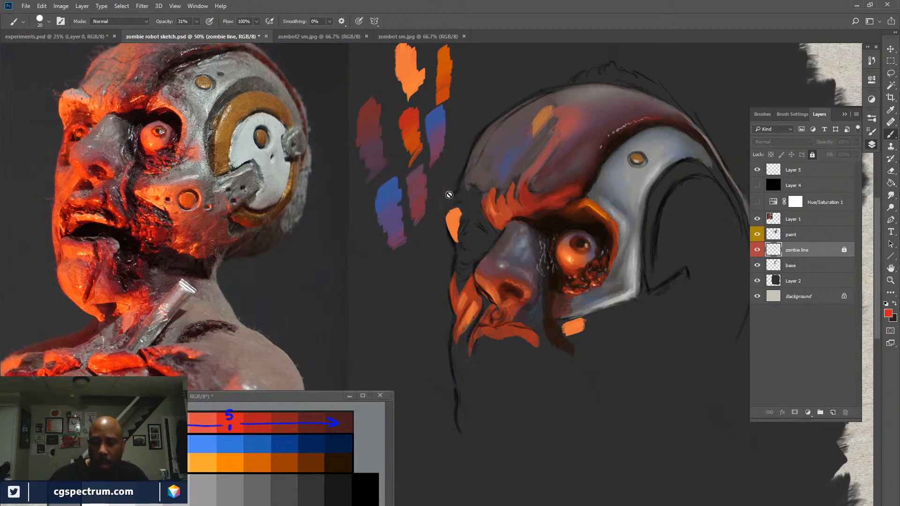
Strengthen the red edge of the scalp beside the metal plate on the paint layer, working at 31% brush opacity.
click(806, 235)
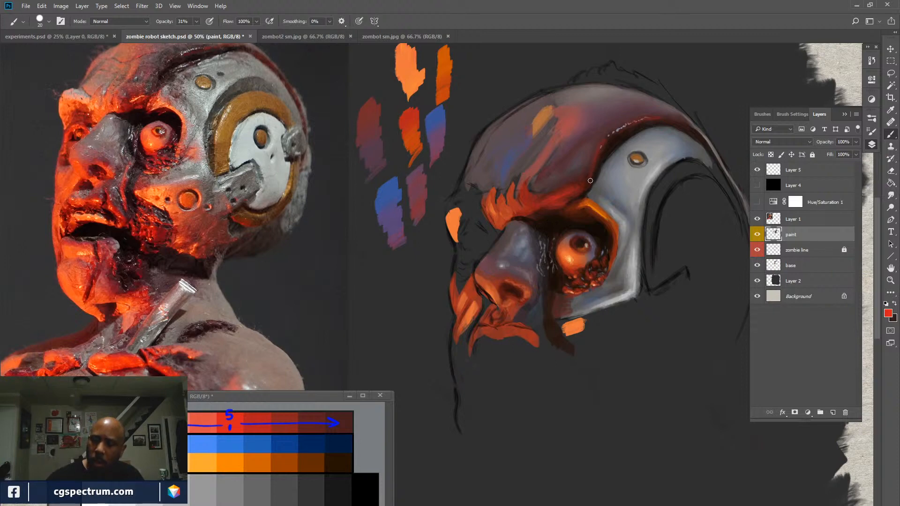
key(x)
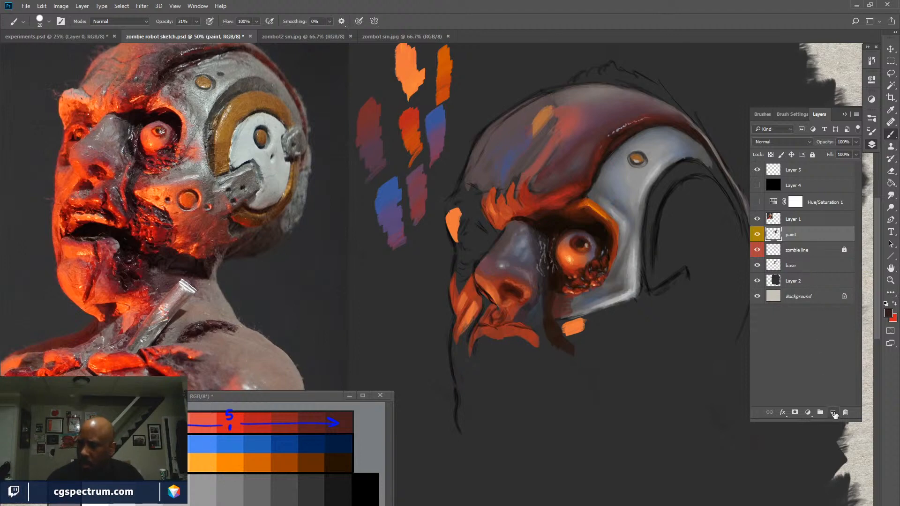
Add a new layer above the paint layer and choose the Sky and cloud texture brush EW1, reduced to about 60 px.
click(834, 412)
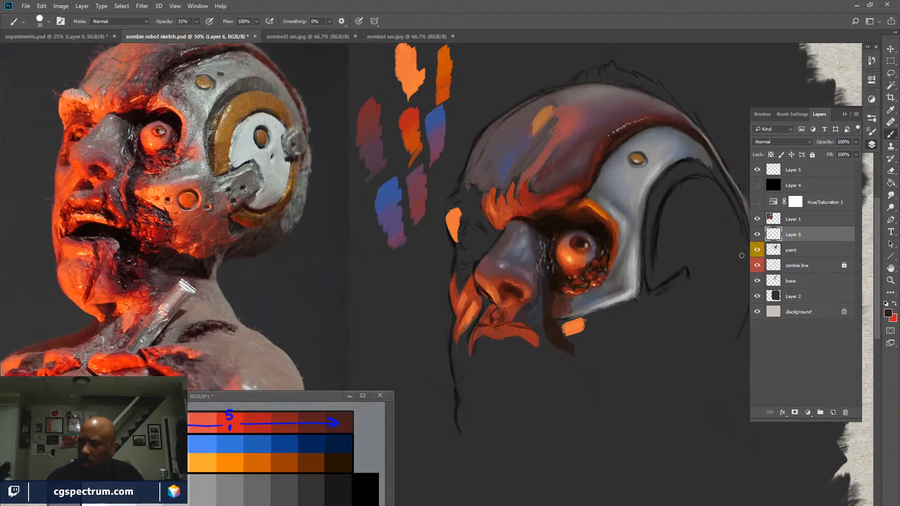
click(791, 113)
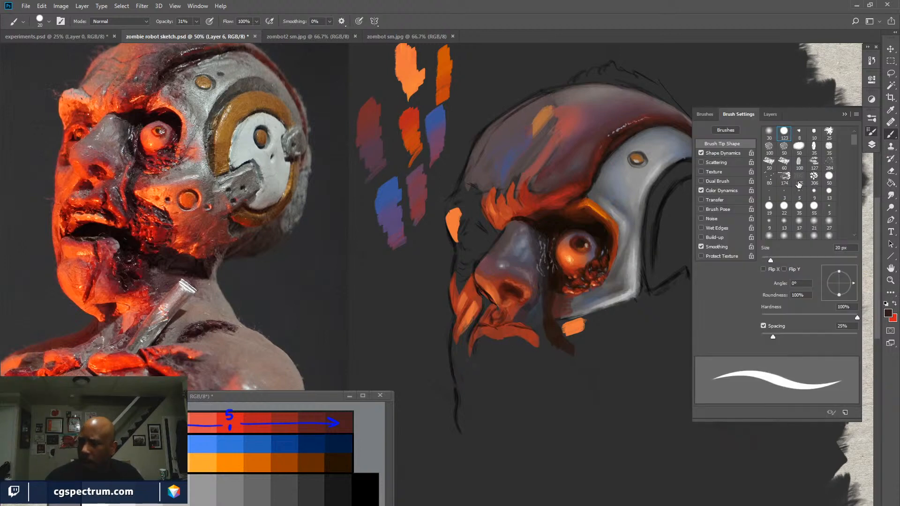
click(784, 177)
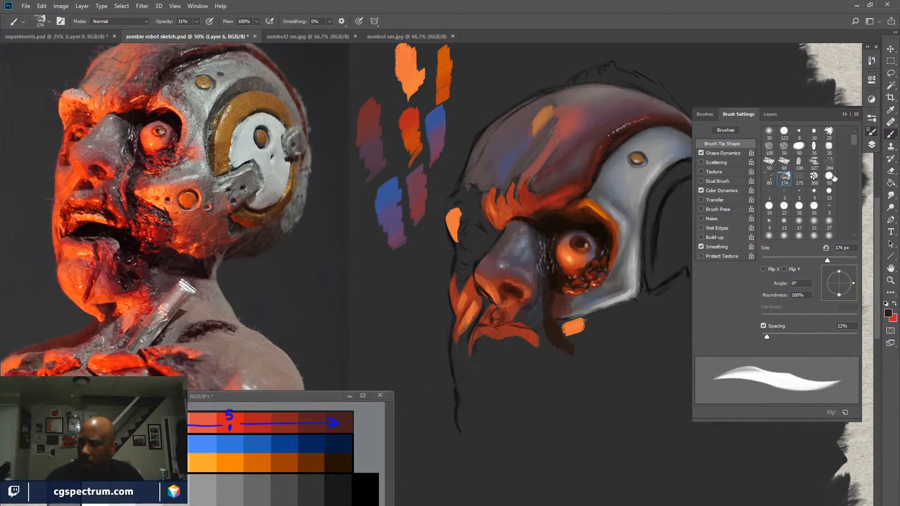
drag(856, 141, 853, 178)
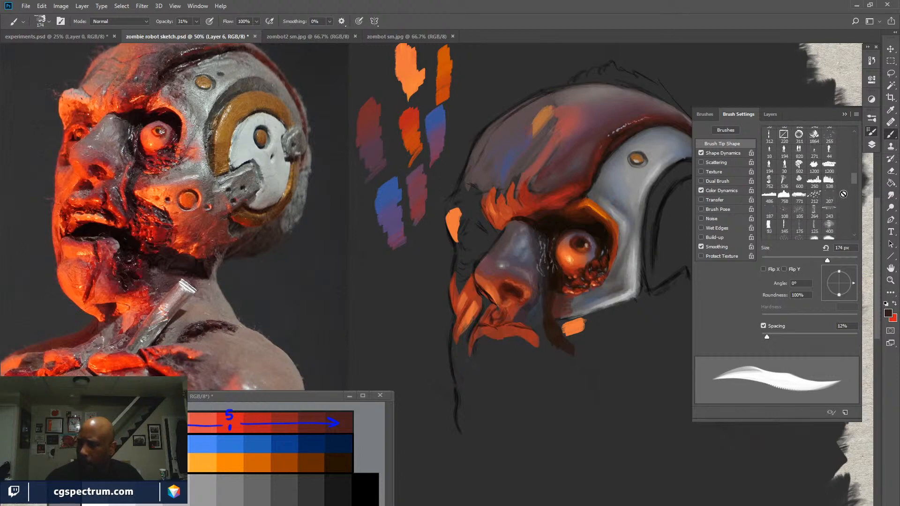
click(830, 213)
click(739, 114)
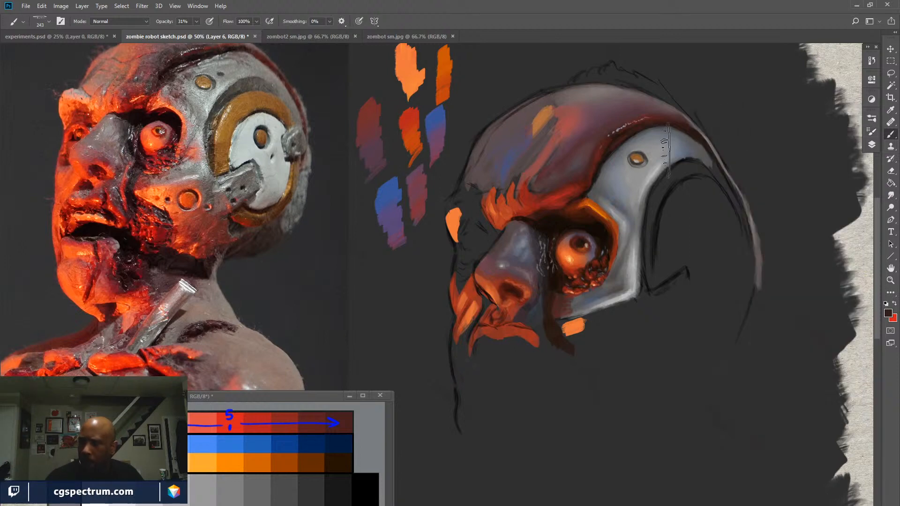
key(bracketleft)
key(bracketleft)
key(bracketleft)
key(bracketleft)
key(bracketleft)
key(bracketleft)
key(bracketleft)
key(bracketleft)
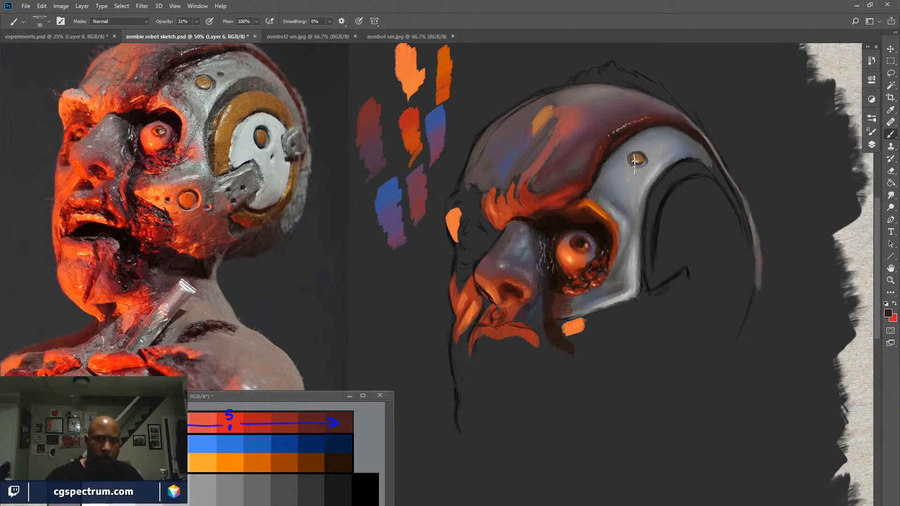
Texture the metal plate near the scalp edge with sampled red and dark tones at 27% opacity, rotating the brush tip.
key(x)
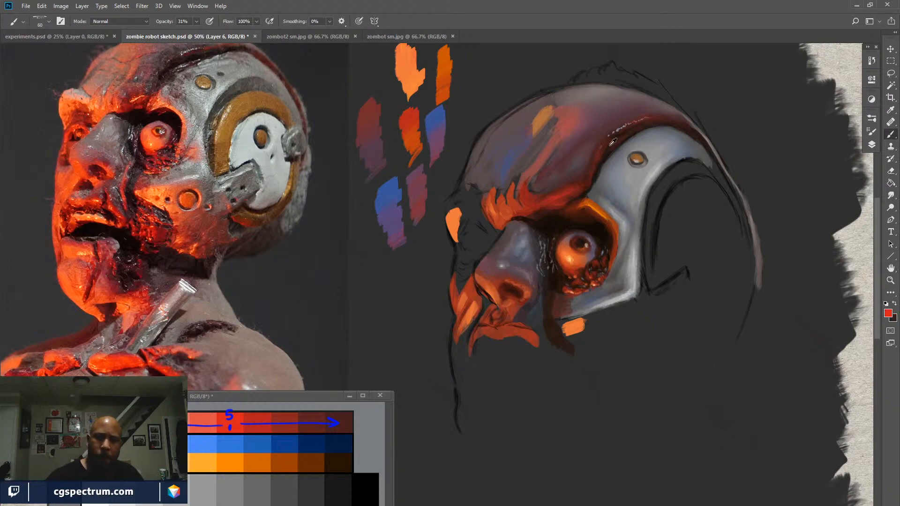
alt+click(570, 192)
key(2)
key(7)
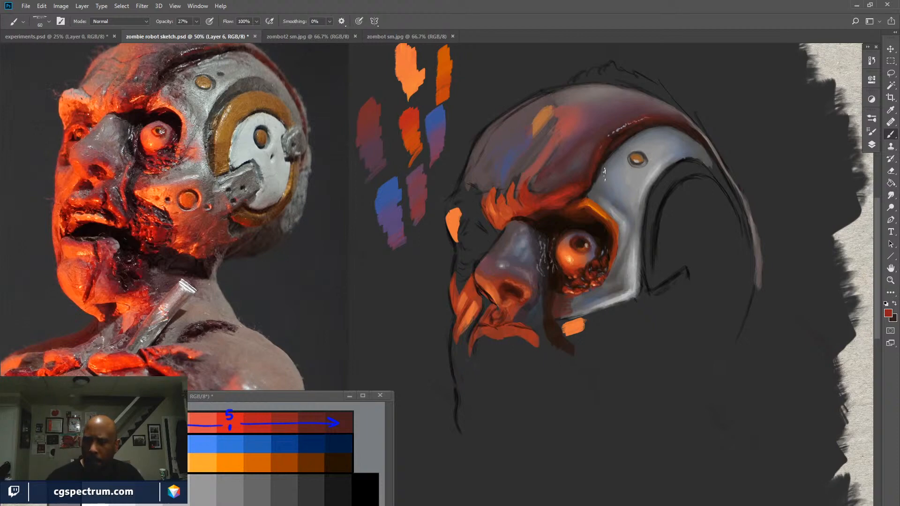
key(x)
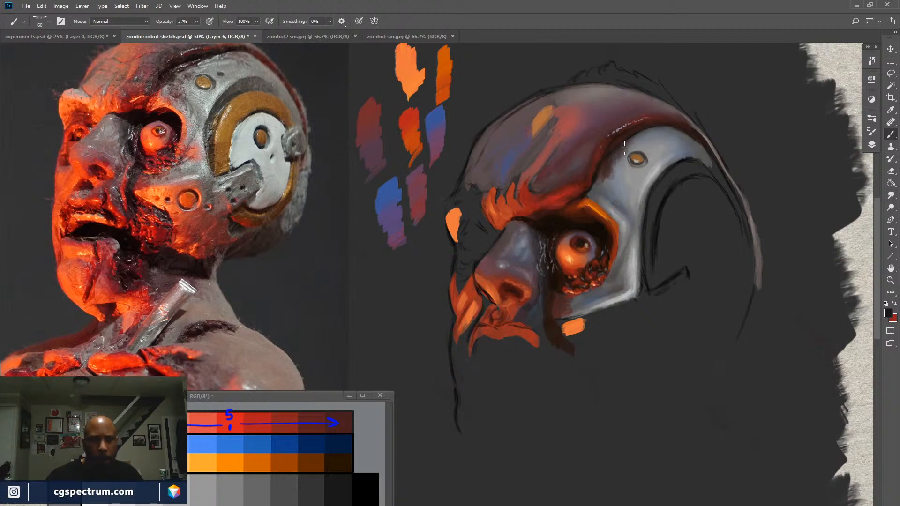
right_click(667, 130)
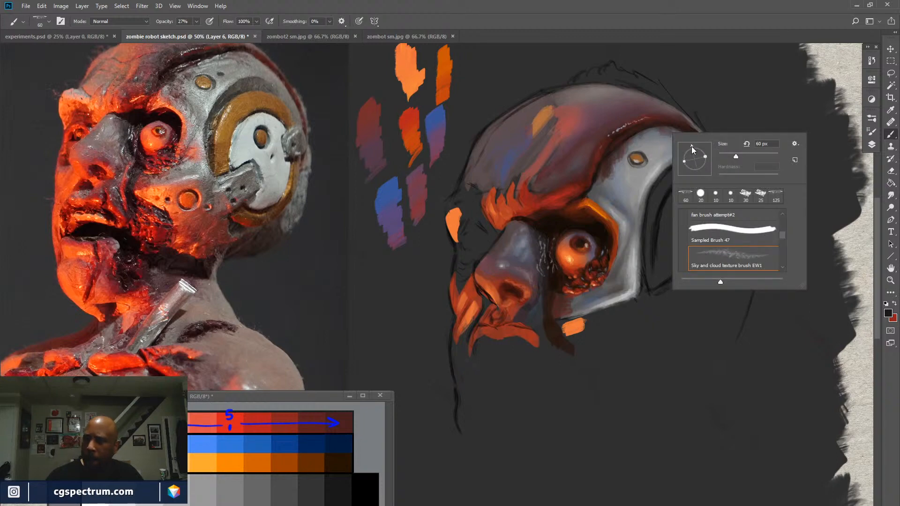
click(655, 124)
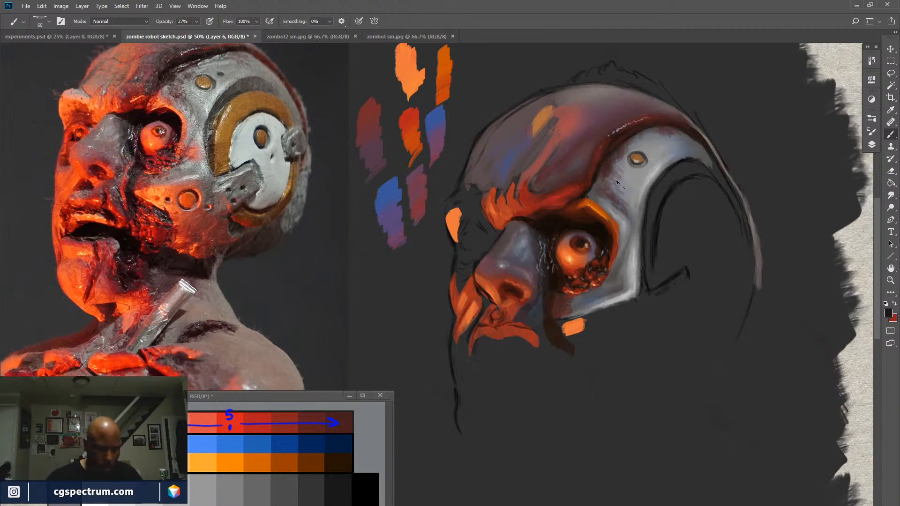
key(r)
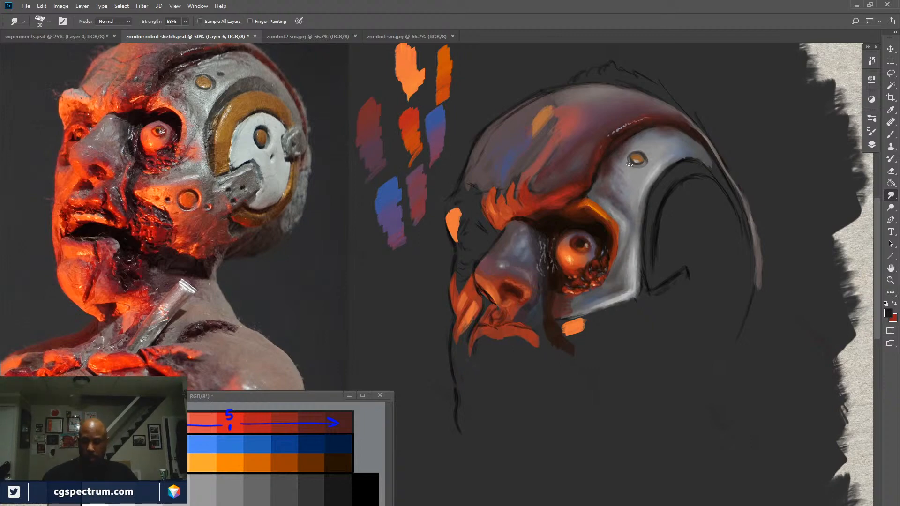
key(b)
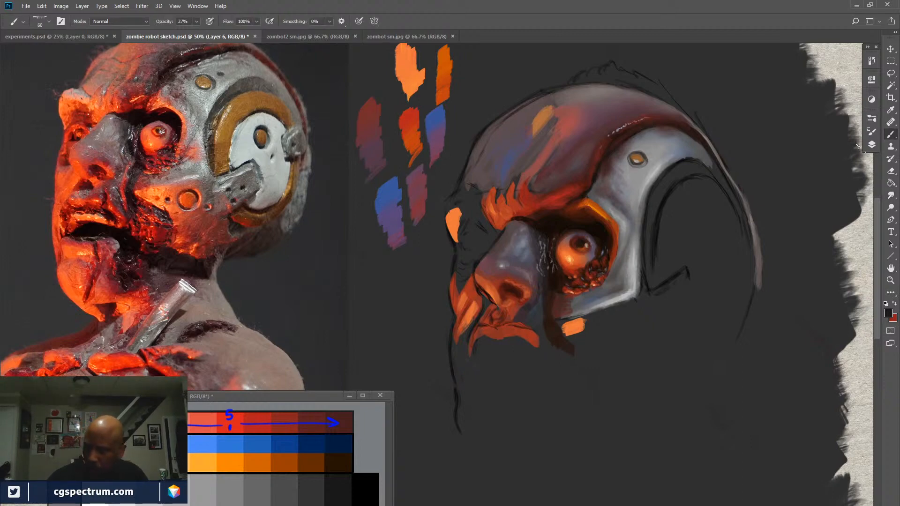
Build up orange texture on the brow on the paint layer, using the rotated texture brush at a small size and orange sampled from the swatches.
click(871, 146)
click(795, 249)
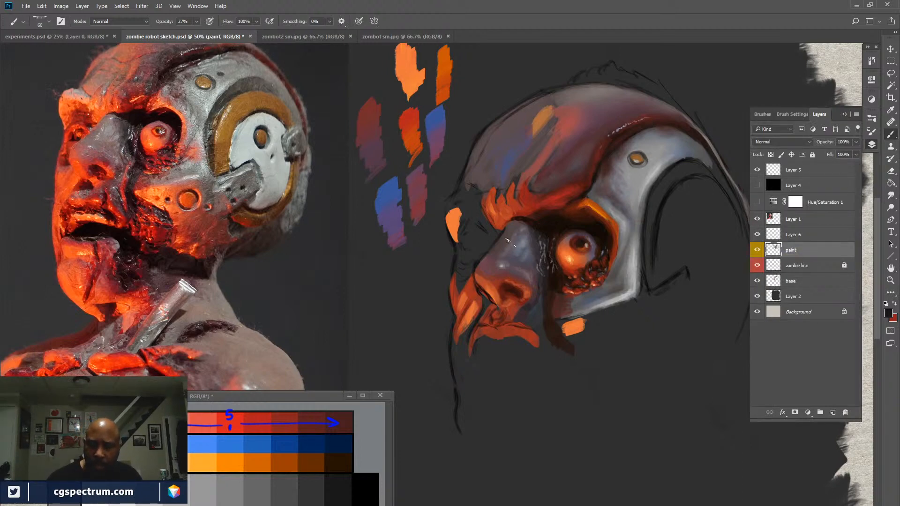
key(bracketleft)
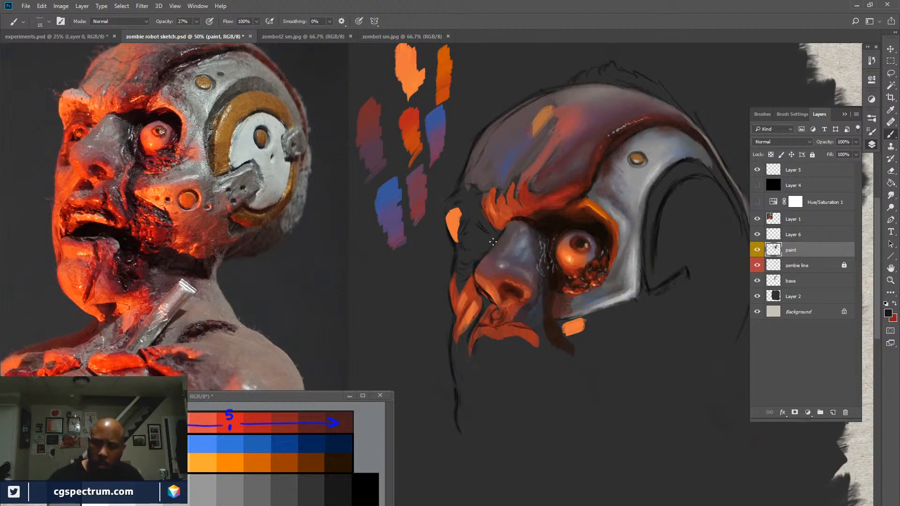
right_click(508, 236)
drag(524, 257, 524, 256)
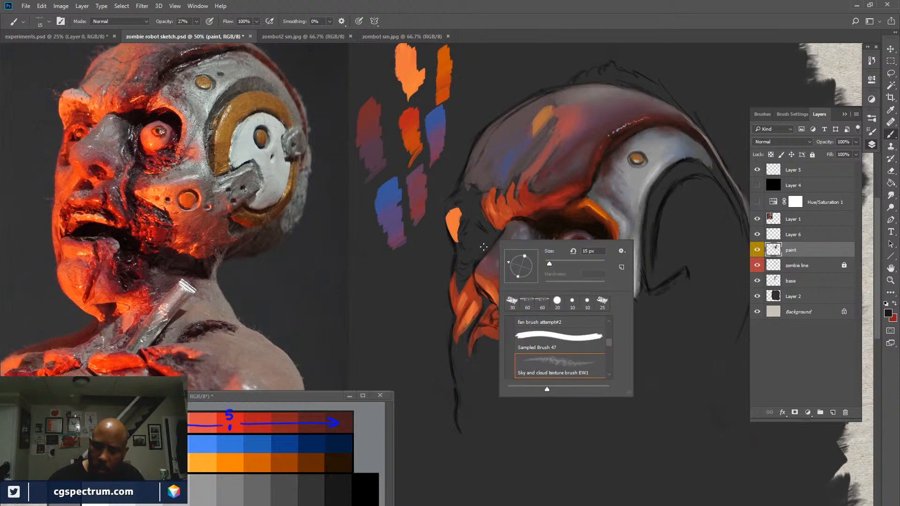
click(470, 233)
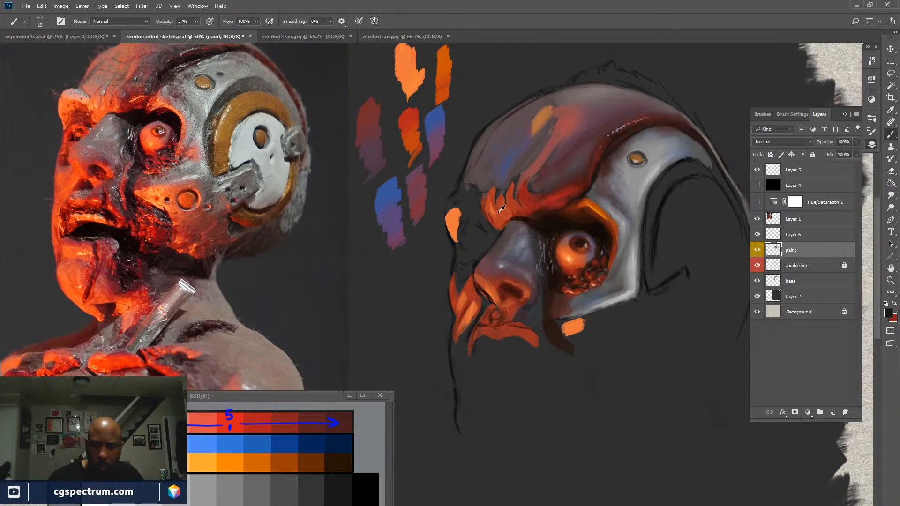
alt+click(456, 218)
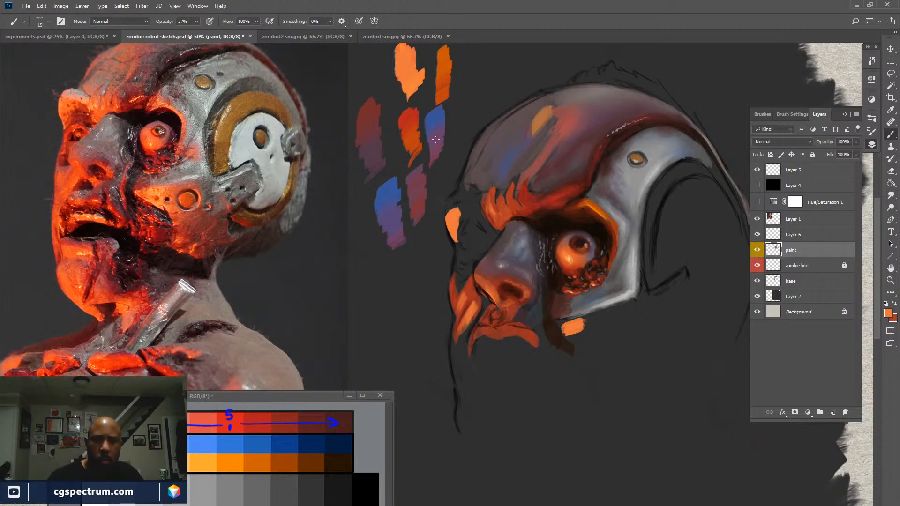
alt+click(416, 61)
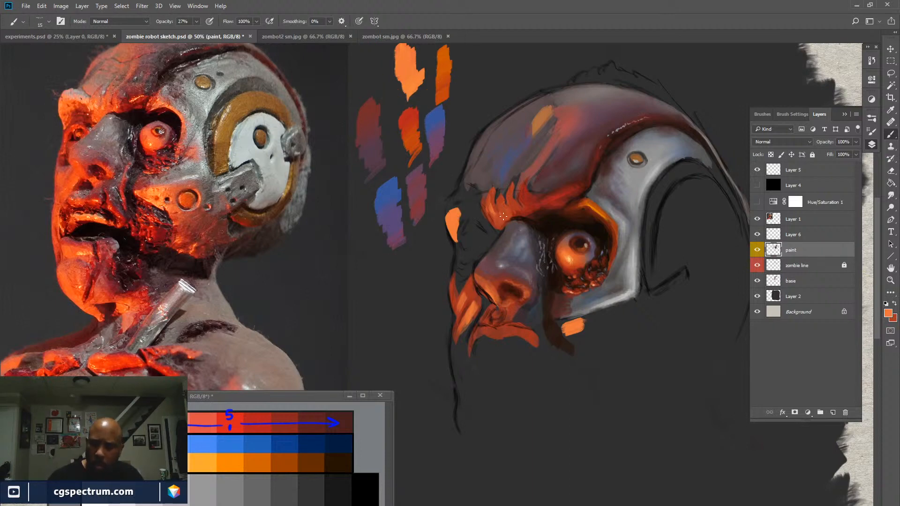
Blend the area above the eye socket's orange rim with sampled dark red and grey, lowering brush opacity to 45%.
drag(164, 22, 167, 24)
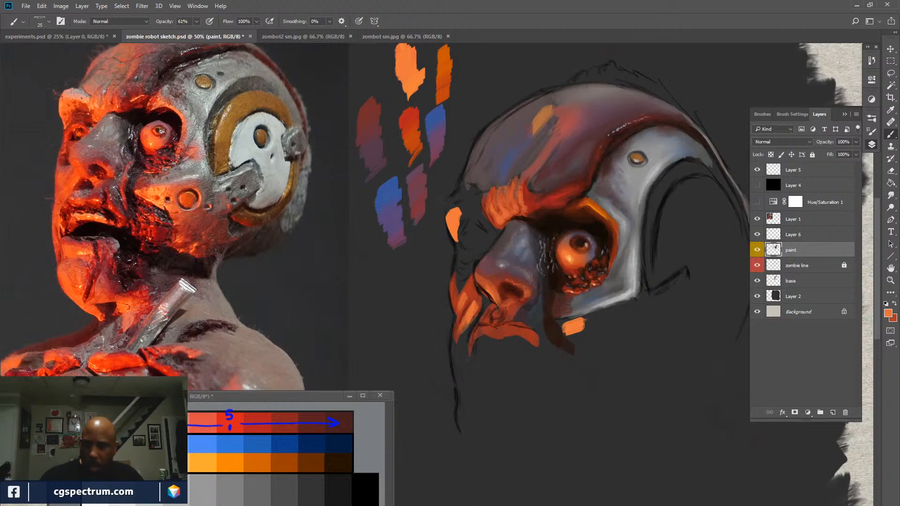
alt+click(589, 207)
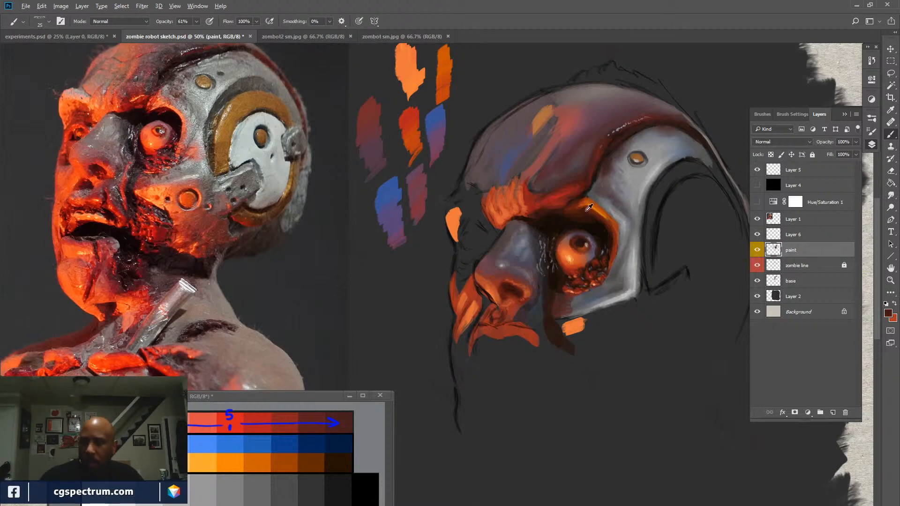
alt+click(596, 201)
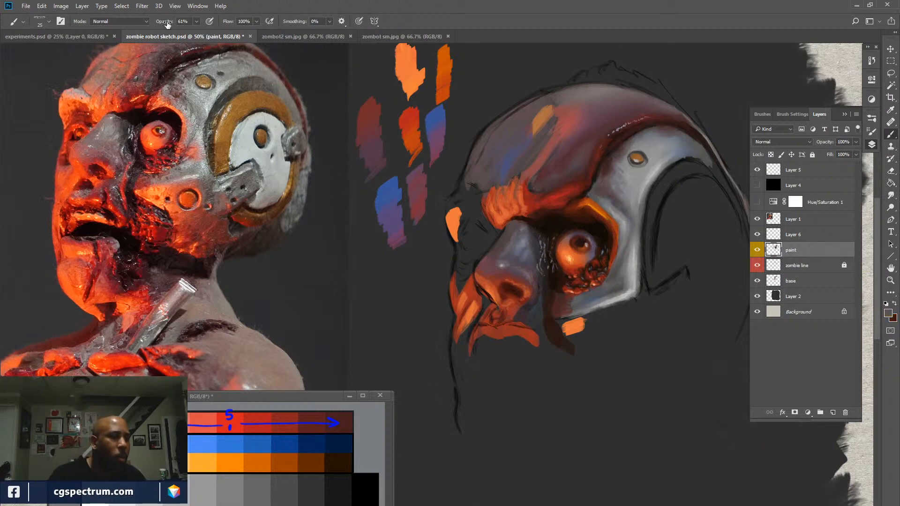
drag(168, 24, 162, 24)
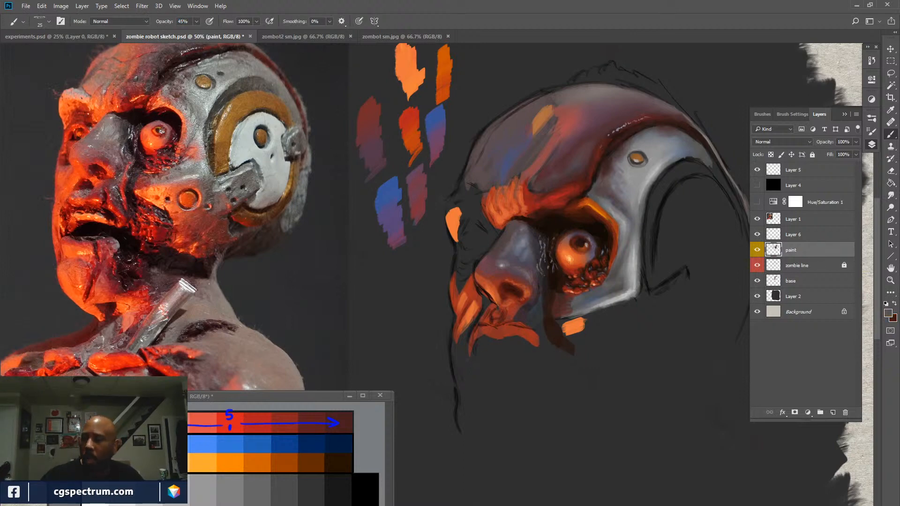
key(x)
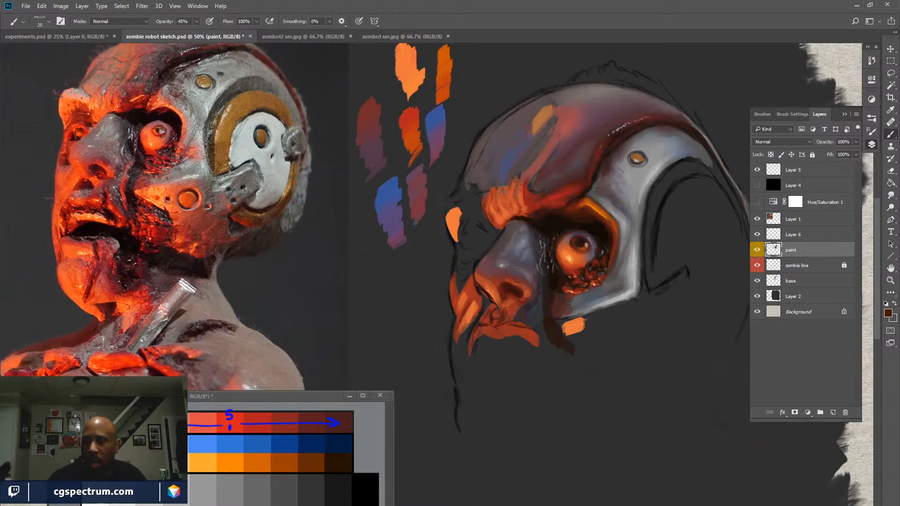
Refine the eye socket's upper orange rim with alternating orange and dark red strokes at 63% opacity.
alt+click(586, 197)
drag(172, 25, 178, 26)
key(x)
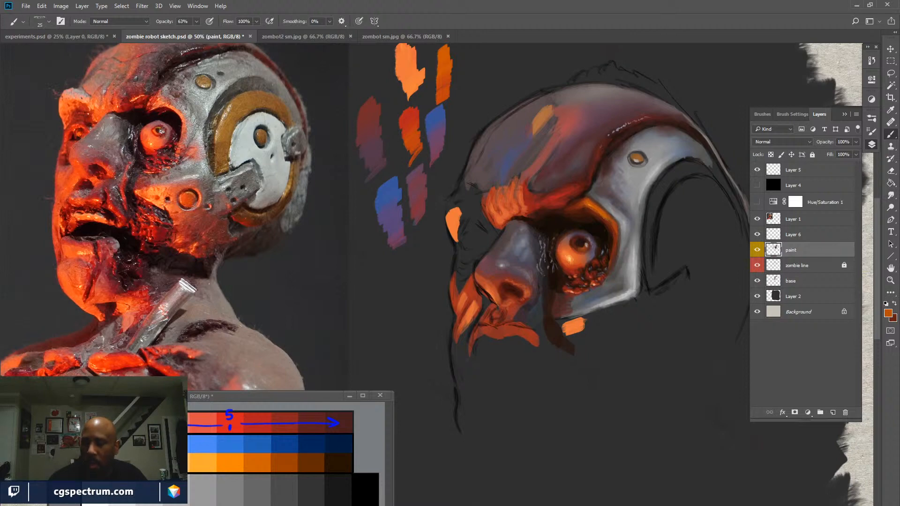
key(x)
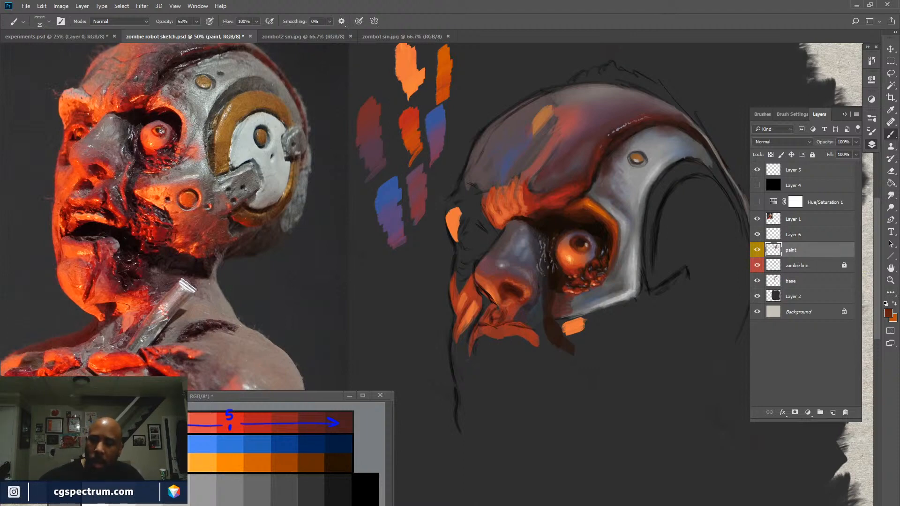
key(x)
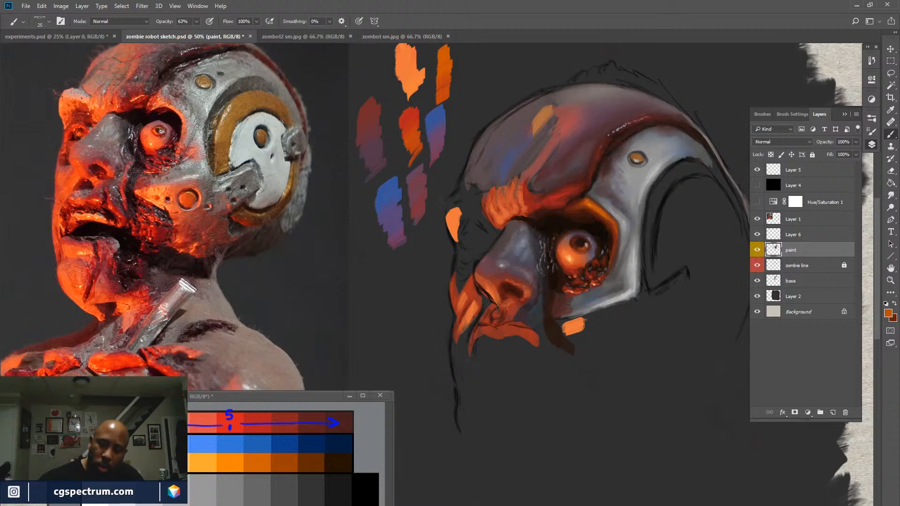
key(x)
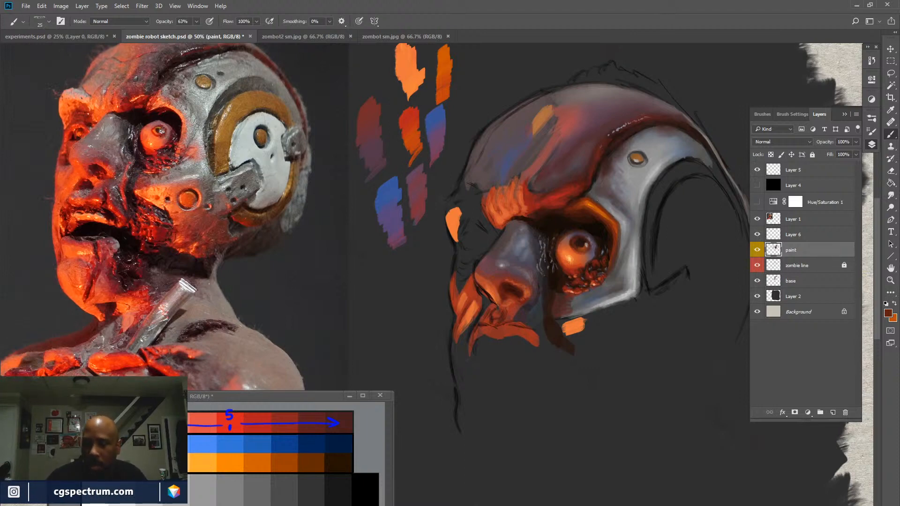
Touch up the eye socket's upper orange rim with orange, dark red and grey tones sampled around it.
alt+click(595, 196)
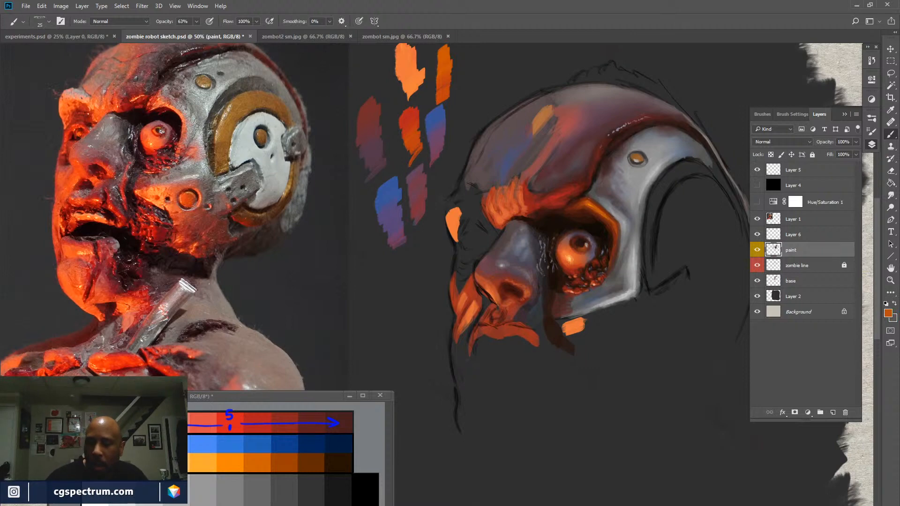
alt+click(597, 200)
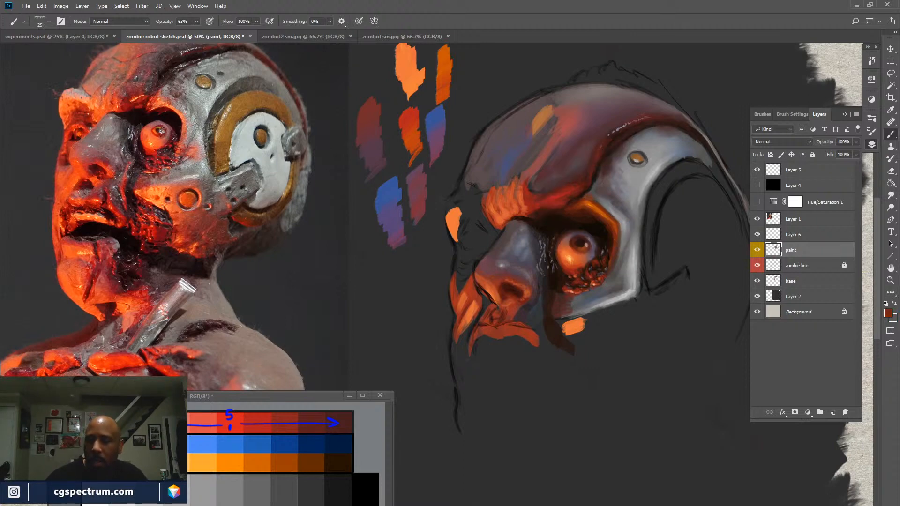
alt+click(605, 197)
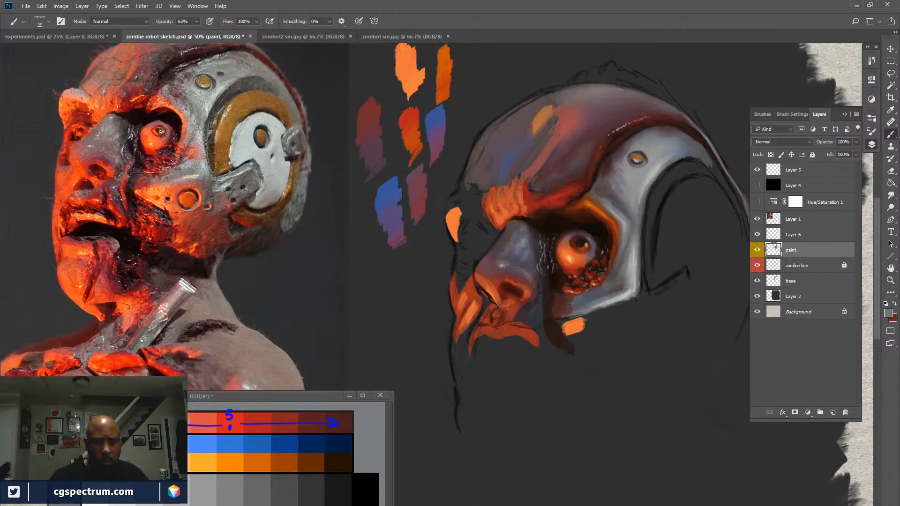
Paint the cheek fold beside the nostril with sampled reddish brown and dark tones at 63% opacity.
alt+click(513, 323)
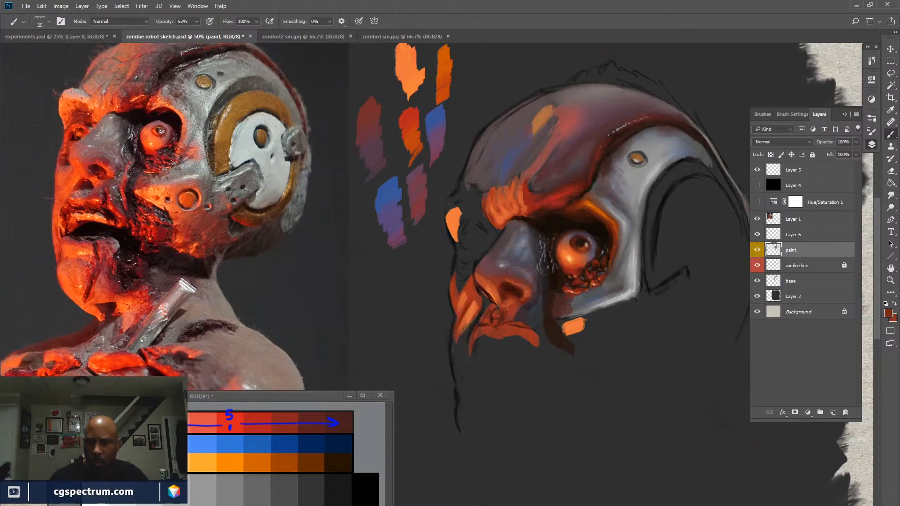
alt+click(553, 279)
key(x)
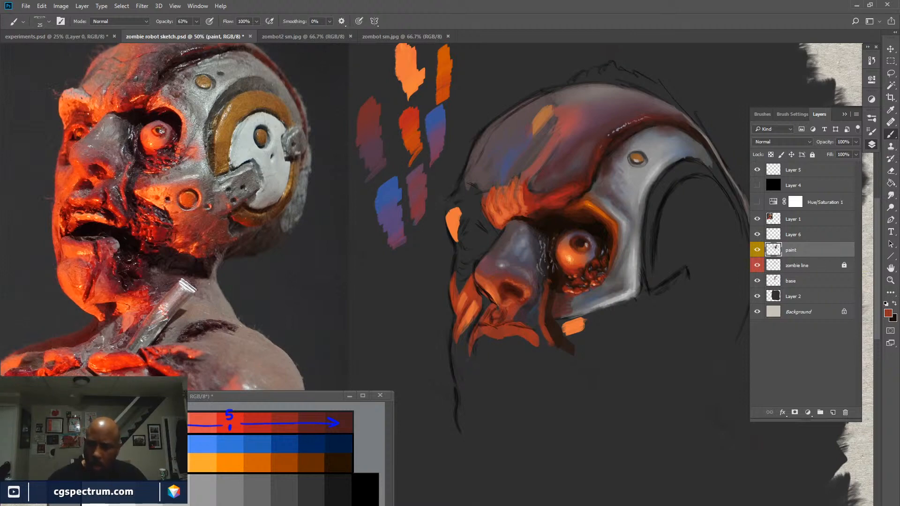
key(x)
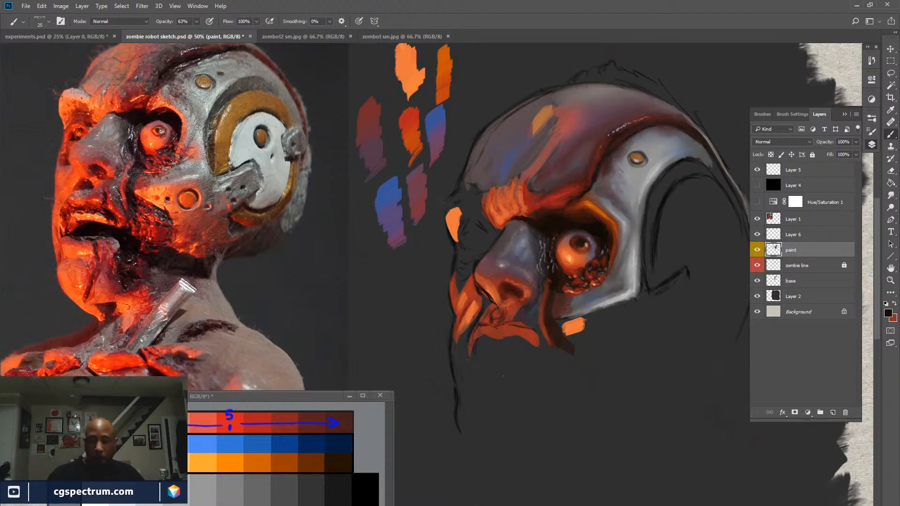
alt+click(536, 290)
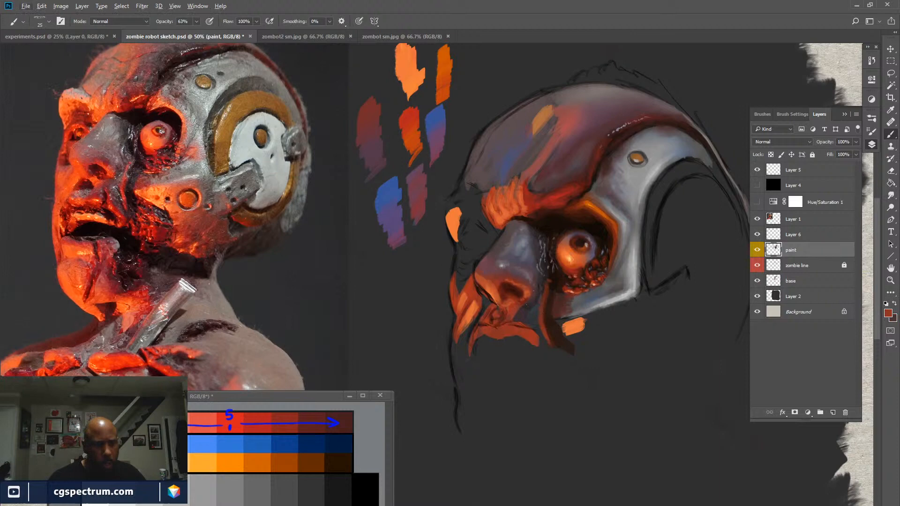
alt+click(534, 309)
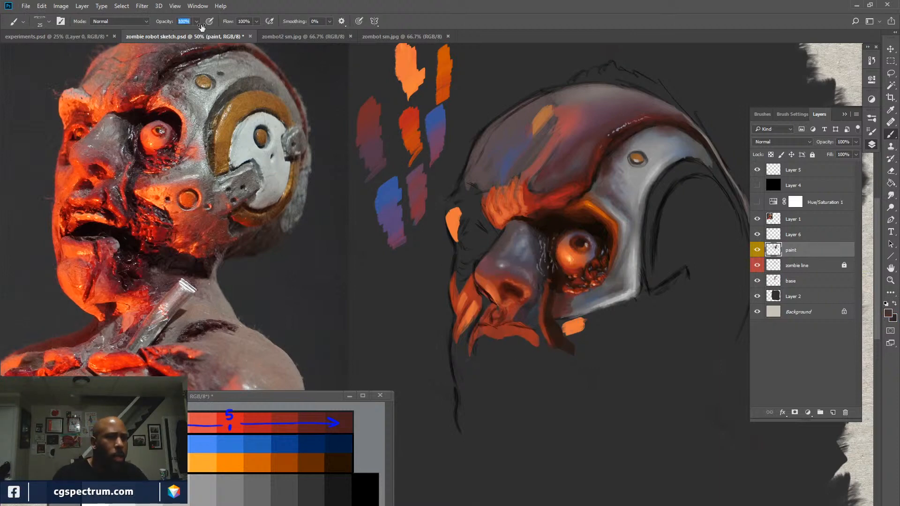
Extend the corner of the upper lip at 100% brush opacity with bright red sampled from the swatches and dark edge strokes.
key(0)
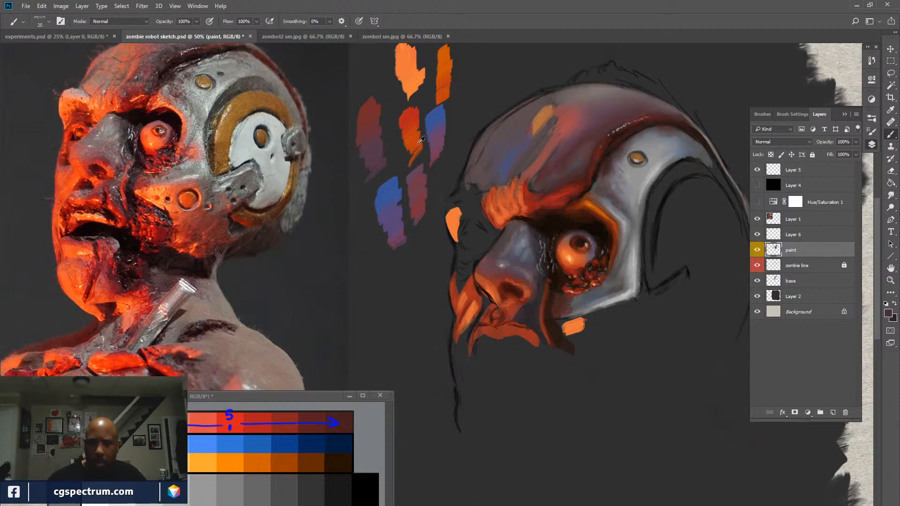
alt+click(412, 114)
key(x)
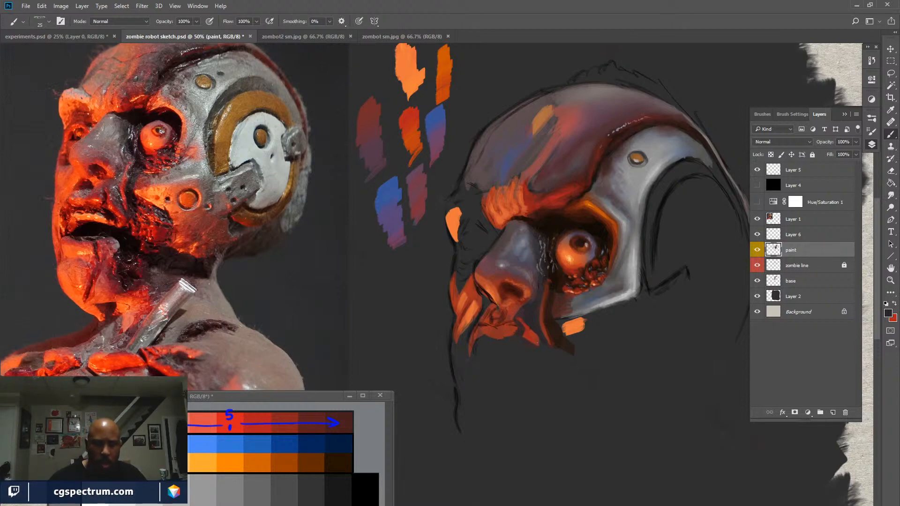
key(x)
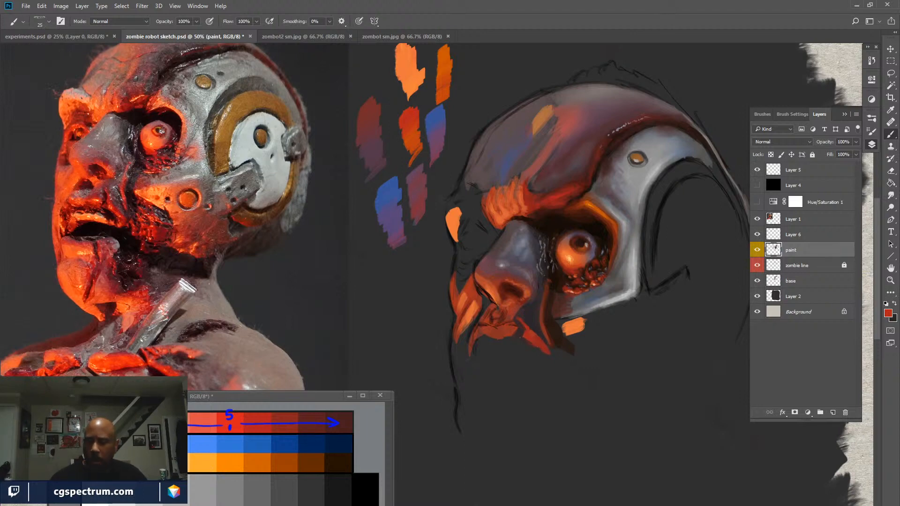
key(x)
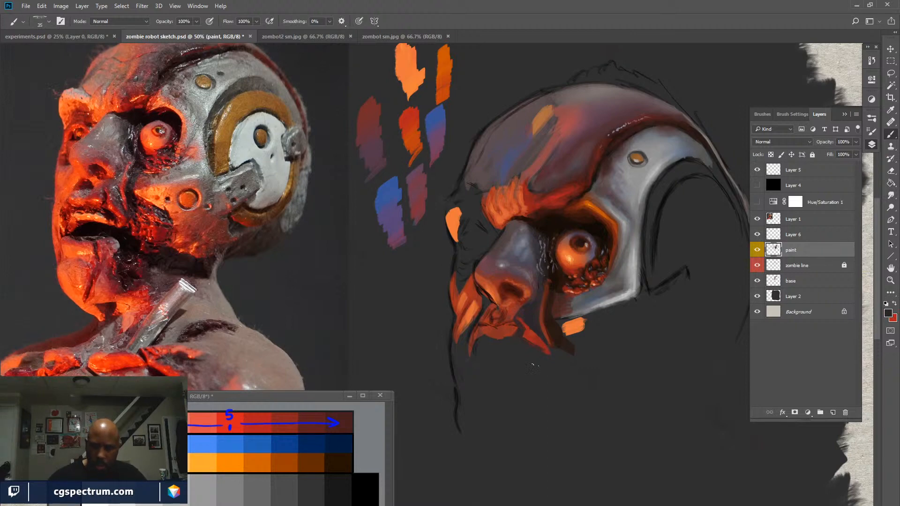
Shape and blend the upper lip with alternating red and dark strokes at 71% brush opacity.
key(7)
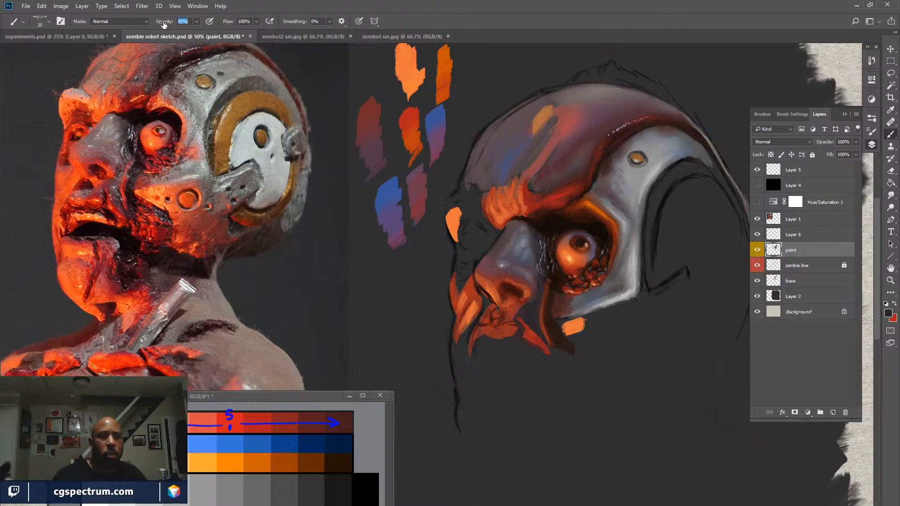
key(1)
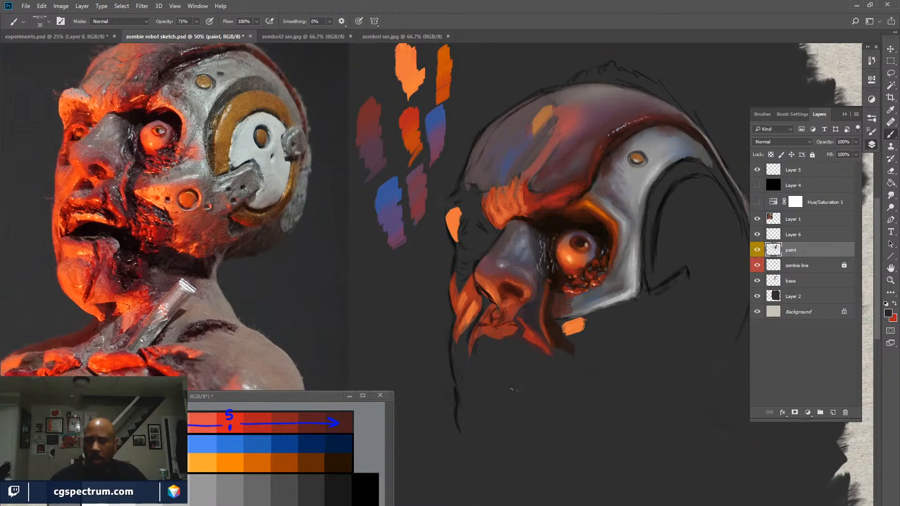
alt+click(514, 331)
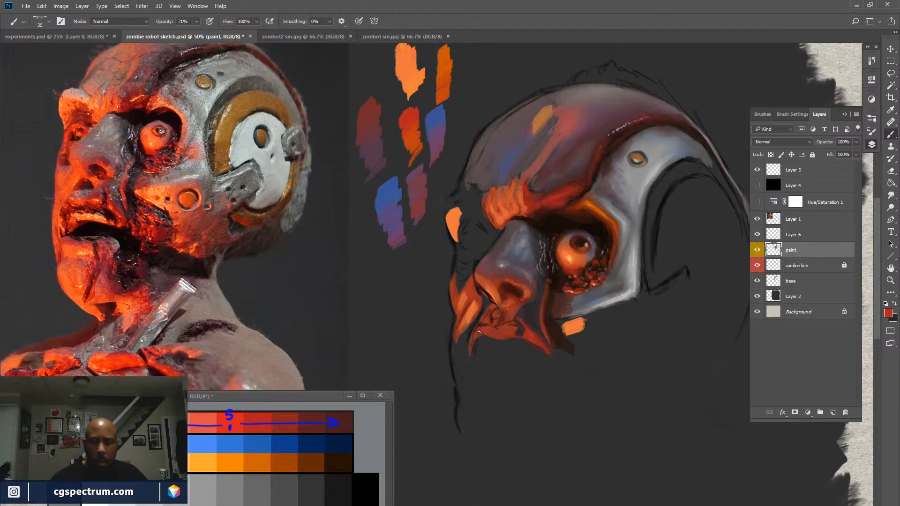
key(x)
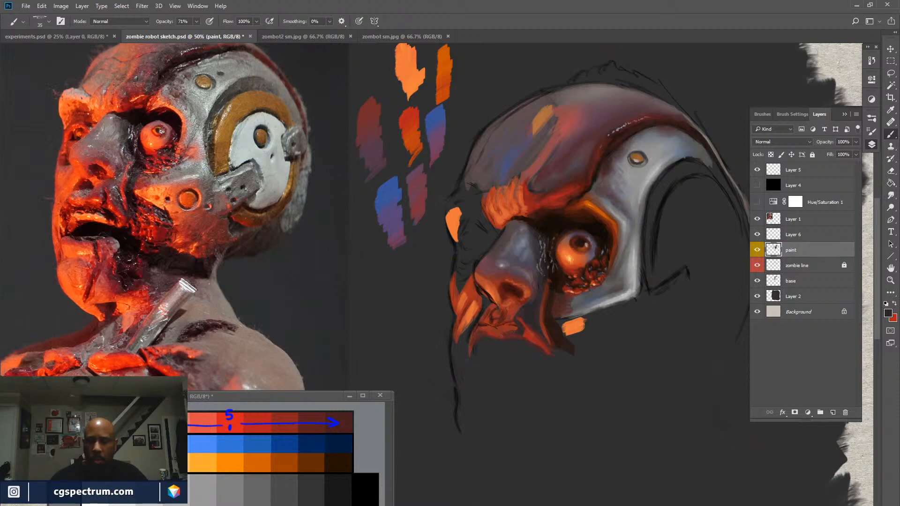
key(x)
key(x)
key(x)
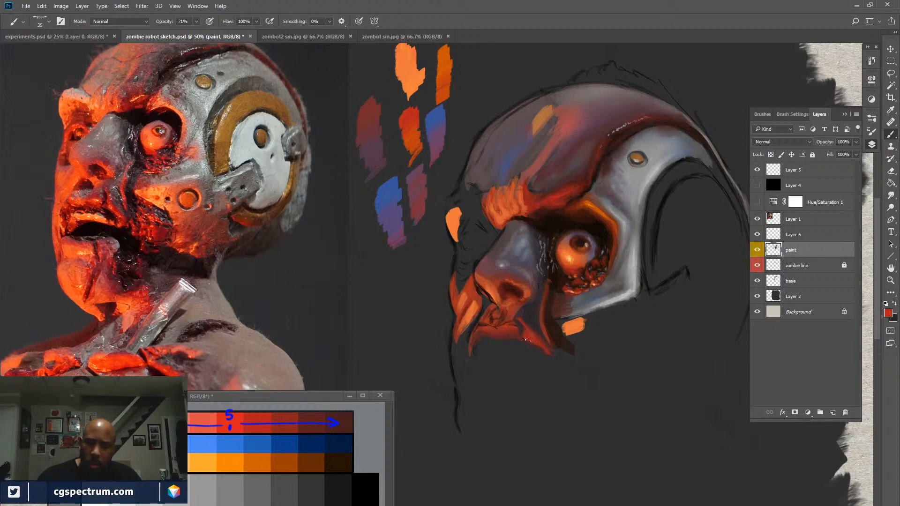
key(x)
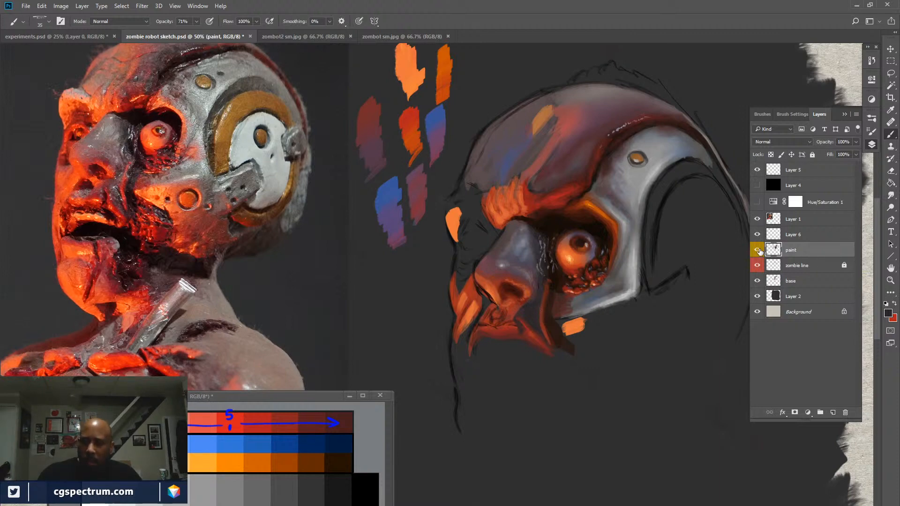
Compare the study with and without the paint layer, then soften the far cheek strokes using a smaller Smudge tool.
click(757, 250)
click(757, 250)
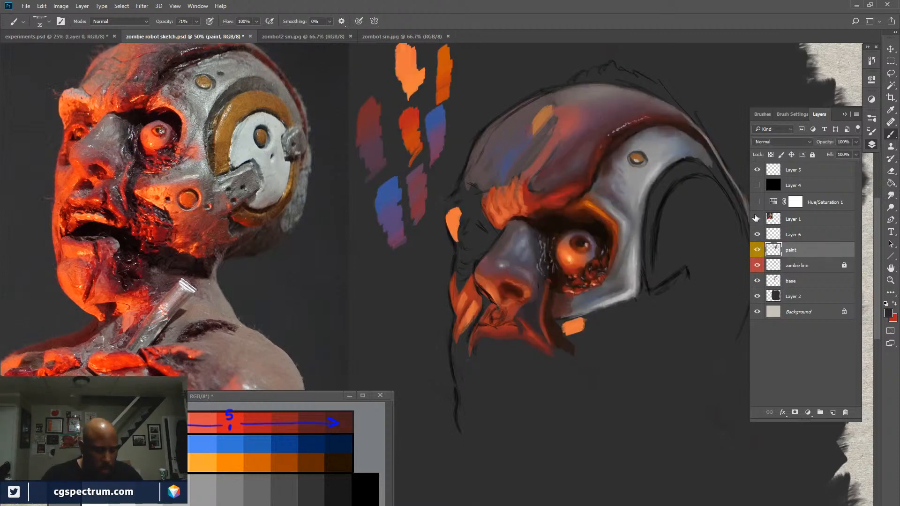
key(r)
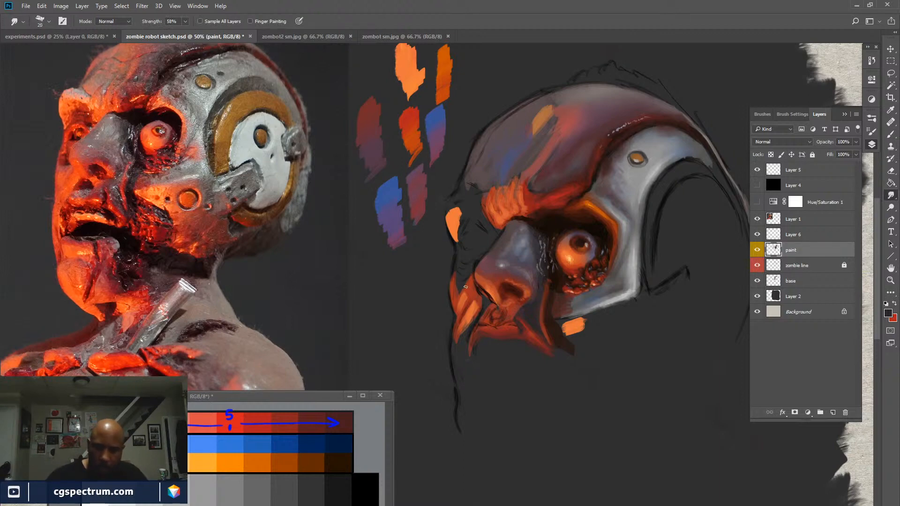
key(bracketleft)
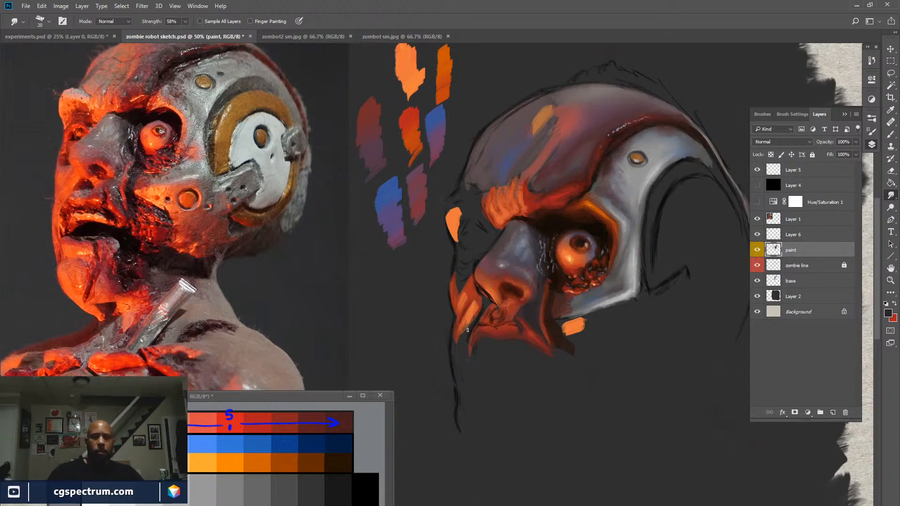
Brighten the brow at 57% brush opacity with orange, and edge the nose bridge with fine orange and sampled red strokes.
key(b)
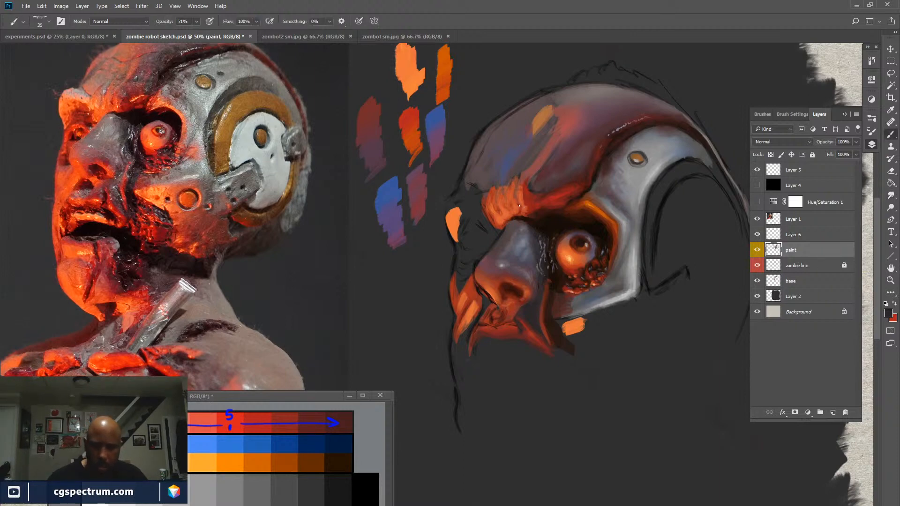
alt+click(453, 64)
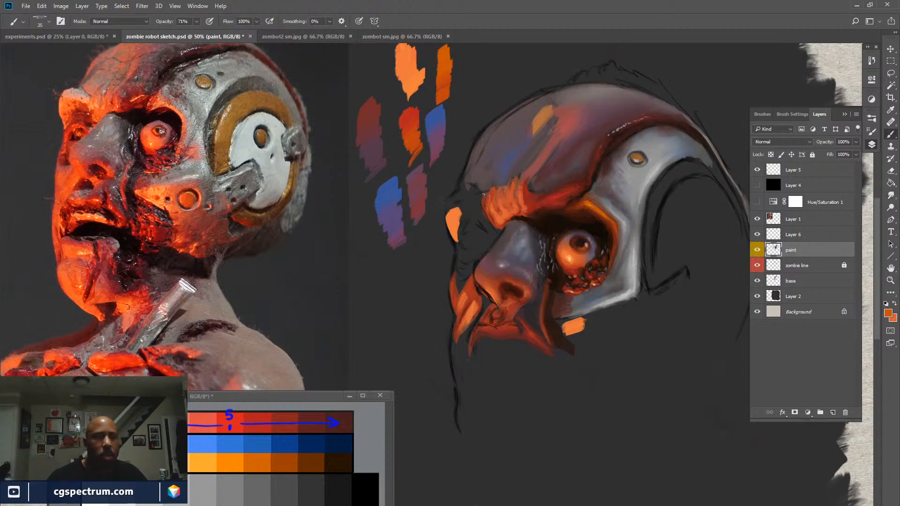
drag(170, 22, 163, 23)
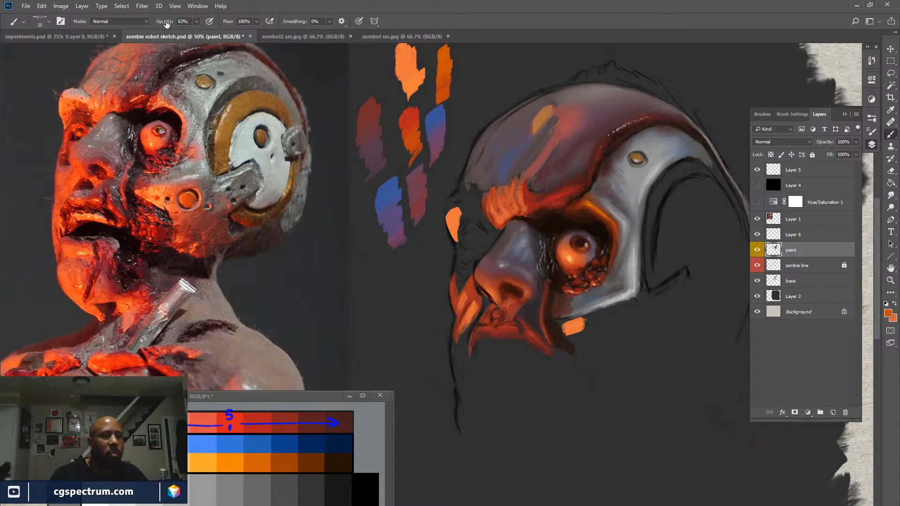
key(x)
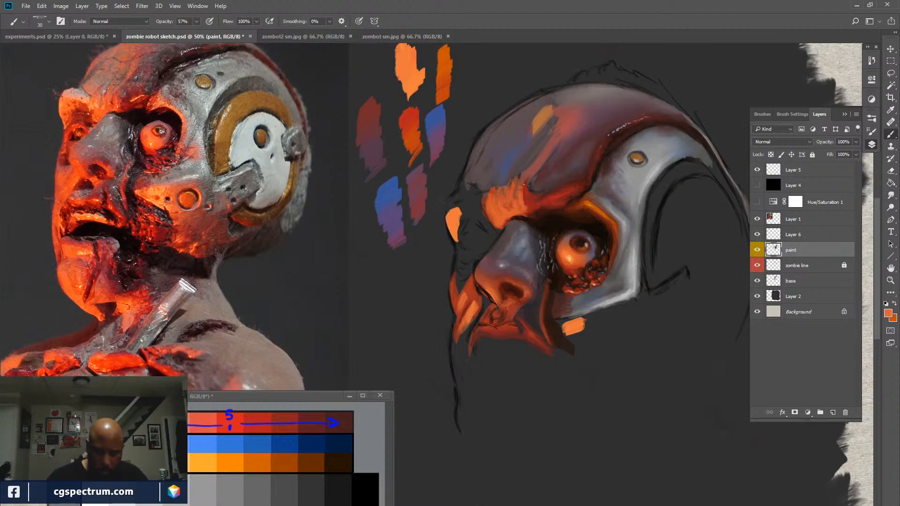
key(bracketleft)
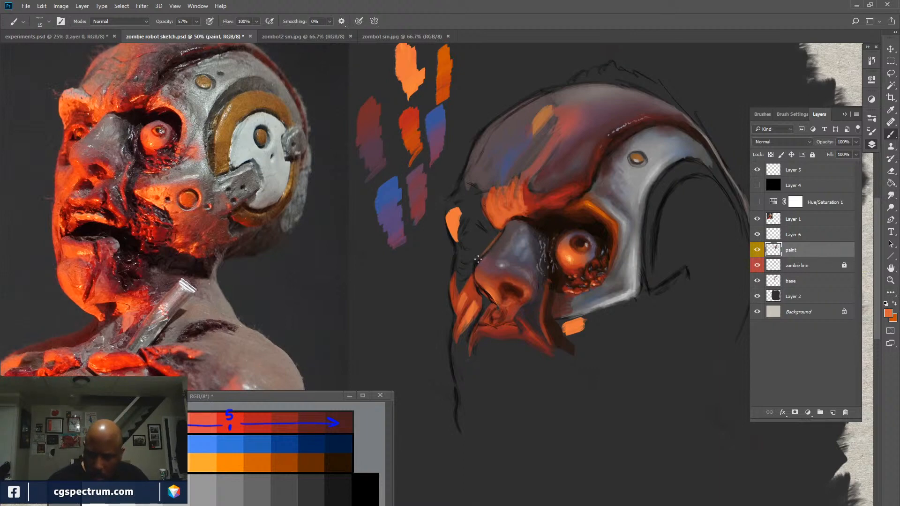
alt+click(472, 287)
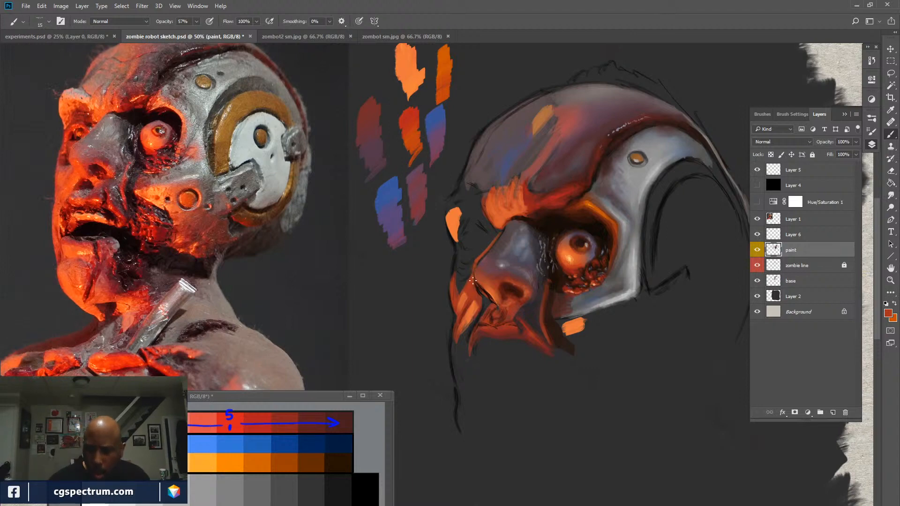
Block in the far eye socket on the base layer with sampled dark and red tones at 68% opacity.
click(796, 281)
alt+click(547, 233)
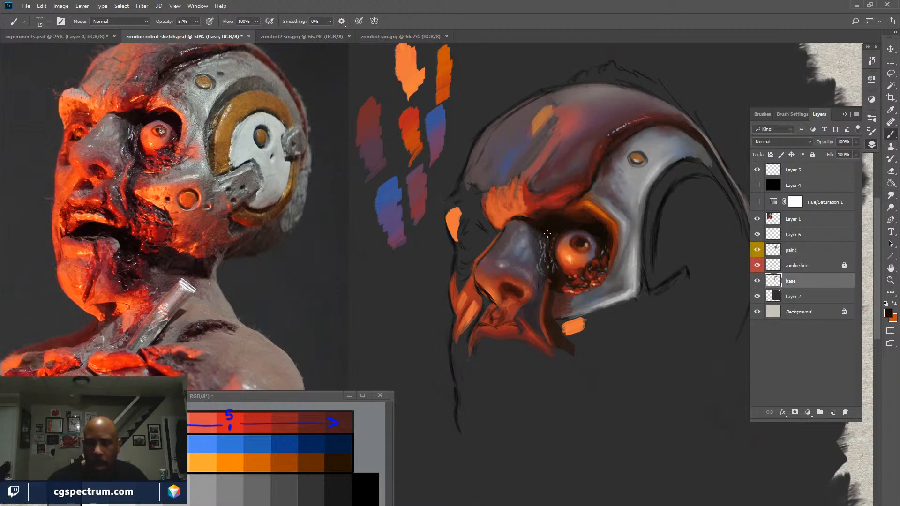
key(x)
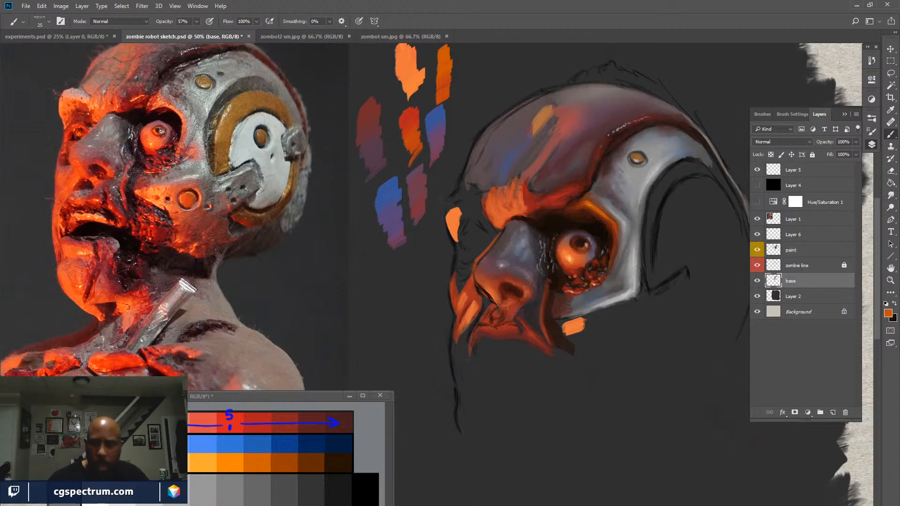
alt+click(548, 199)
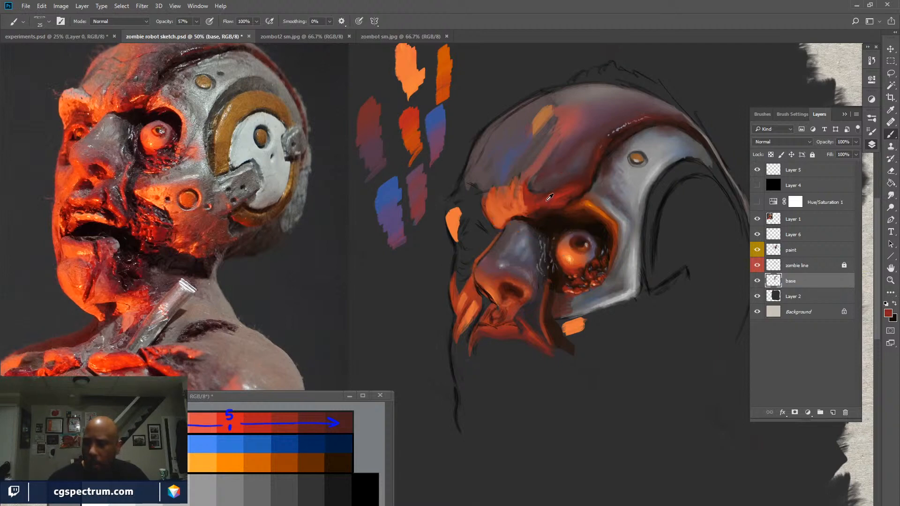
drag(167, 24, 171, 30)
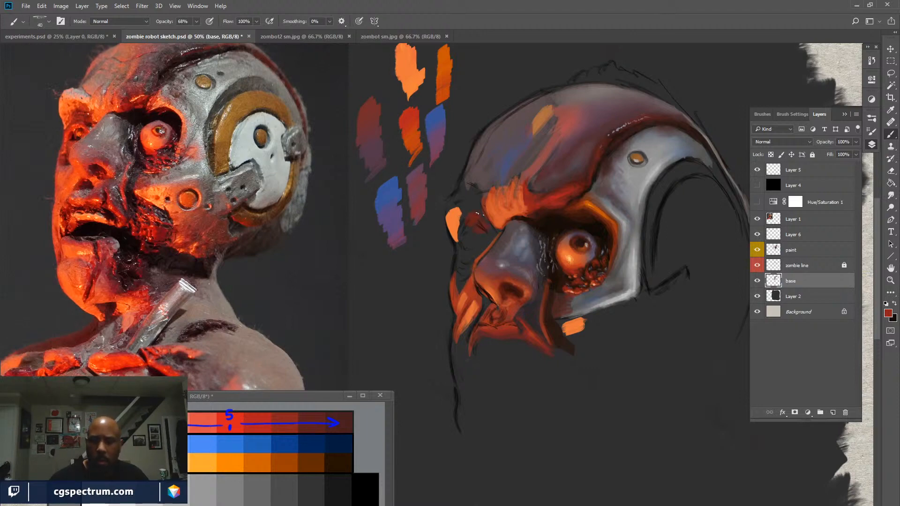
key(x)
drag(476, 215, 490, 232)
key(x)
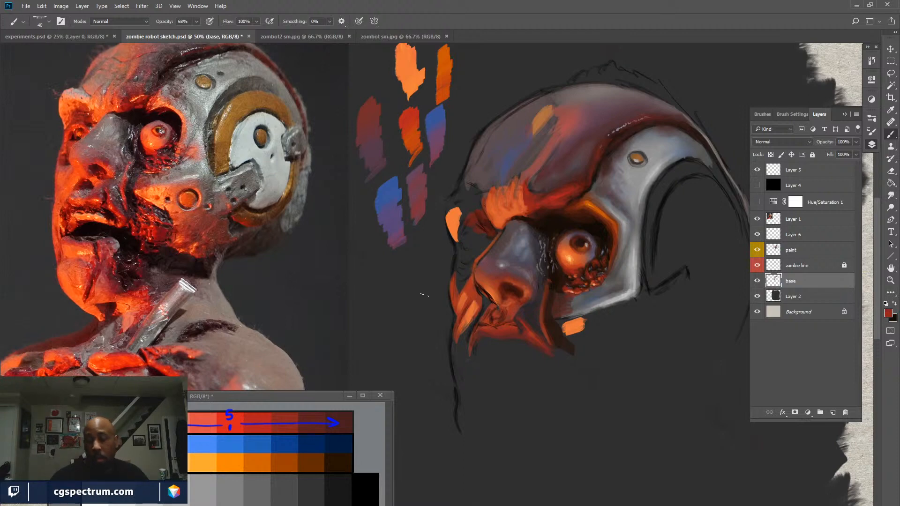
key(x)
mouse_move(478, 236)
mouse_down()
mouse_move(485, 233)
mouse_move(471, 228)
mouse_up()
key(x)
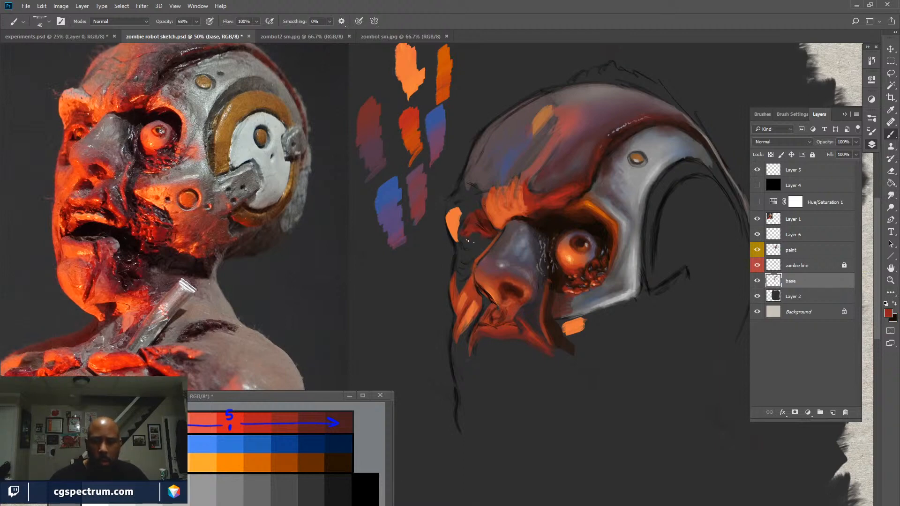
Fill the far cheek beside the nose on the base layer with dark strokes and sampled red.
key(x)
mouse_move(464, 239)
mouse_down()
mouse_move(476, 244)
mouse_move(464, 258)
mouse_move(475, 253)
mouse_up()
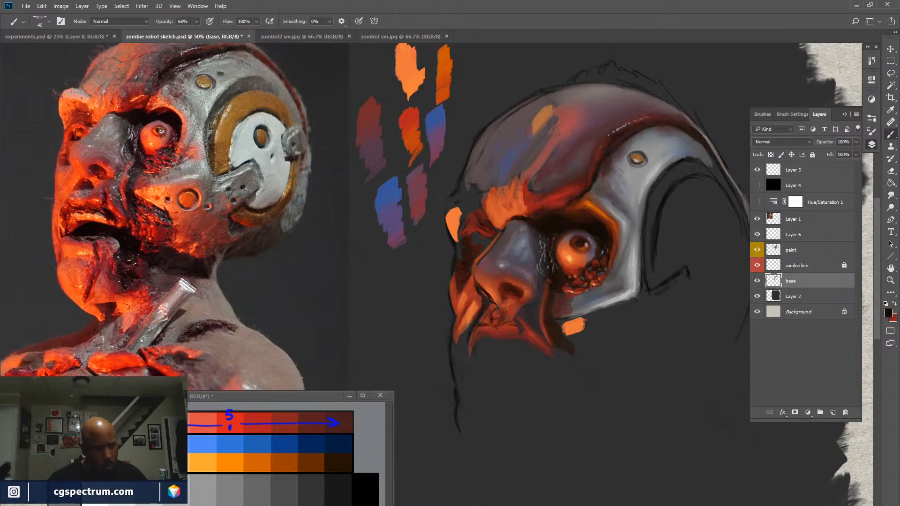
alt+click(474, 290)
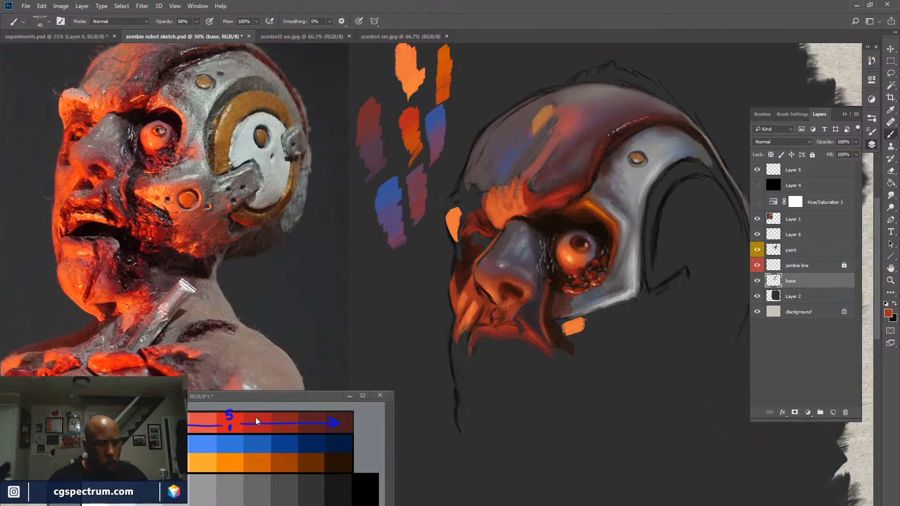
Paint the far brow on the base layer with a 25 px brush, extending the sampled orange up toward the forehead.
key(x)
alt+click(238, 421)
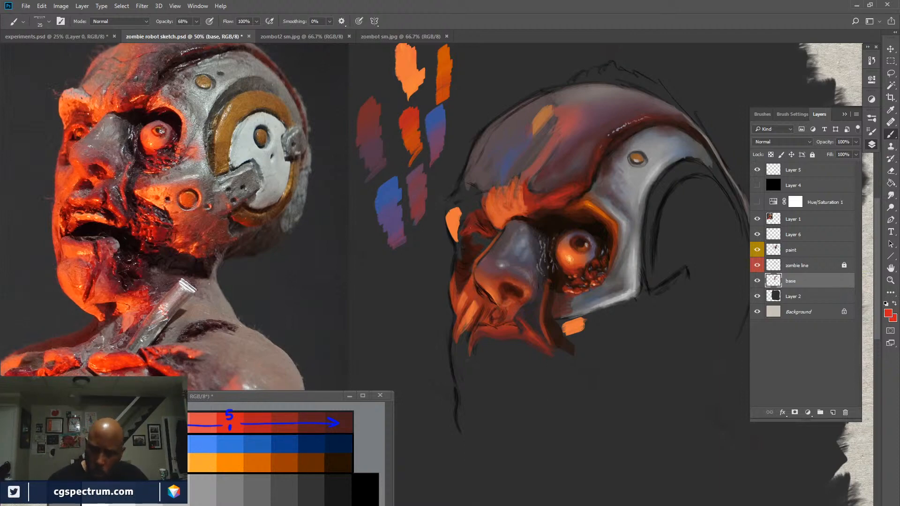
key(bracketleft)
key(bracketleft)
key(bracketleft)
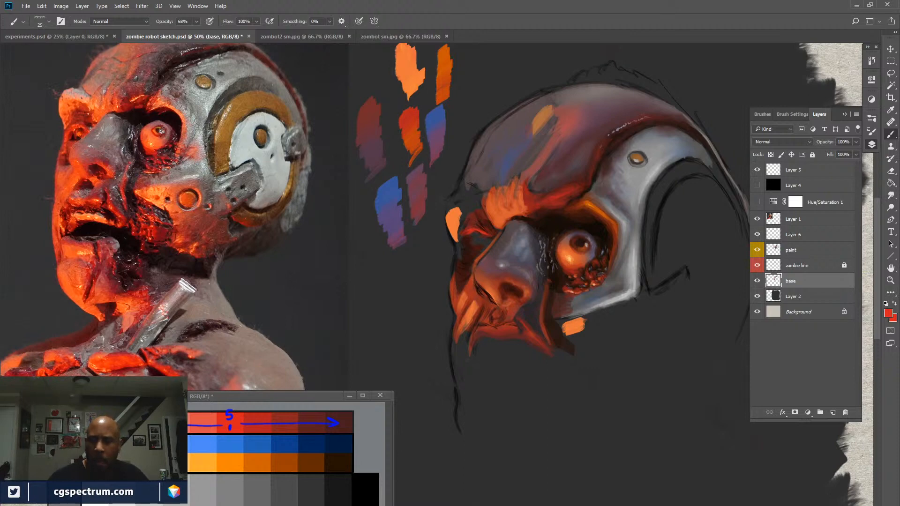
alt+click(461, 218)
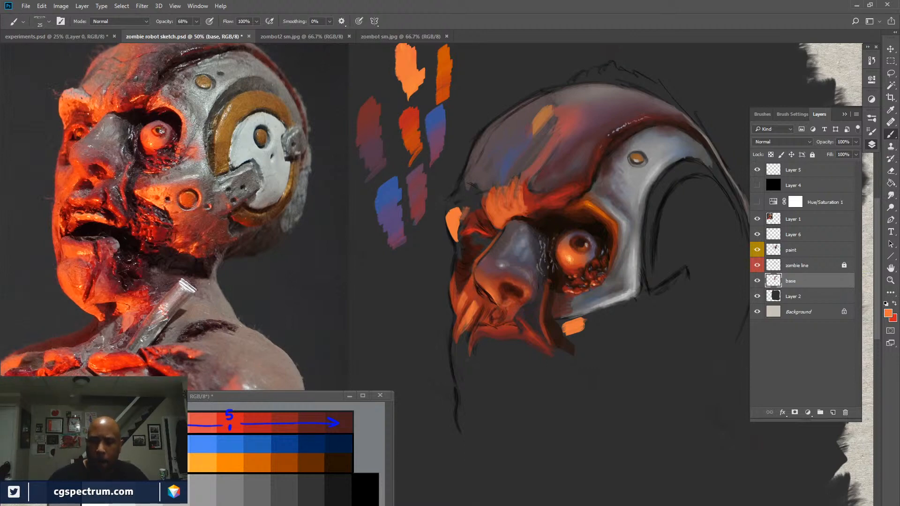
mouse_move(462, 216)
mouse_down()
mouse_move(468, 204)
mouse_move(461, 228)
mouse_move(468, 209)
mouse_up()
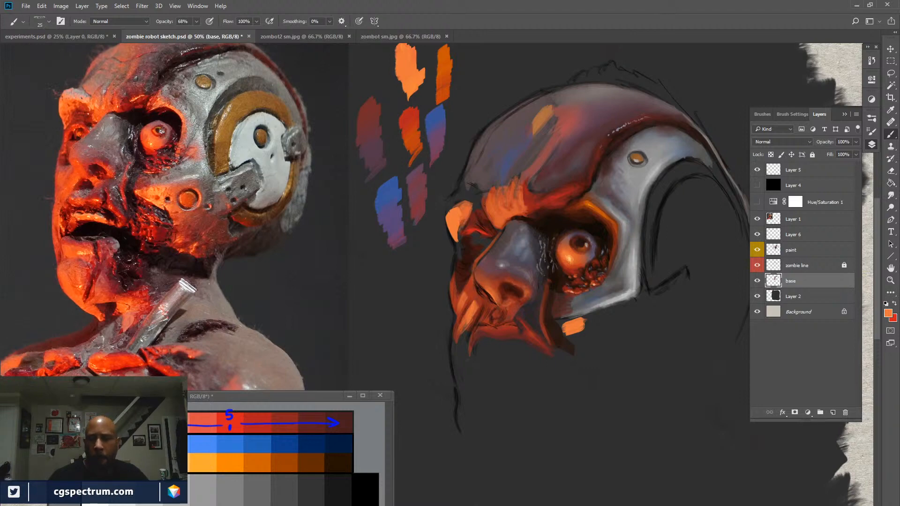
alt+click(477, 213)
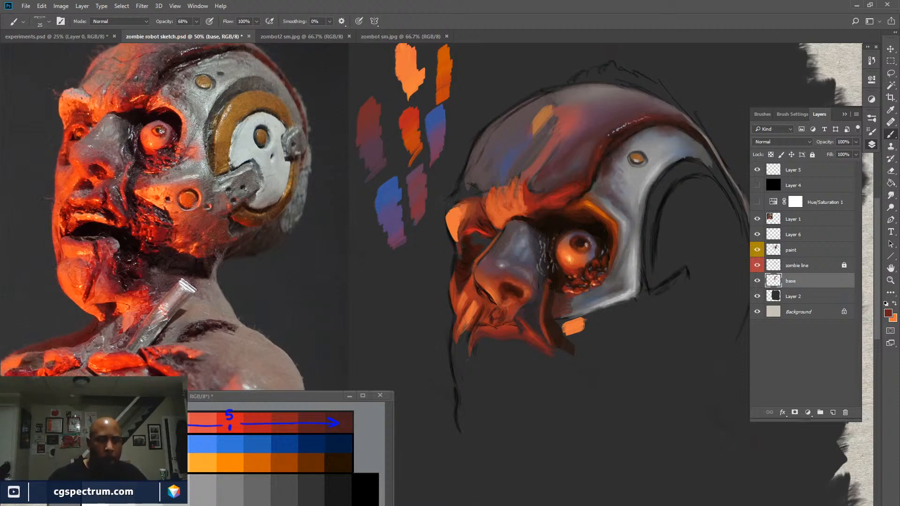
Fill the far eye socket on the base layer with alternating orange, red and sampled dark strokes.
key(x)
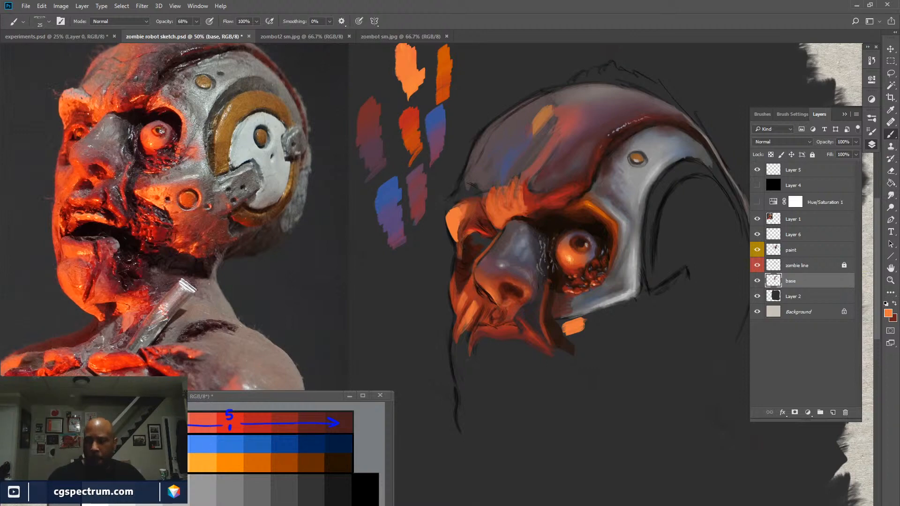
key(x)
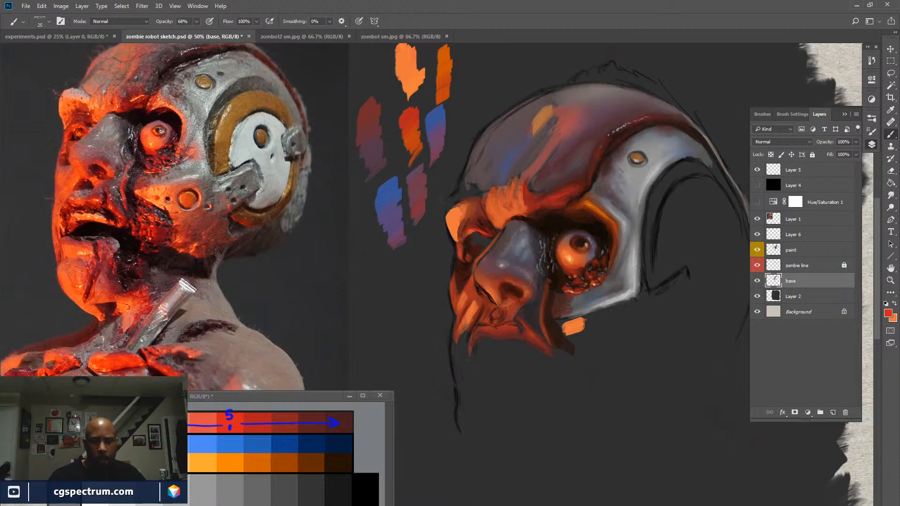
alt+click(469, 265)
key(x)
key(x)
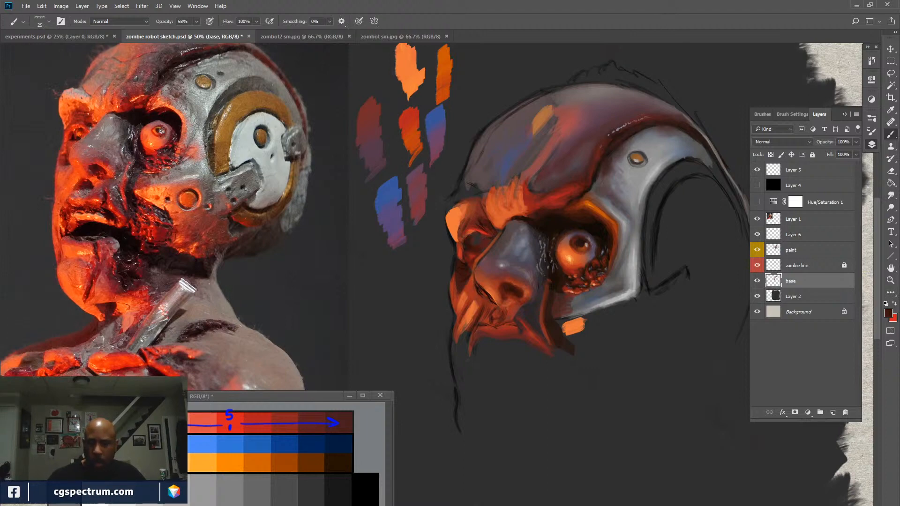
Block in the far eyeball with sampled grey from the forehead and darken its iris with a near-black tone.
alt+click(505, 134)
drag(477, 245, 480, 245)
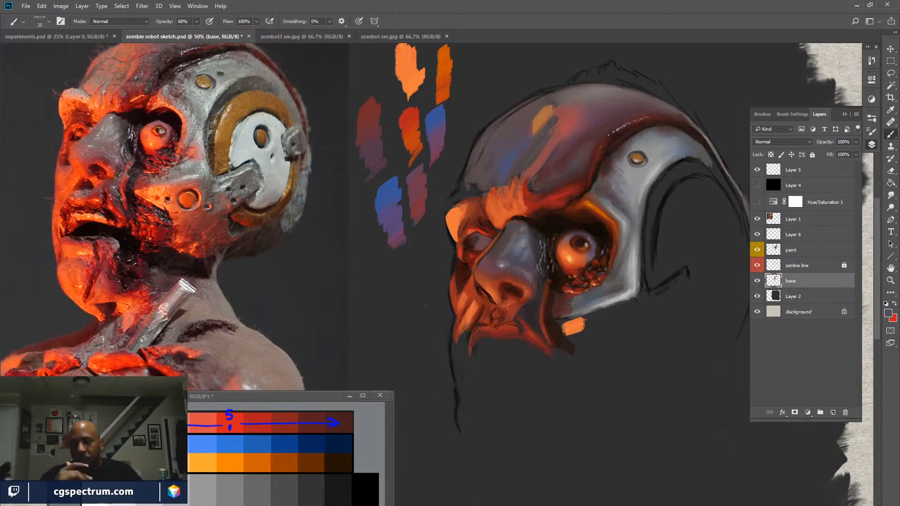
alt+click(549, 221)
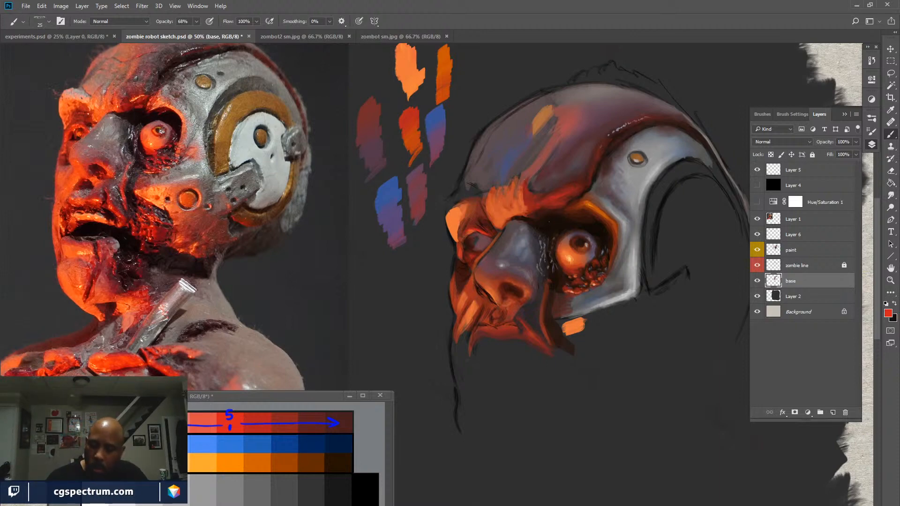
alt+click(551, 223)
drag(476, 239, 482, 241)
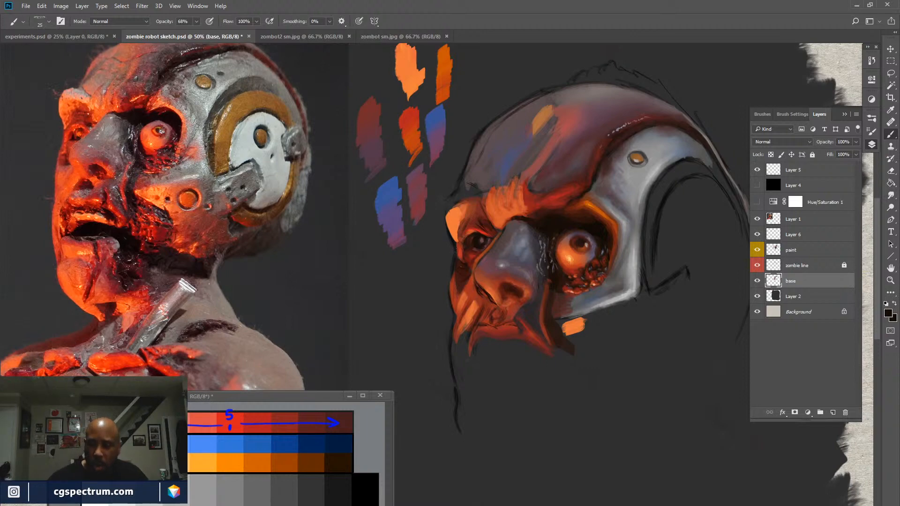
Build up the far cheek with sampled orange and red, extending the strokes down along the face outline toward the jaw.
alt+click(462, 300)
drag(456, 273, 458, 284)
key(x)
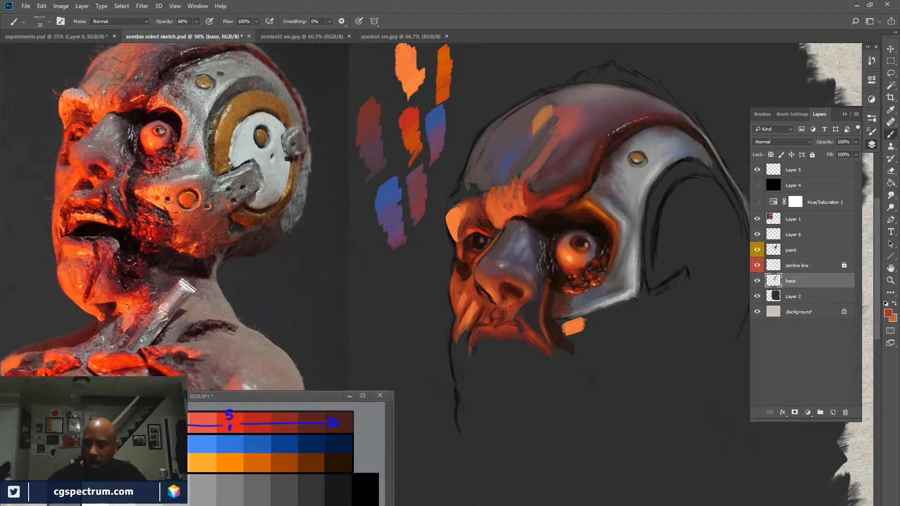
key(x)
drag(456, 329, 458, 372)
drag(456, 346, 459, 368)
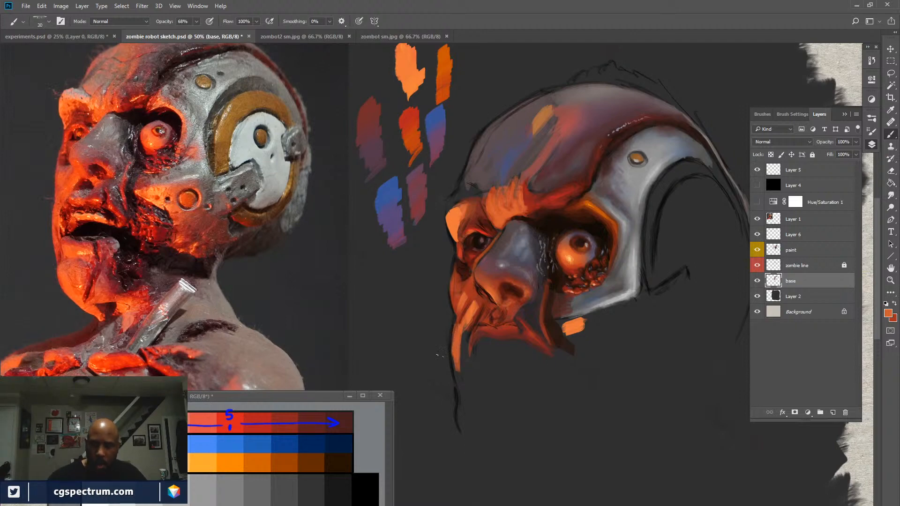
mouse_move(461, 354)
mouse_down()
mouse_move(466, 327)
mouse_move(454, 353)
mouse_move(458, 396)
mouse_up()
alt+click(454, 305)
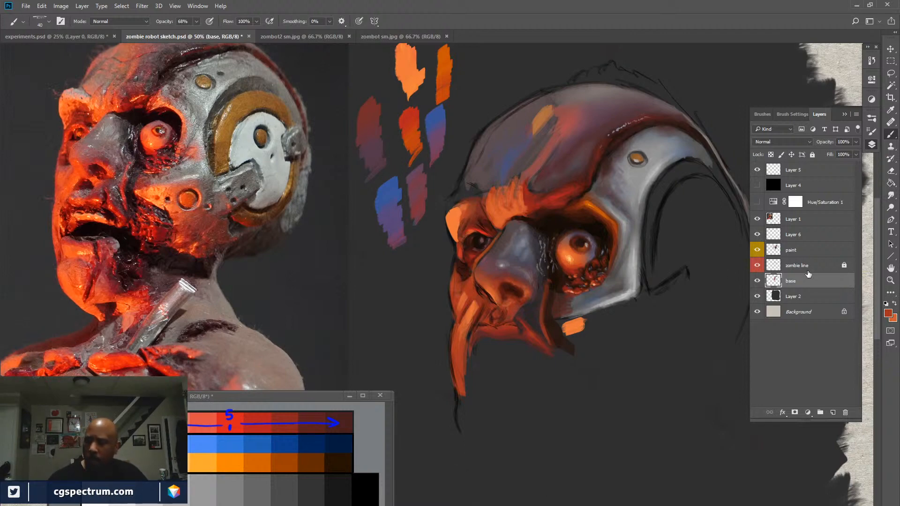
Refine the far brow and upper eyelid on the paint layer with fine sampled orange and red strokes.
click(796, 250)
mouse_move(463, 211)
mouse_down()
mouse_move(459, 218)
mouse_move(464, 208)
mouse_up()
key(x)
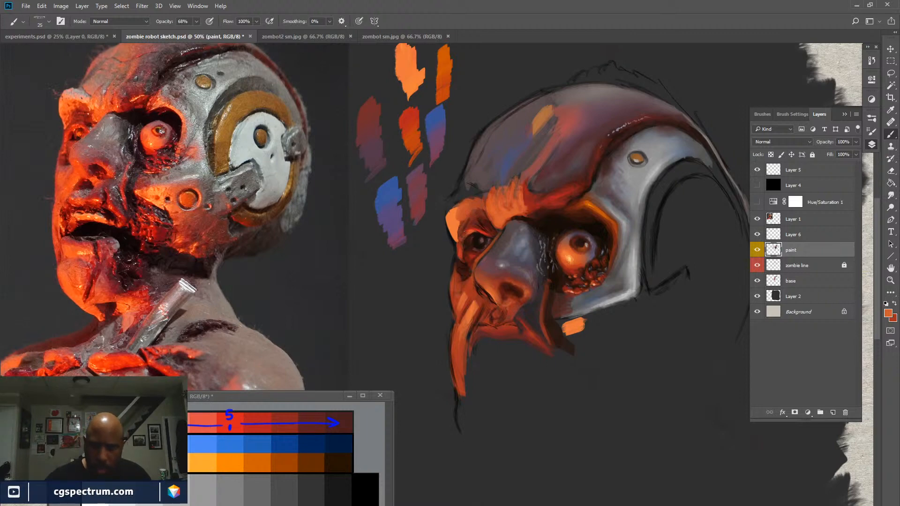
key(bracketleft)
alt+click(456, 218)
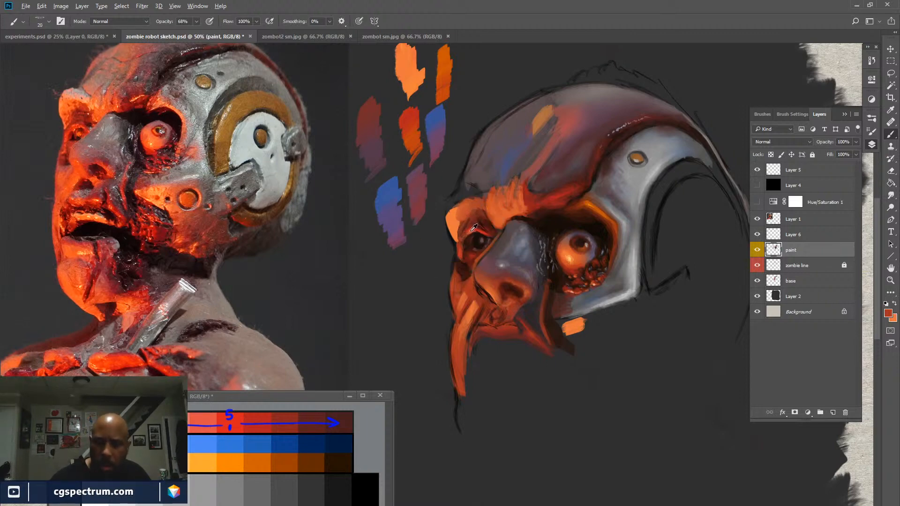
alt+click(471, 230)
alt+click(470, 233)
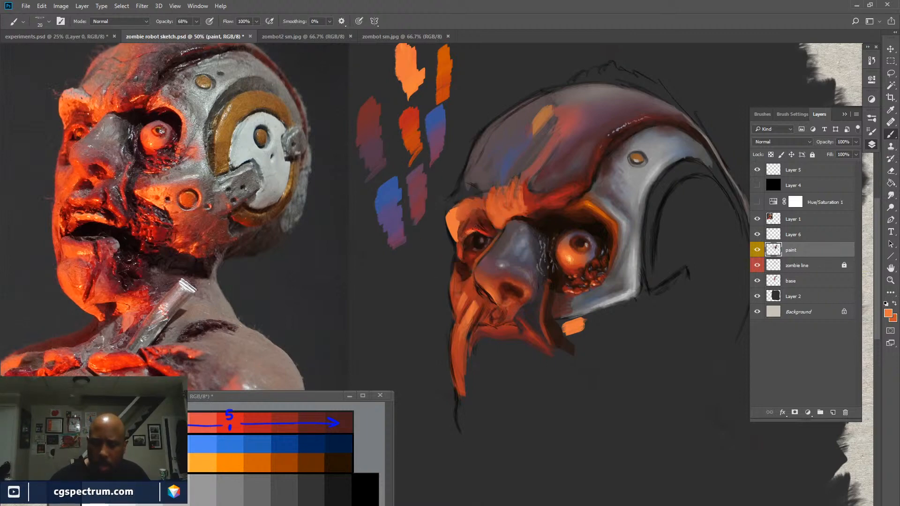
key(bracketright)
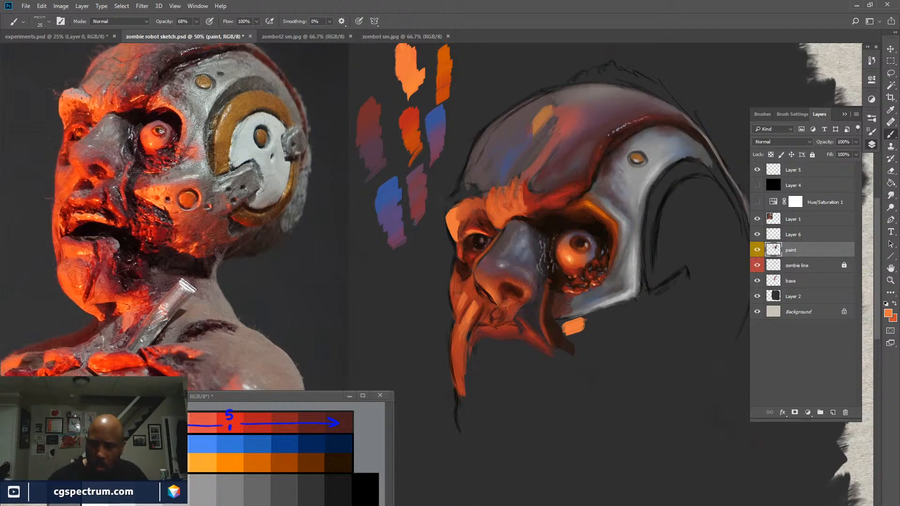
Shape the far eye's lower lid and the skin beside the nose with sampled orange, red and dark strokes.
alt+click(475, 244)
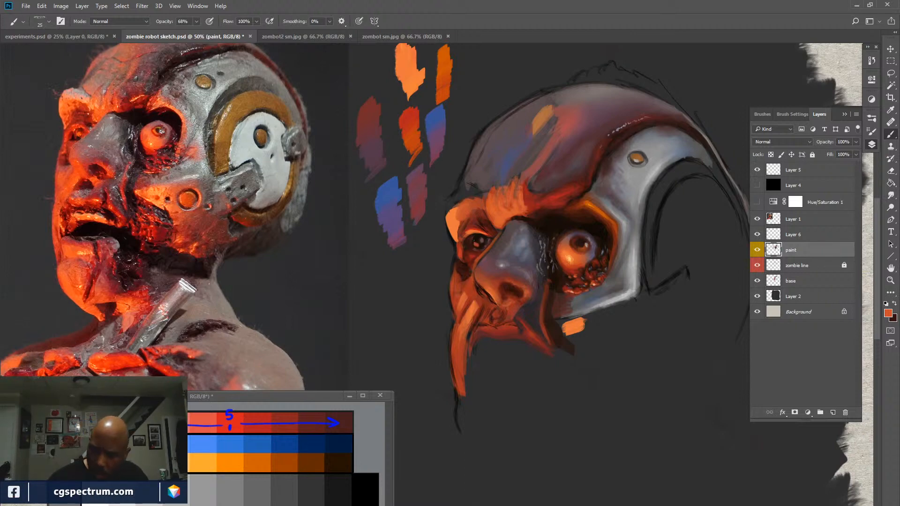
key(x)
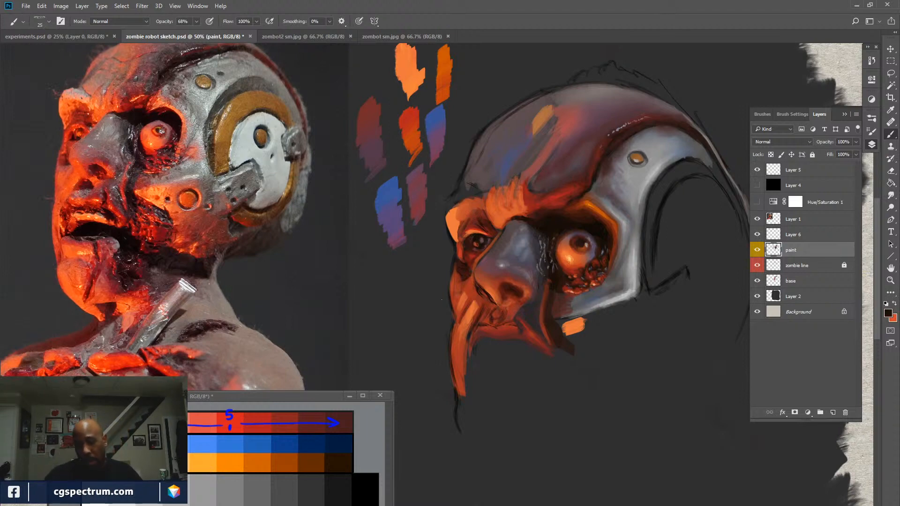
key(x)
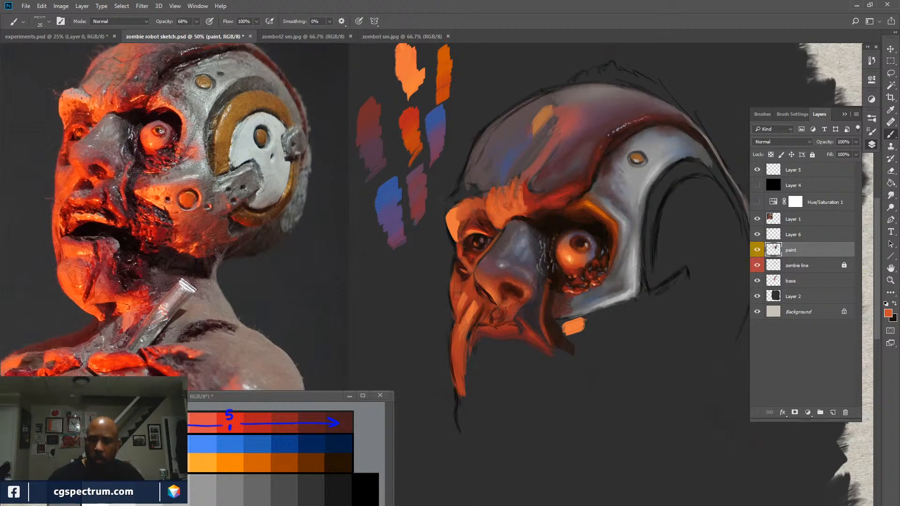
alt+click(474, 256)
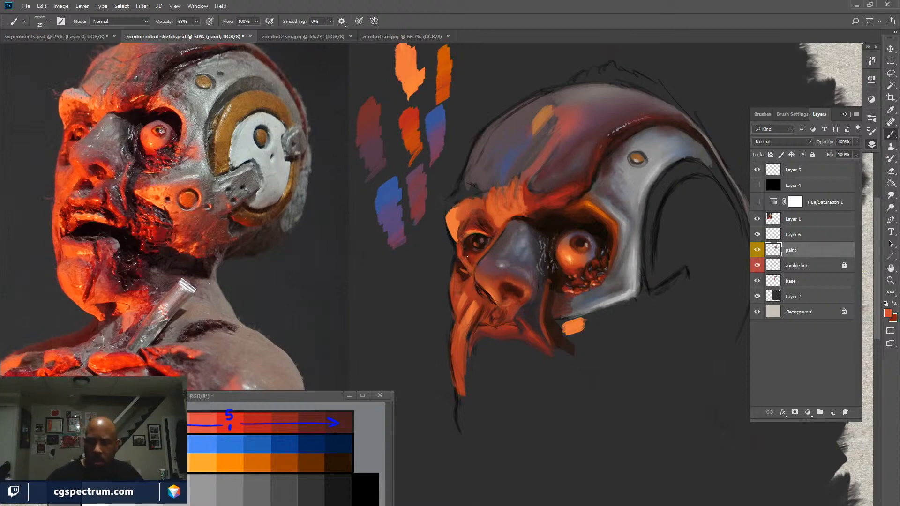
alt+click(486, 219)
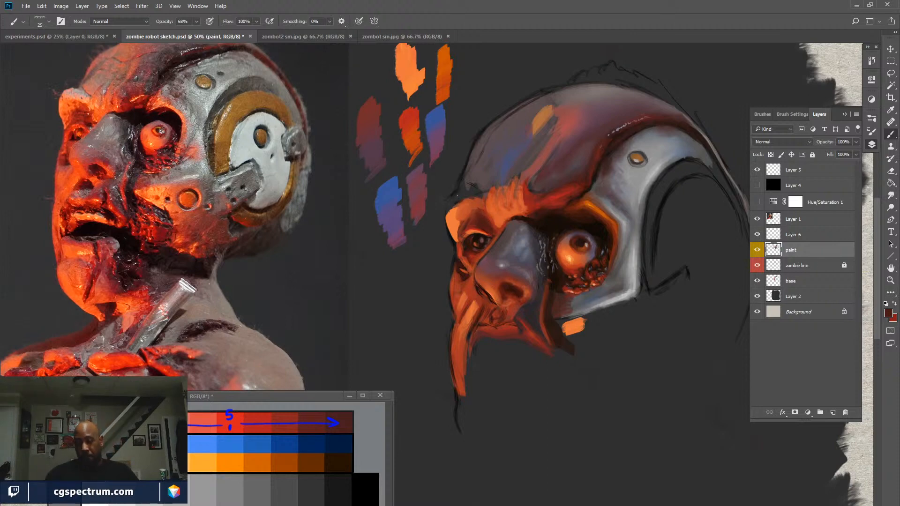
key(x)
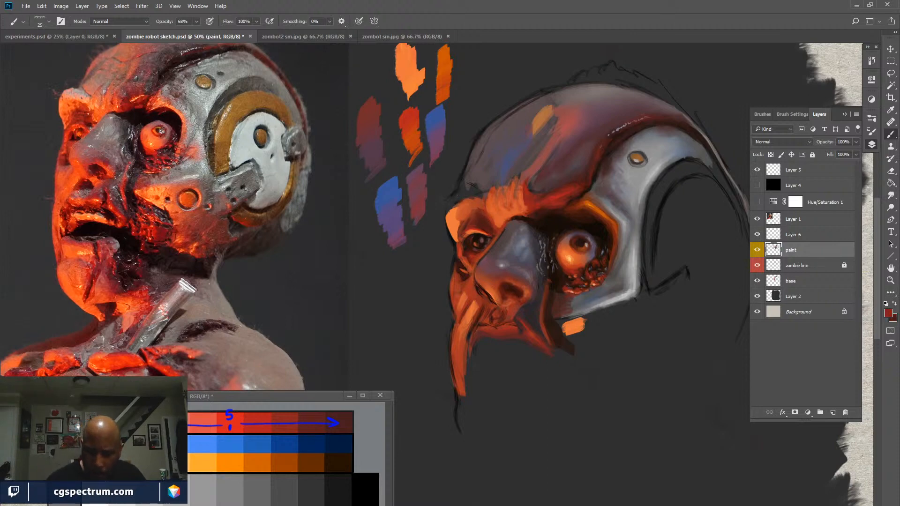
Blend the top of the nose bridge into the brow with sampled brown, near-black and red tones, and save the document.
alt+click(518, 217)
alt+click(519, 218)
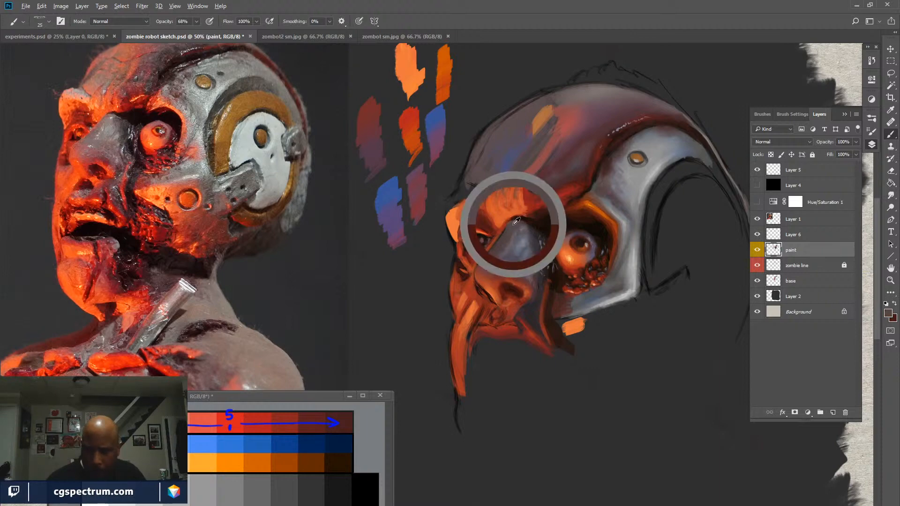
alt+click(526, 219)
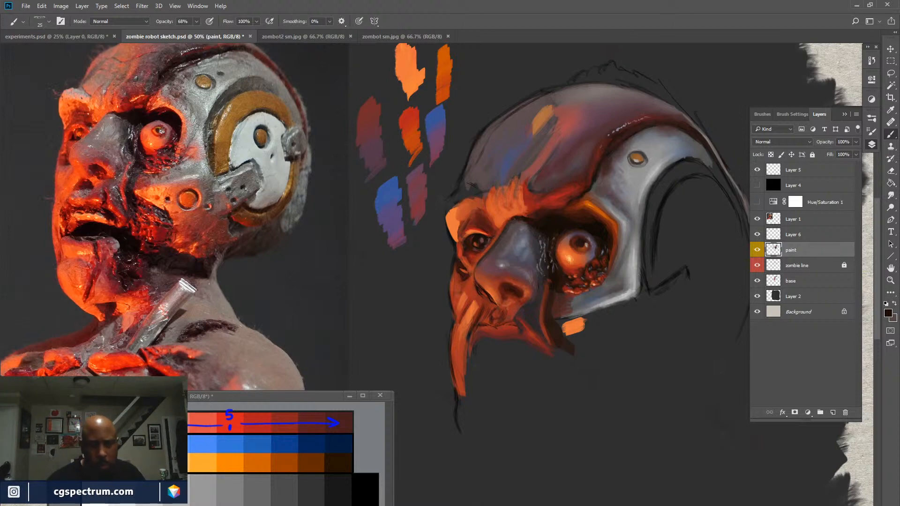
alt+click(534, 204)
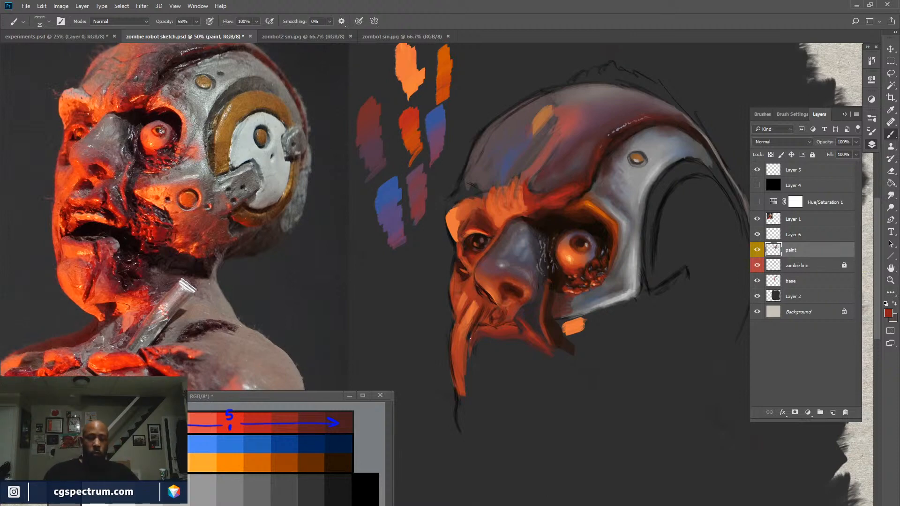
key(ctrl+s)
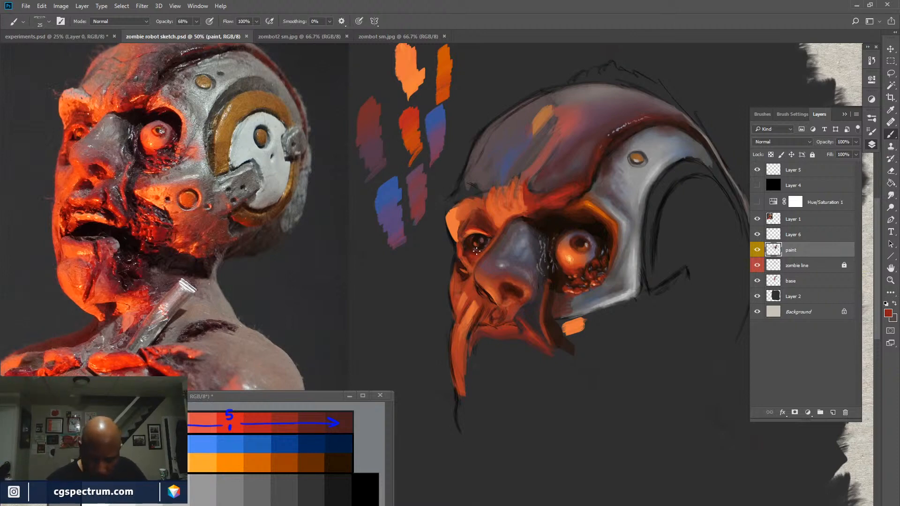
Add small off-white highlights to the far eye with a 20 px brush and rework its upper lid with a sampled colour.
key(bracketleft)
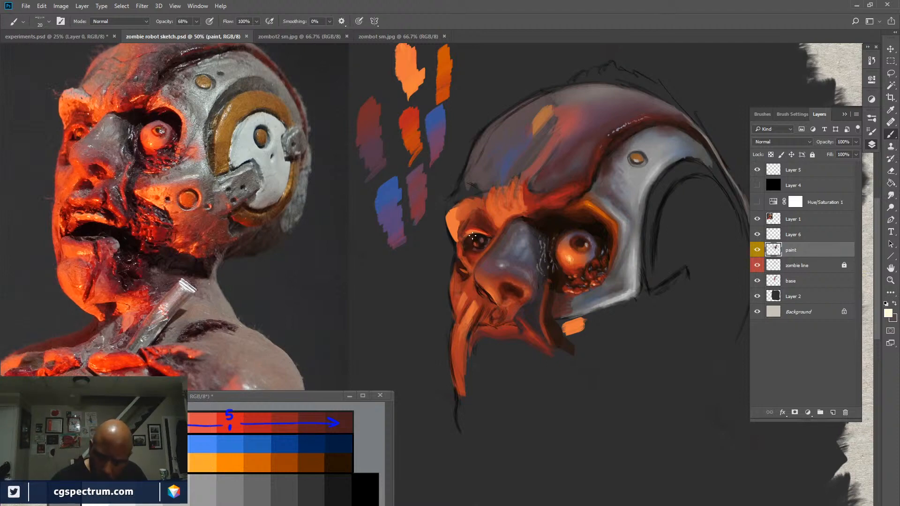
click(472, 236)
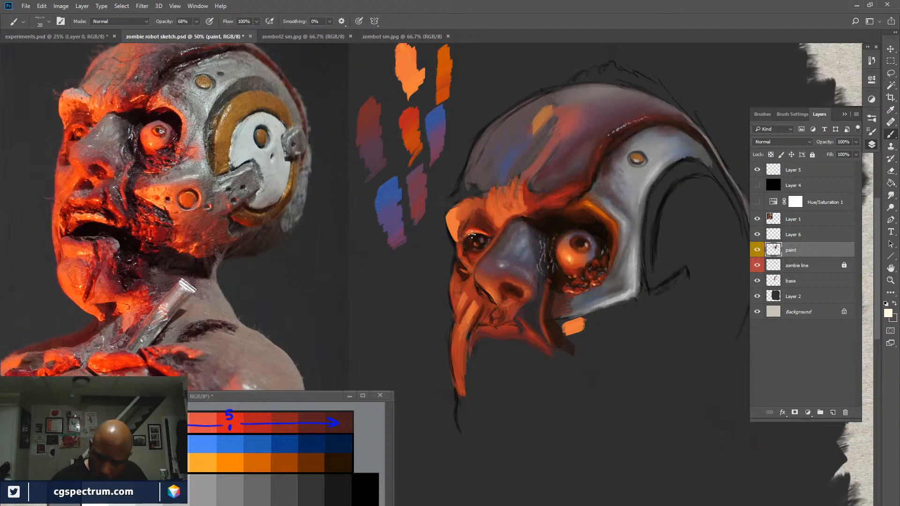
right_click(472, 236)
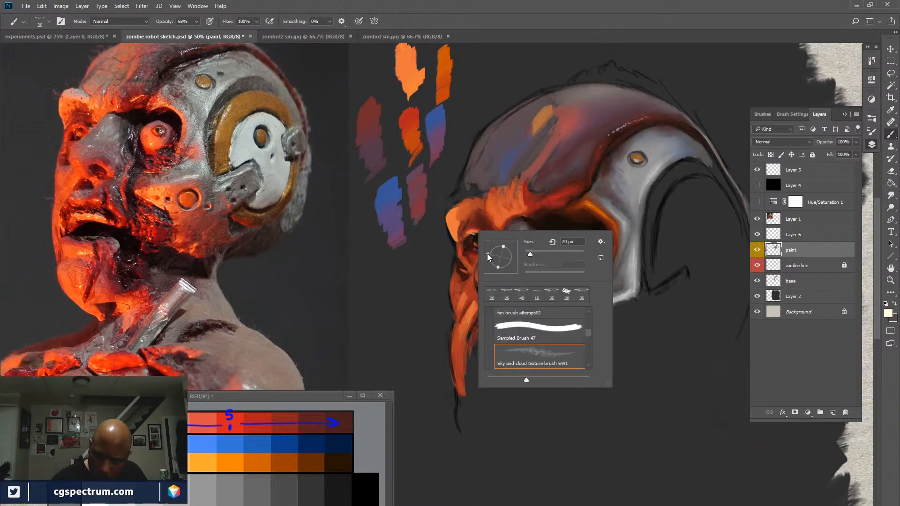
click(474, 234)
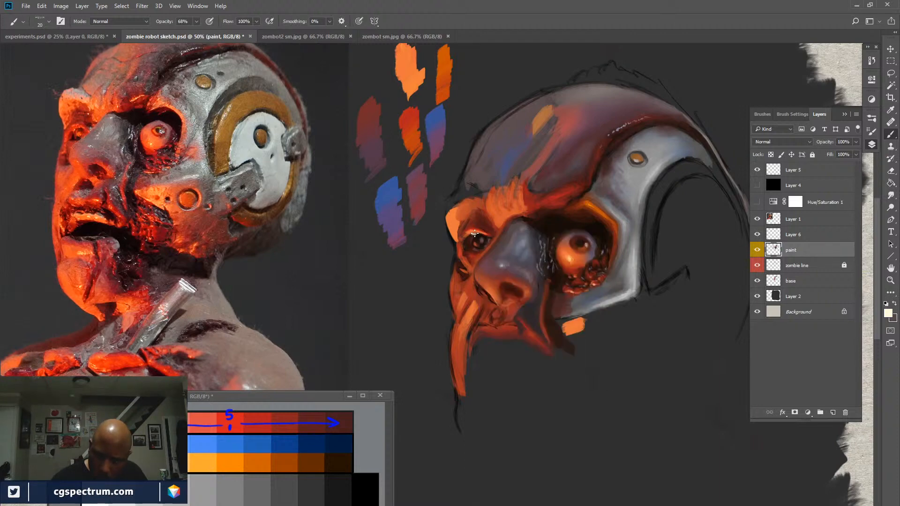
key(x)
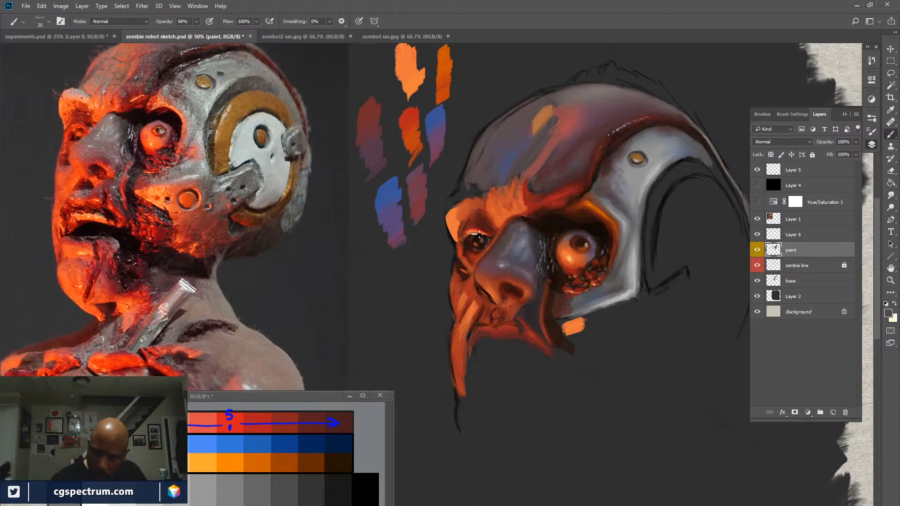
alt+click(480, 229)
drag(473, 233, 481, 233)
key(x)
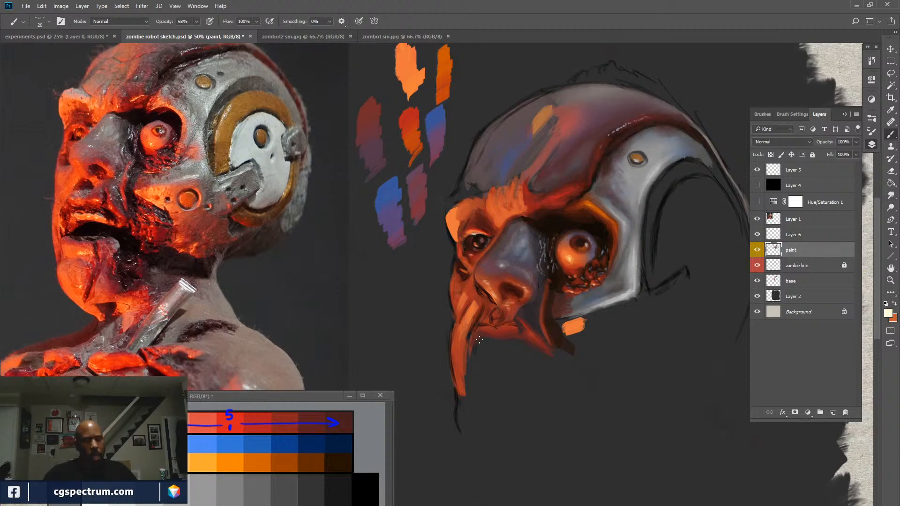
Preview the painting and photo reference in greyscale with Proof Colors to compare their values.
key(ctrl+y)
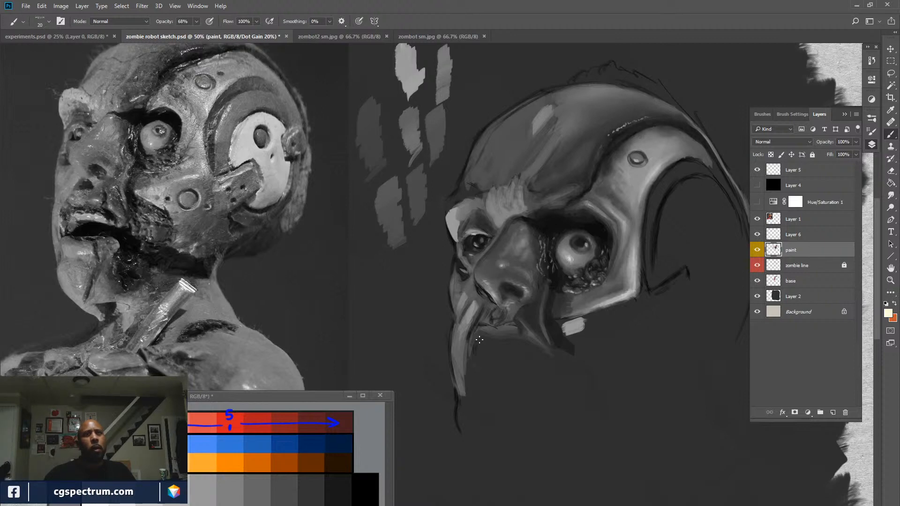
Turn off the greyscale proof and refine the far eye's lids with sampled orange and dark brown strokes.
key(ctrl+y)
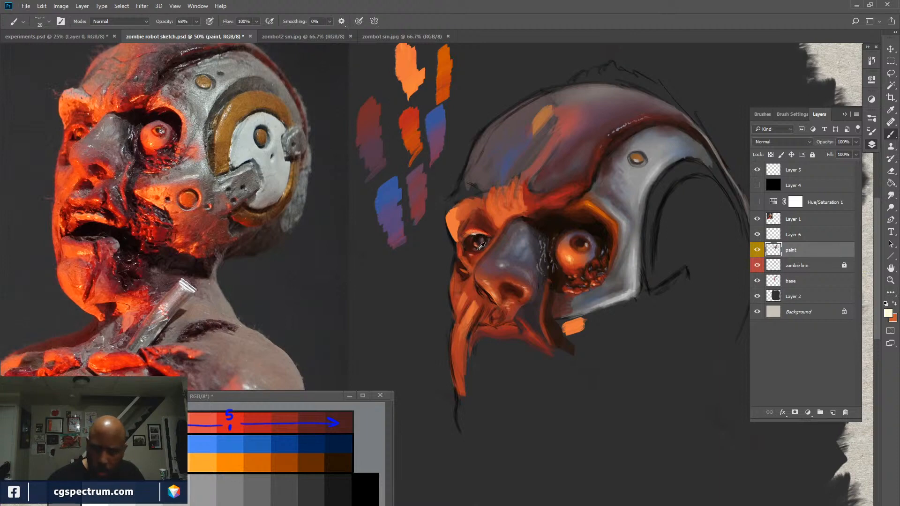
alt+click(464, 215)
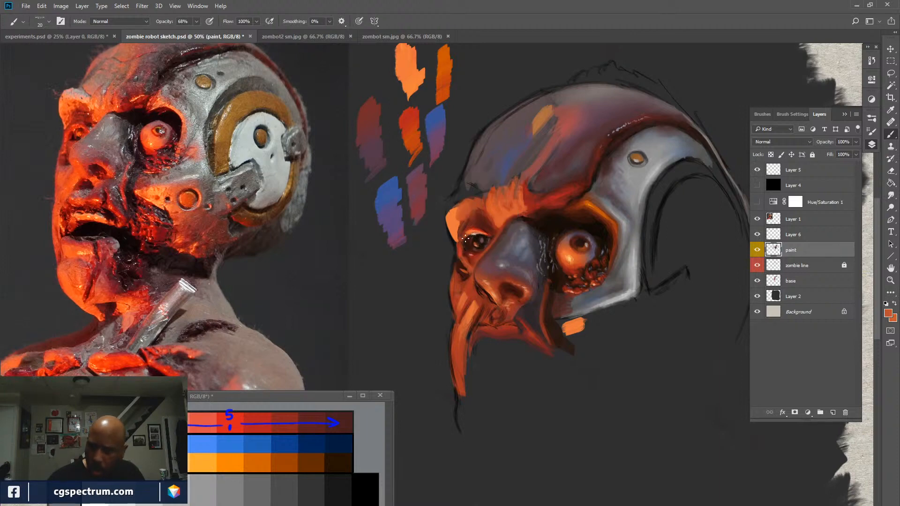
alt+click(471, 244)
key(x)
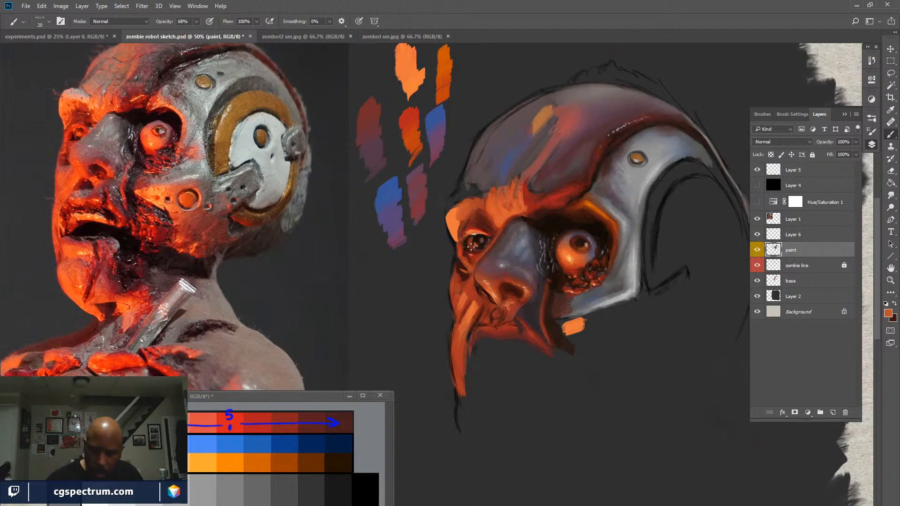
key(x)
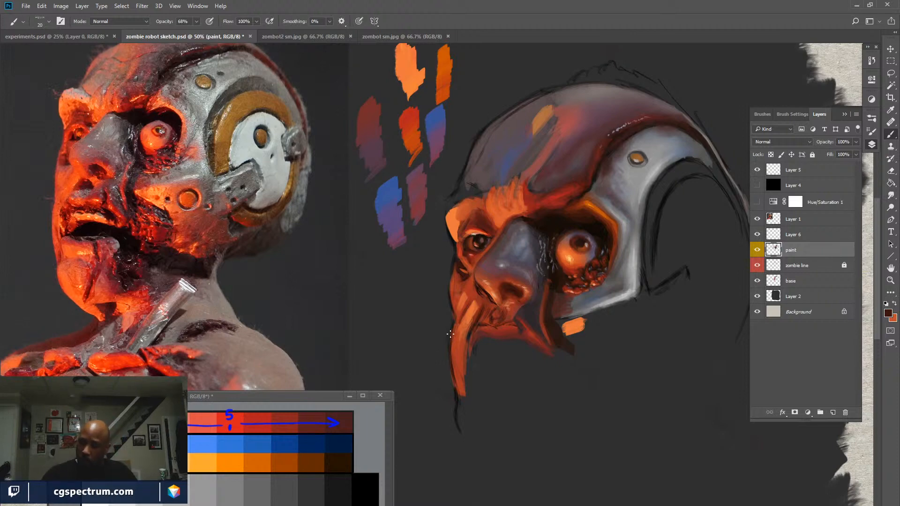
key(x)
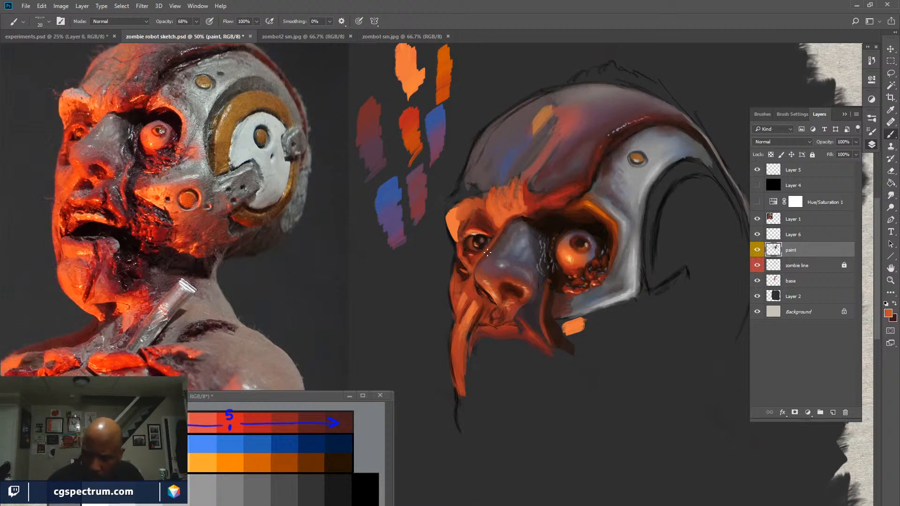
Rework the far eye's inner corner and iris with sampled grey, near-black, red and orange tones.
alt+click(502, 168)
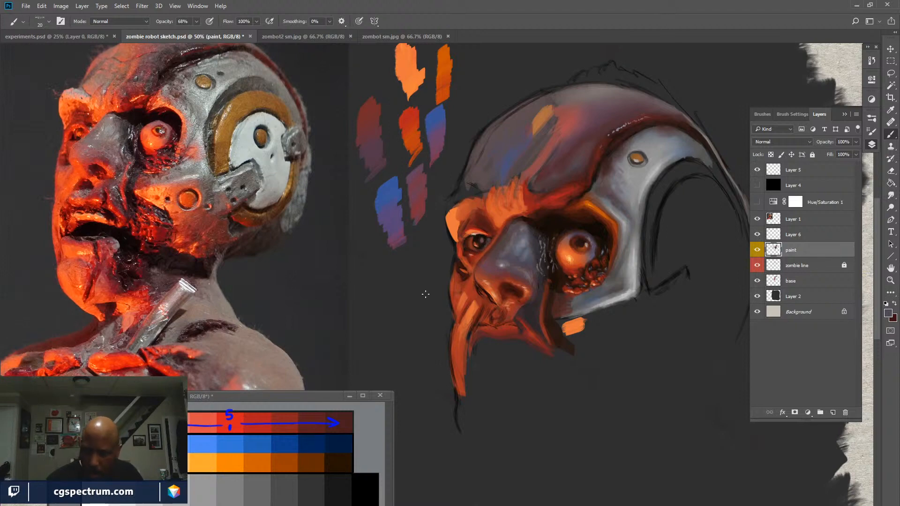
alt+click(485, 242)
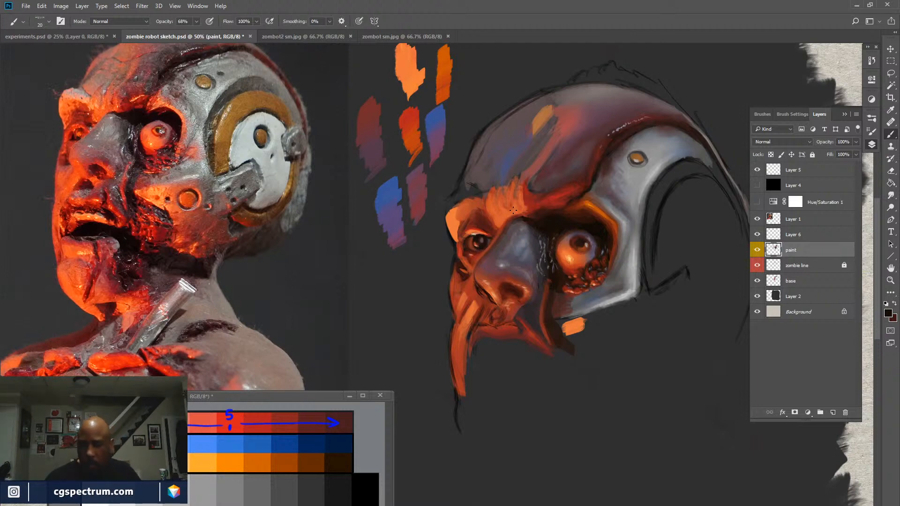
alt+click(484, 230)
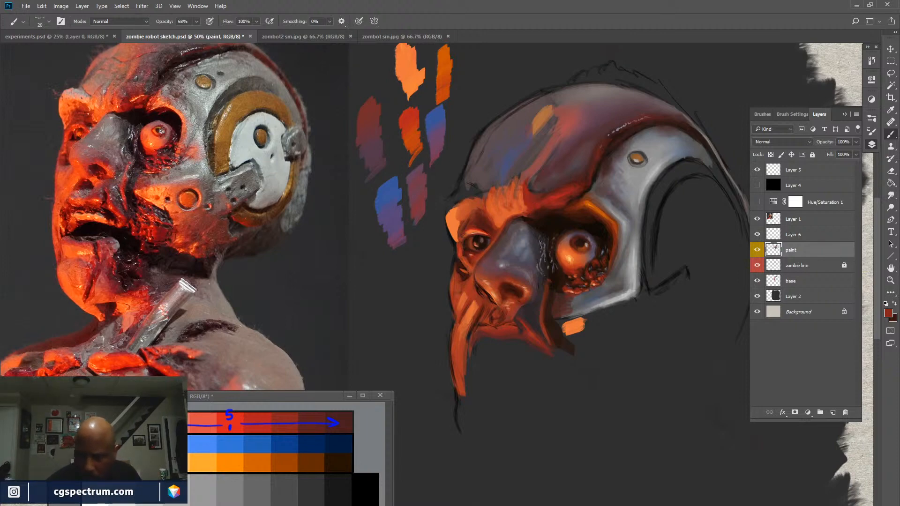
alt+click(419, 141)
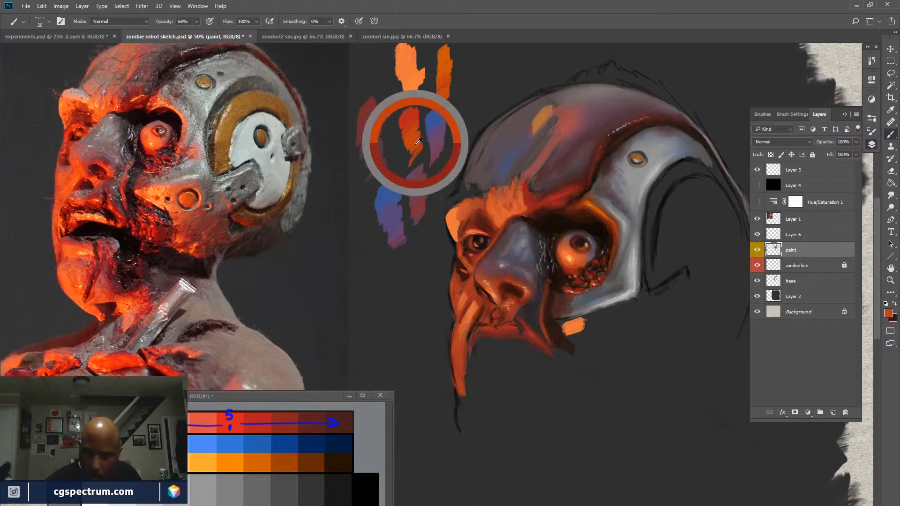
alt+click(583, 246)
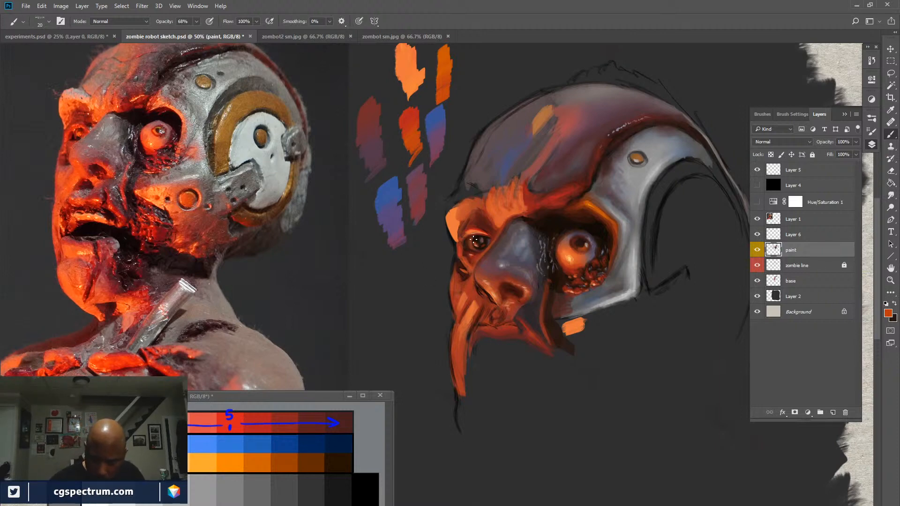
Define the far eye's upper lid and lower rim with sampled dark red and light orange touches.
alt+click(479, 224)
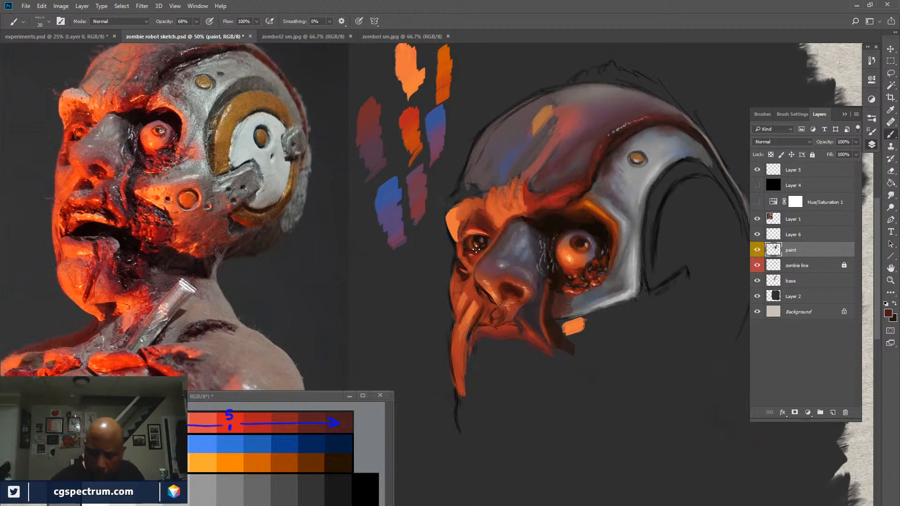
alt+click(454, 233)
key(x)
key(x)
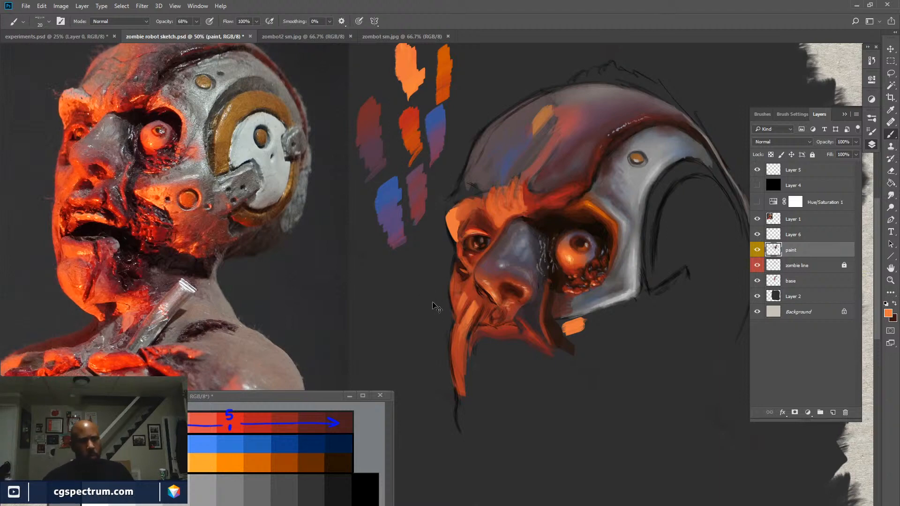
Soften the brow above the nose bridge with a sampled brown 35 px brush at 48% opacity and the Smudge tool, and save the document.
scroll(432, 305, down, 3)
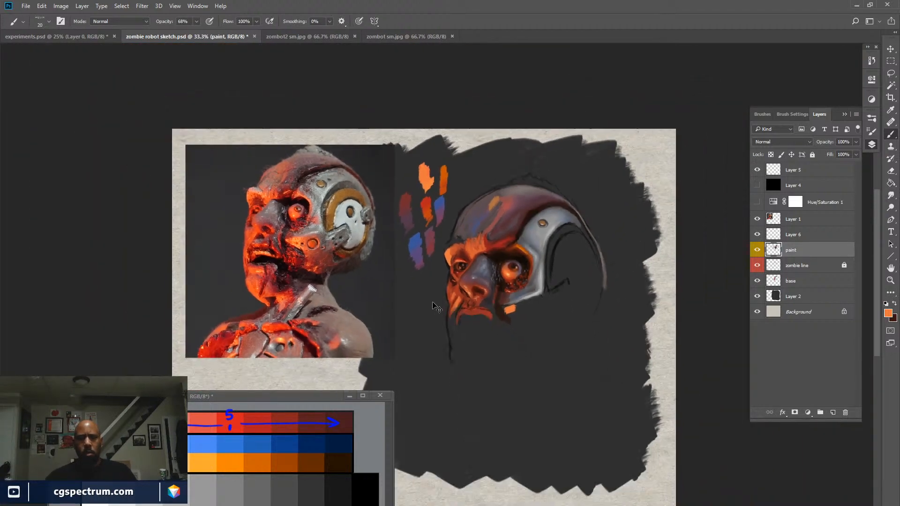
key(ctrl+plus)
key(ctrl+plus)
key(ctrl+plus)
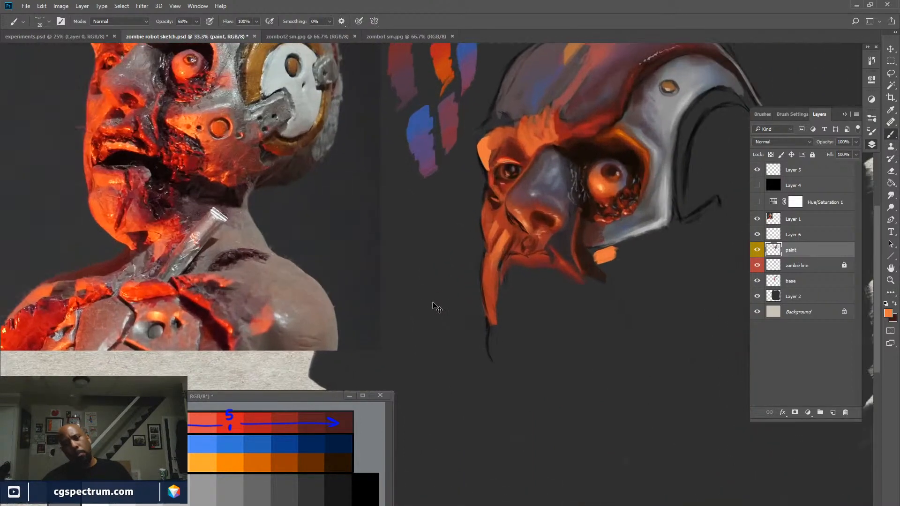
drag(603, 344, 518, 382)
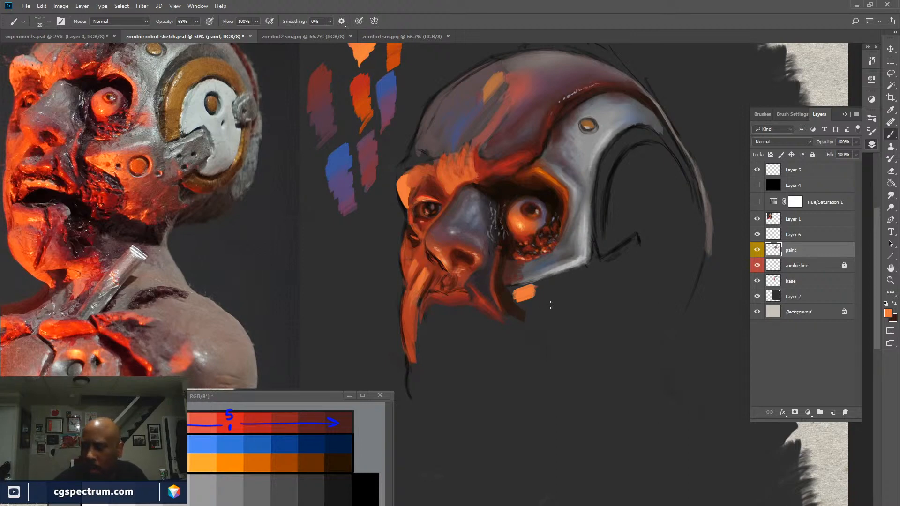
alt+click(454, 197)
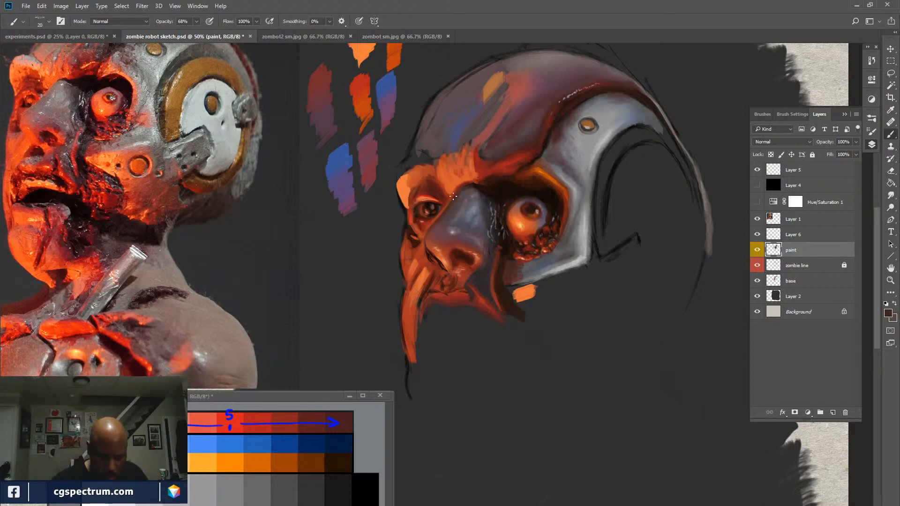
key(])
key(])
key(])
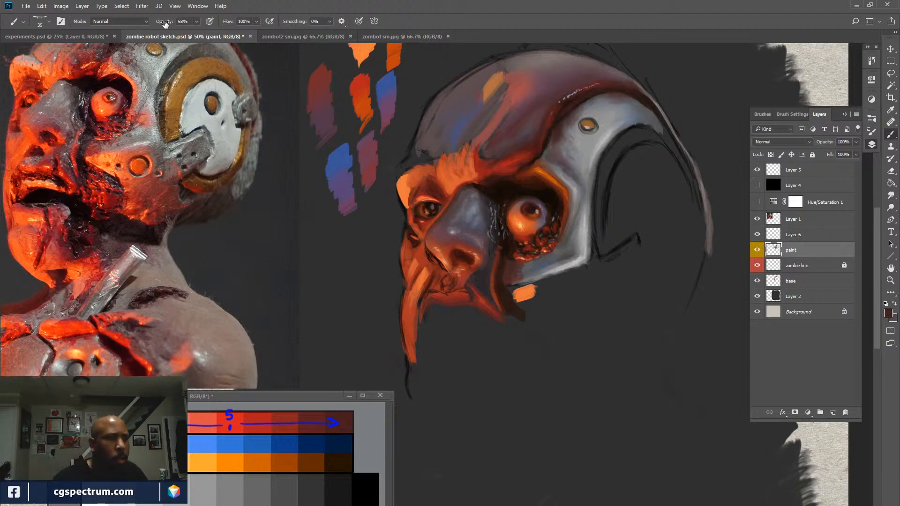
click(164, 22)
key(r)
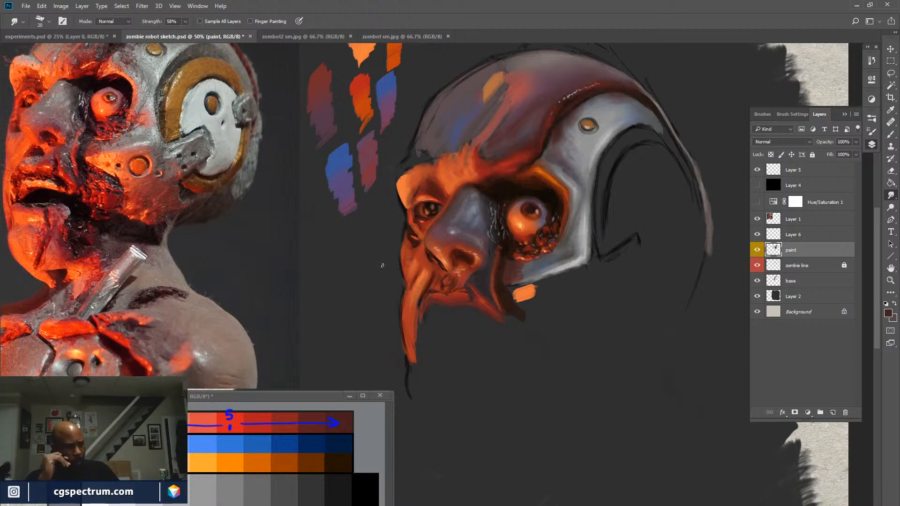
key(ctrl+s)
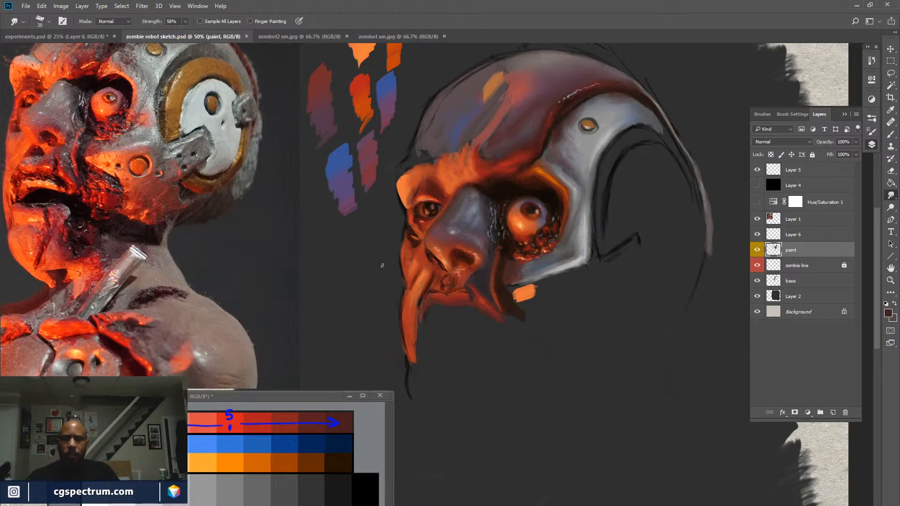
Paint a small grey-brown blob with an off-white highlight below the near cheek, raising the brush opacity to 100%.
mouse_move(634, 231)
mouse_down()
mouse_move(662, 245)
mouse_move(665, 193)
mouse_up()
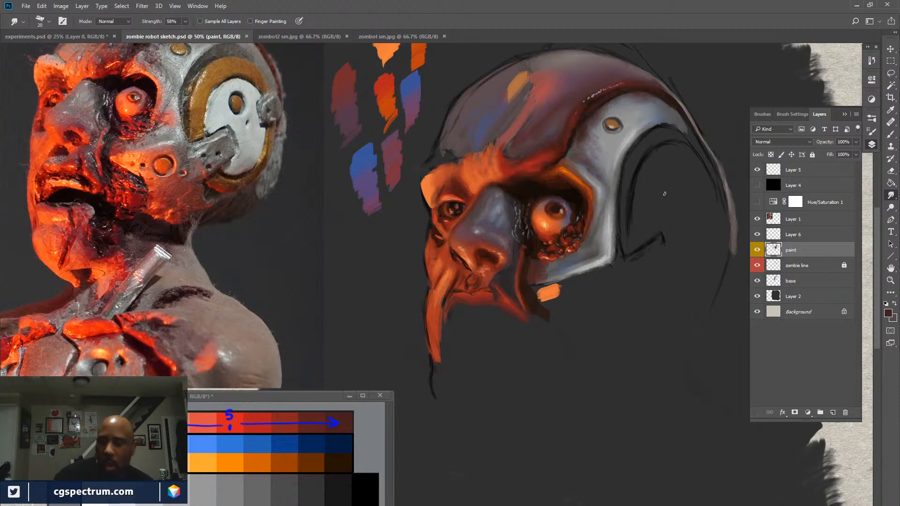
key(b)
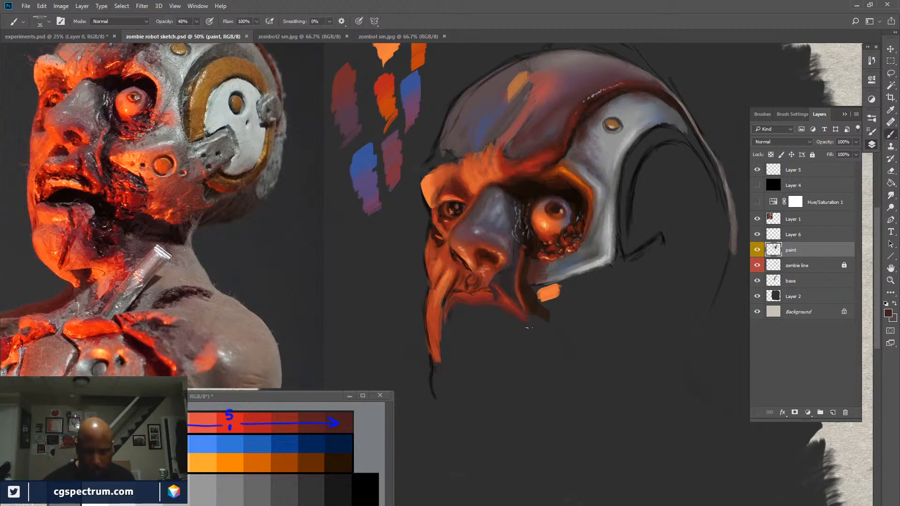
alt+click(552, 296)
drag(534, 333, 543, 345)
drag(167, 22, 192, 22)
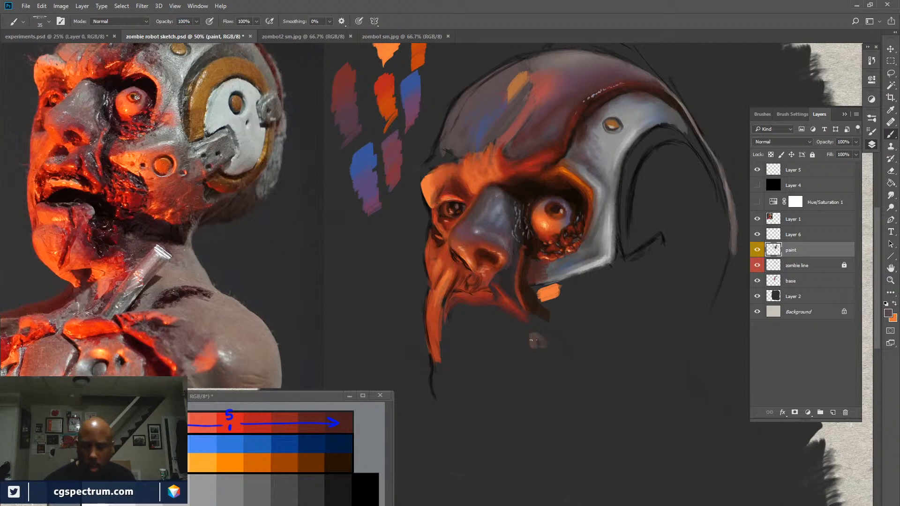
mouse_move(537, 342)
mouse_down()
mouse_move(546, 349)
mouse_move(535, 335)
mouse_up()
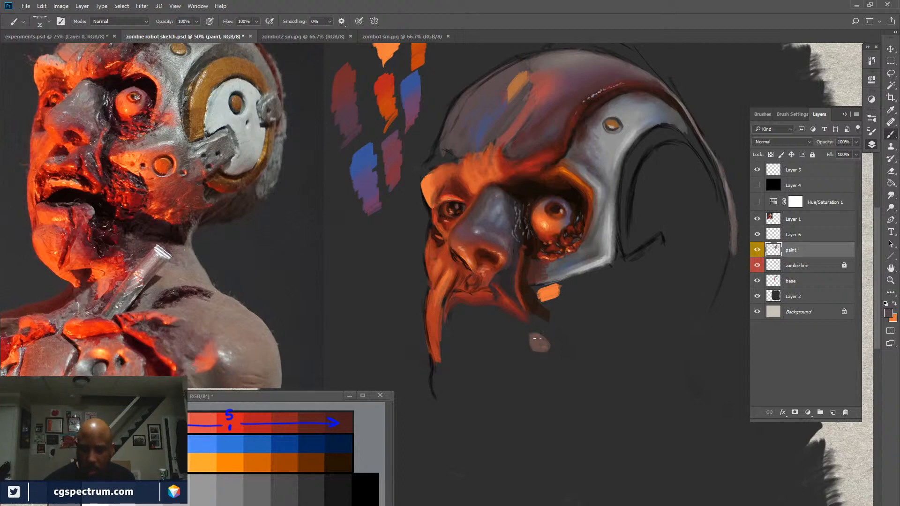
drag(532, 348, 530, 335)
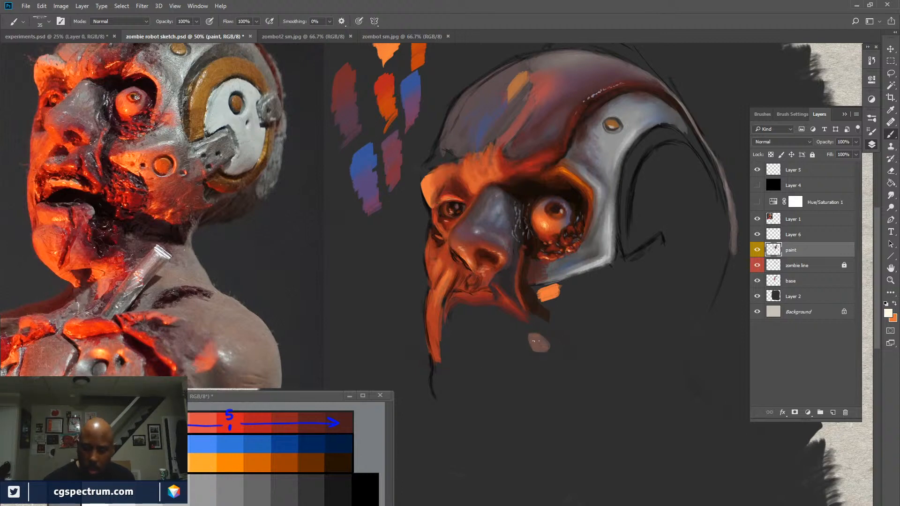
drag(531, 340, 538, 351)
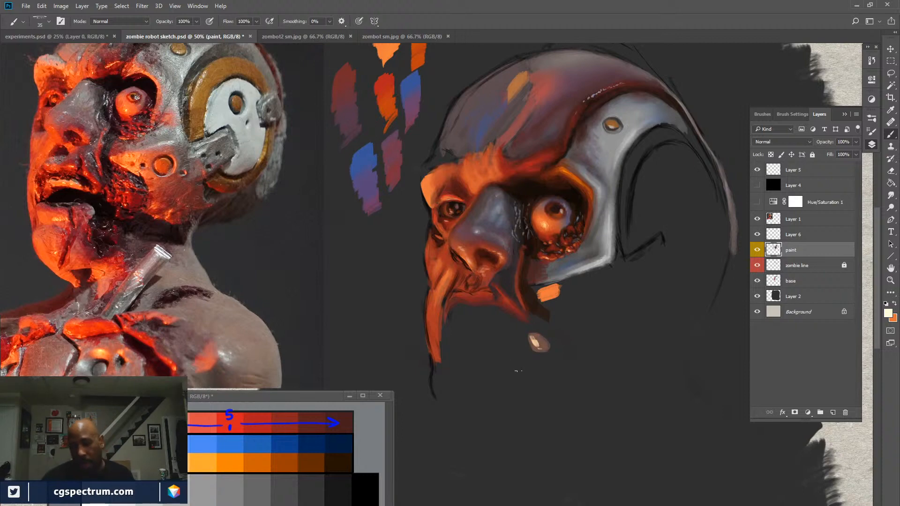
Add sampled dark brown and red strokes around the nose side of the small blob, and save the document.
alt+click(544, 250)
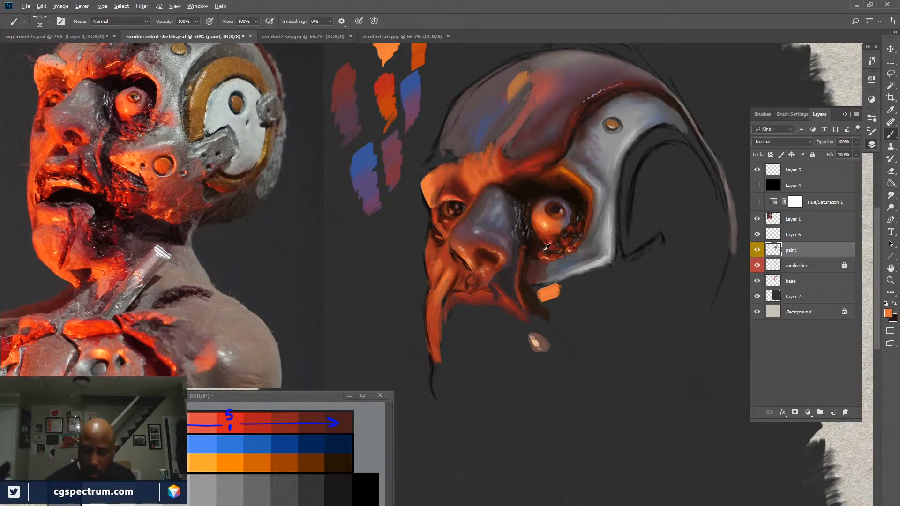
alt+click(546, 247)
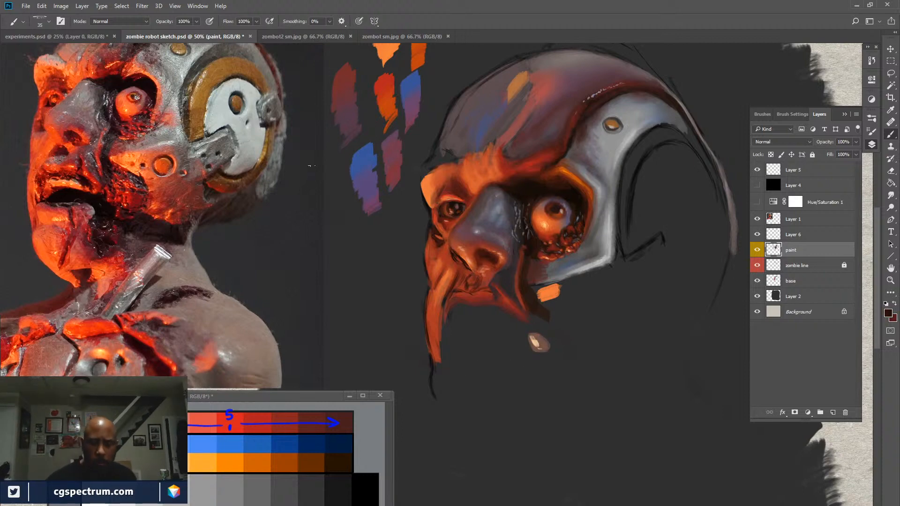
mouse_move(519, 327)
mouse_down()
mouse_move(539, 334)
mouse_move(521, 347)
mouse_move(539, 355)
mouse_move(532, 358)
mouse_move(528, 337)
mouse_up()
alt+click(512, 306)
drag(518, 340, 528, 349)
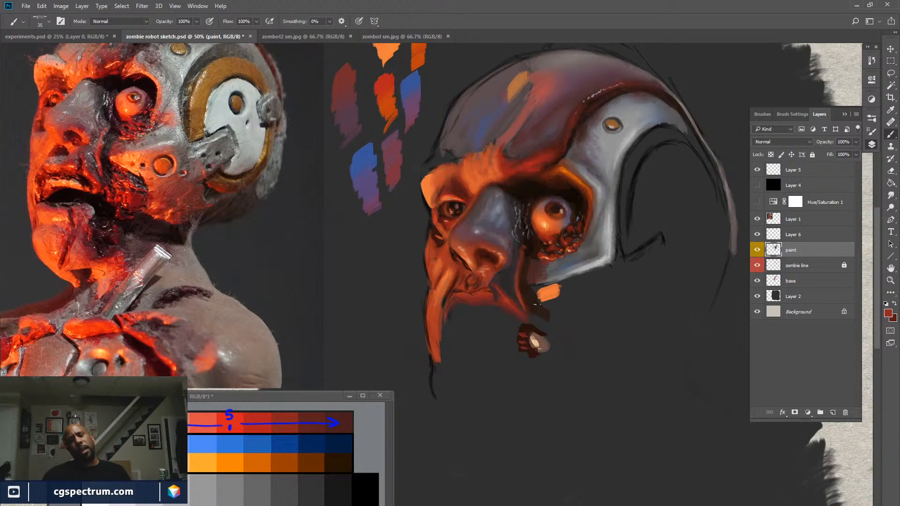
key(ctrl+s)
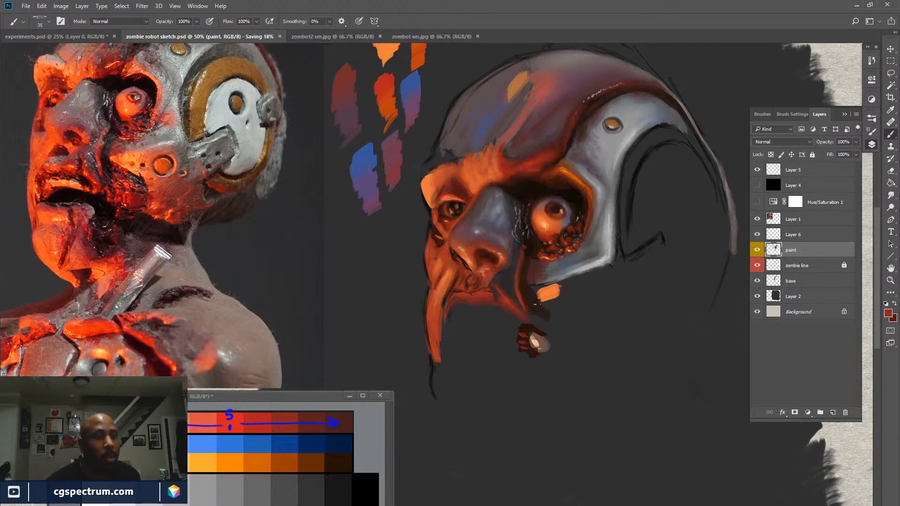